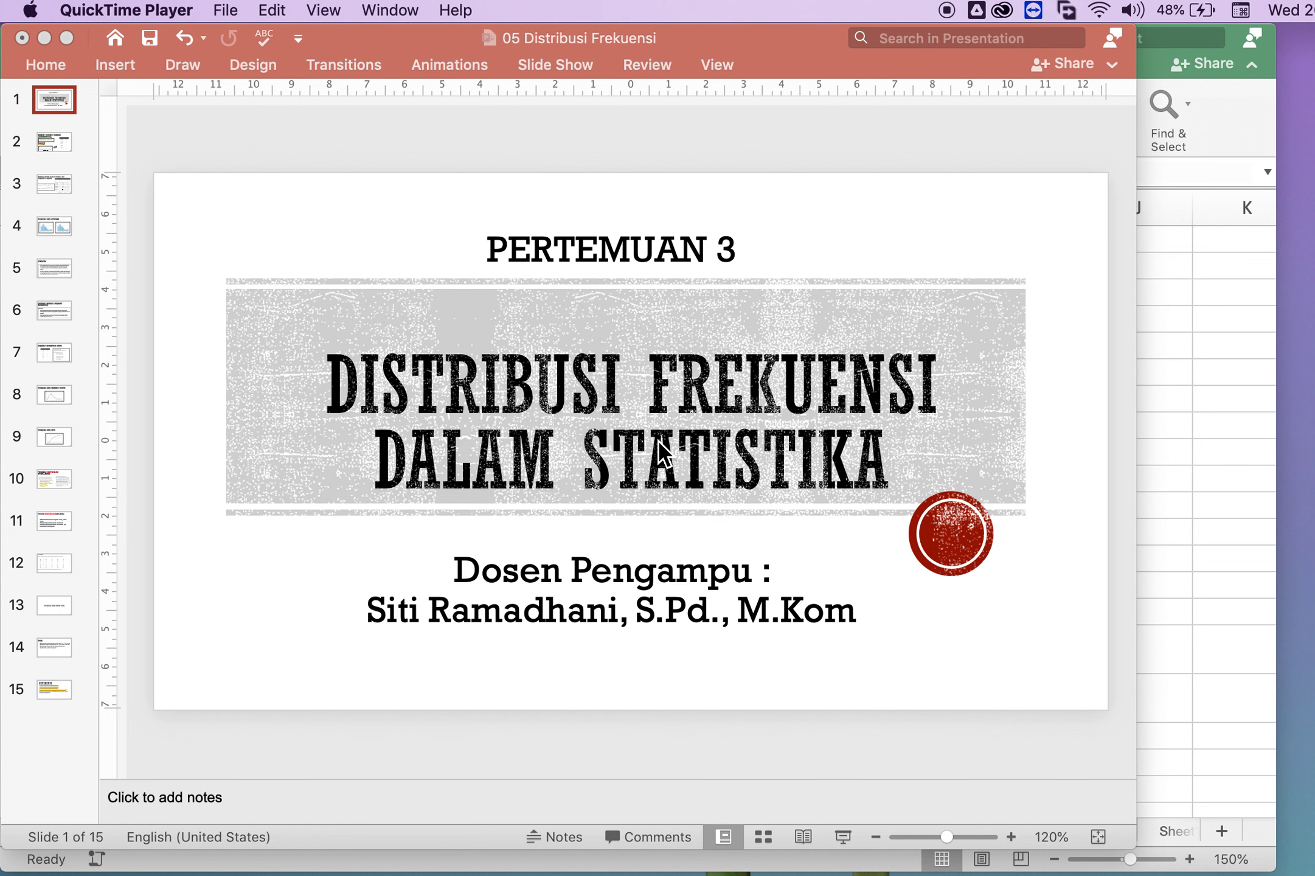
Show slide 2 on the keyboard-price frequency distribution, then switch to the Excel DISTRIBUSI FREKUENSI 1 sheet.
{"action": "left_click", "coordinate": [64, 154]}
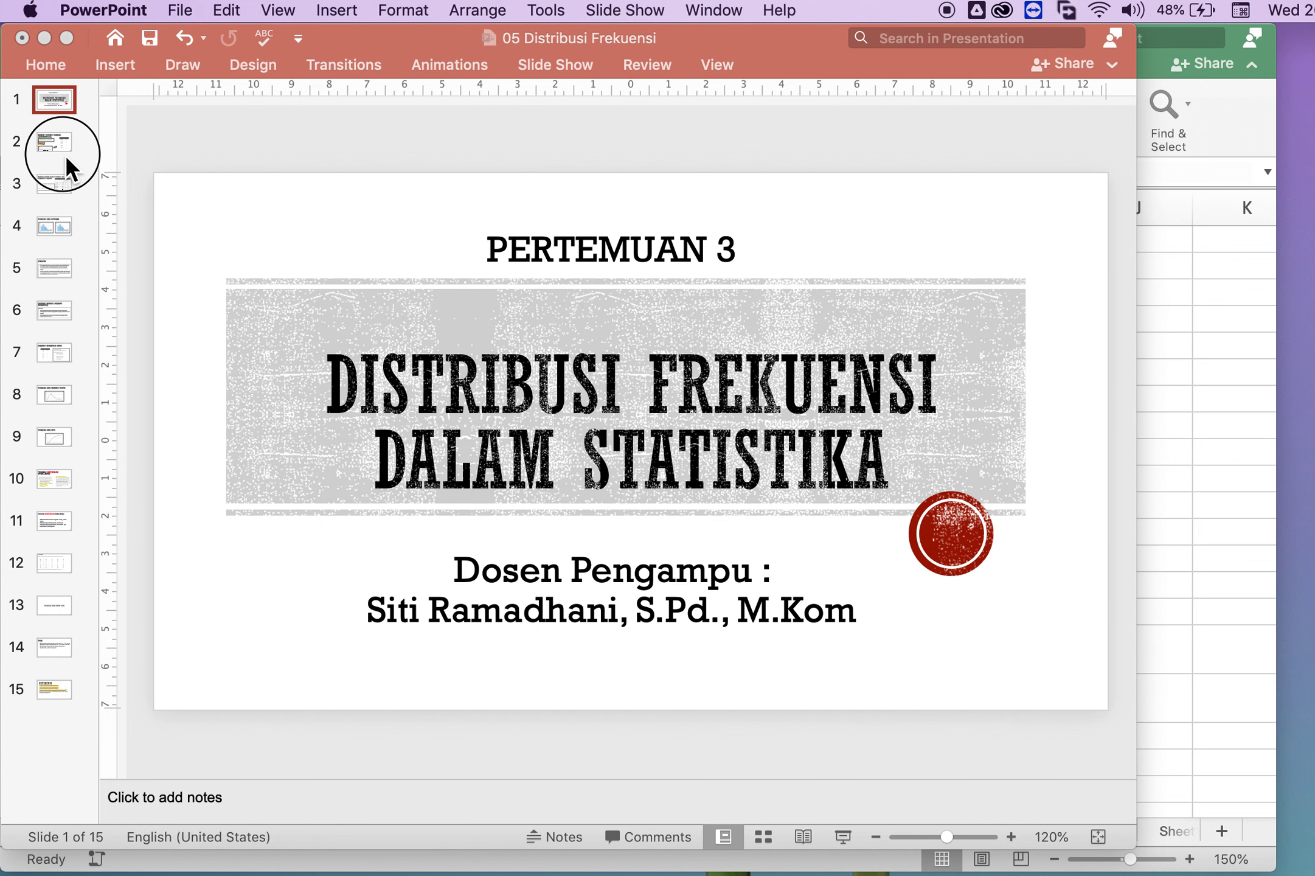
{"action": "left_click", "coordinate": [58, 147]}
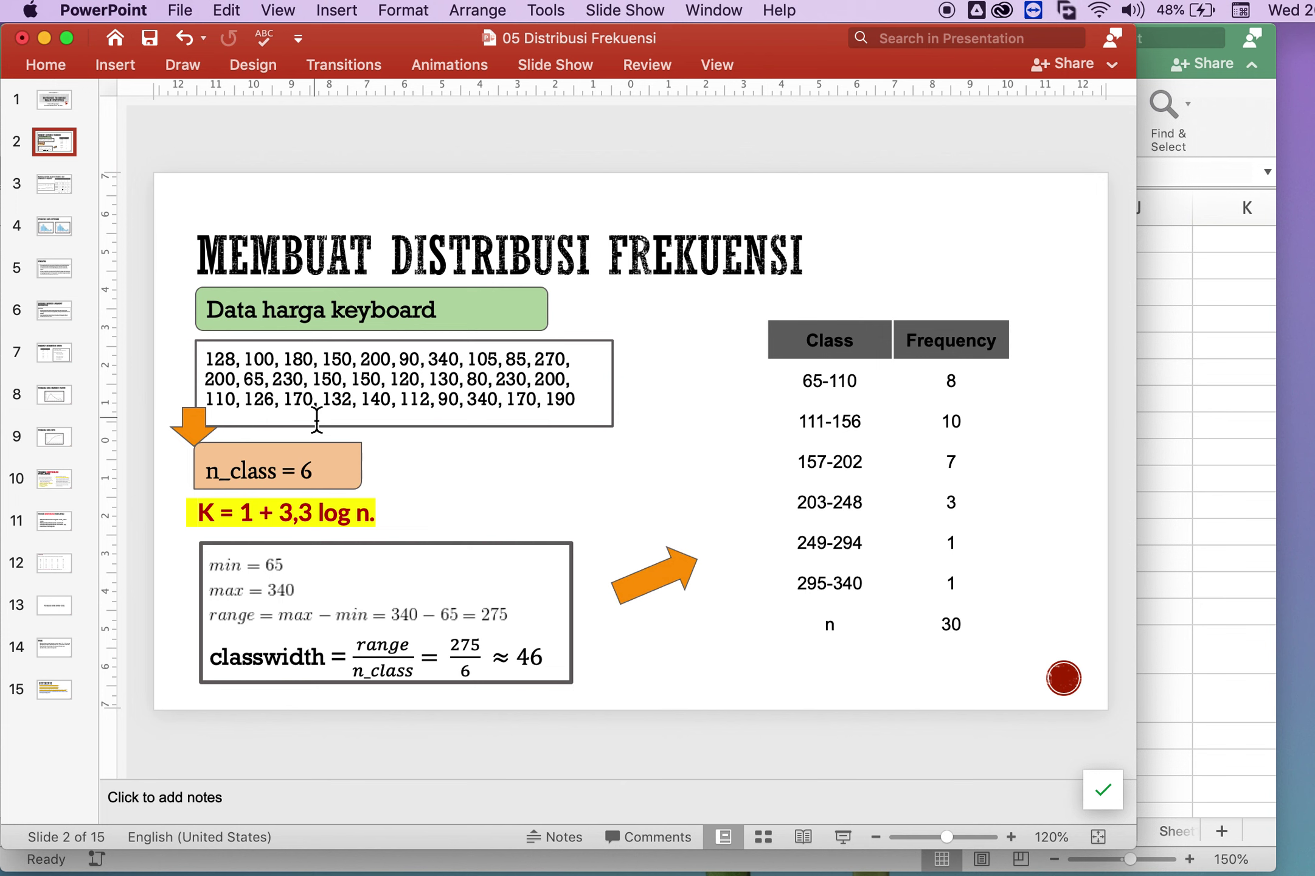
{"action": "left_click", "coordinate": [1165, 360]}
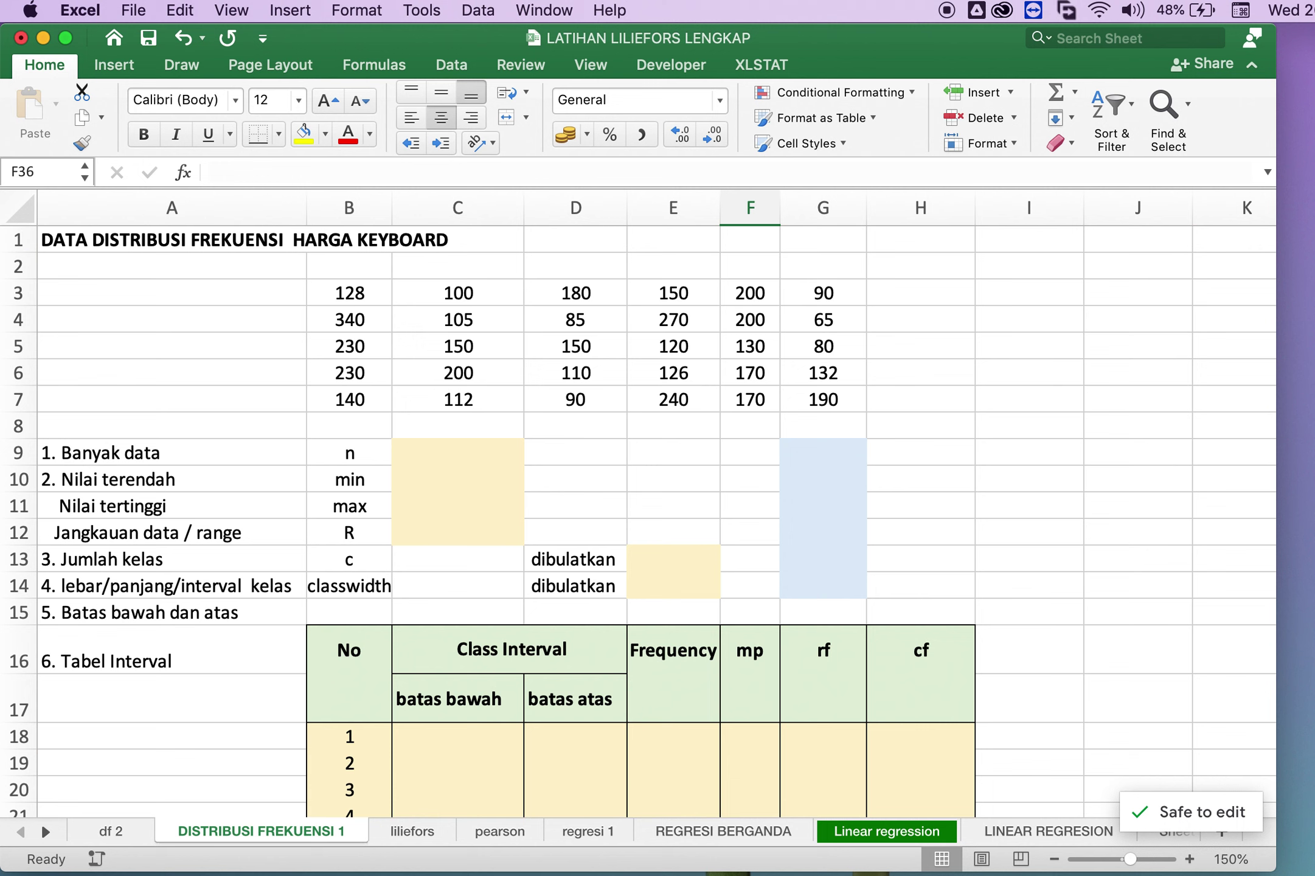
{"action": "left_click", "coordinate": [116, 835]}
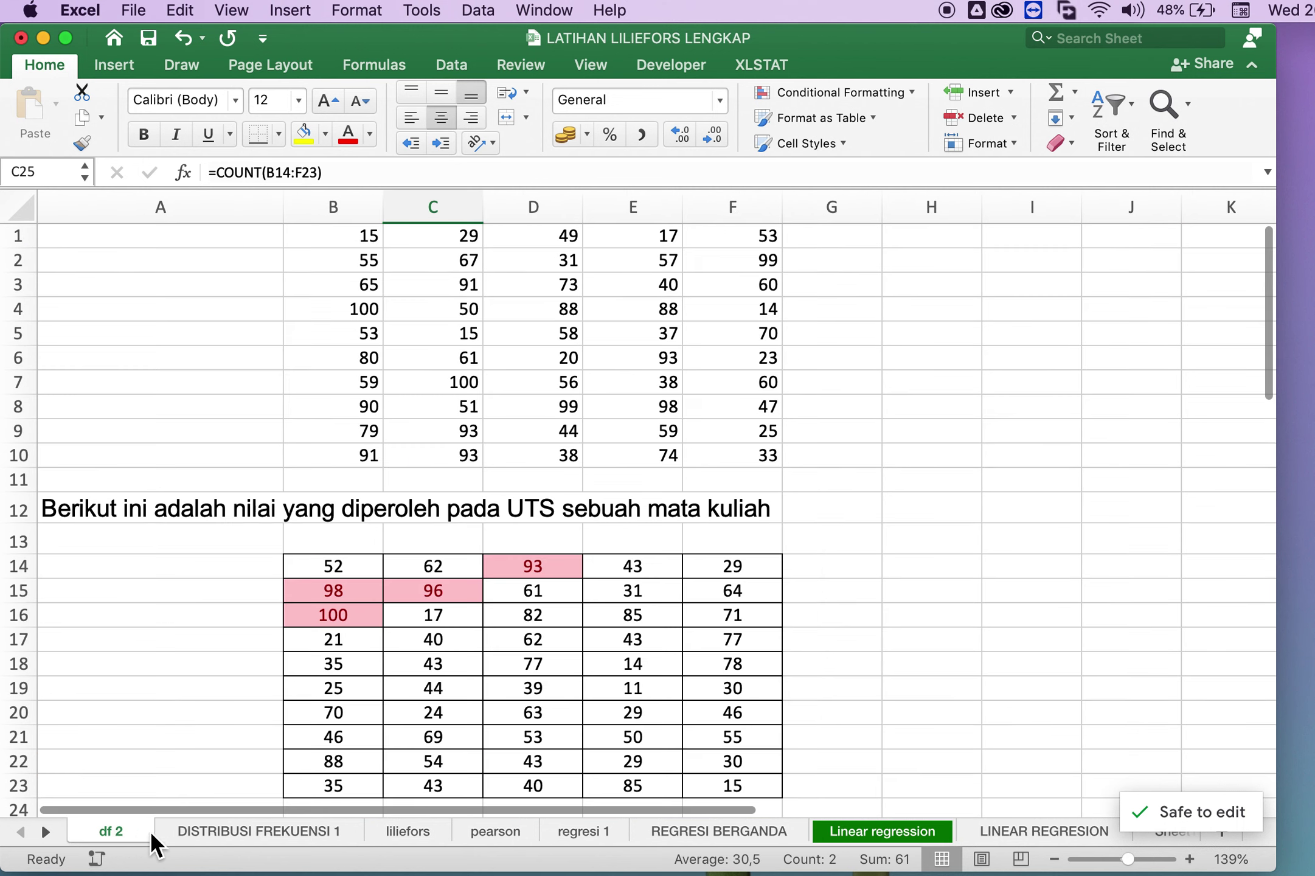
{"action": "left_click", "coordinate": [184, 832]}
{"action": "scroll", "coordinate": [517, 514], "scroll_direction": "down", "scroll_amount": 1}
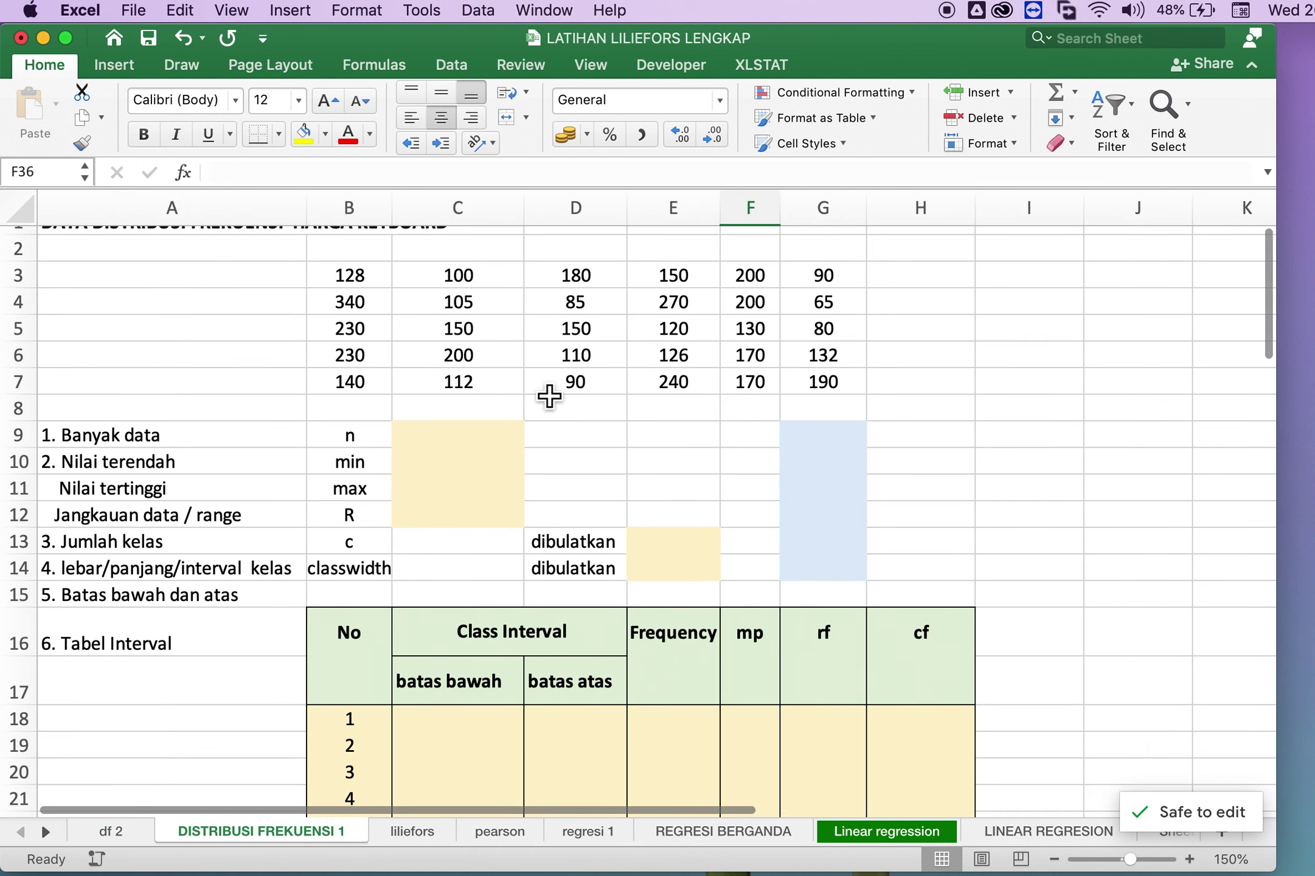
{"action": "scroll", "coordinate": [558, 458], "scroll_direction": "up", "scroll_amount": 1}
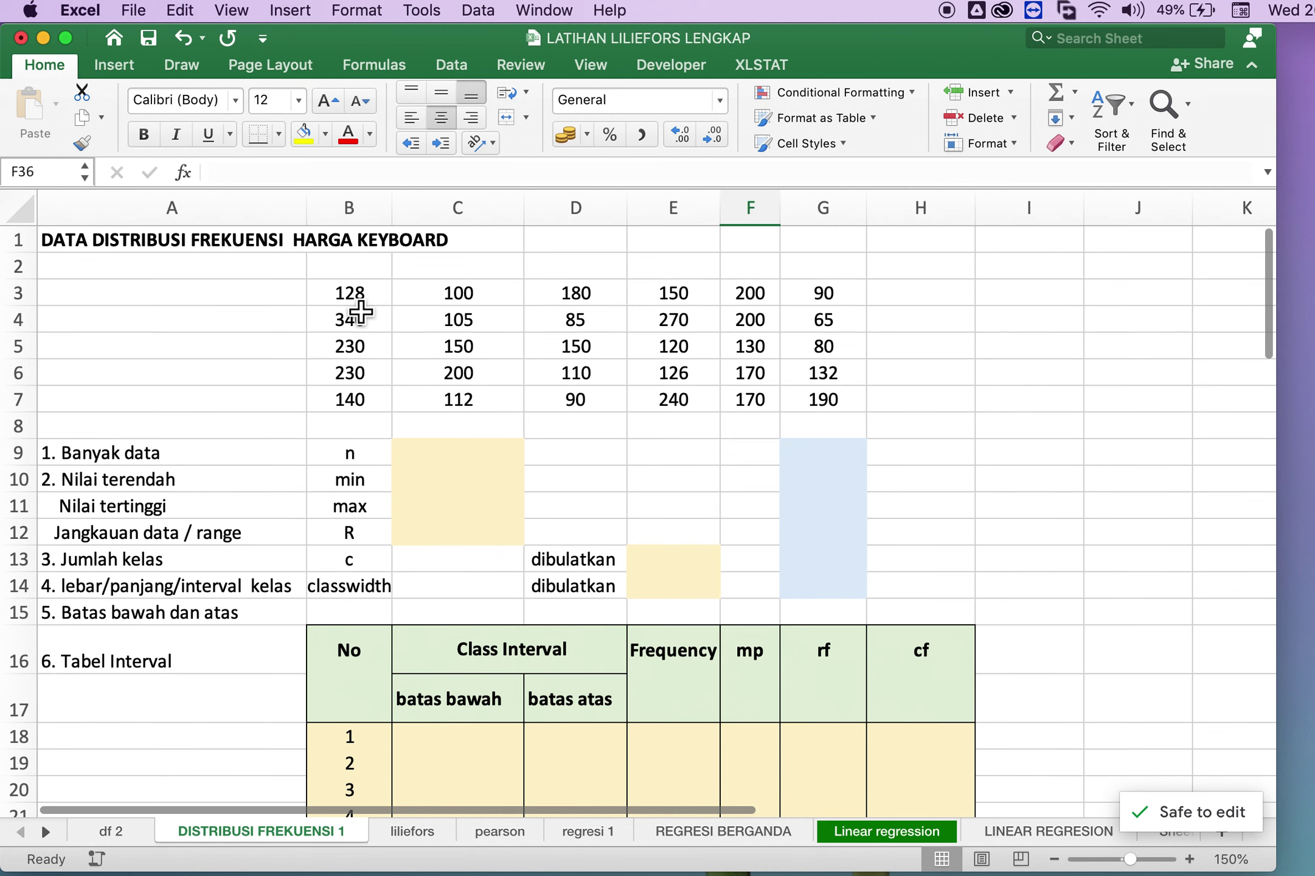
{"action": "left_click_drag", "start_coordinate": [352, 303], "coordinate": [808, 411]}
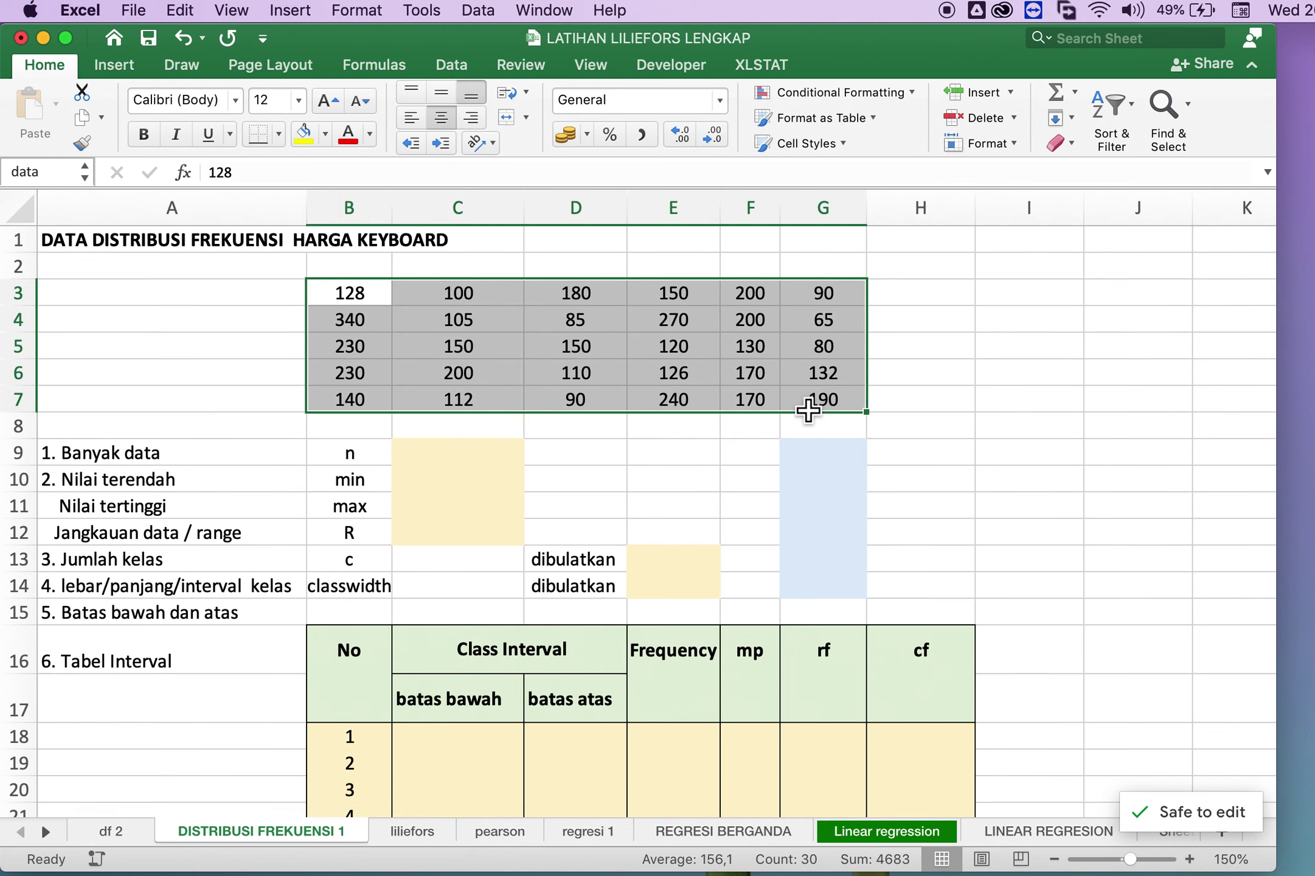
{"action": "left_click", "coordinate": [920, 372]}
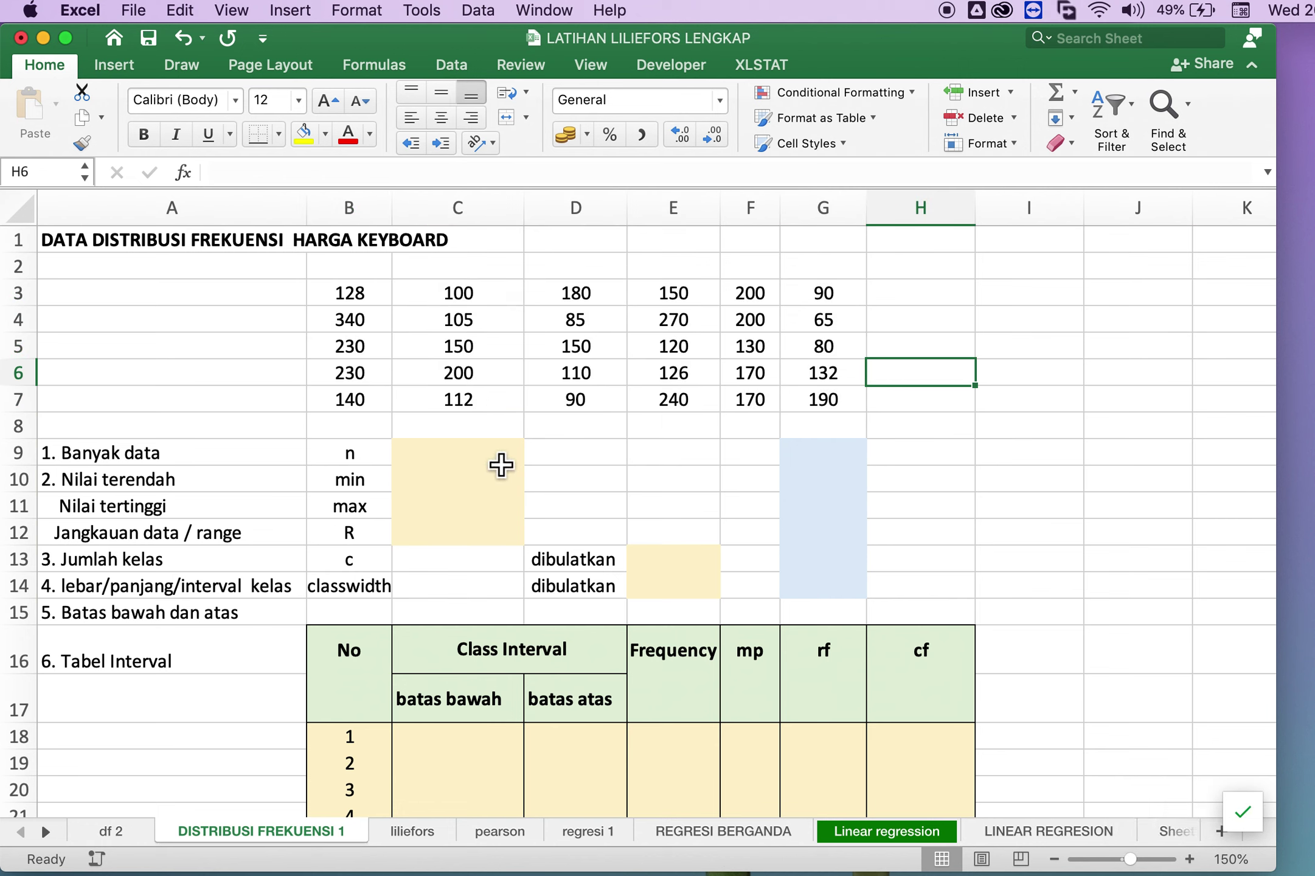
{"action": "left_click", "coordinate": [506, 461]}
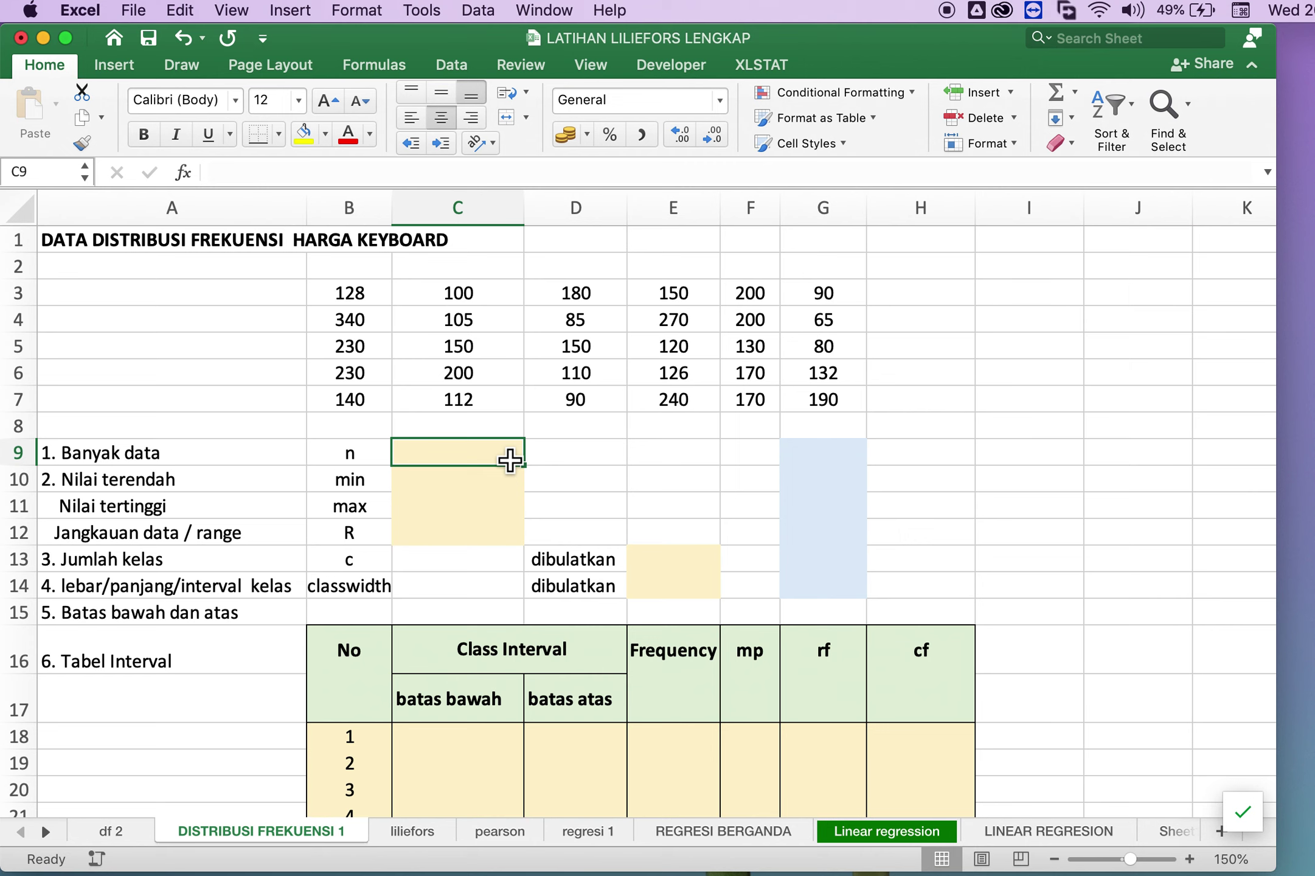
Count the 30 keyboard prices in C9 with =COUNT(data) over B3:G7.
{"action": "type", "text": "="}
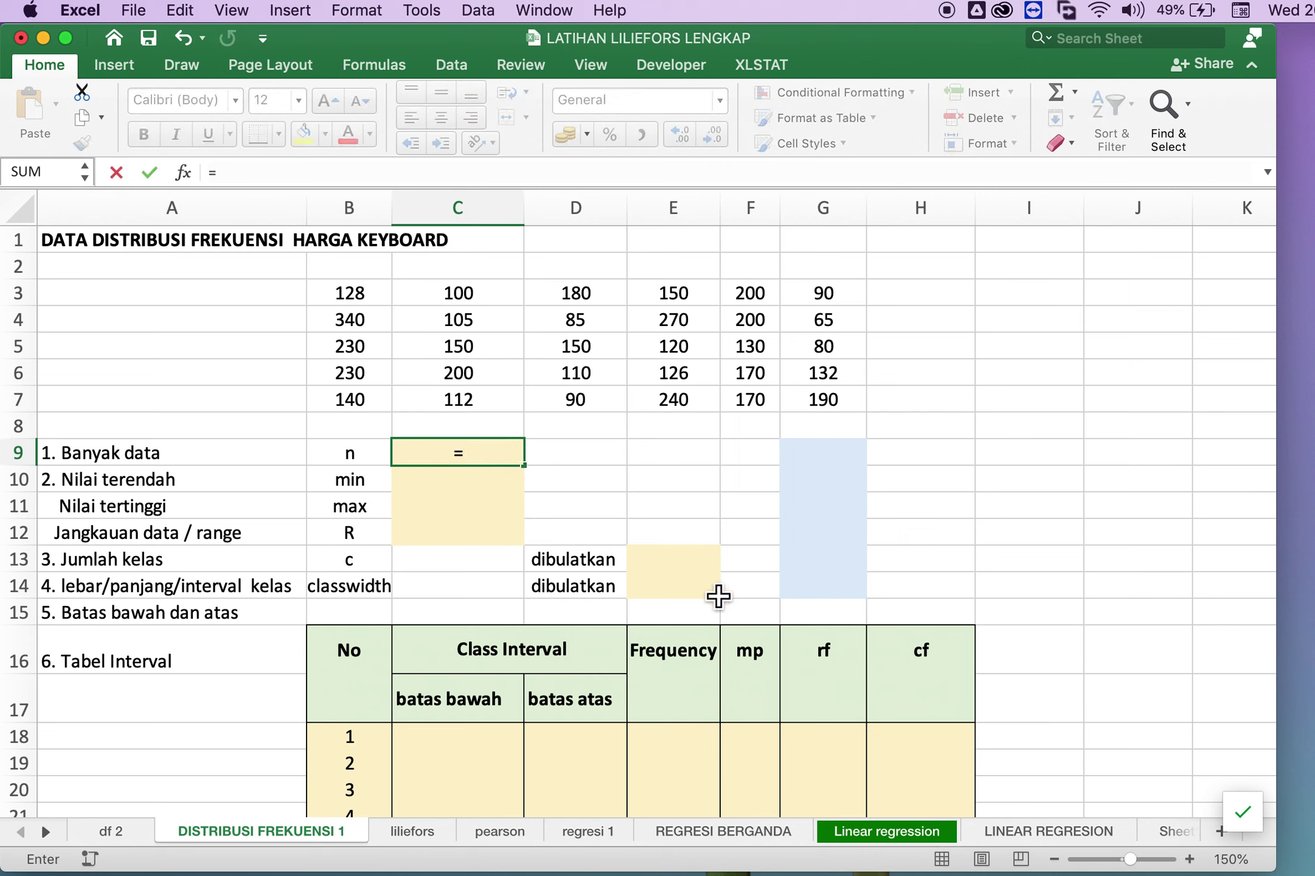
{"action": "type", "text": "c"}
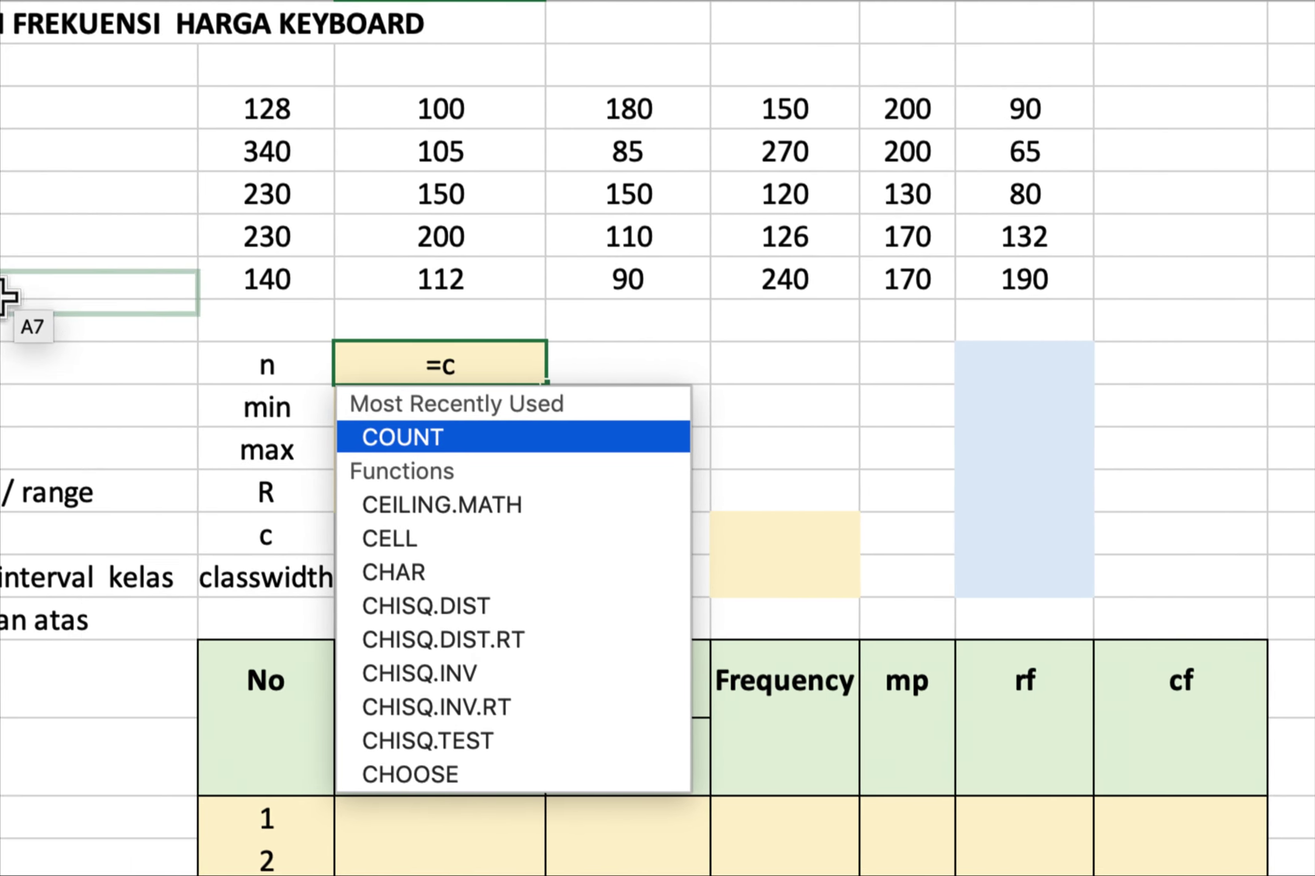
{"action": "double_click", "coordinate": [474, 431]}
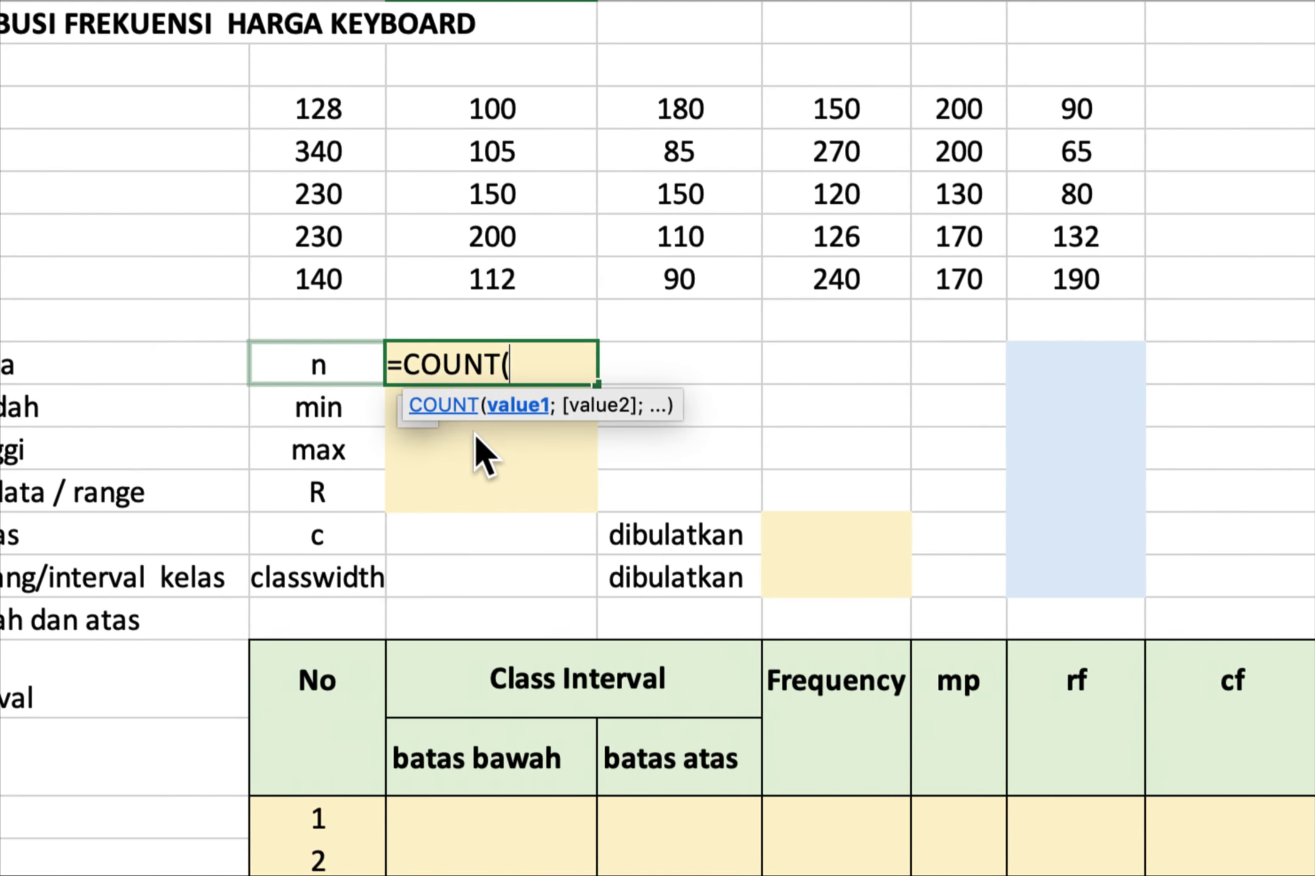
{"action": "mouse_move", "coordinate": [323, 107]}
{"action": "left_mouse_down"}
{"action": "mouse_move", "coordinate": [626, 158]}
{"action": "mouse_move", "coordinate": [1040, 271]}
{"action": "left_mouse_up"}
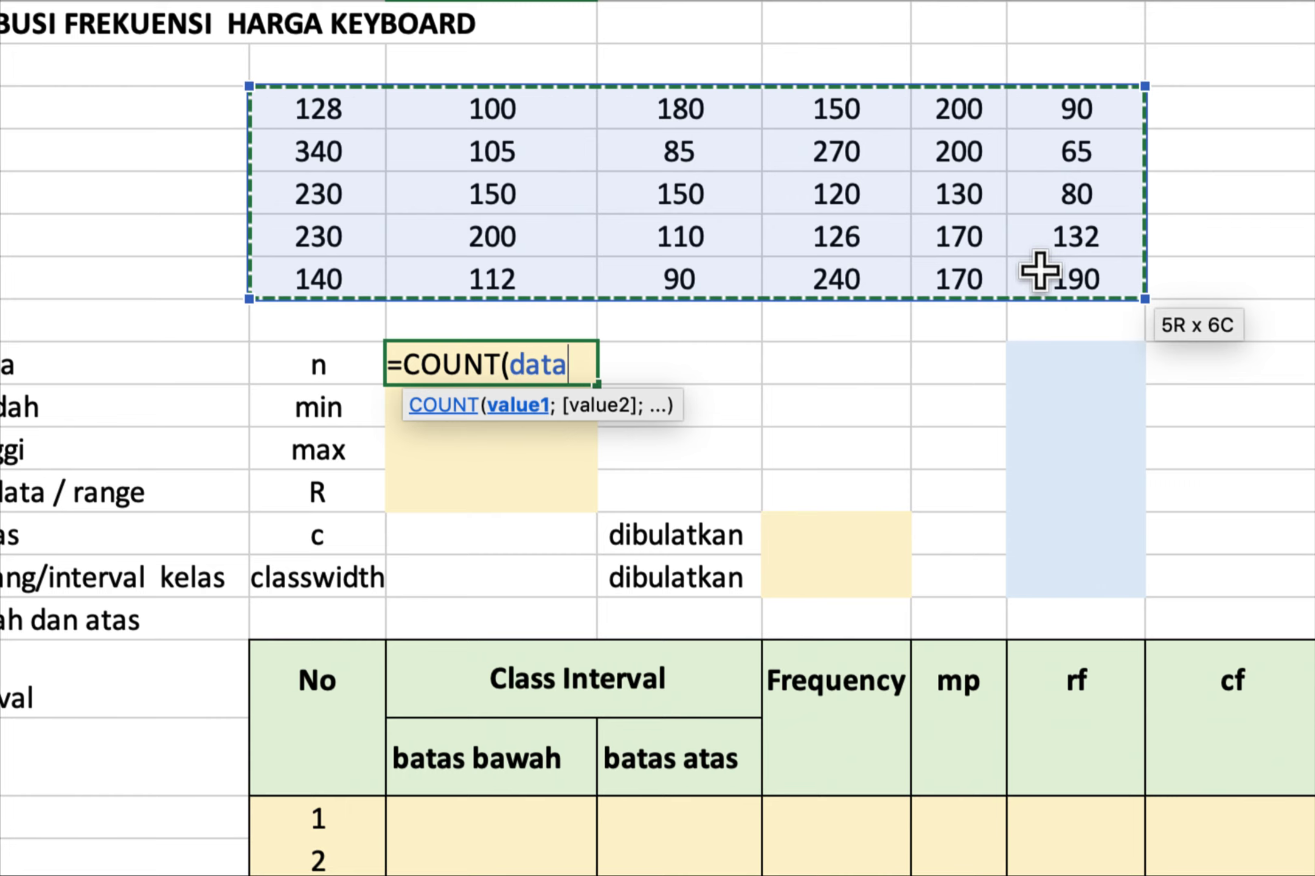
{"action": "type", "text": ")"}
{"action": "key", "text": "Return"}
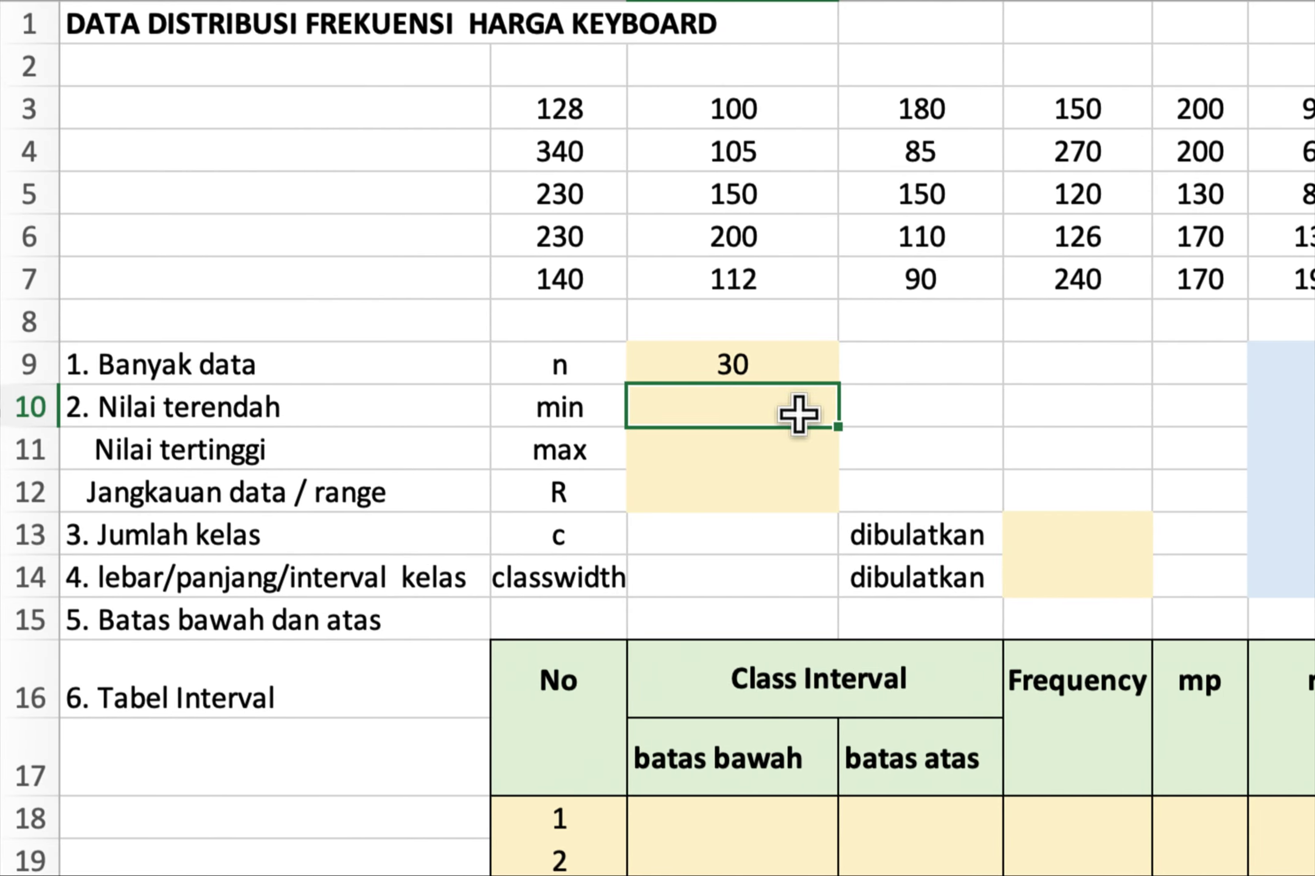
{"action": "type", "text": "="}
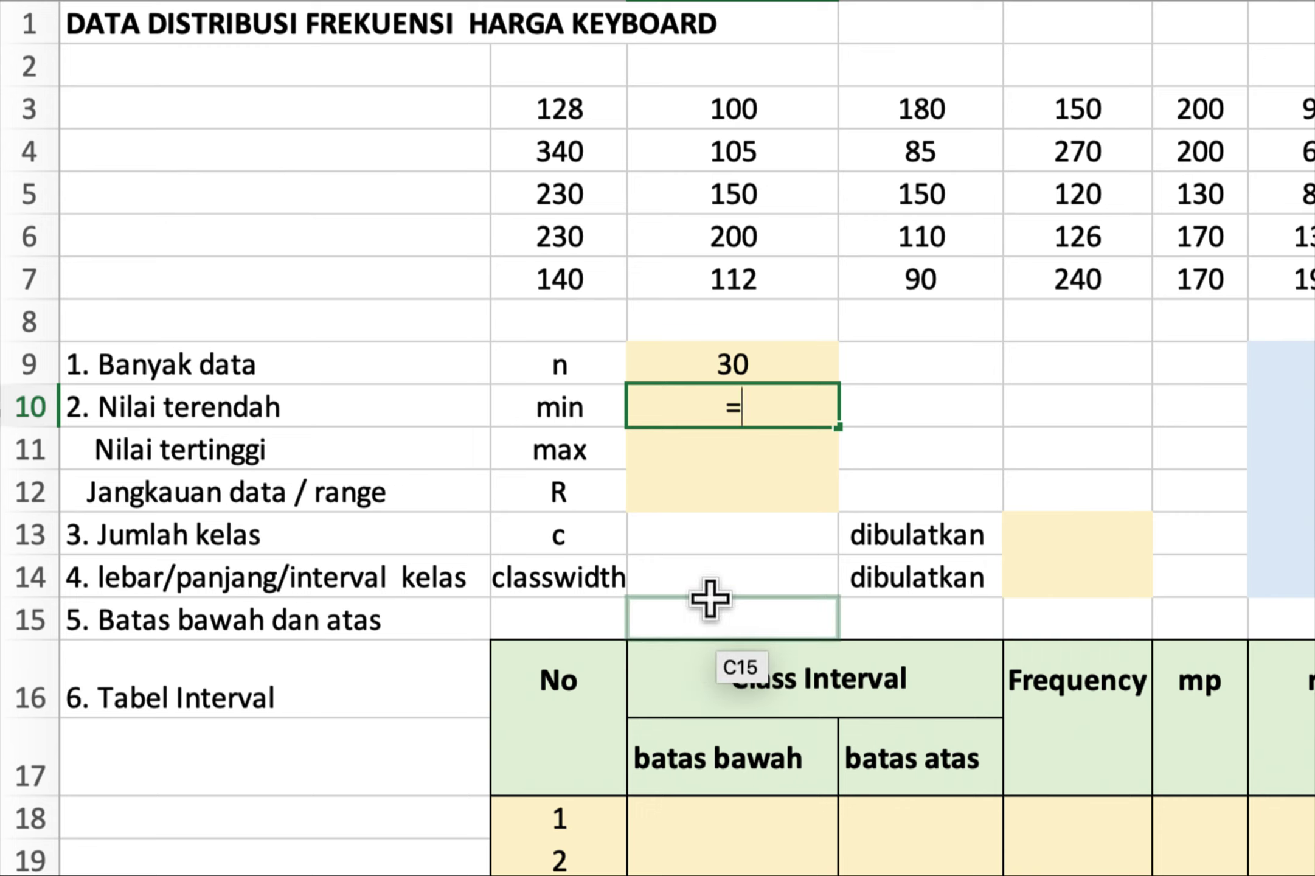
{"action": "type", "text": "MIN"}
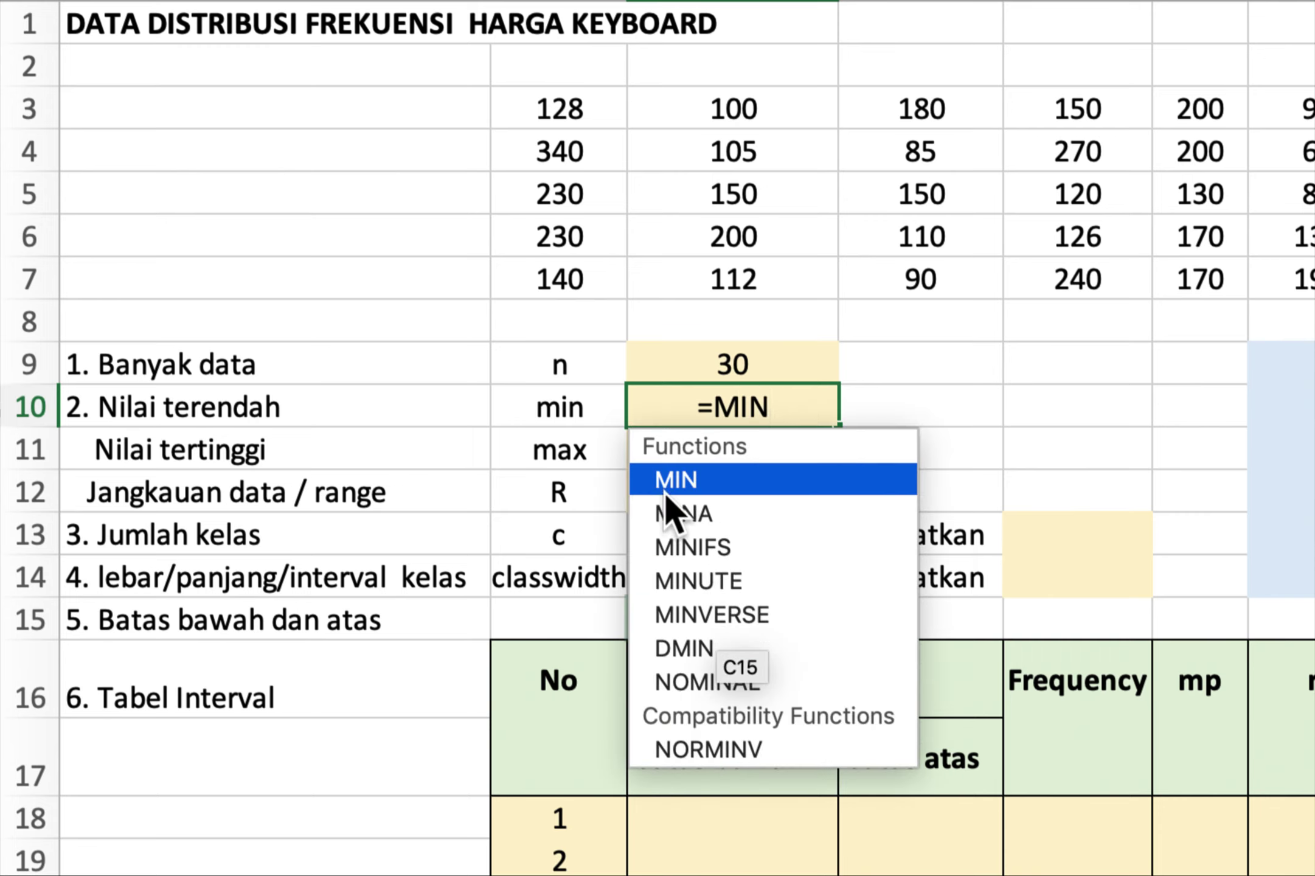
Enter =MIN(data) in C10 giving 65 and =MAX(data) in C11 giving 340.
{"action": "double_click", "coordinate": [680, 486]}
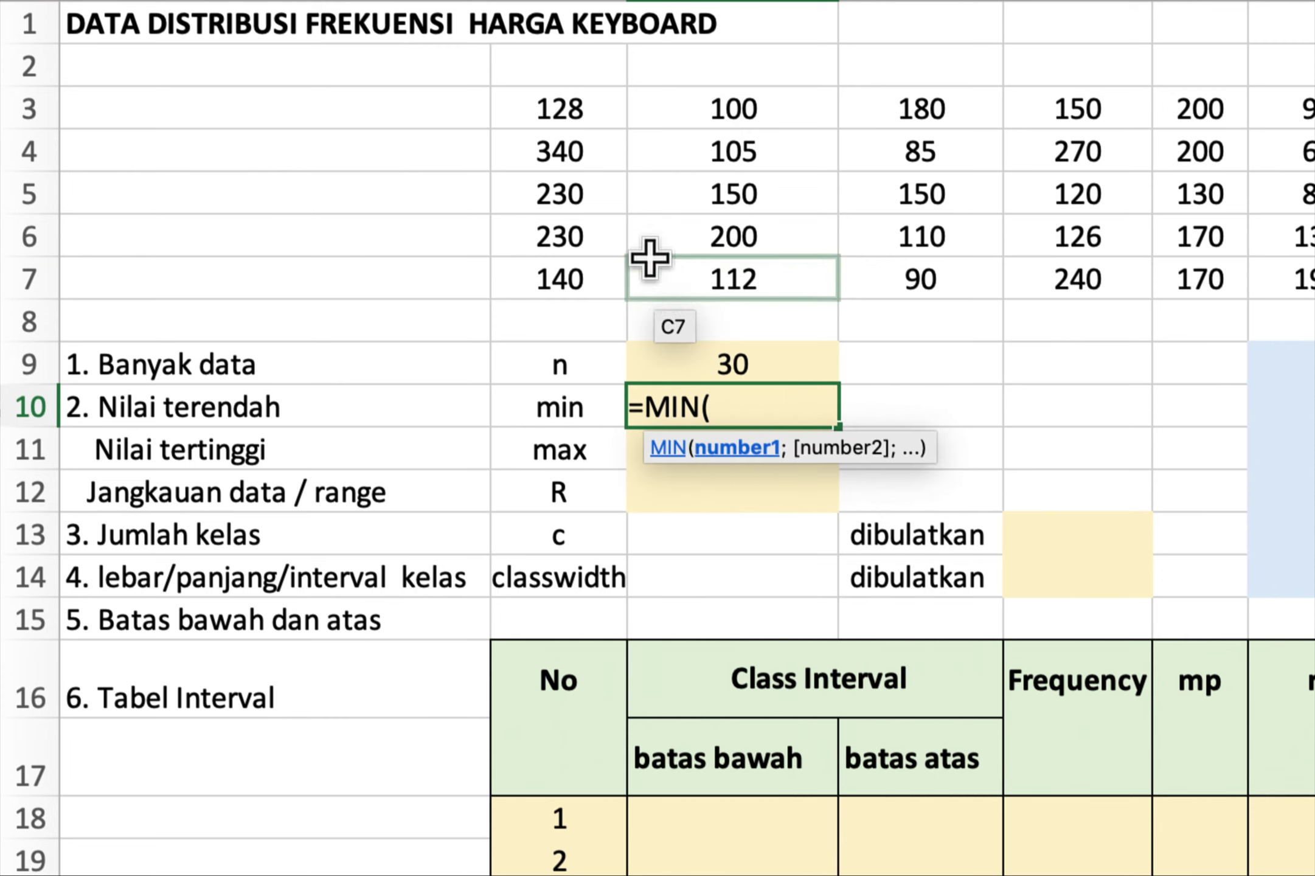
{"action": "left_click", "coordinate": [578, 114]}
{"action": "left_click_drag", "start_coordinate": [578, 115], "coordinate": [1270, 271]}
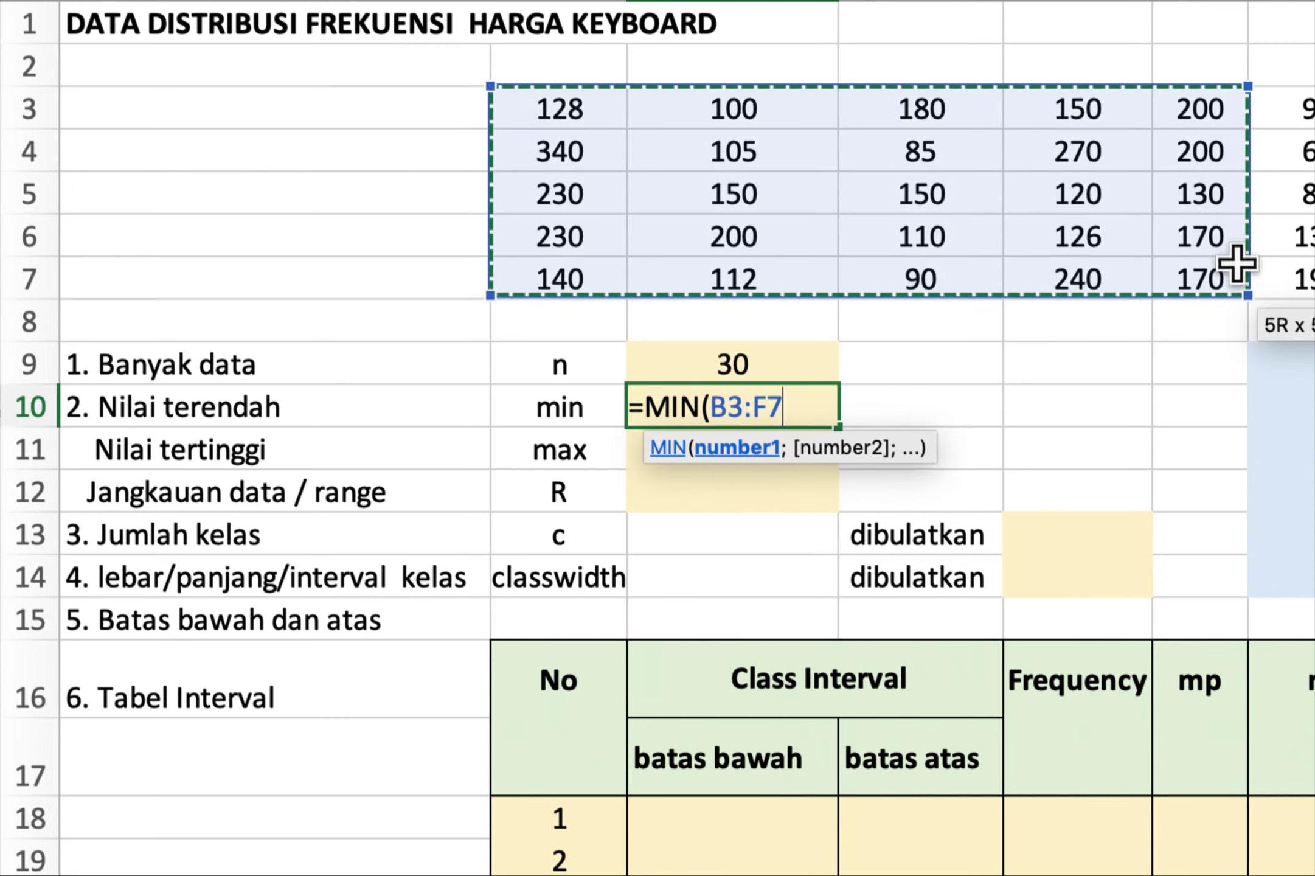
{"action": "type", "text": ")"}
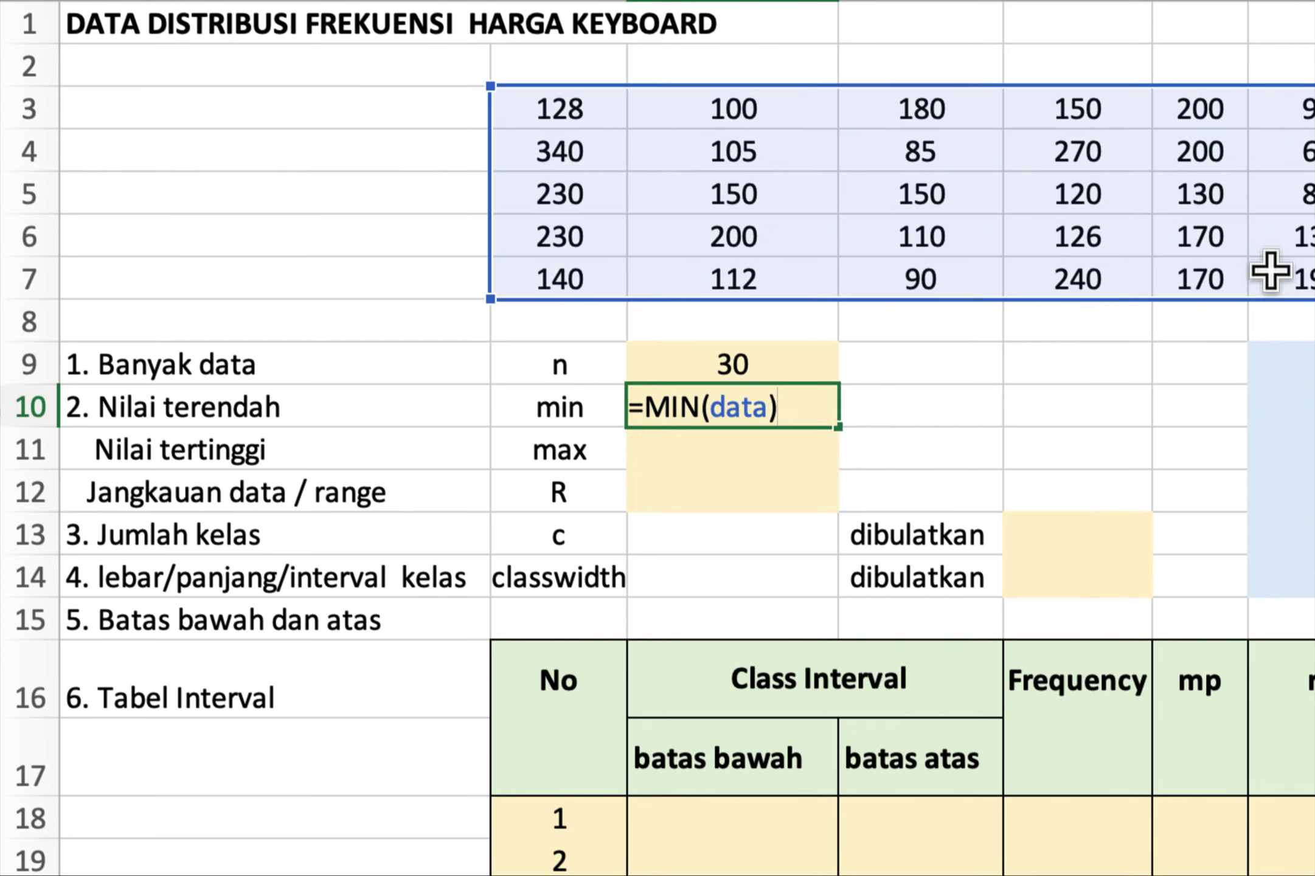
{"action": "key", "text": "Return"}
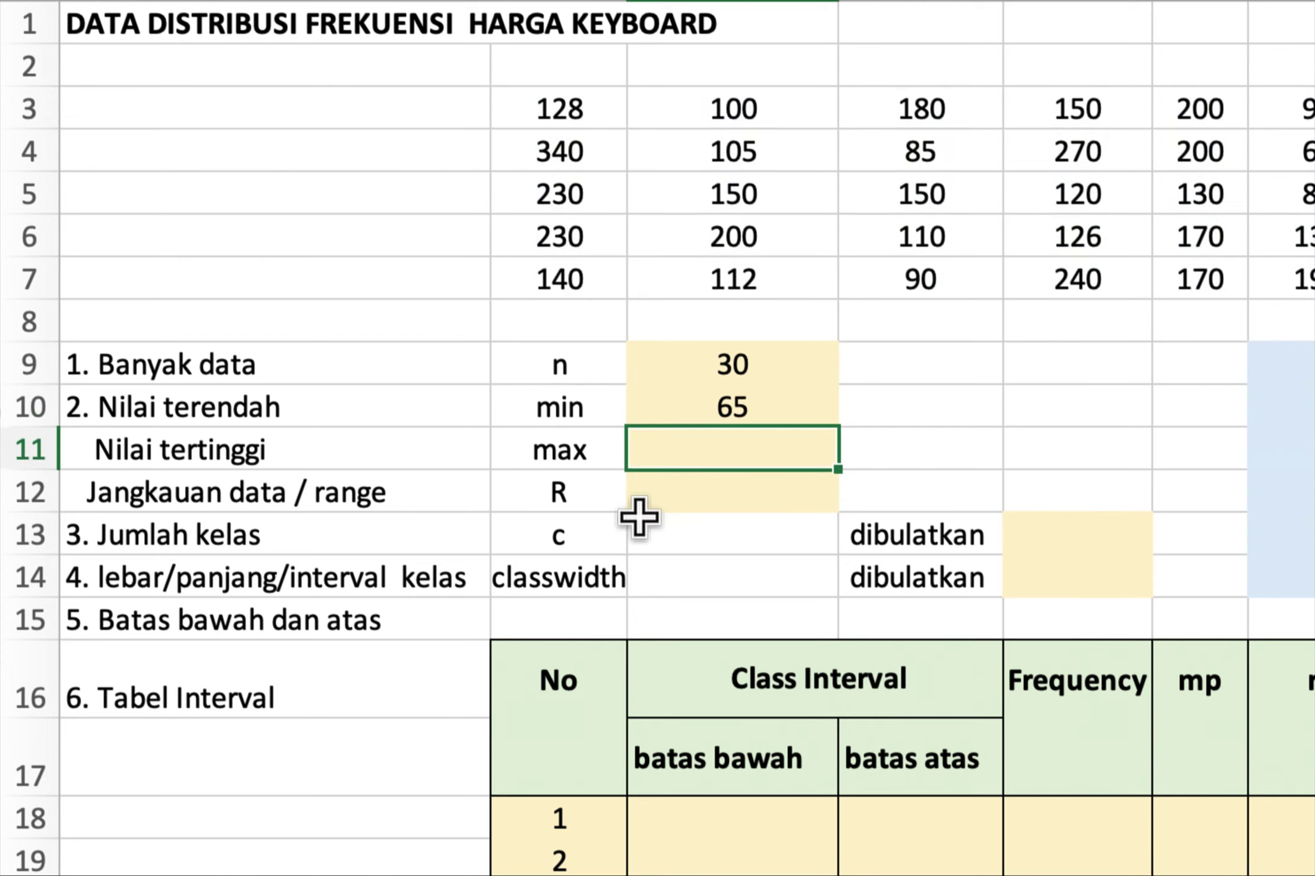
{"action": "type", "text": "="}
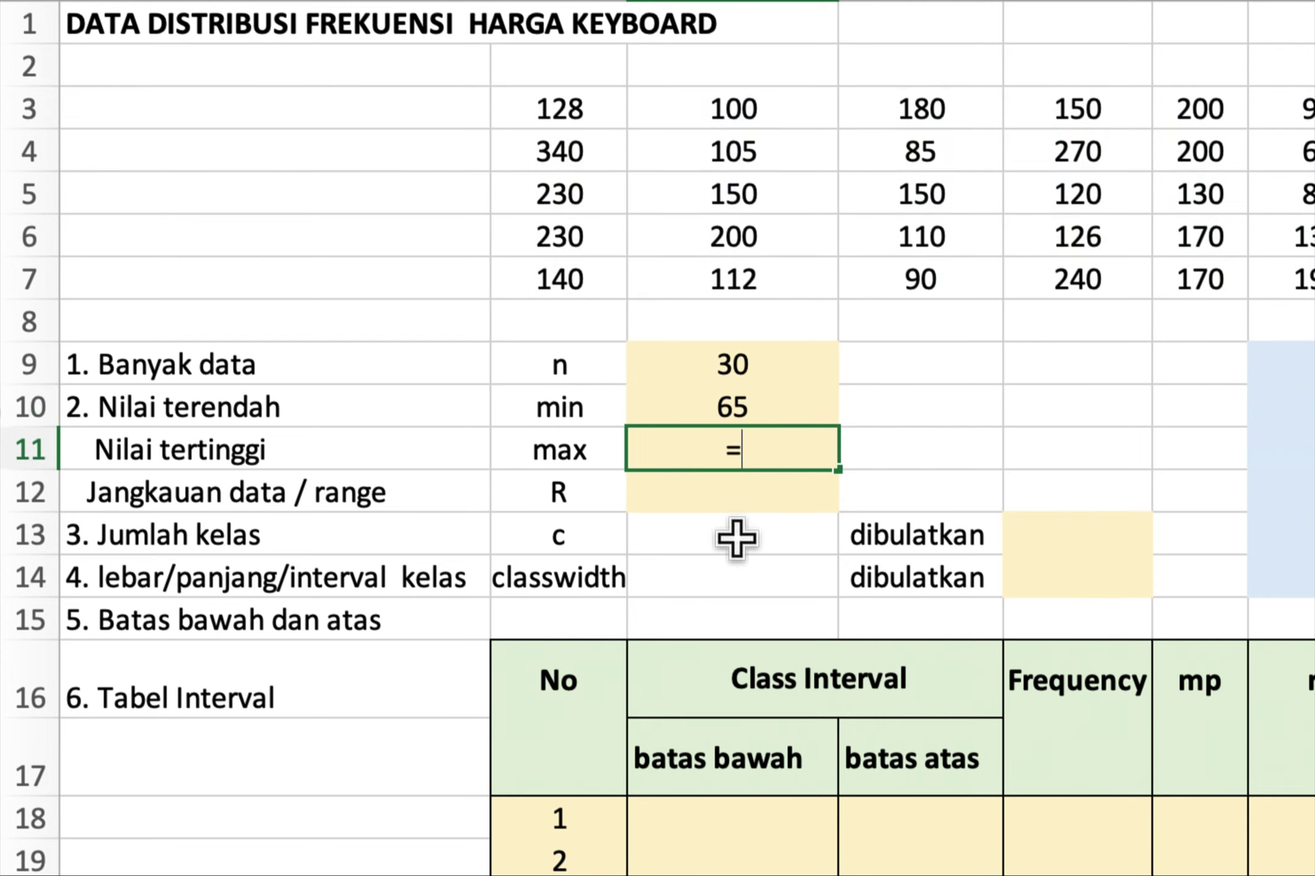
{"action": "type", "text": "MA"}
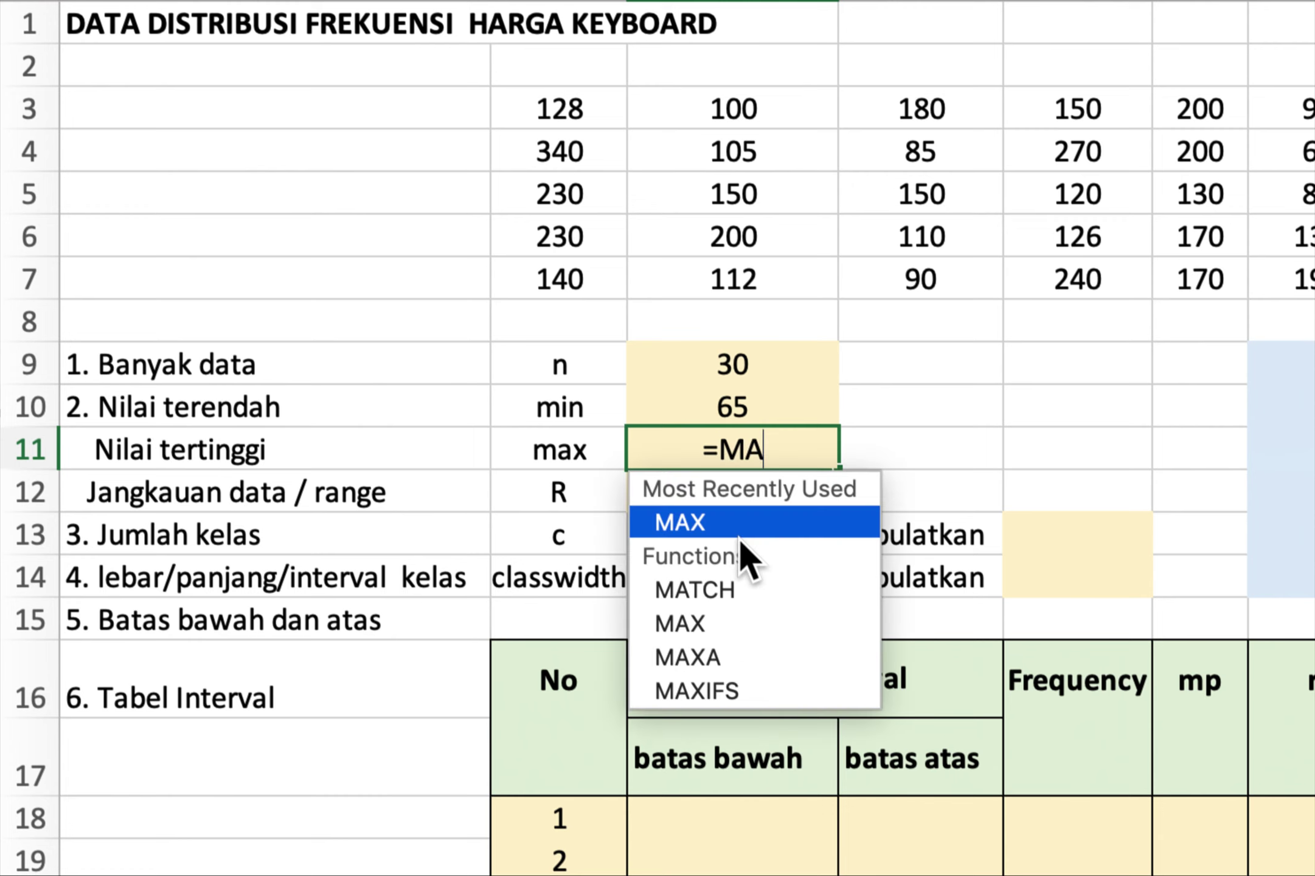
{"action": "type", "text": "X("}
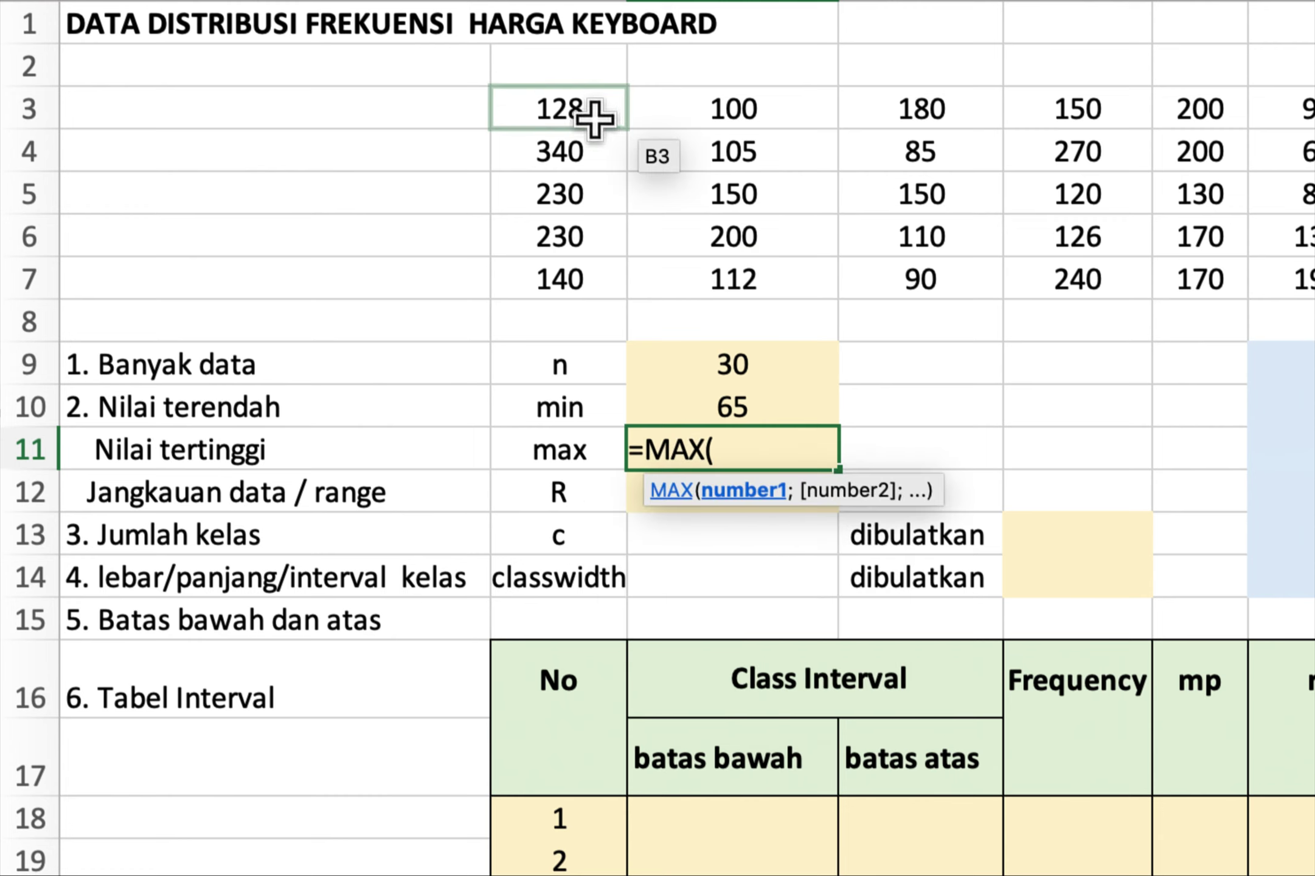
{"action": "mouse_move", "coordinate": [593, 115]}
{"action": "left_mouse_down"}
{"action": "mouse_move", "coordinate": [1196, 219]}
{"action": "mouse_move", "coordinate": [1296, 274]}
{"action": "left_mouse_up"}
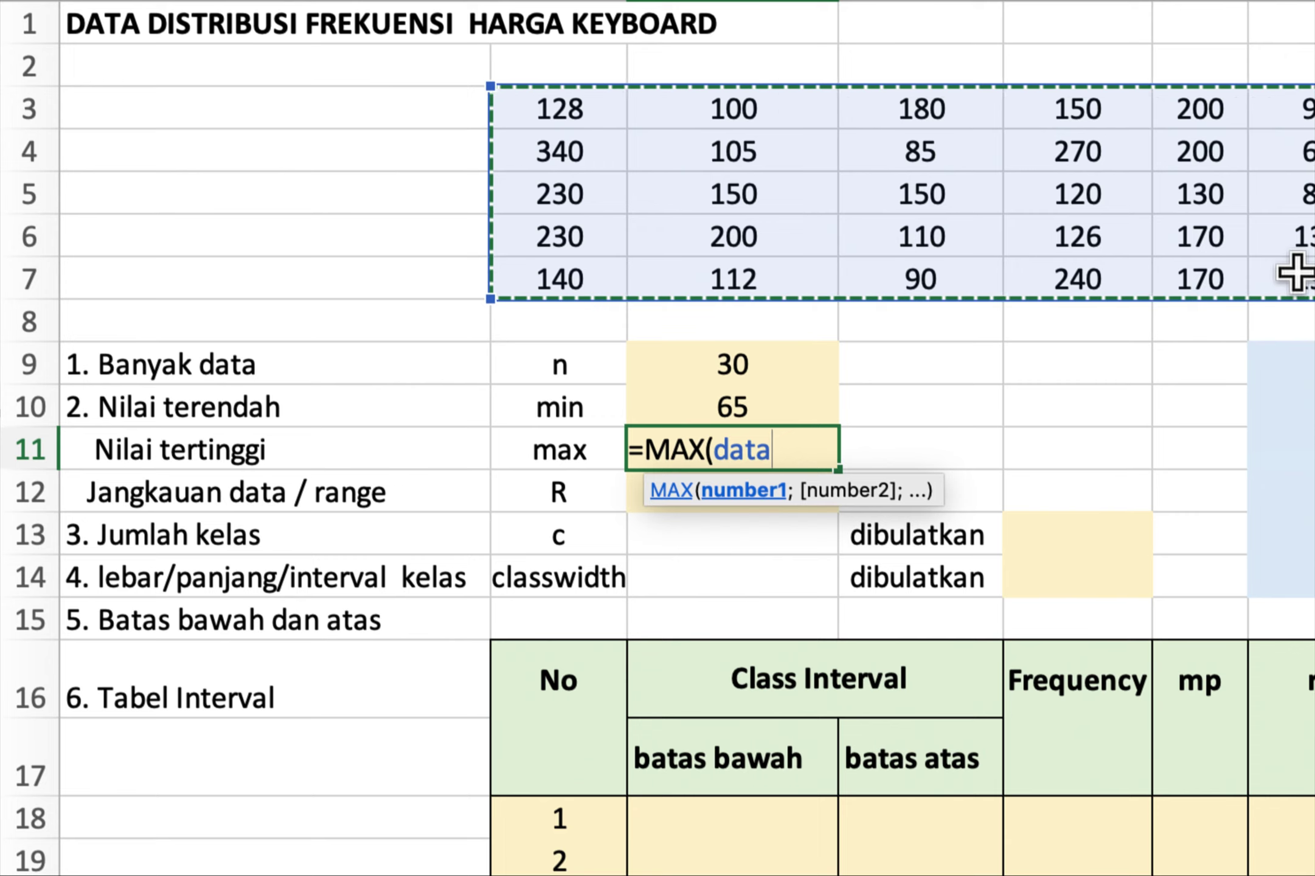
{"action": "type", "text": ")"}
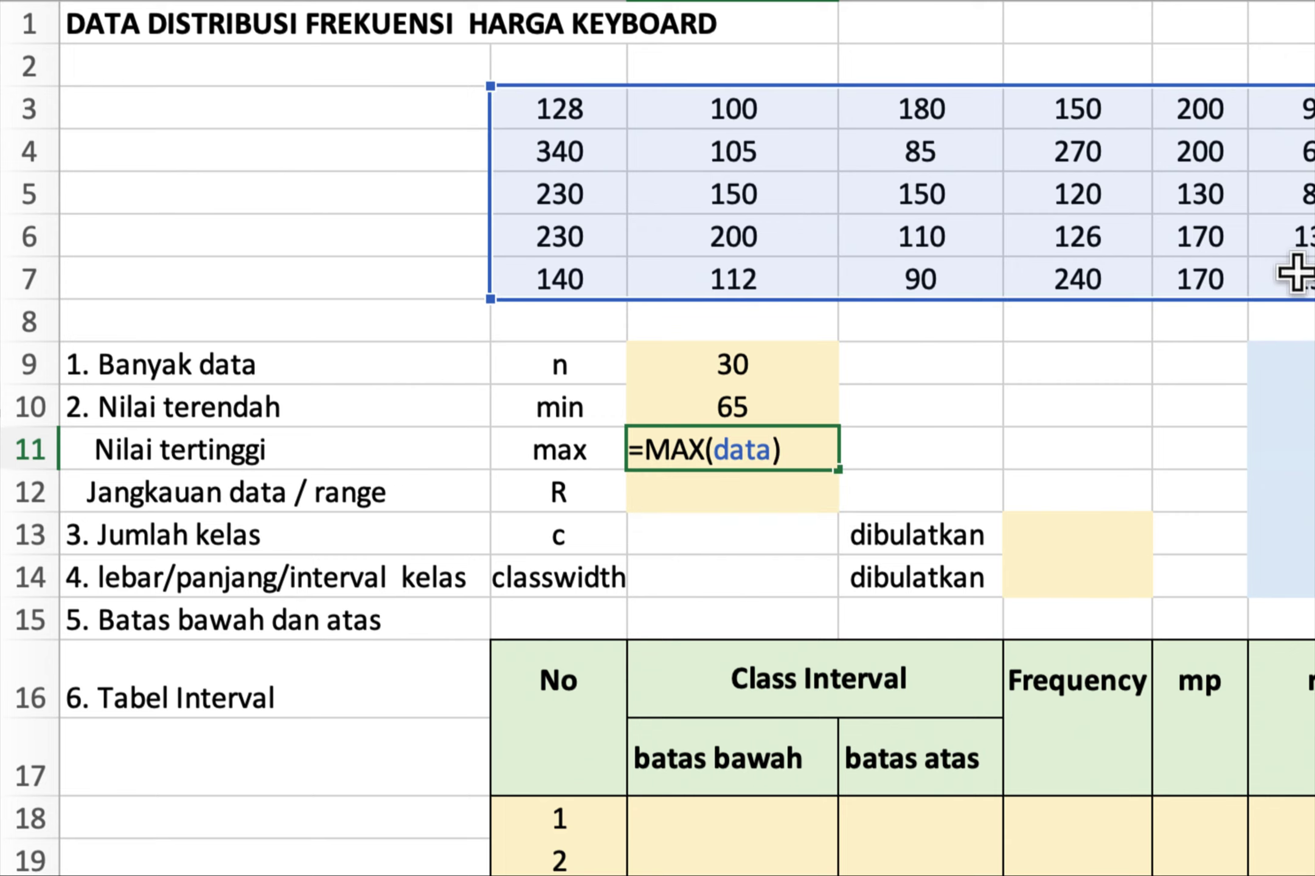
{"action": "key", "text": "Return"}
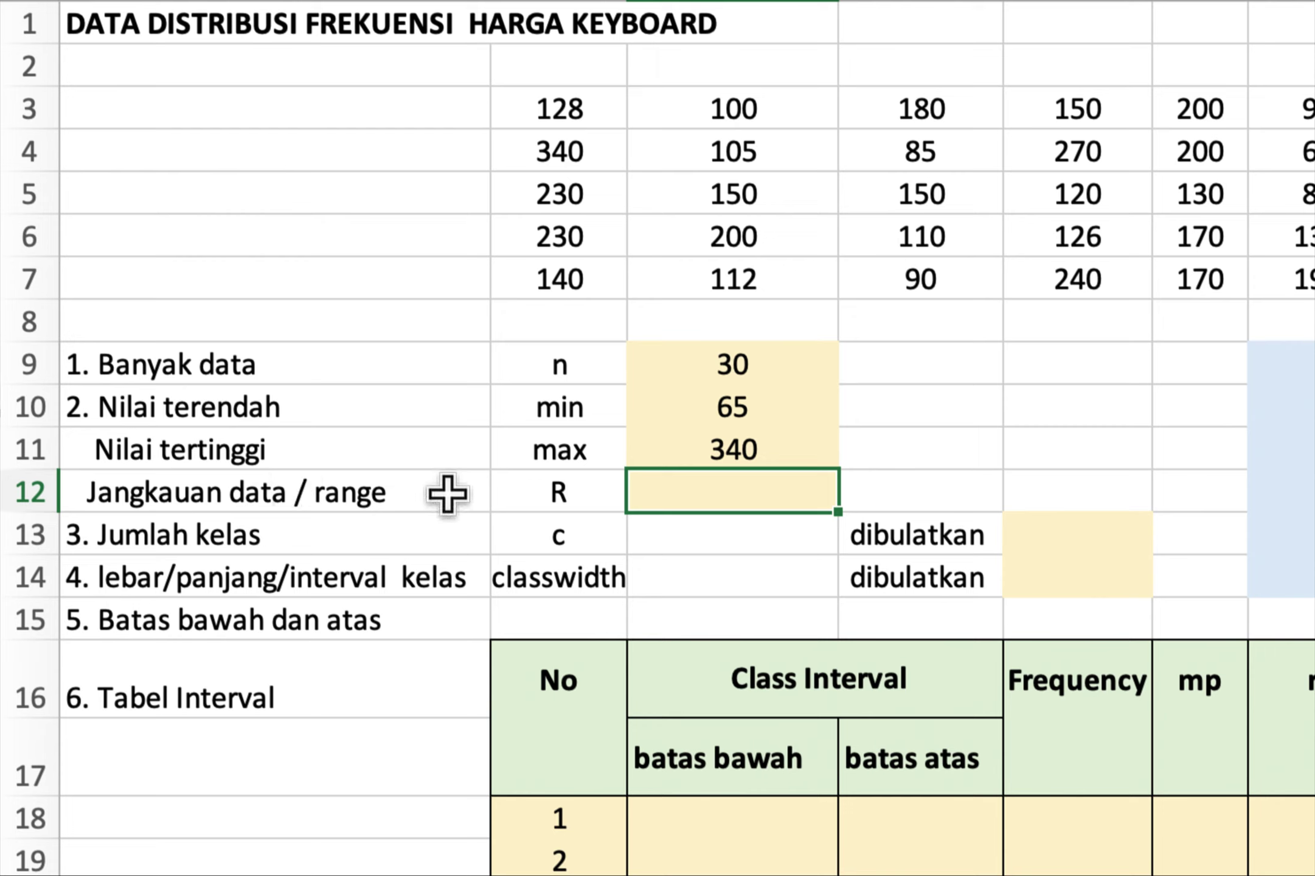
Compute the price range 275 in C12 as =C11-C10.
{"action": "double_click", "coordinate": [688, 490]}
{"action": "type", "text": "="}
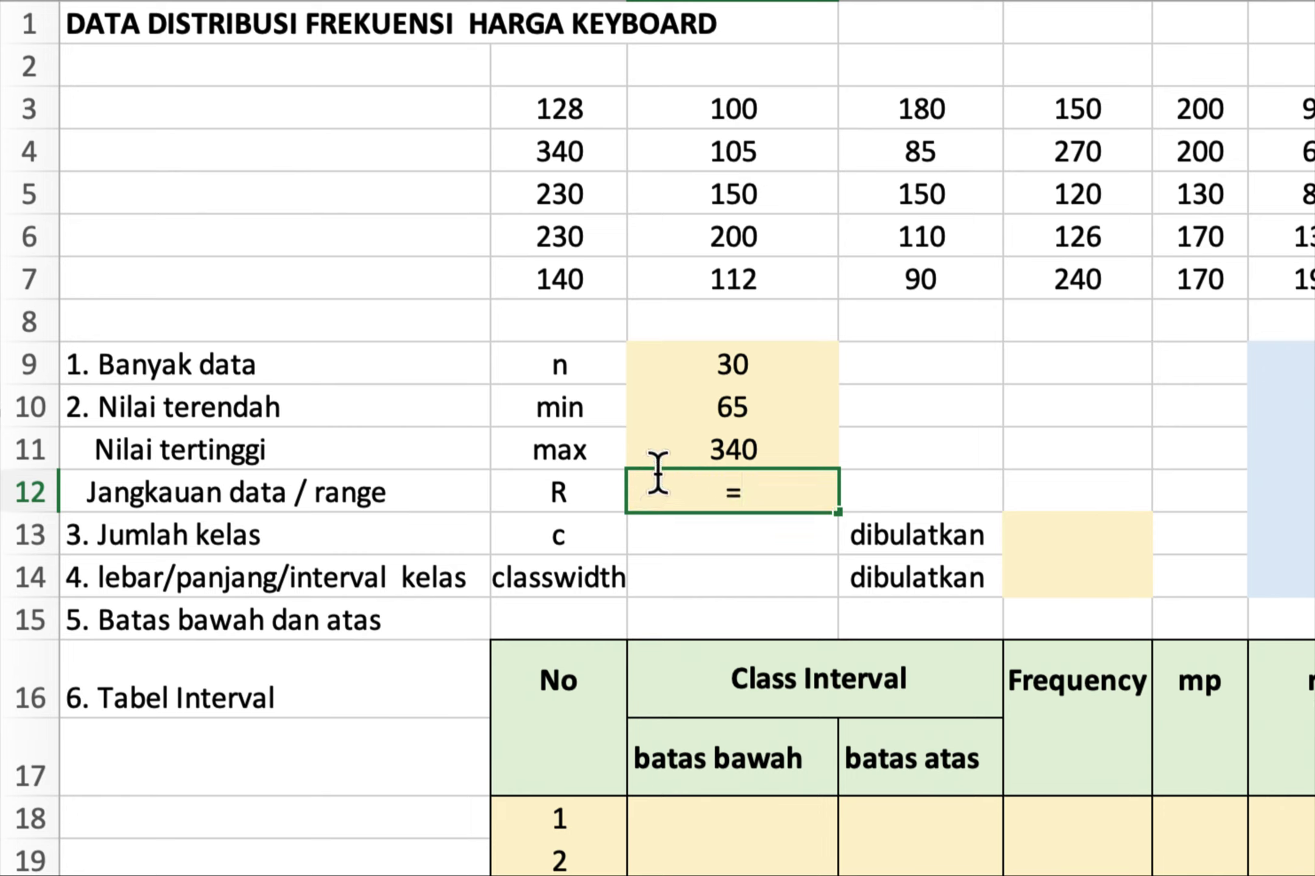
{"action": "left_click", "coordinate": [662, 455]}
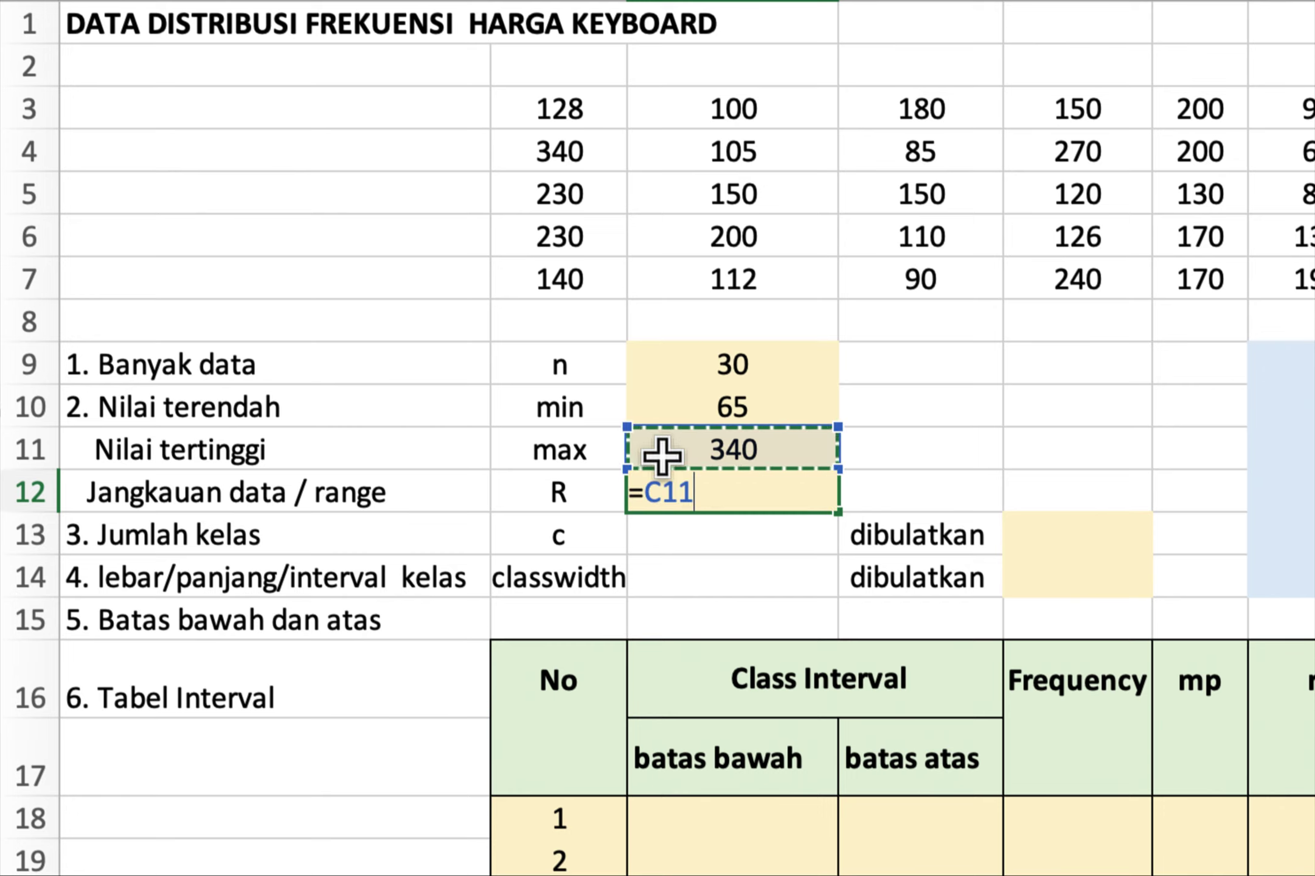
{"action": "type", "text": "-"}
{"action": "left_click", "coordinate": [644, 393]}
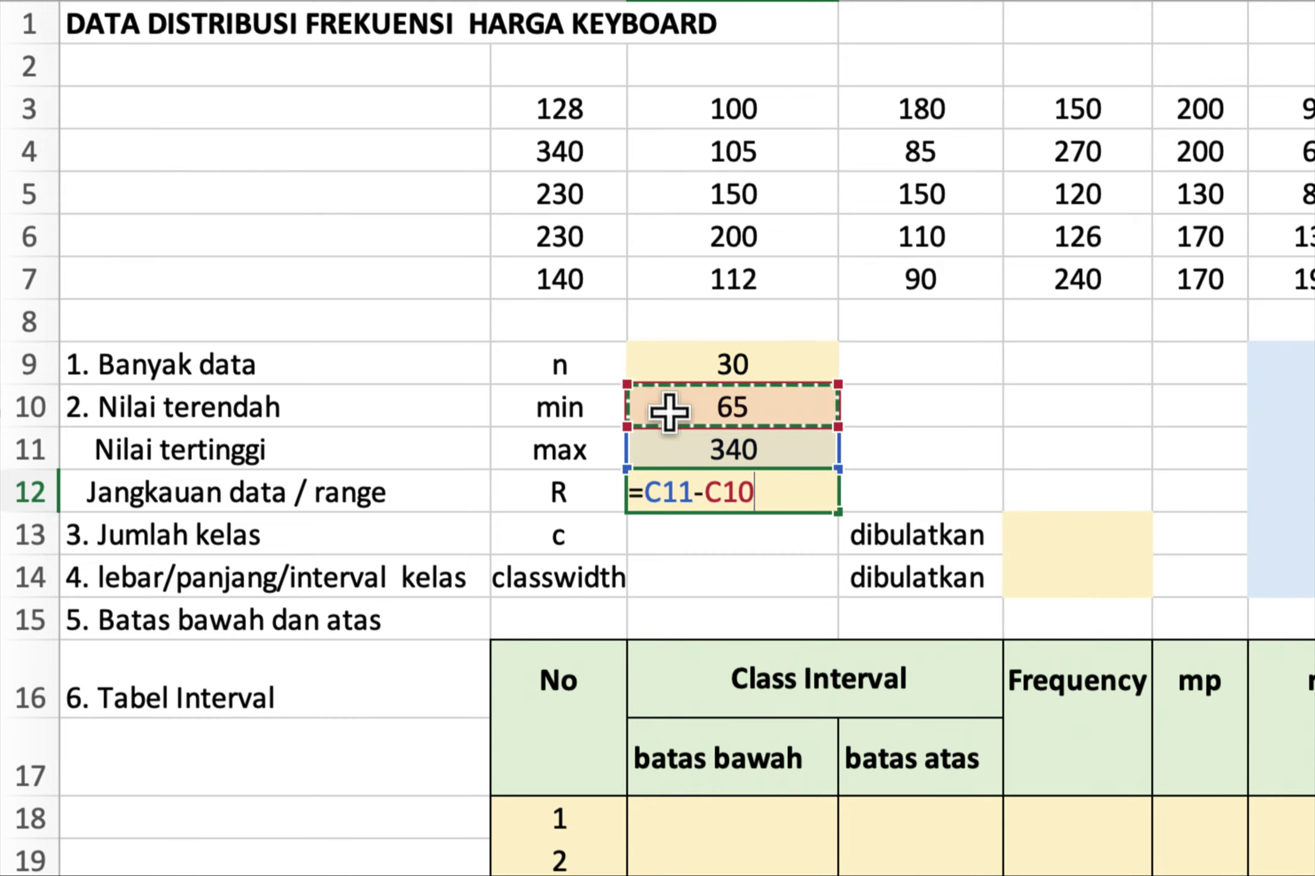
{"action": "key", "text": "Return"}
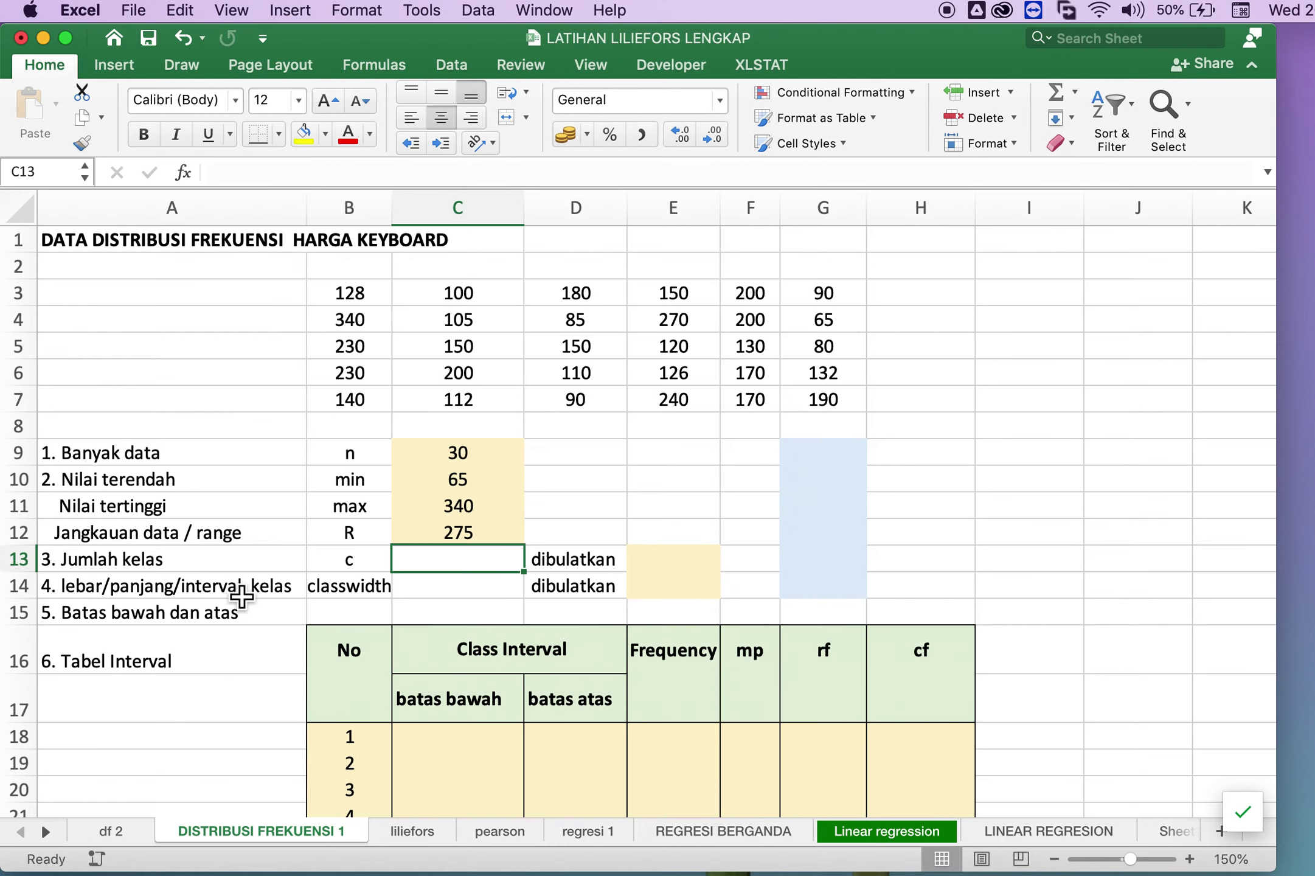
{"action": "key", "text": "super+Tab"}
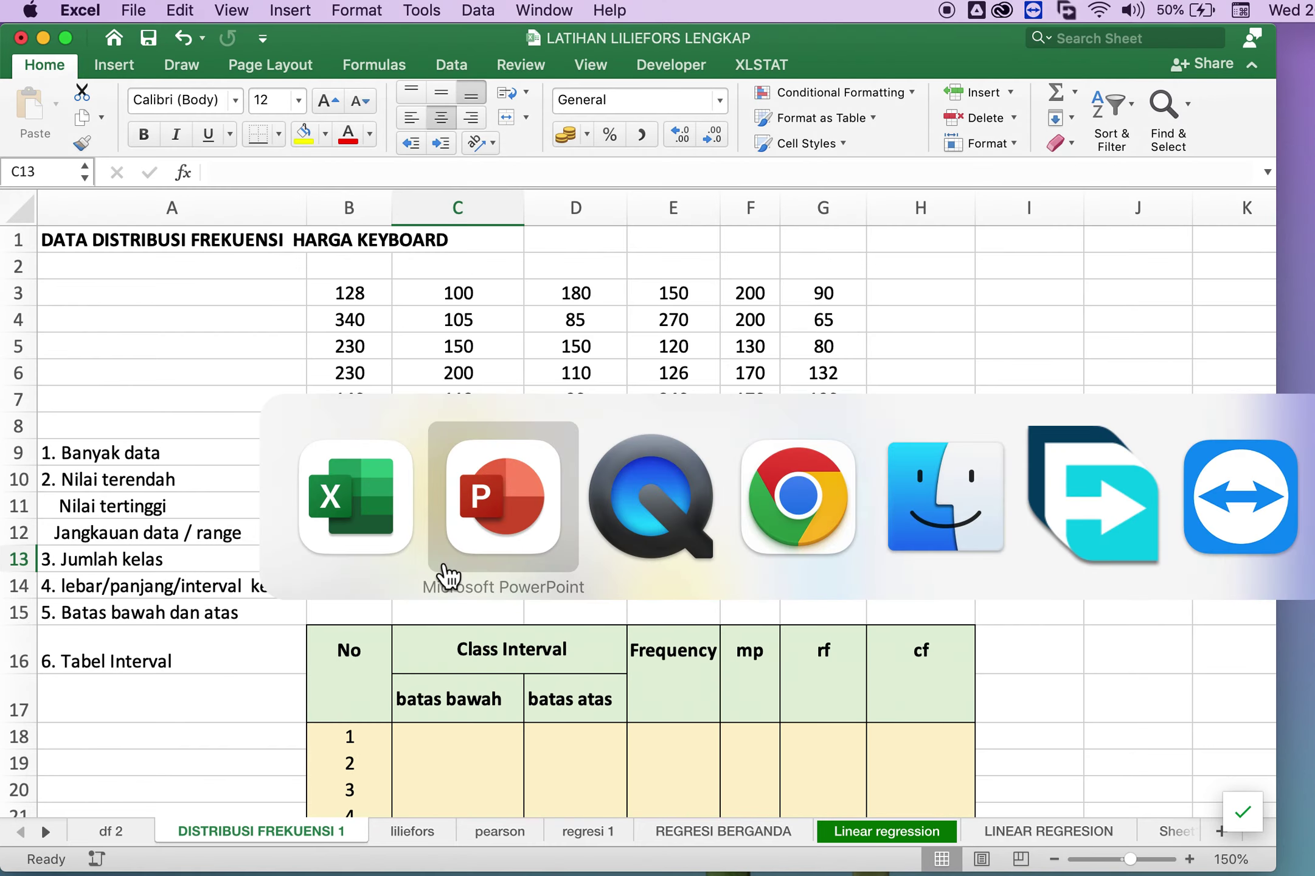
{"action": "left_click", "coordinate": [449, 572]}
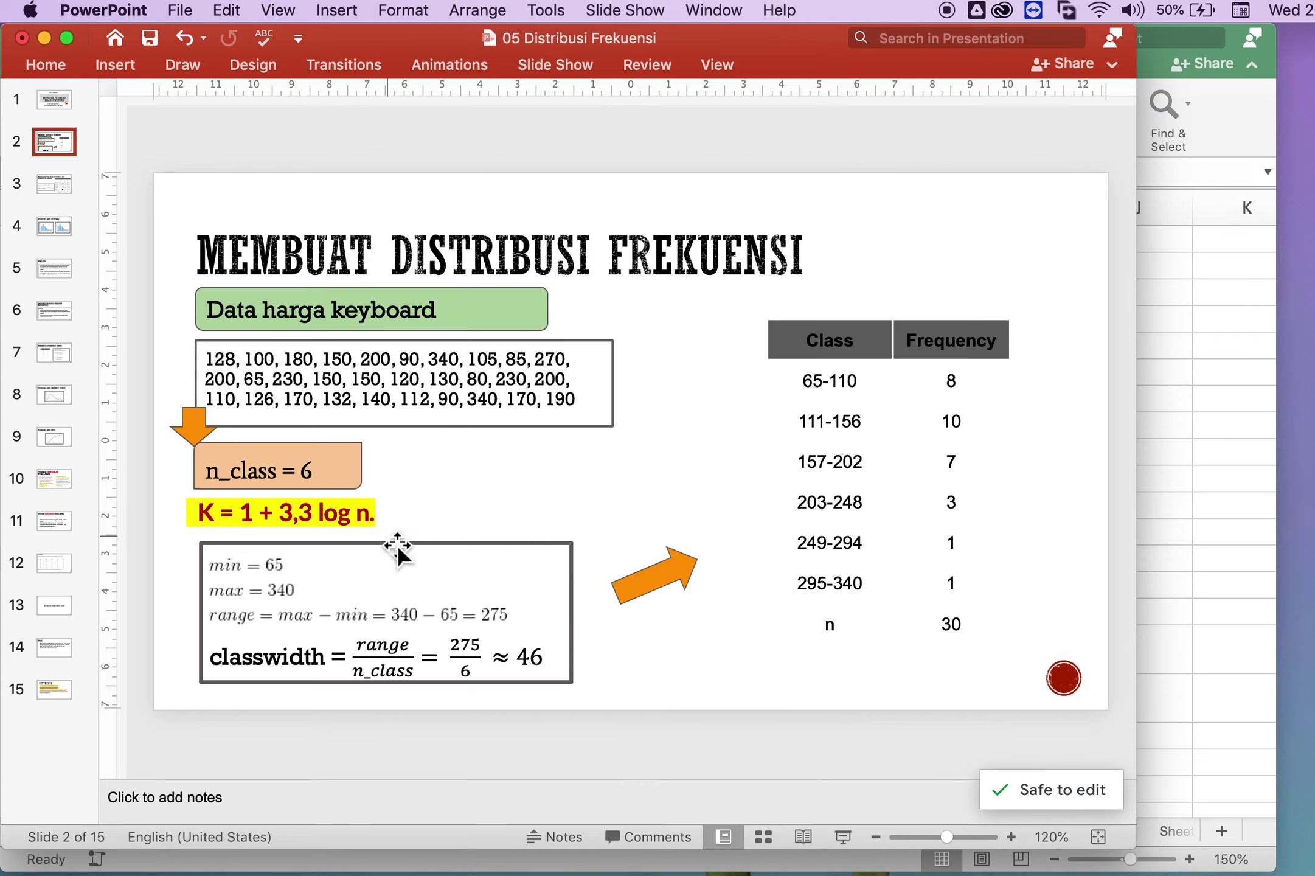
{"action": "key", "text": "super+Tab"}
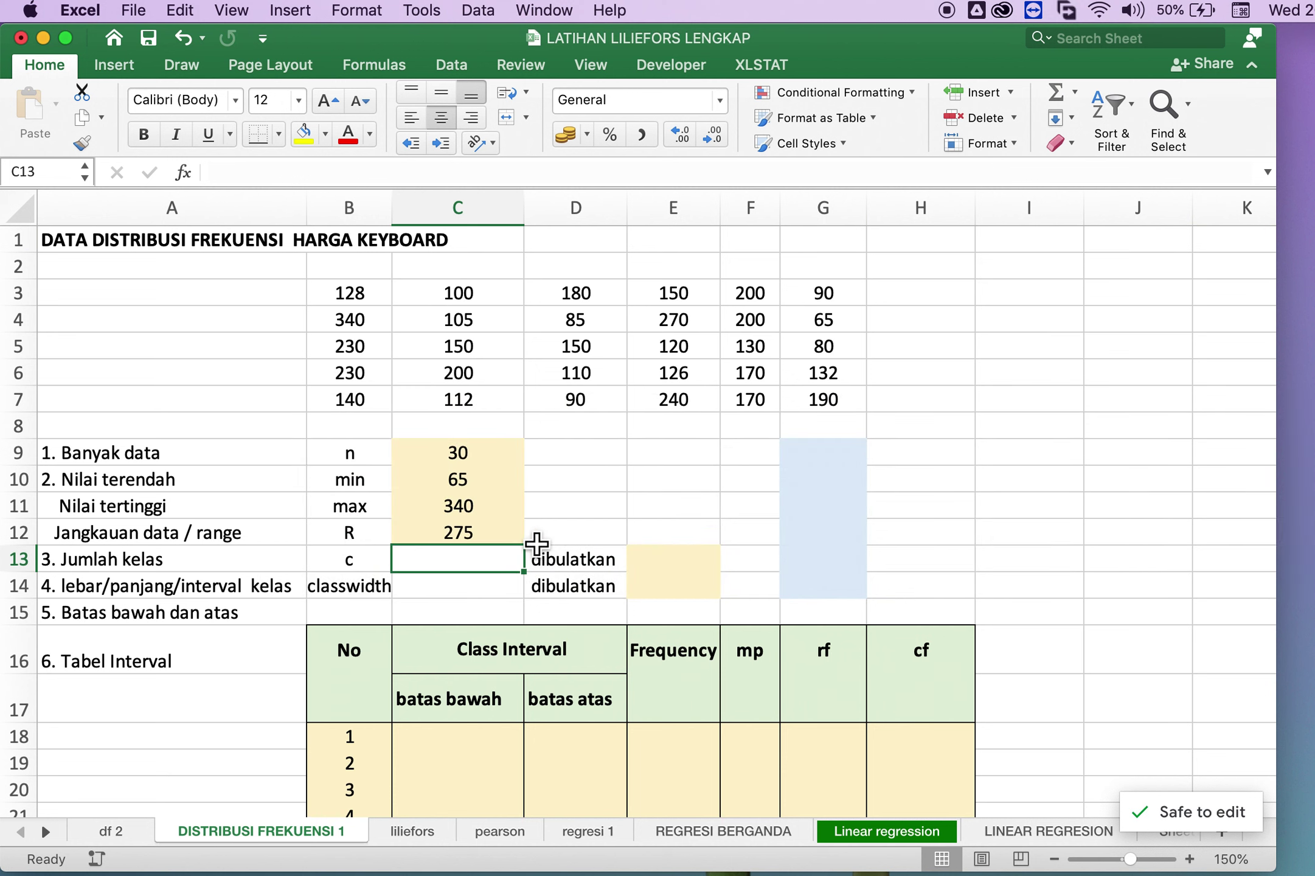
Enter =1+3,3*LOG(C9) in C13 to get a class count of 5,874500141.
{"action": "type", "text": "="}
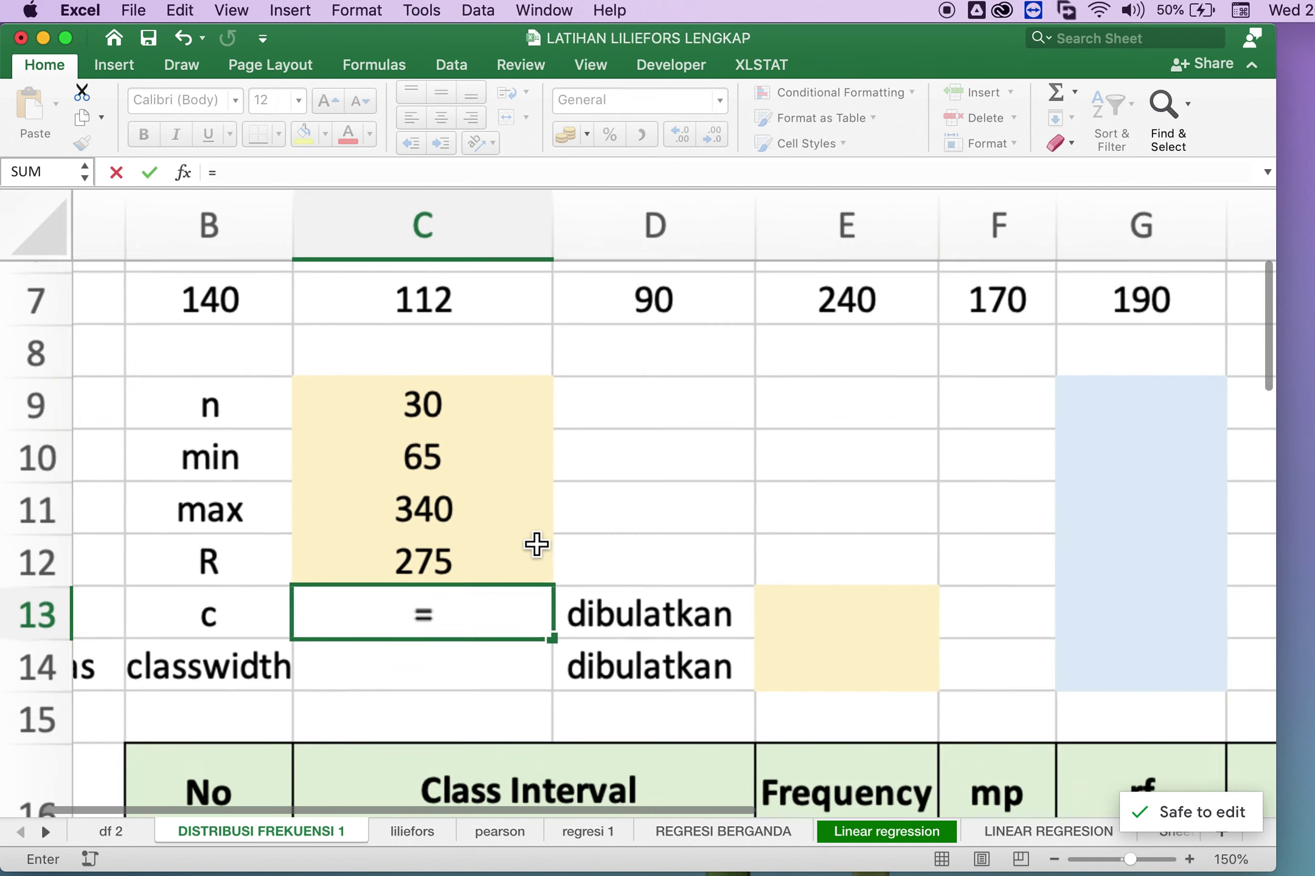
{"action": "scroll", "coordinate": [533, 546], "scroll_direction": "up", "scroll_amount": 5}
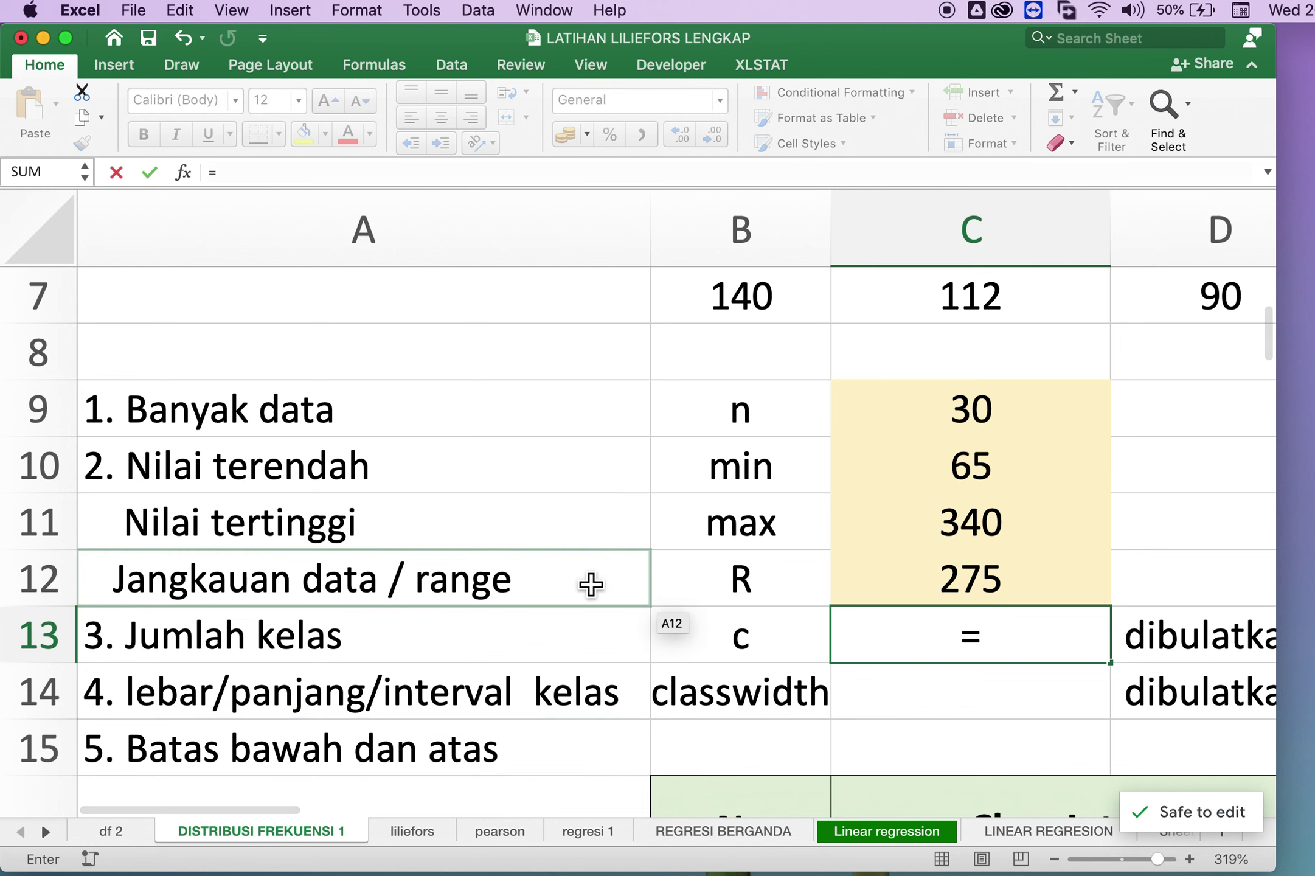
{"action": "type", "text": "1"}
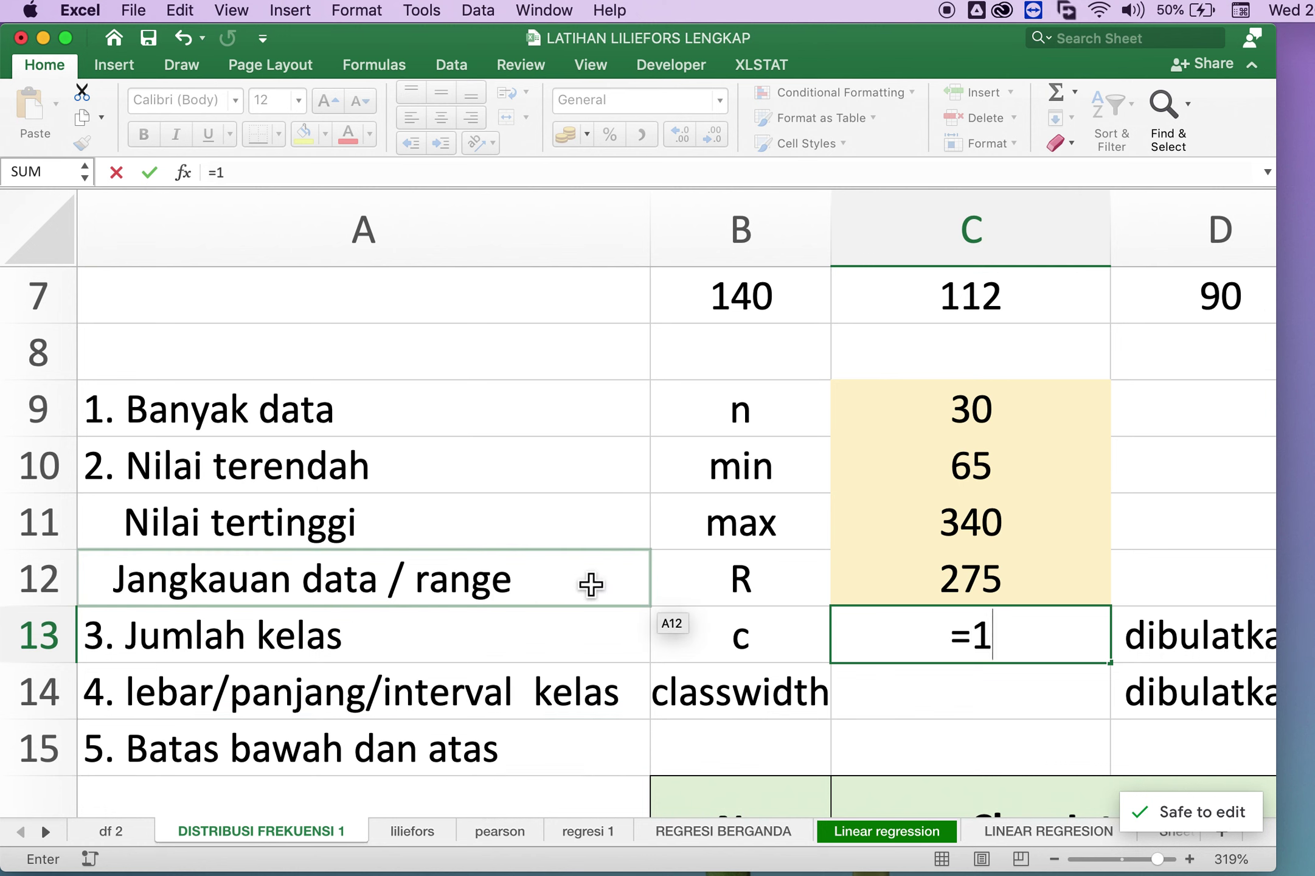
{"action": "type", "text": "+"}
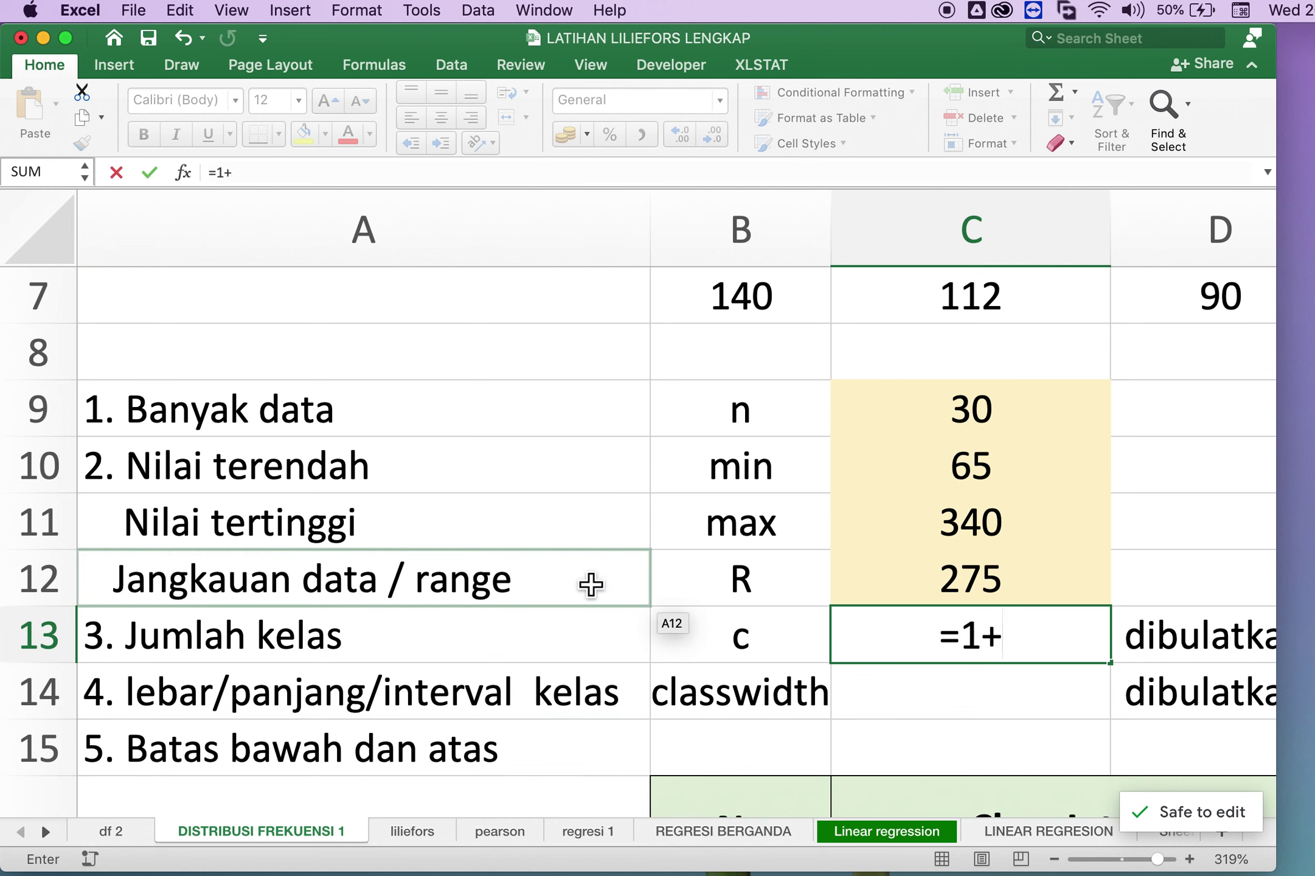
{"action": "type", "text": "3,3"}
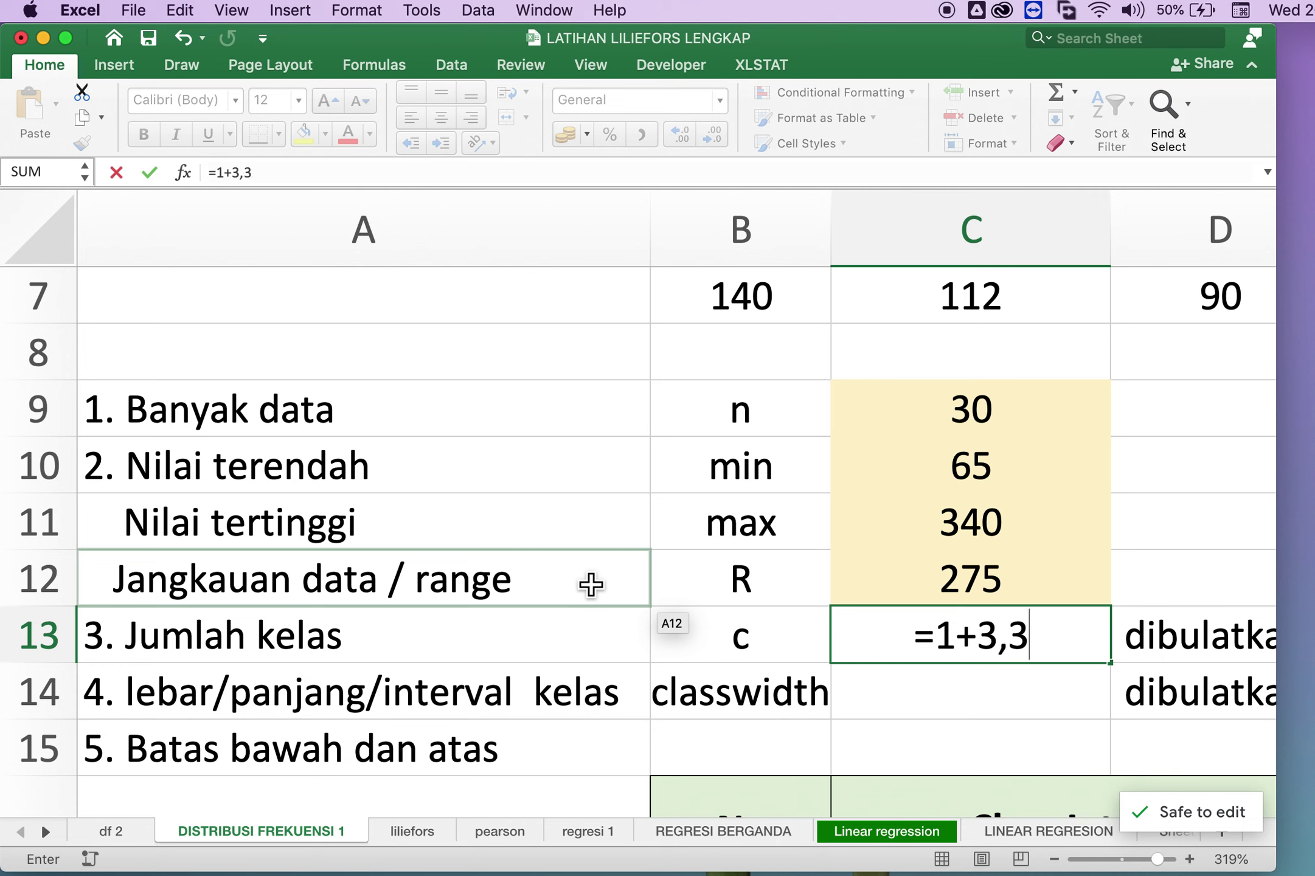
{"action": "type", "text": "*L"}
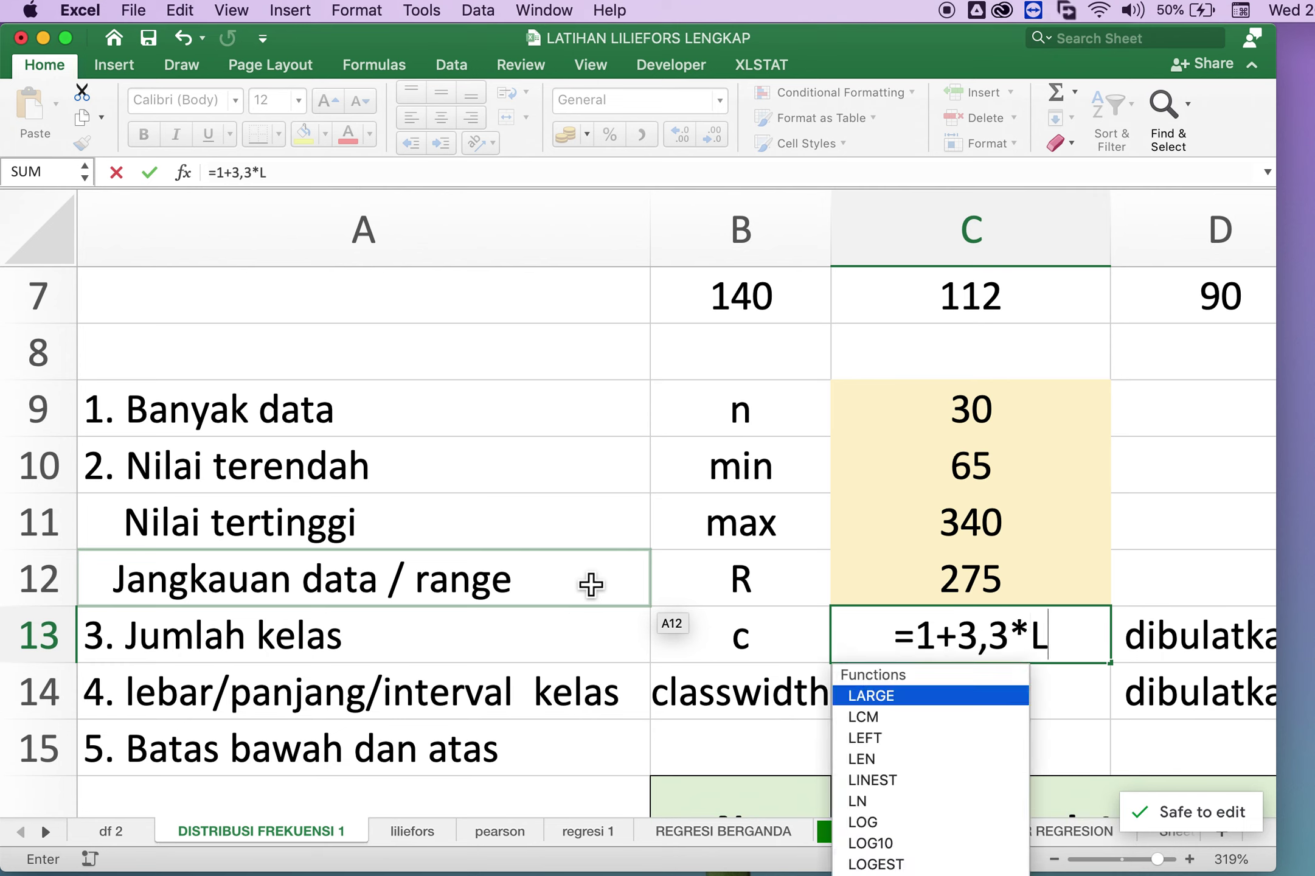
{"action": "type", "text": "OG("}
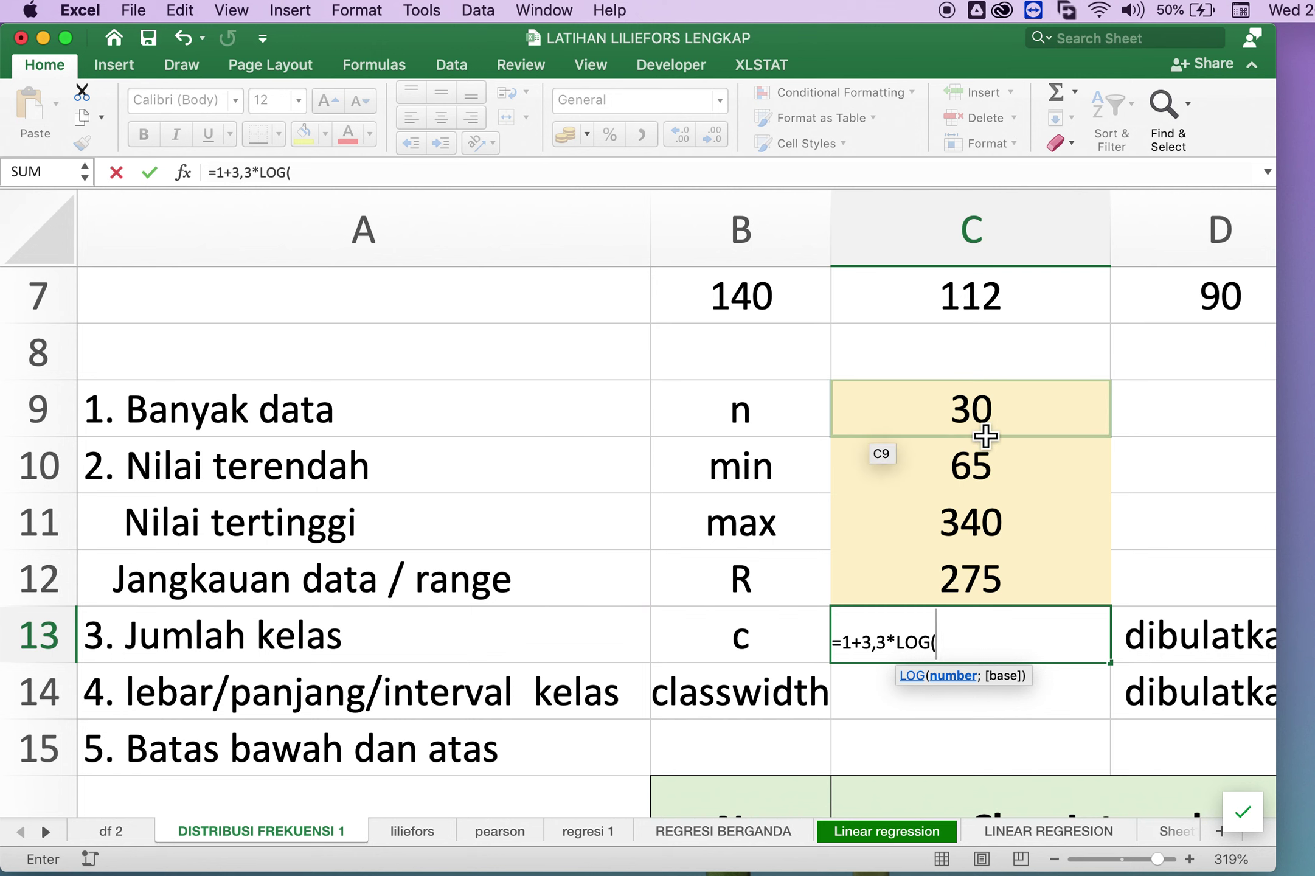
{"action": "left_click", "coordinate": [978, 430]}
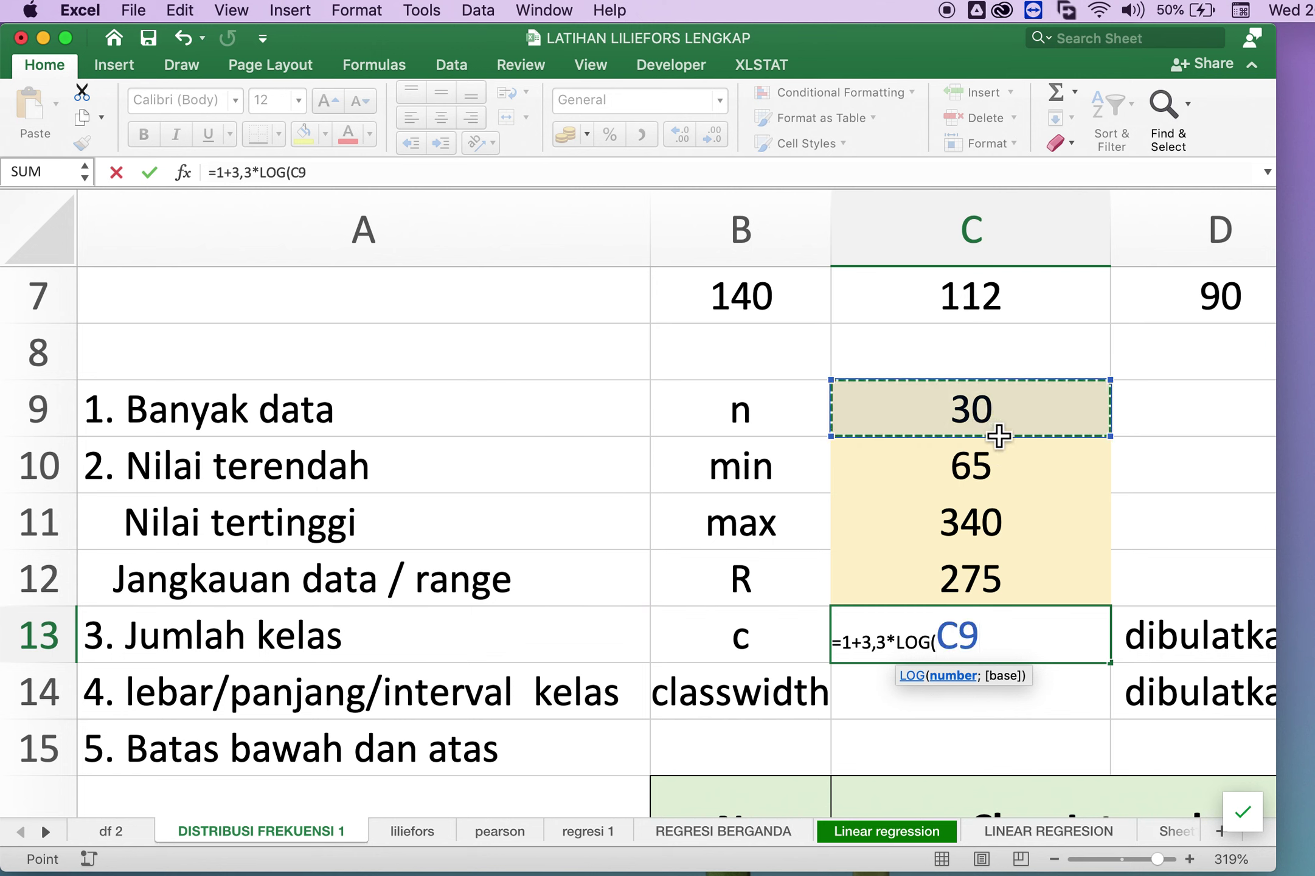
{"action": "type", "text": ")"}
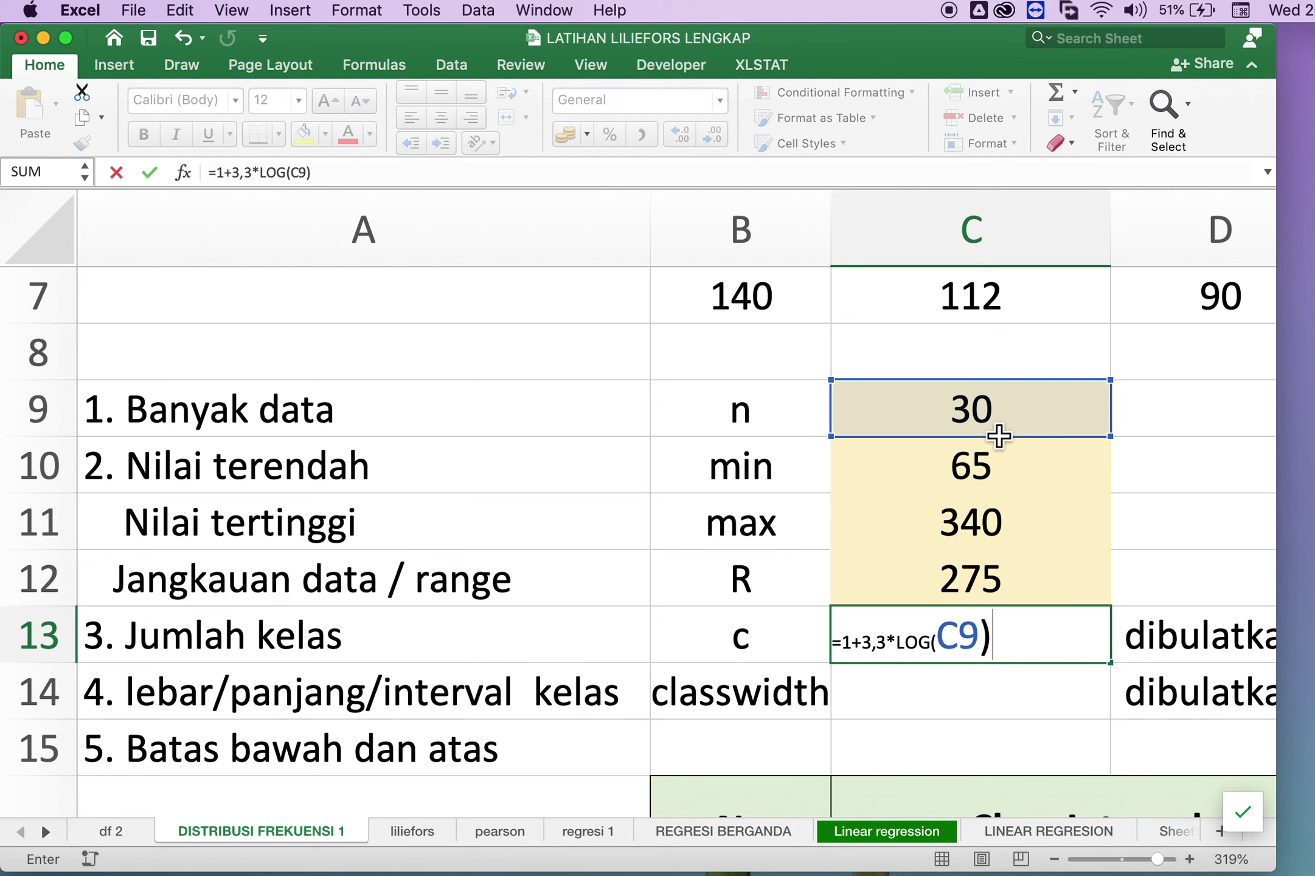
{"action": "key", "text": "Return"}
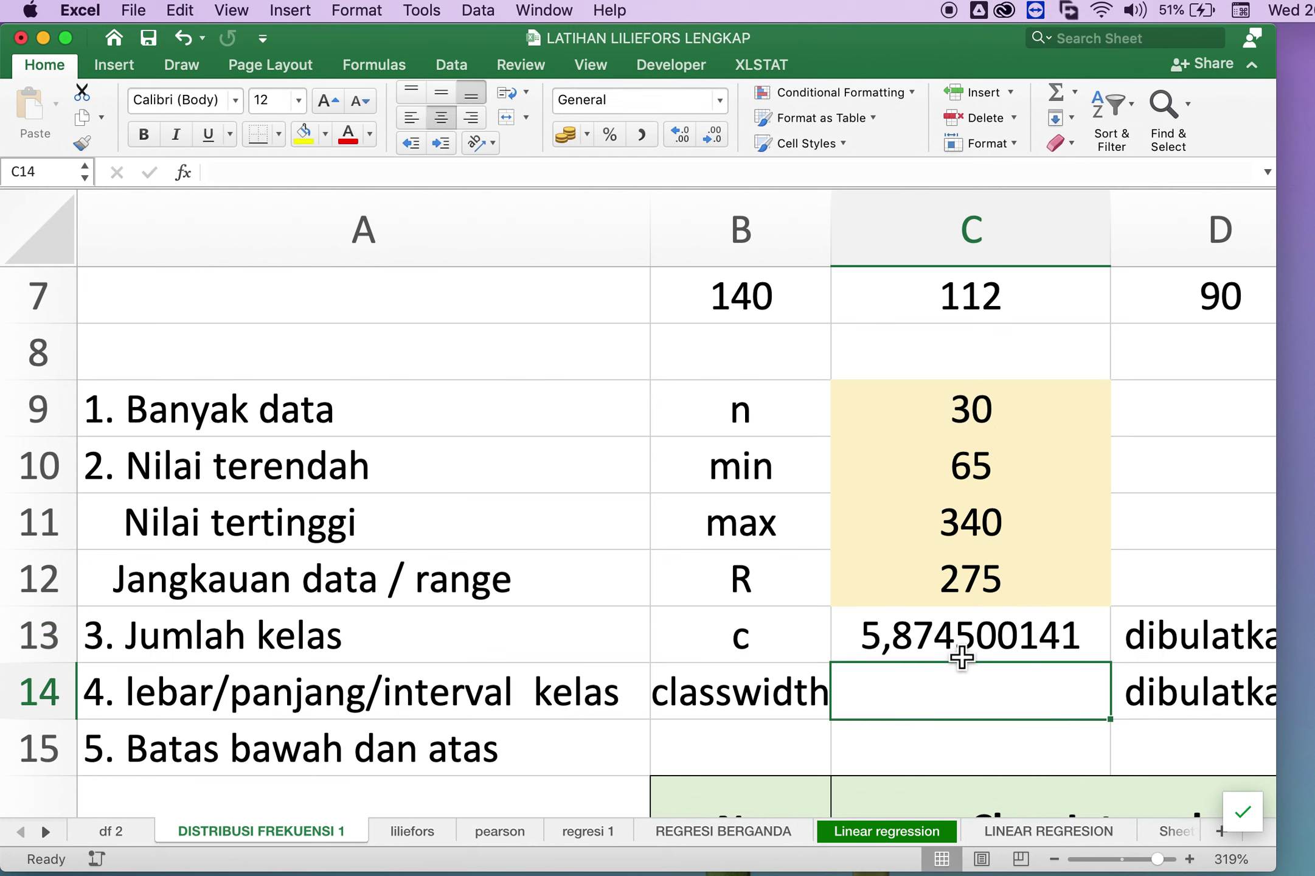
{"action": "left_click", "coordinate": [986, 624]}
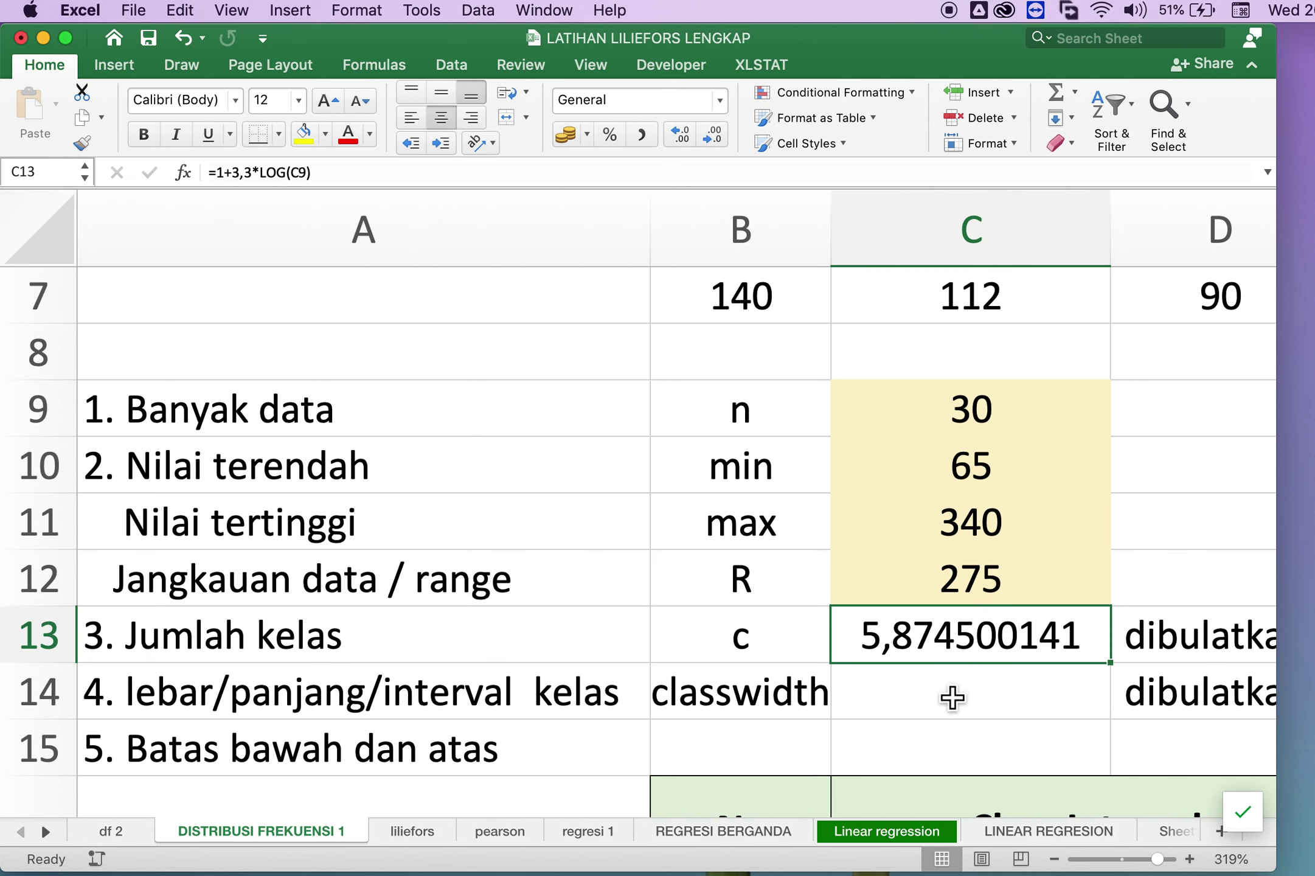
Enter the rounded class count 6 in E13.
{"action": "scroll", "coordinate": [937, 687], "scroll_direction": "down", "scroll_amount": 2}
{"action": "scroll", "coordinate": [937, 687], "scroll_direction": "down", "scroll_amount": 2}
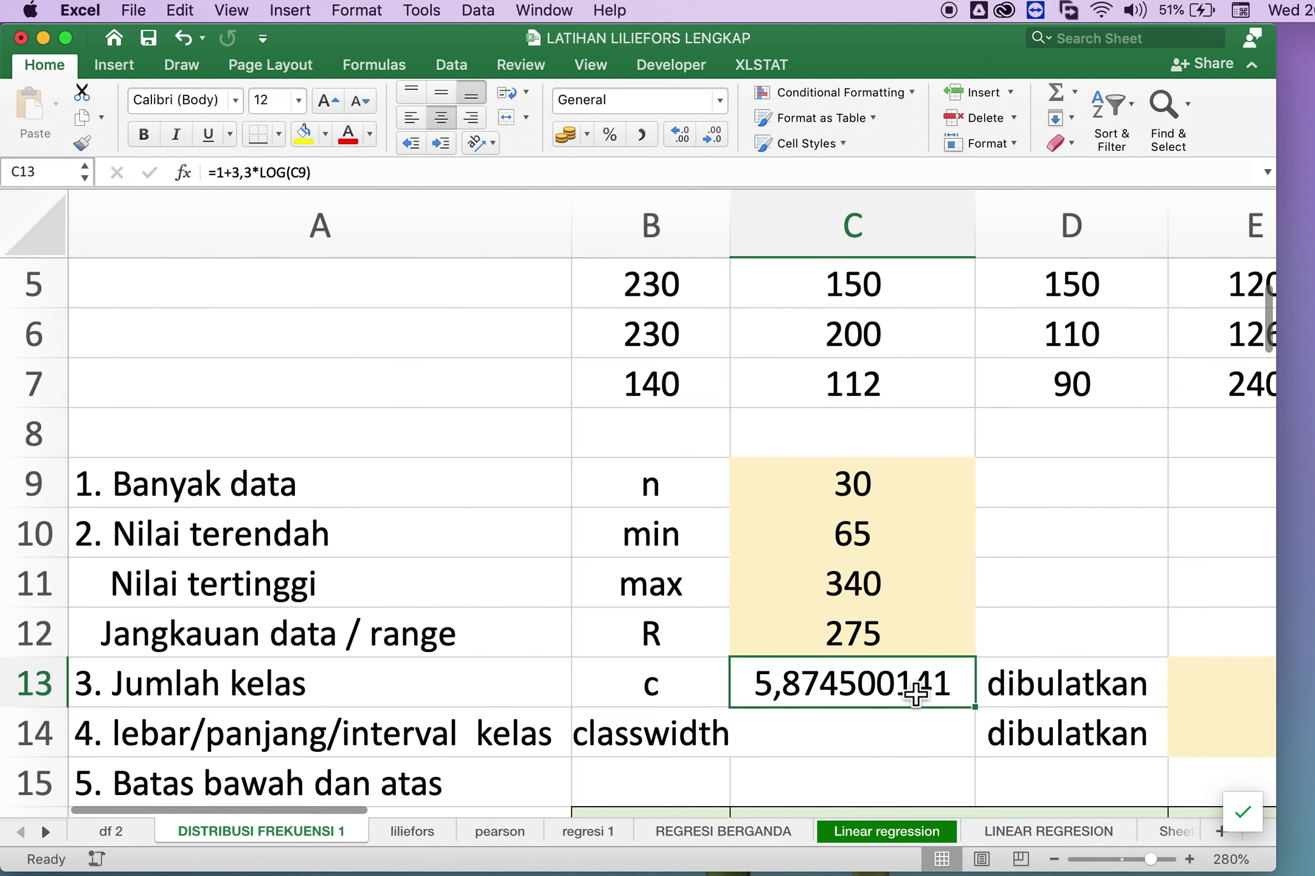
{"action": "scroll", "coordinate": [915, 693], "scroll_direction": "down", "scroll_amount": 2}
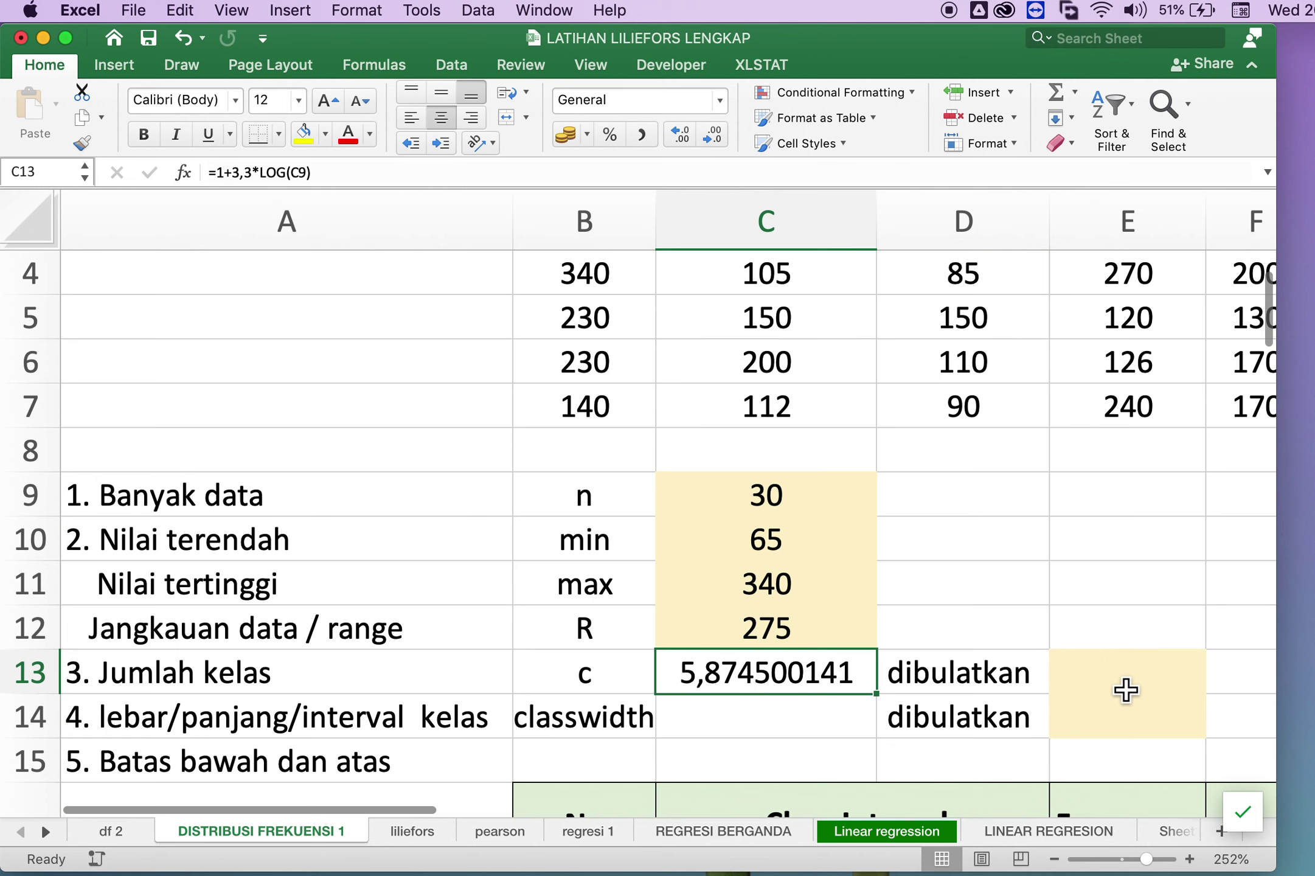
{"action": "left_click", "coordinate": [1125, 686]}
{"action": "type", "text": "6"}
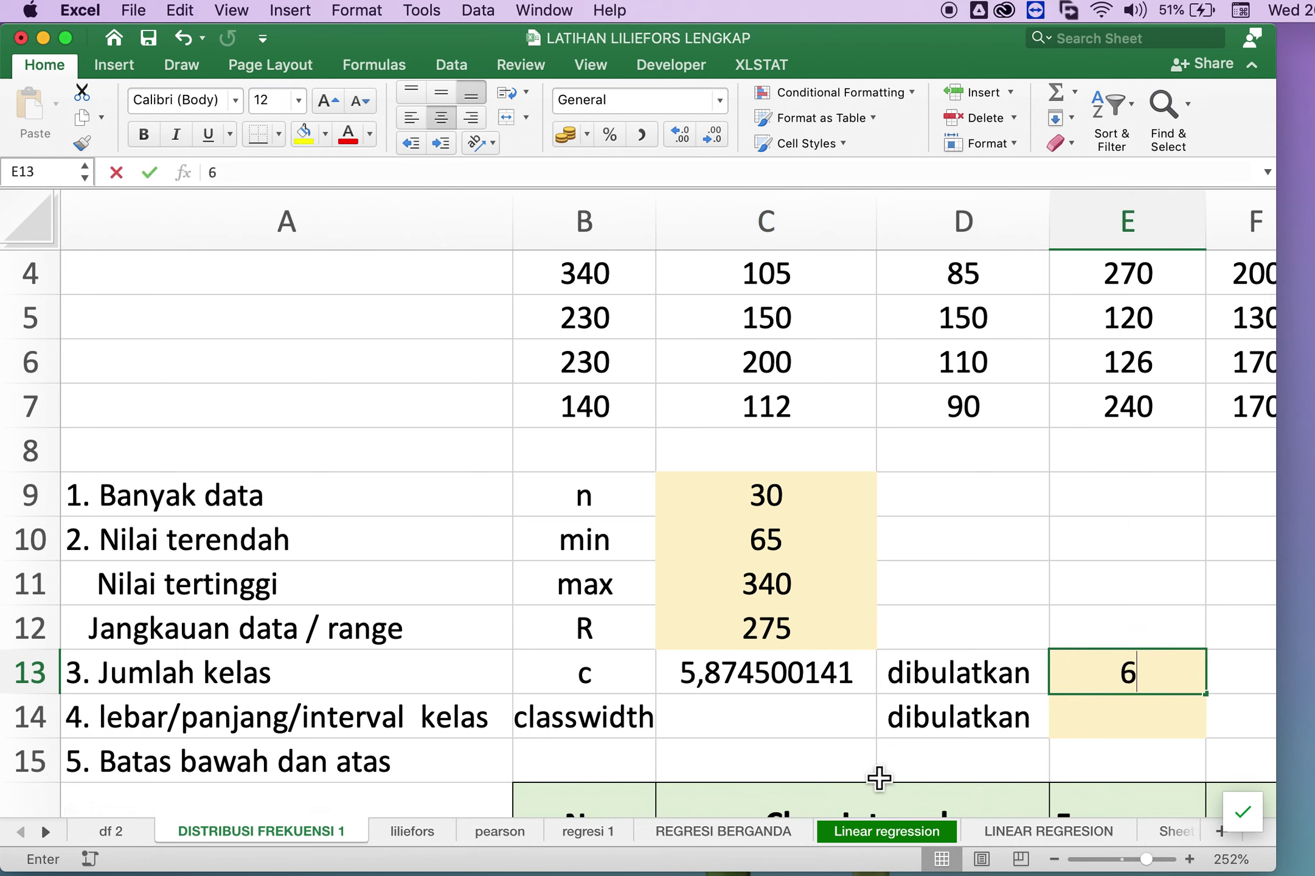
{"action": "left_click", "coordinate": [646, 730]}
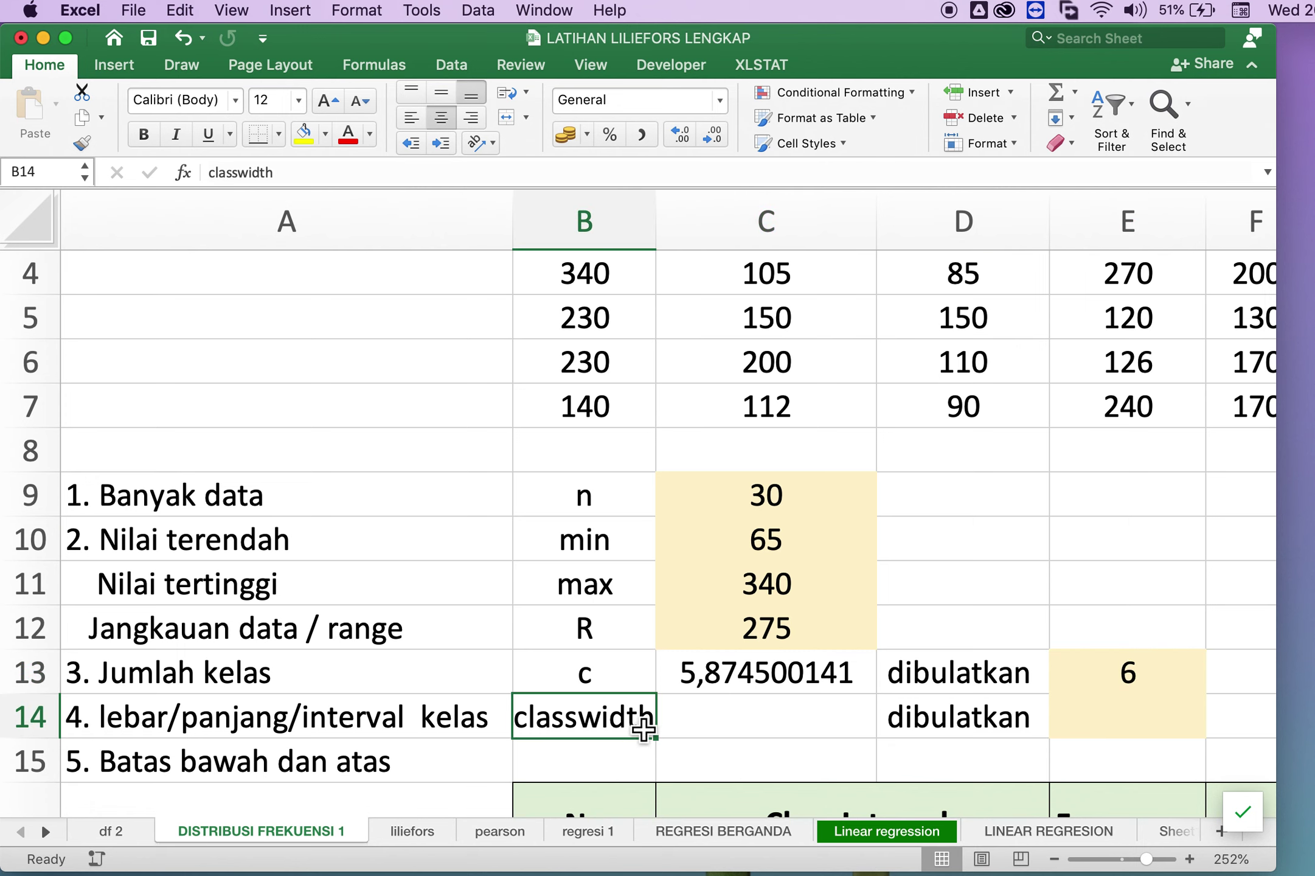
{"action": "left_click", "coordinate": [763, 753]}
{"action": "left_click", "coordinate": [753, 696]}
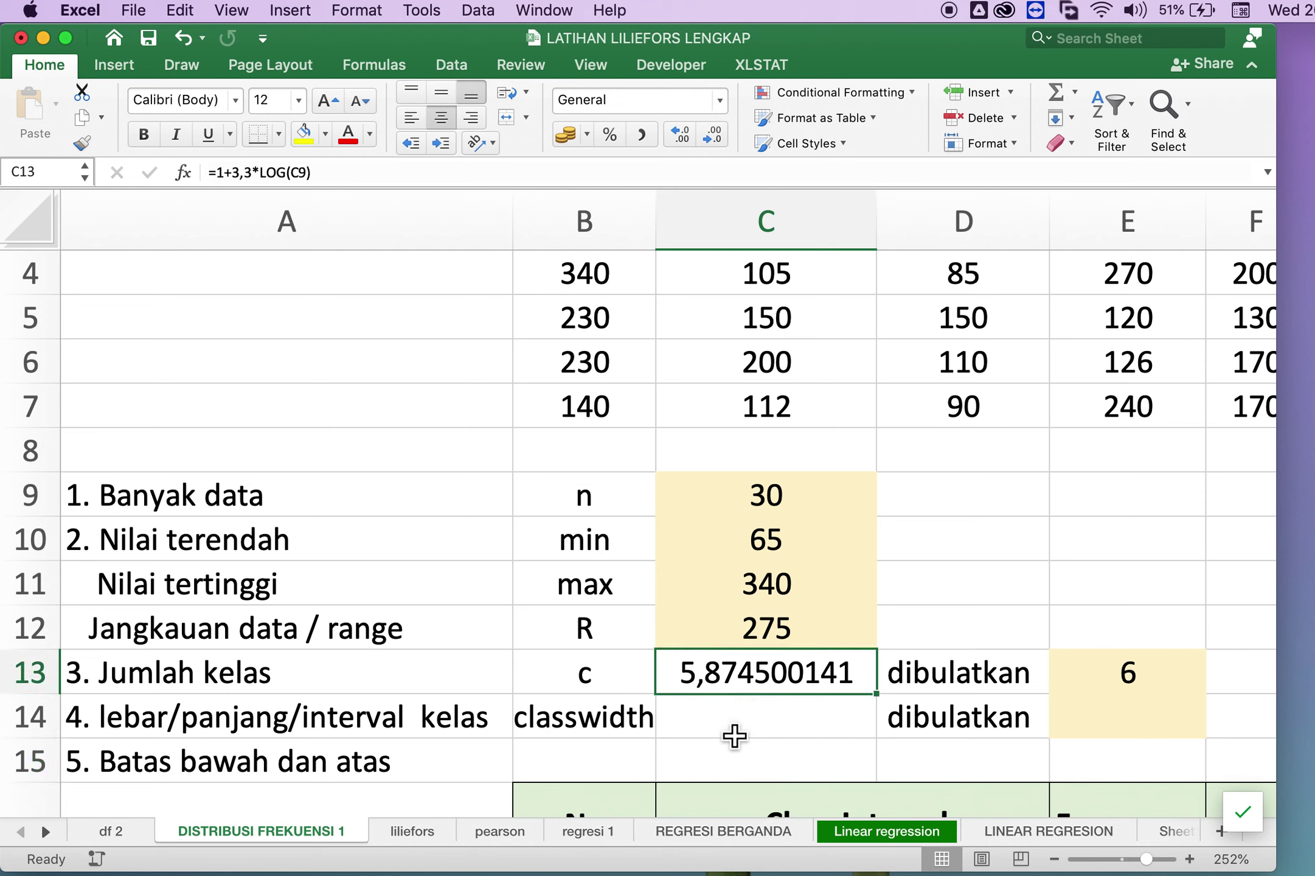
{"action": "left_click", "coordinate": [733, 736]}
{"action": "key", "text": "super+Tab"}
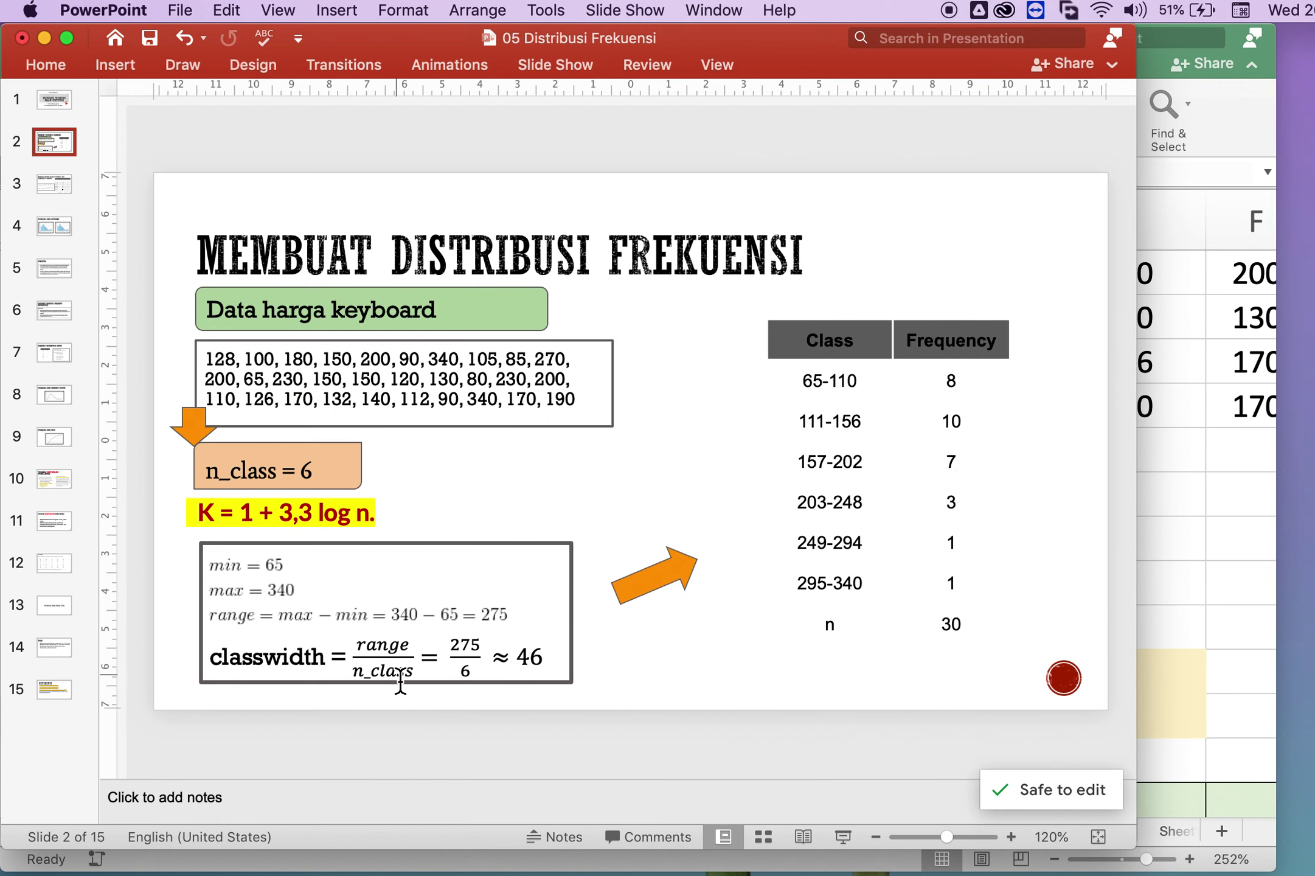
{"action": "scroll", "coordinate": [407, 687], "scroll_direction": "up", "scroll_amount": 5}
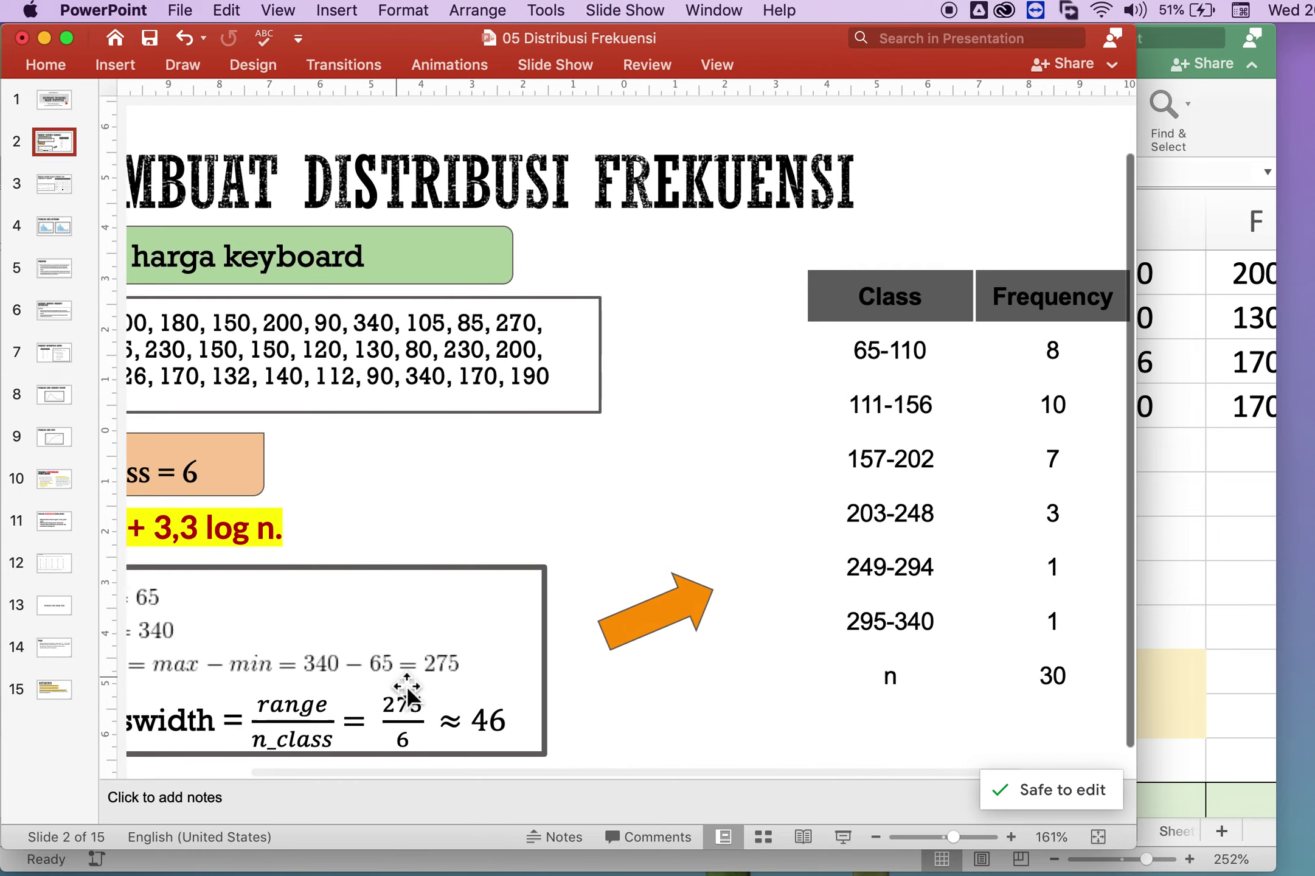
{"action": "scroll", "coordinate": [407, 687], "scroll_direction": "left", "scroll_amount": 3}
{"action": "scroll", "coordinate": [408, 693], "scroll_direction": "left", "scroll_amount": 3}
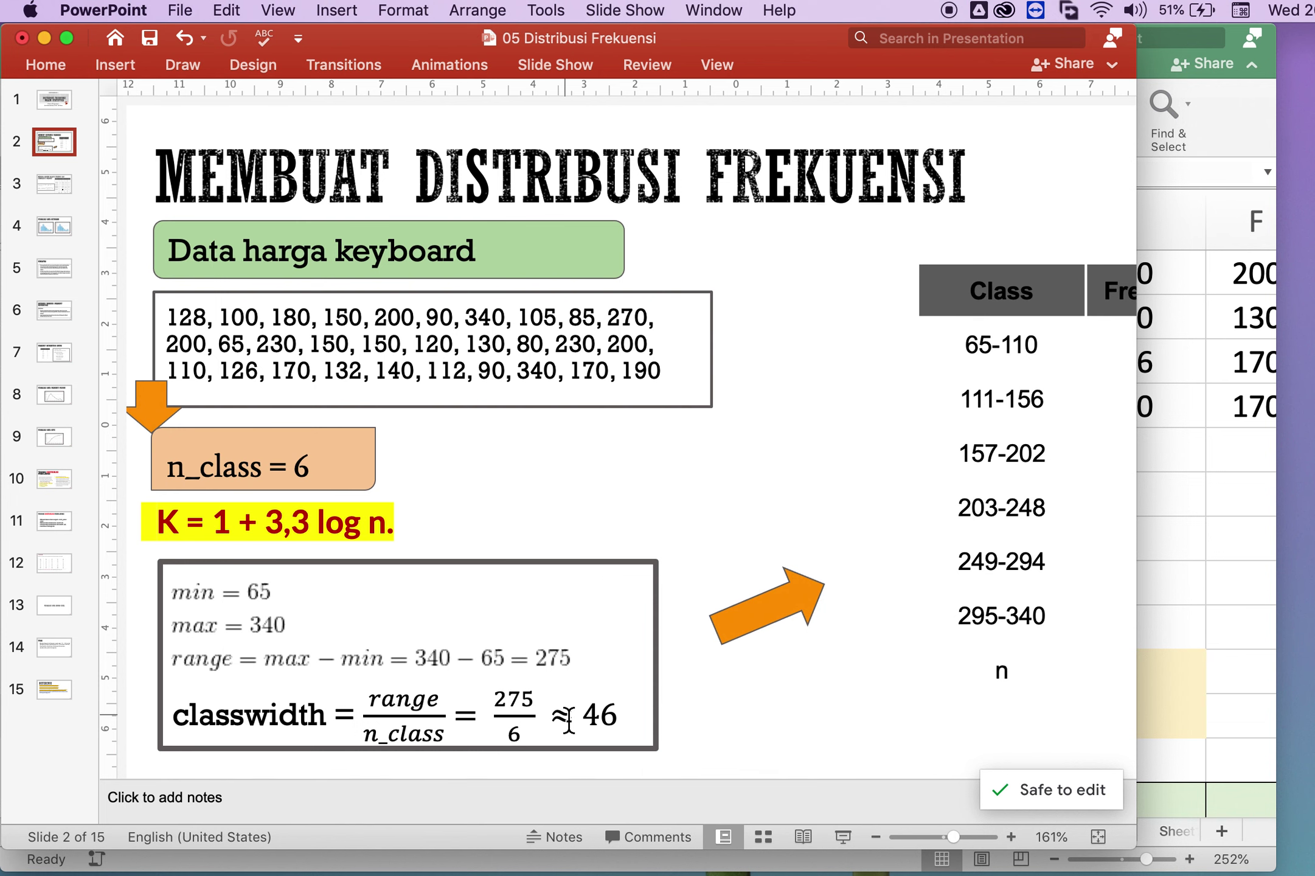
{"action": "key", "text": "super+Tab"}
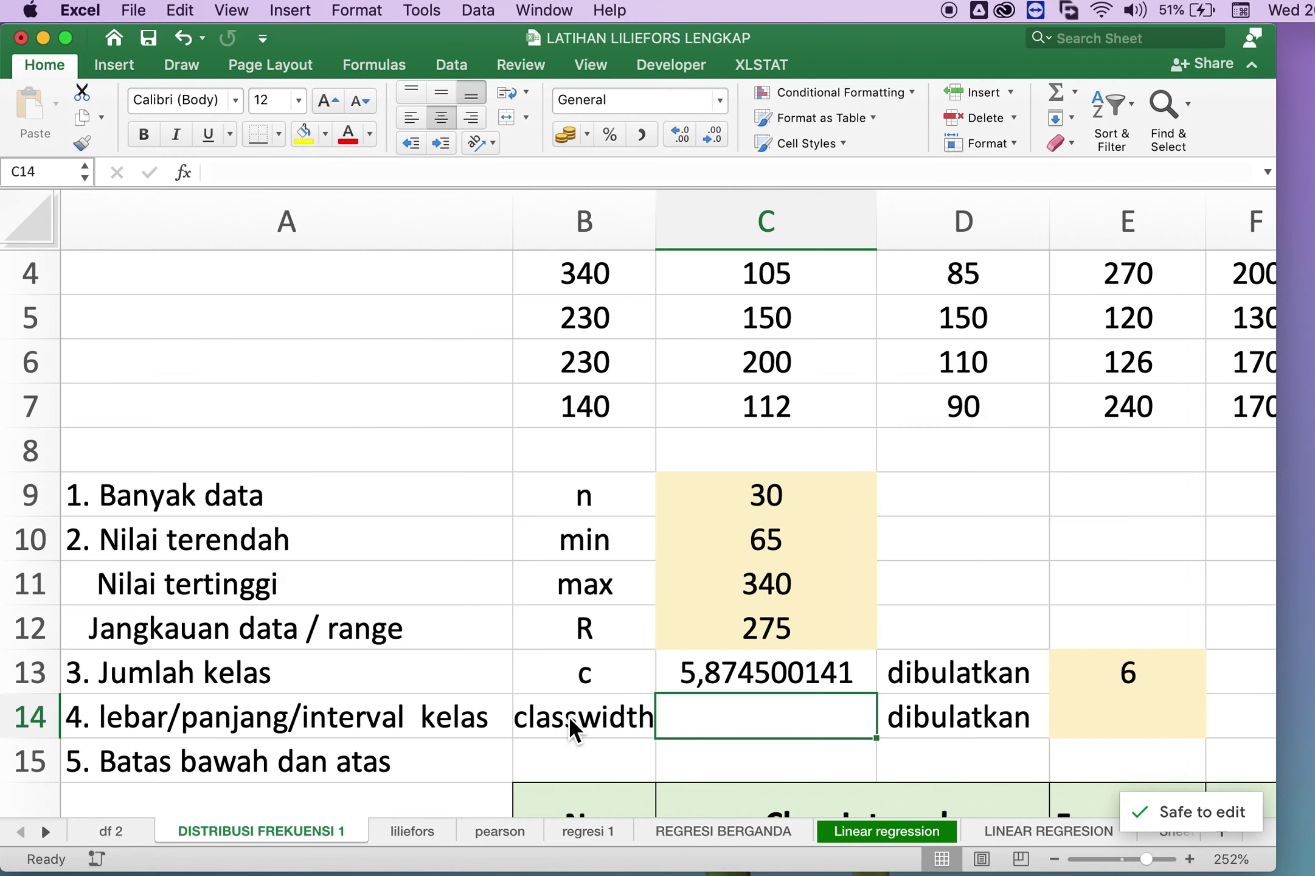
Enter =C12/E13 in C14 for a class width of 45,83333333.
{"action": "type", "text": "="}
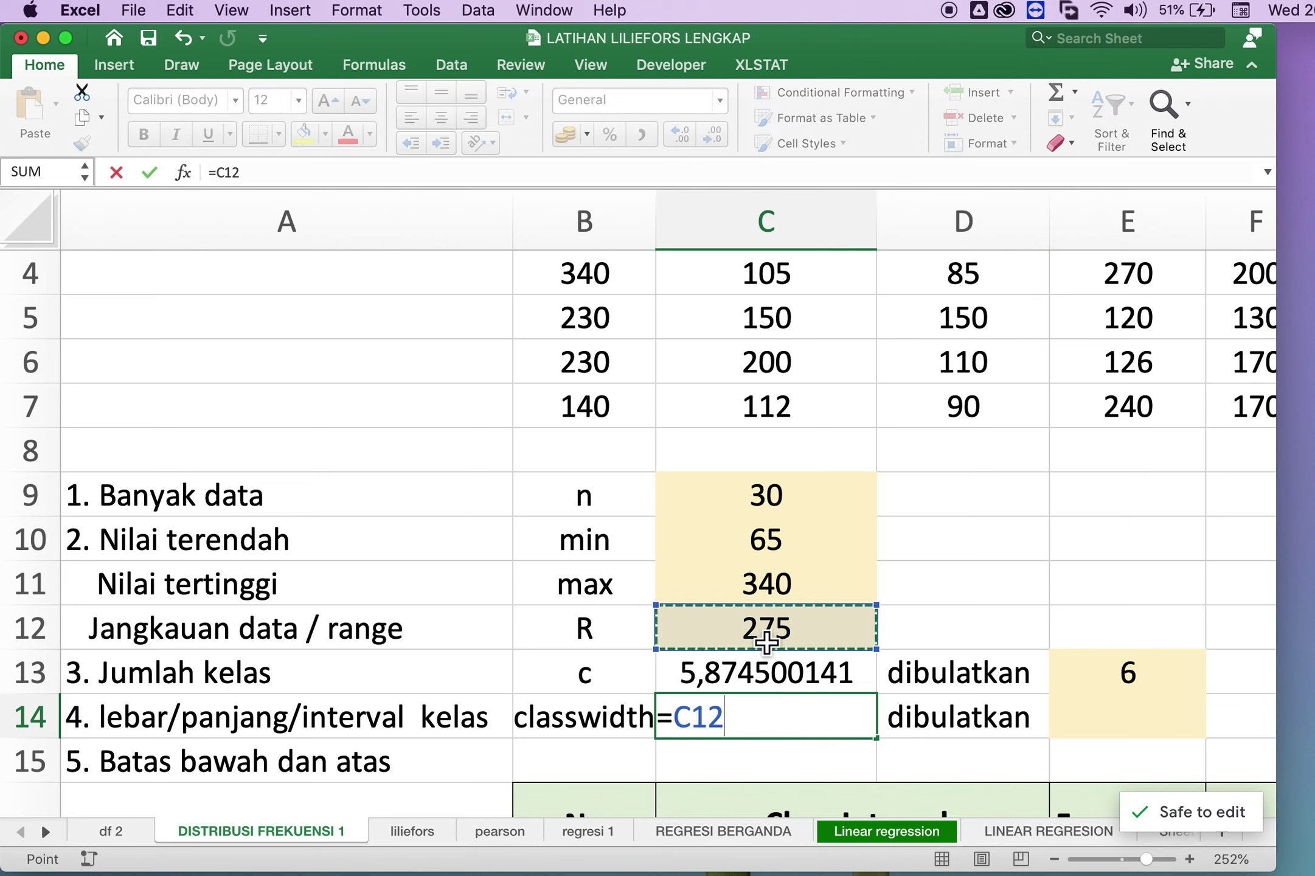
{"action": "type", "text": "/"}
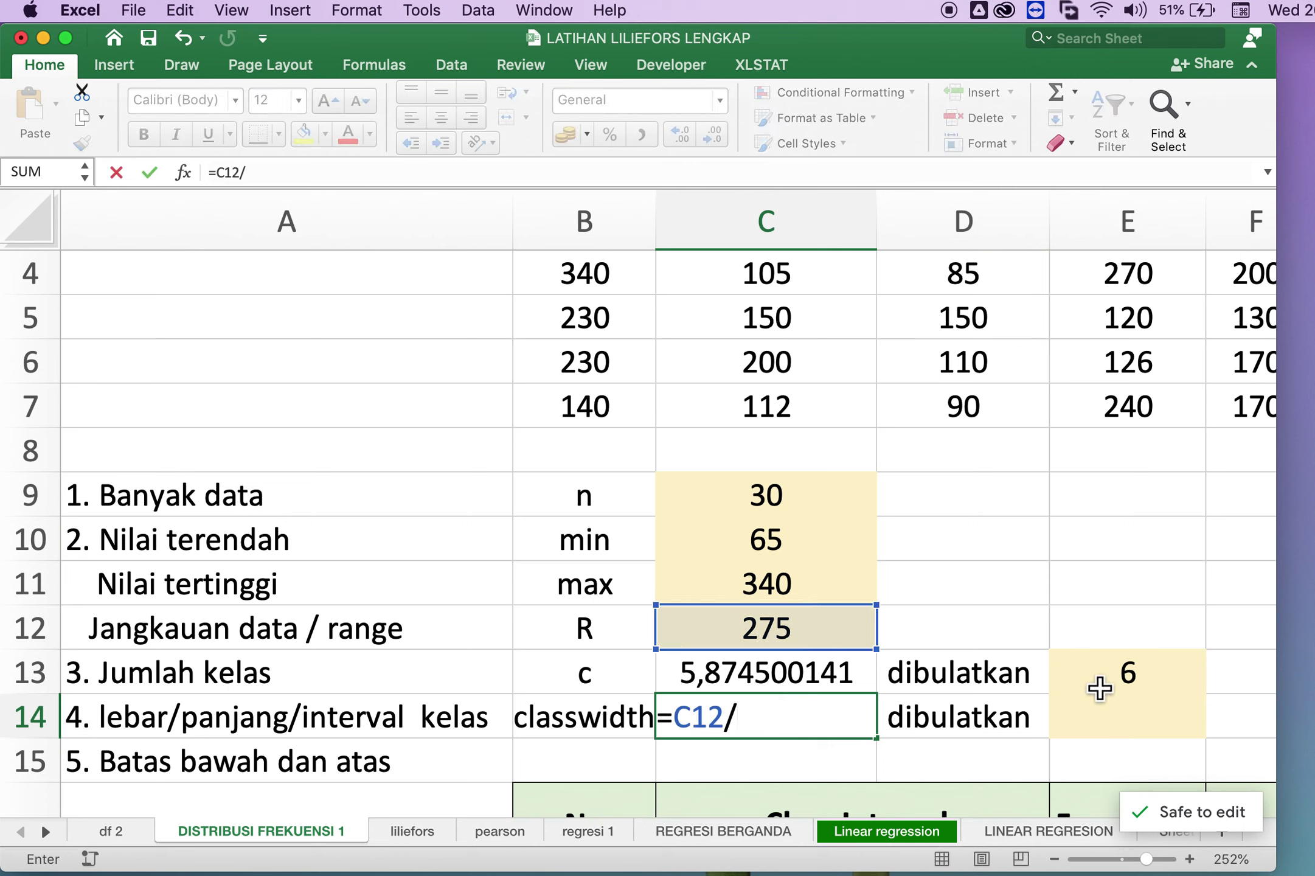
{"action": "left_click", "coordinate": [1133, 685]}
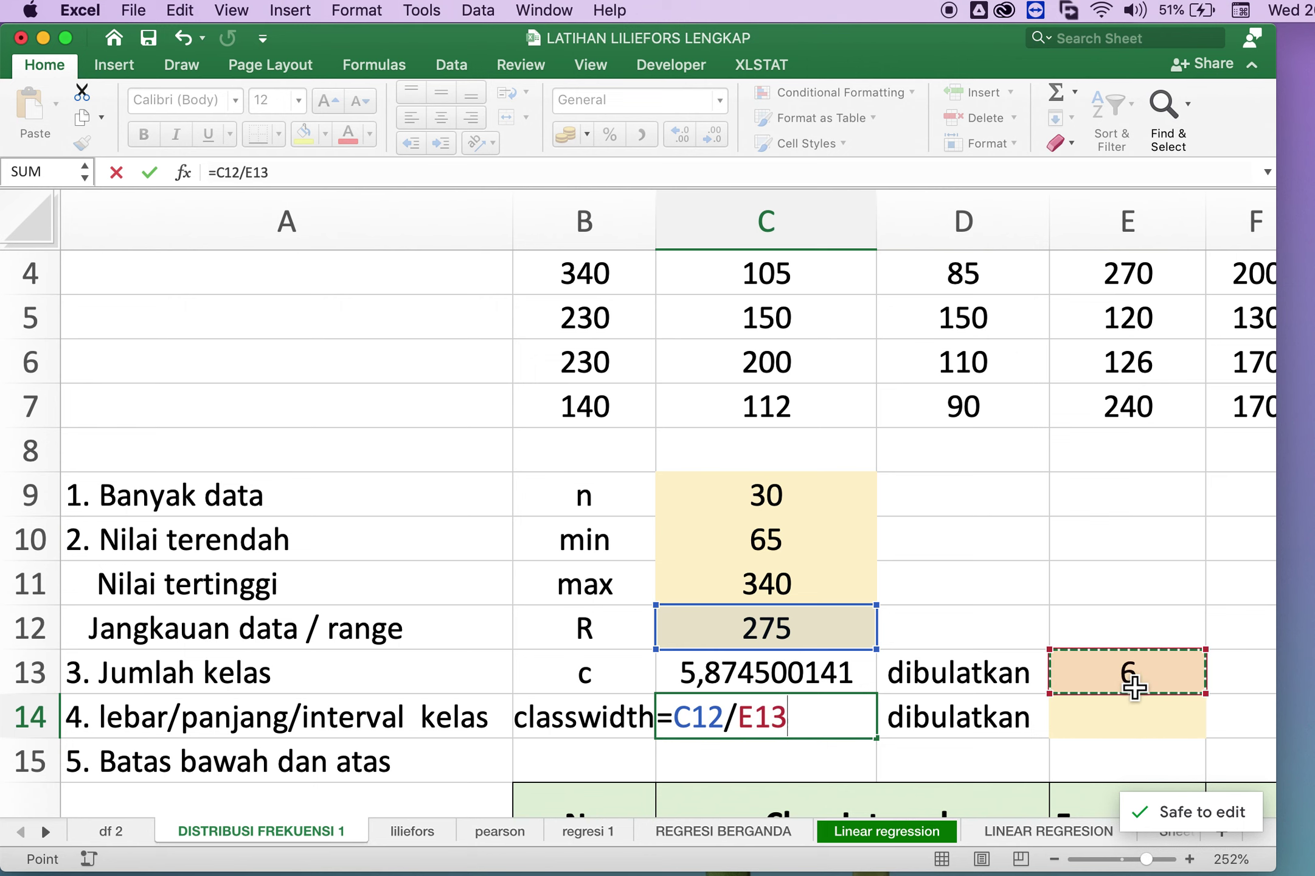
{"action": "key", "text": "Return"}
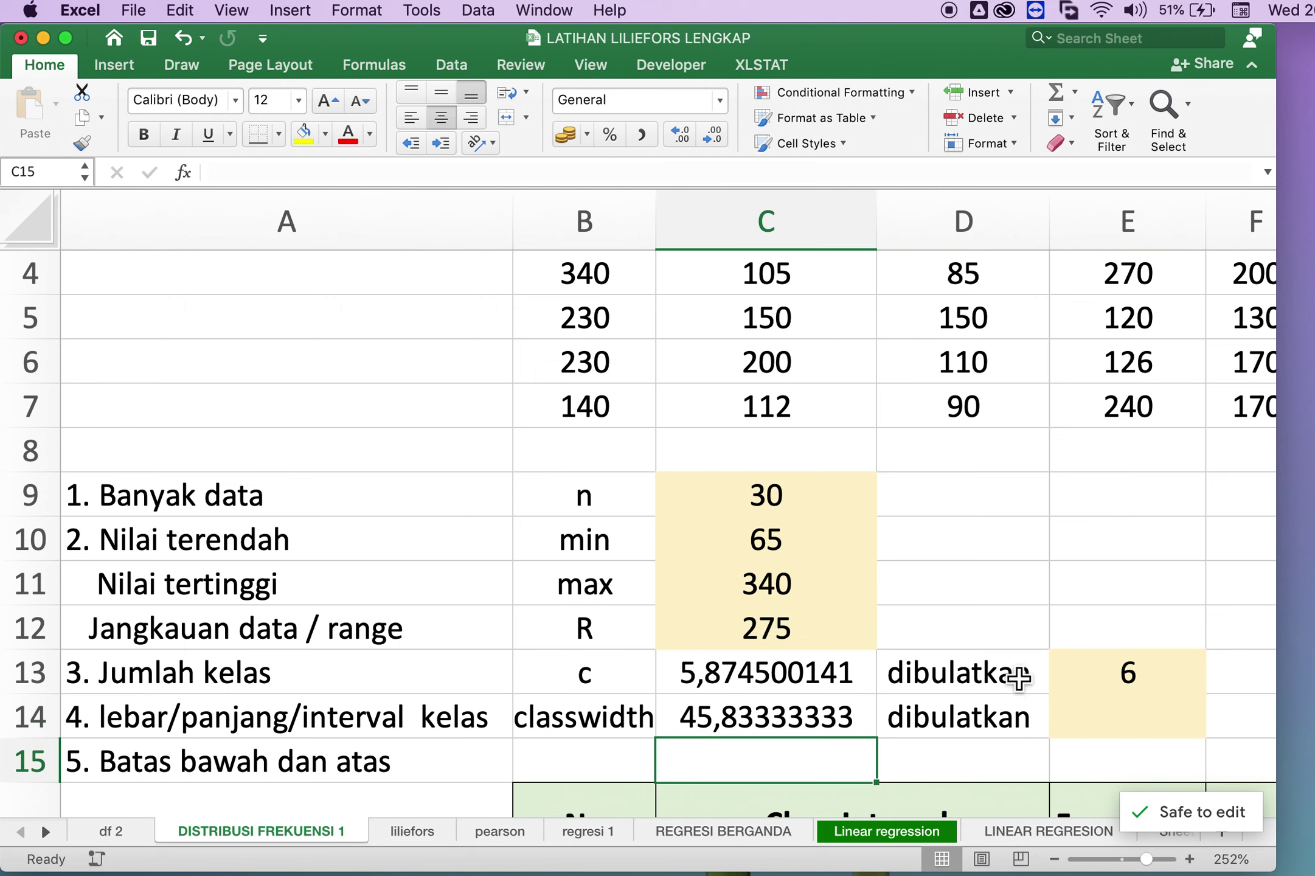
Enter the rounded class width 46 in E14.
{"action": "scroll", "coordinate": [1019, 718], "scroll_direction": "down", "scroll_amount": 2}
{"action": "scroll", "coordinate": [1019, 679], "scroll_direction": "down", "scroll_amount": 1}
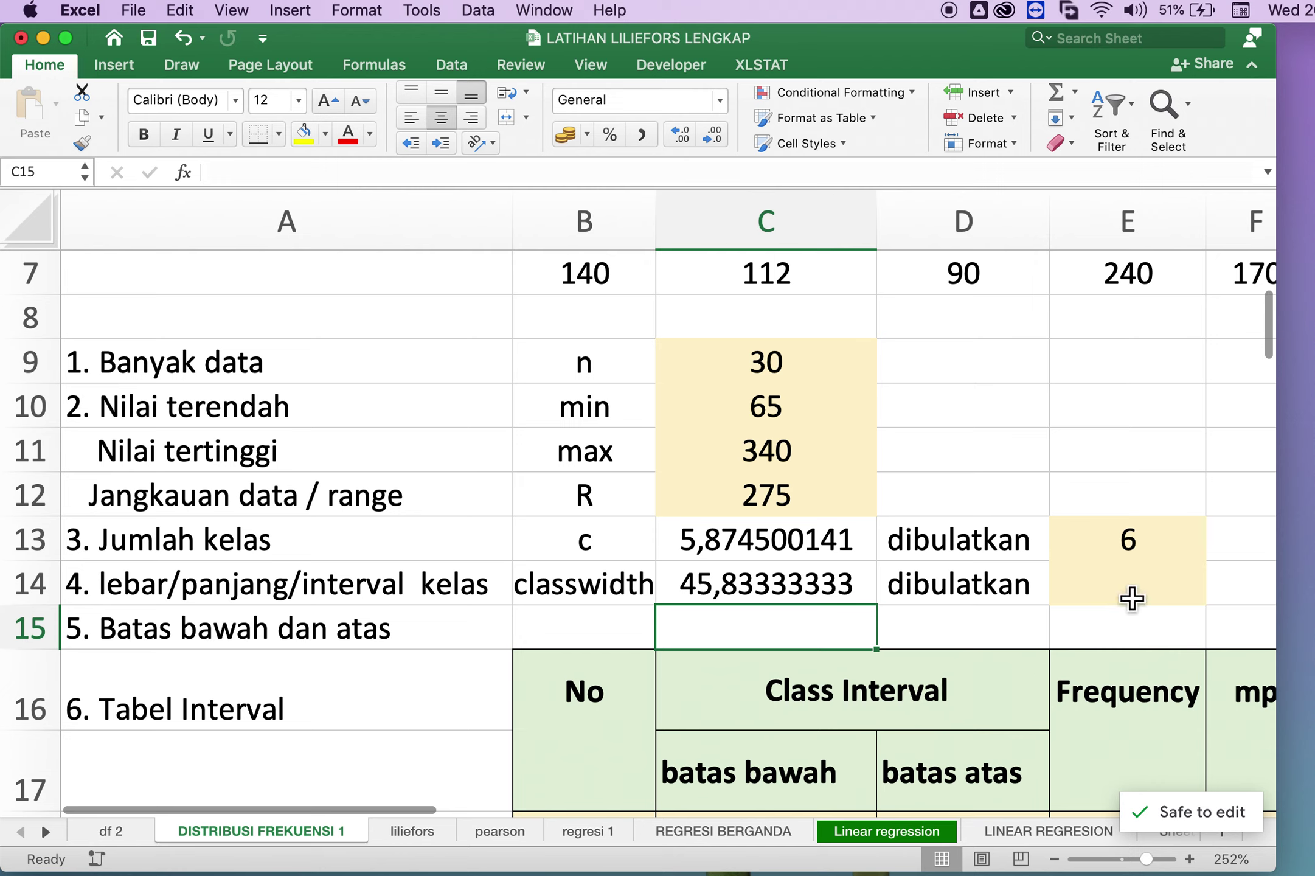
{"action": "left_click", "coordinate": [1128, 600]}
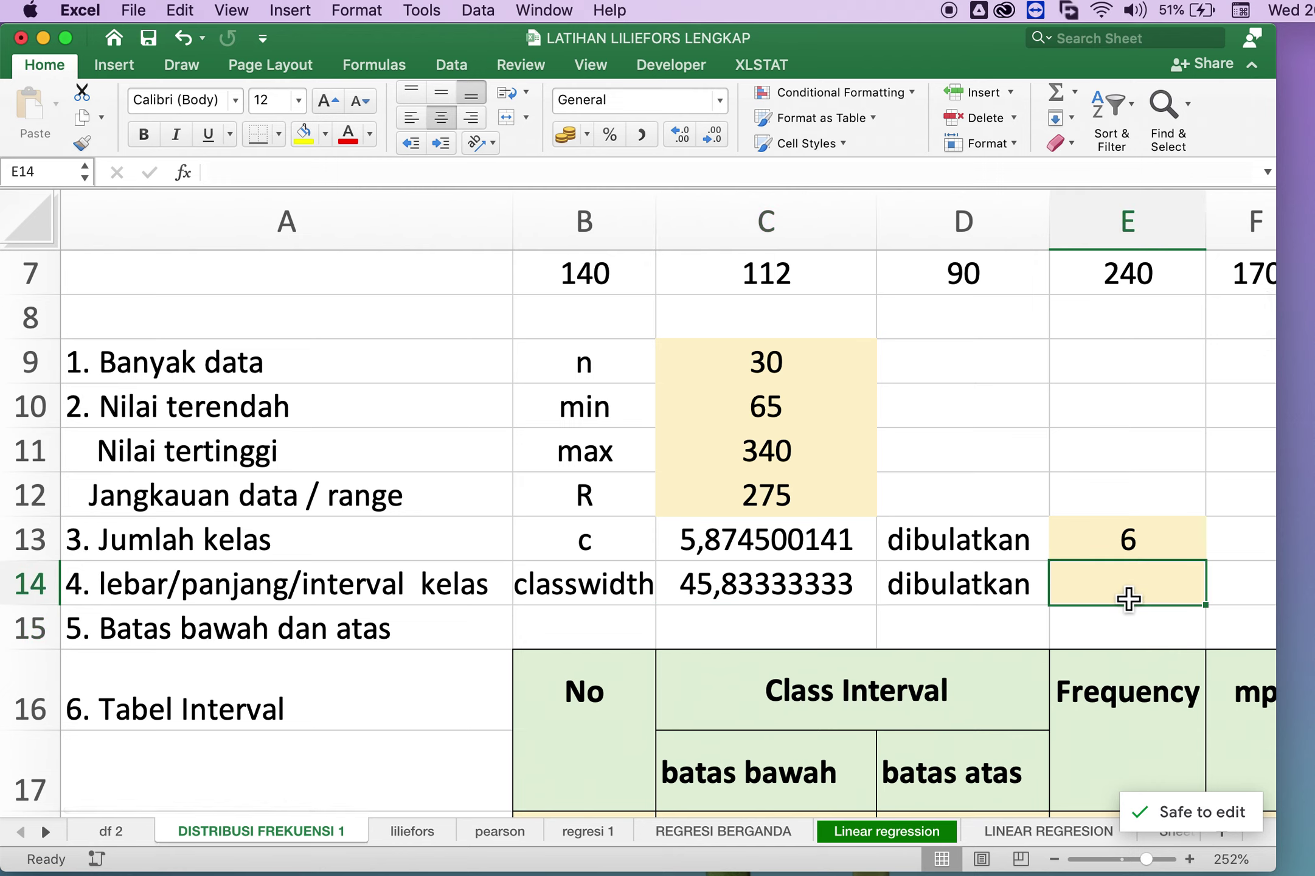
{"action": "type", "text": "46"}
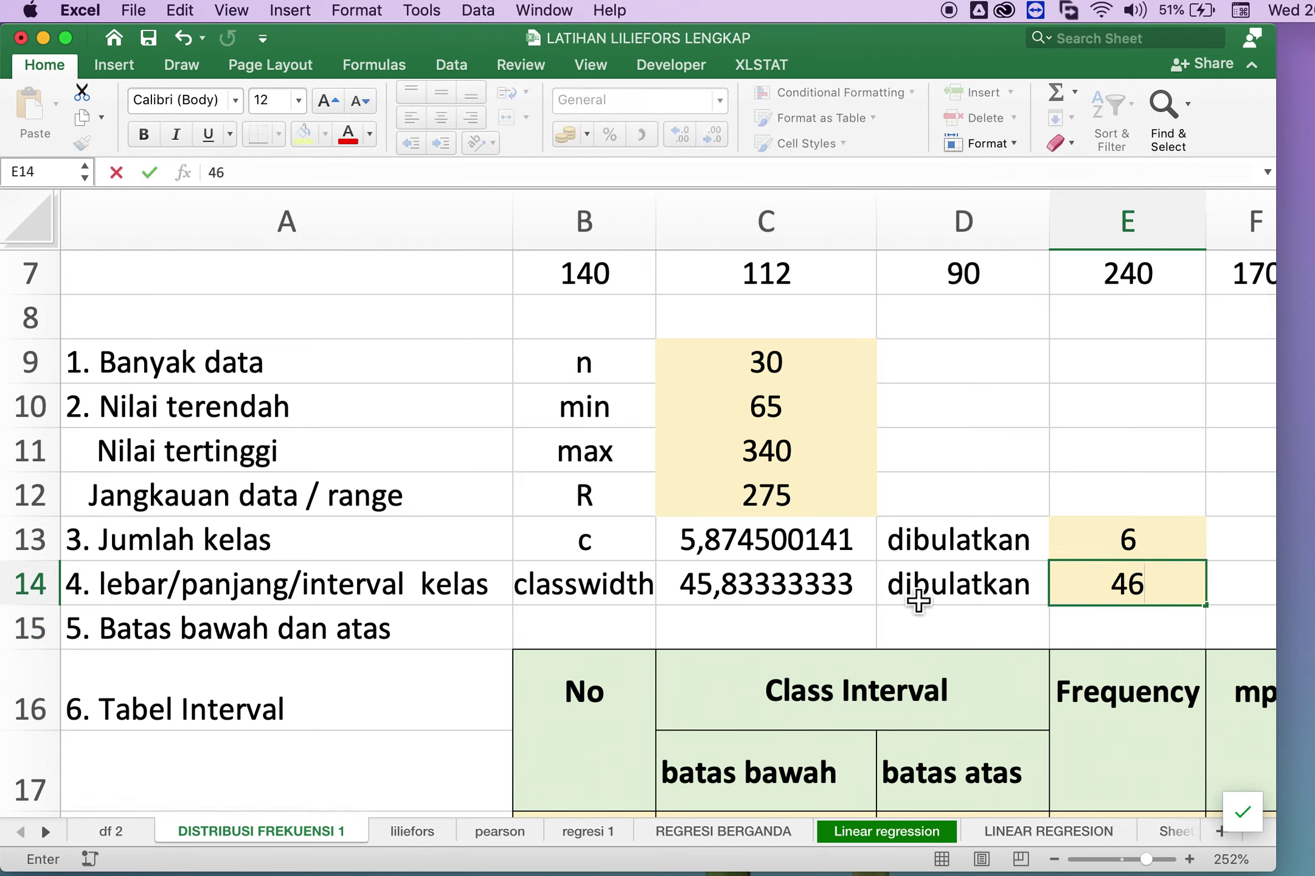
{"action": "key", "text": "Return"}
{"action": "scroll", "coordinate": [917, 602], "scroll_direction": "down", "scroll_amount": 3}
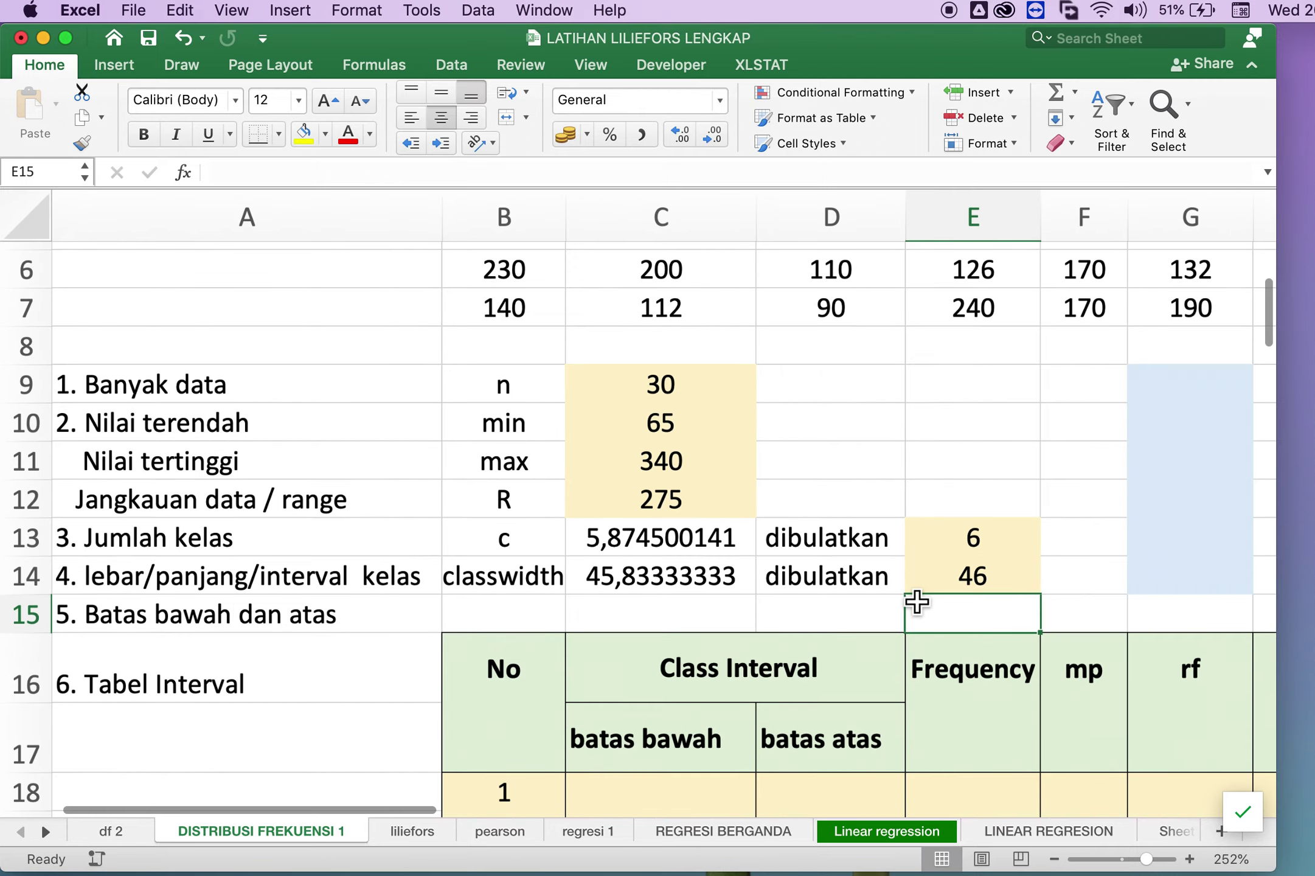
{"action": "scroll", "coordinate": [916, 602], "scroll_direction": "down", "scroll_amount": 5}
{"action": "scroll", "coordinate": [916, 602], "scroll_direction": "down", "scroll_amount": 1}
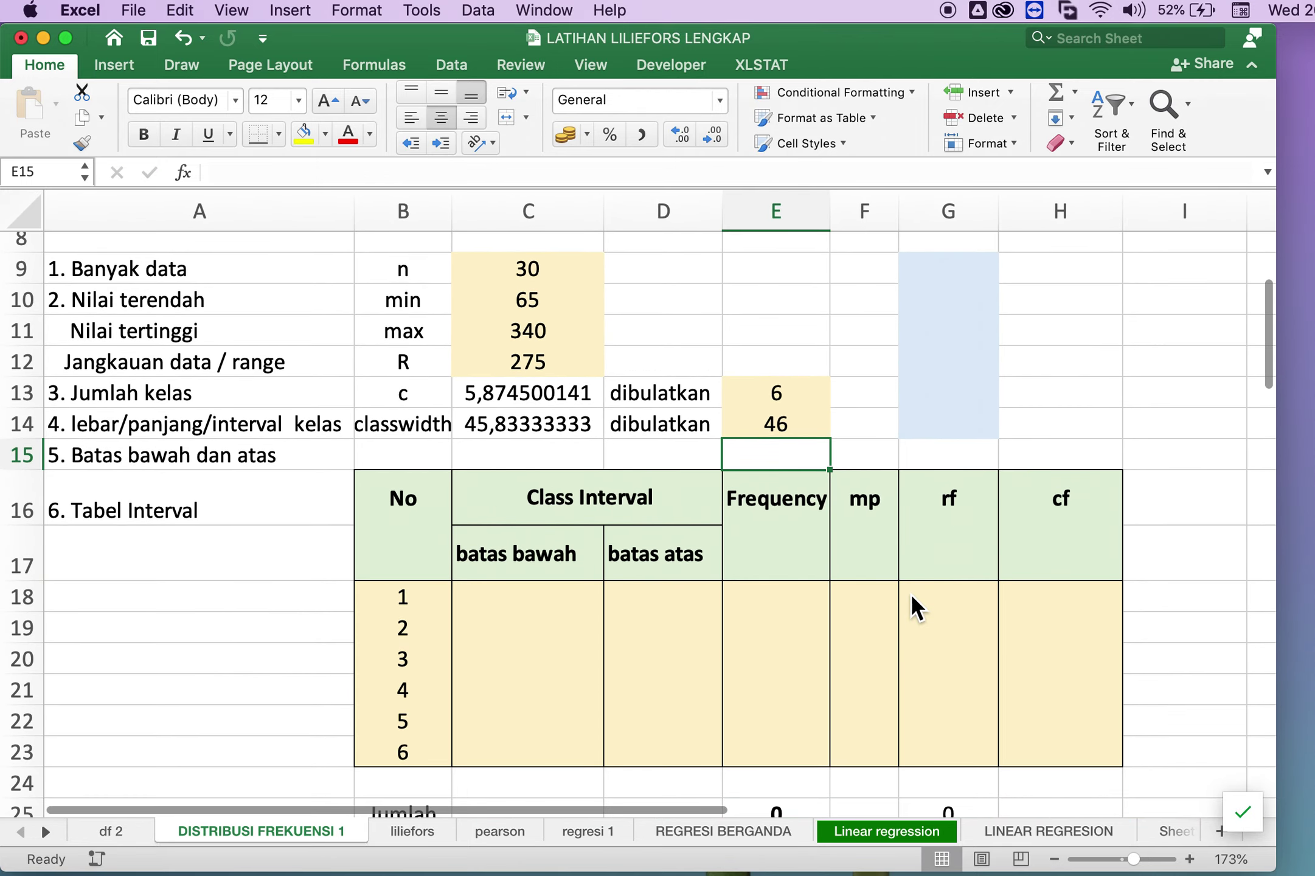
{"action": "scroll", "coordinate": [916, 603], "scroll_direction": "down", "scroll_amount": 1}
{"action": "scroll", "coordinate": [911, 593], "scroll_direction": "up", "scroll_amount": 3}
{"action": "scroll", "coordinate": [911, 593], "scroll_direction": "up", "scroll_amount": 2}
{"action": "scroll", "coordinate": [911, 593], "scroll_direction": "down", "scroll_amount": 4}
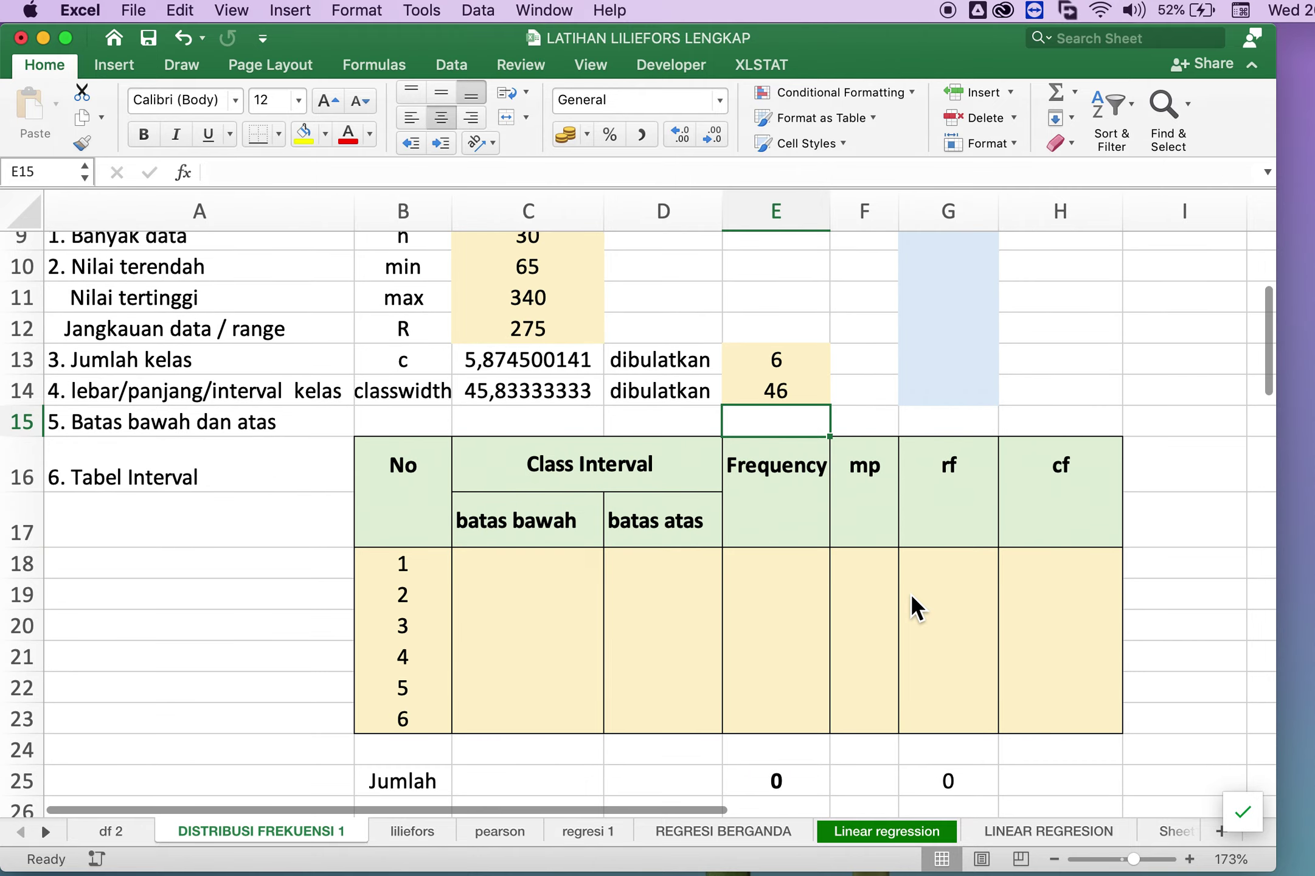
{"action": "scroll", "coordinate": [911, 594], "scroll_direction": "up", "scroll_amount": 1}
{"action": "scroll", "coordinate": [910, 593], "scroll_direction": "down", "scroll_amount": 2}
{"action": "scroll", "coordinate": [910, 593], "scroll_direction": "up", "scroll_amount": 3}
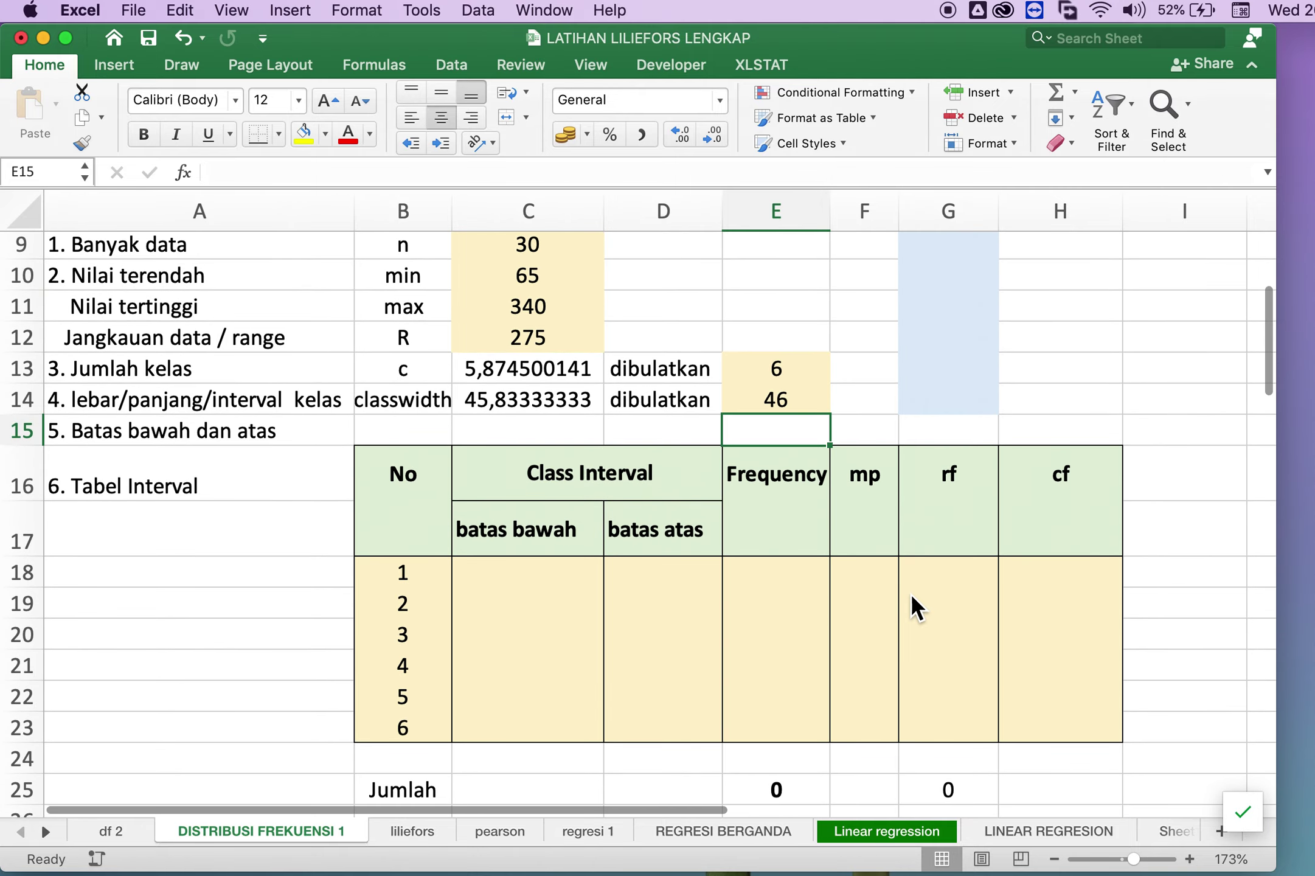
{"action": "scroll", "coordinate": [911, 593], "scroll_direction": "up", "scroll_amount": 1}
{"action": "left_click", "coordinate": [537, 613]}
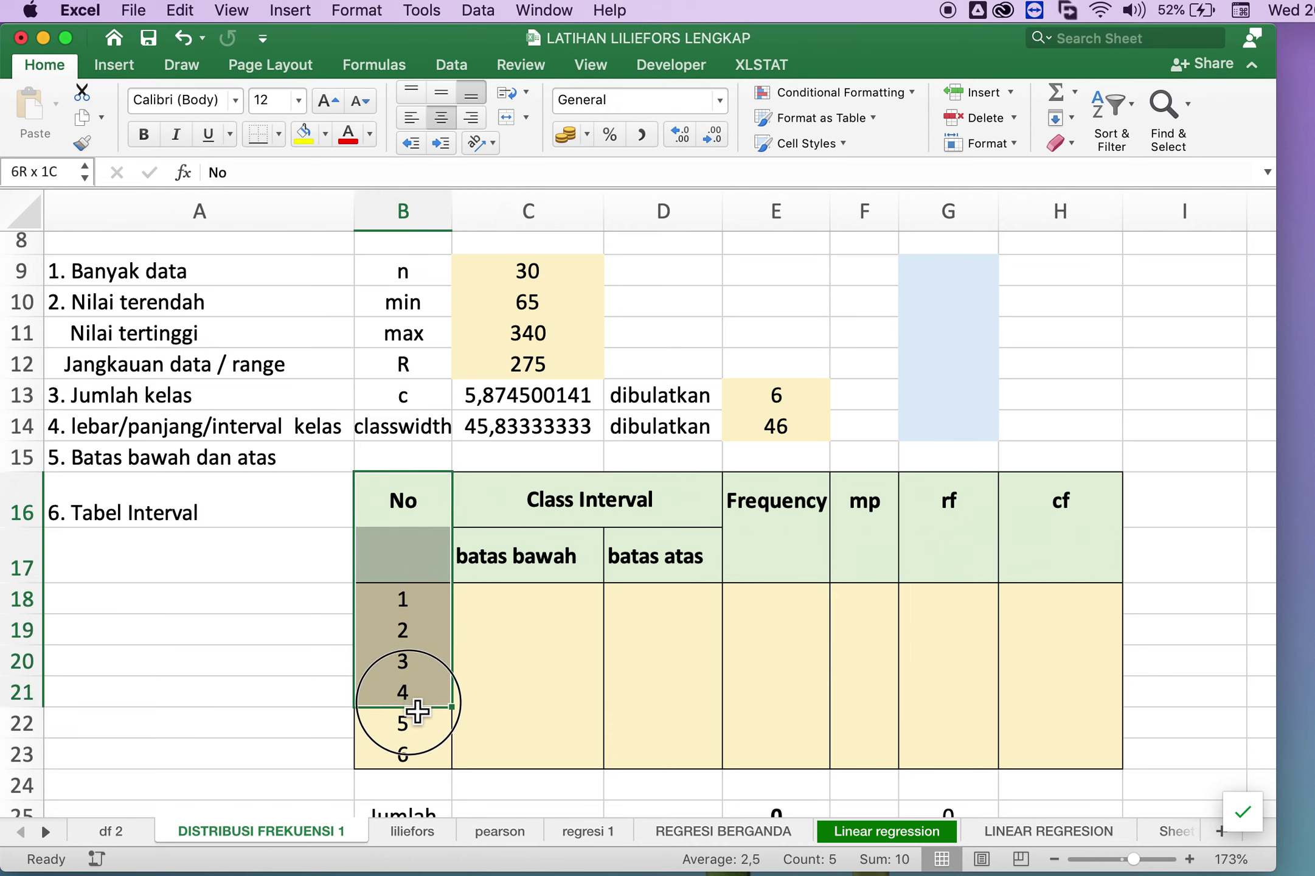
{"action": "left_click_drag", "start_coordinate": [408, 501], "coordinate": [419, 750]}
{"action": "left_click_drag", "start_coordinate": [551, 499], "coordinate": [630, 561]}
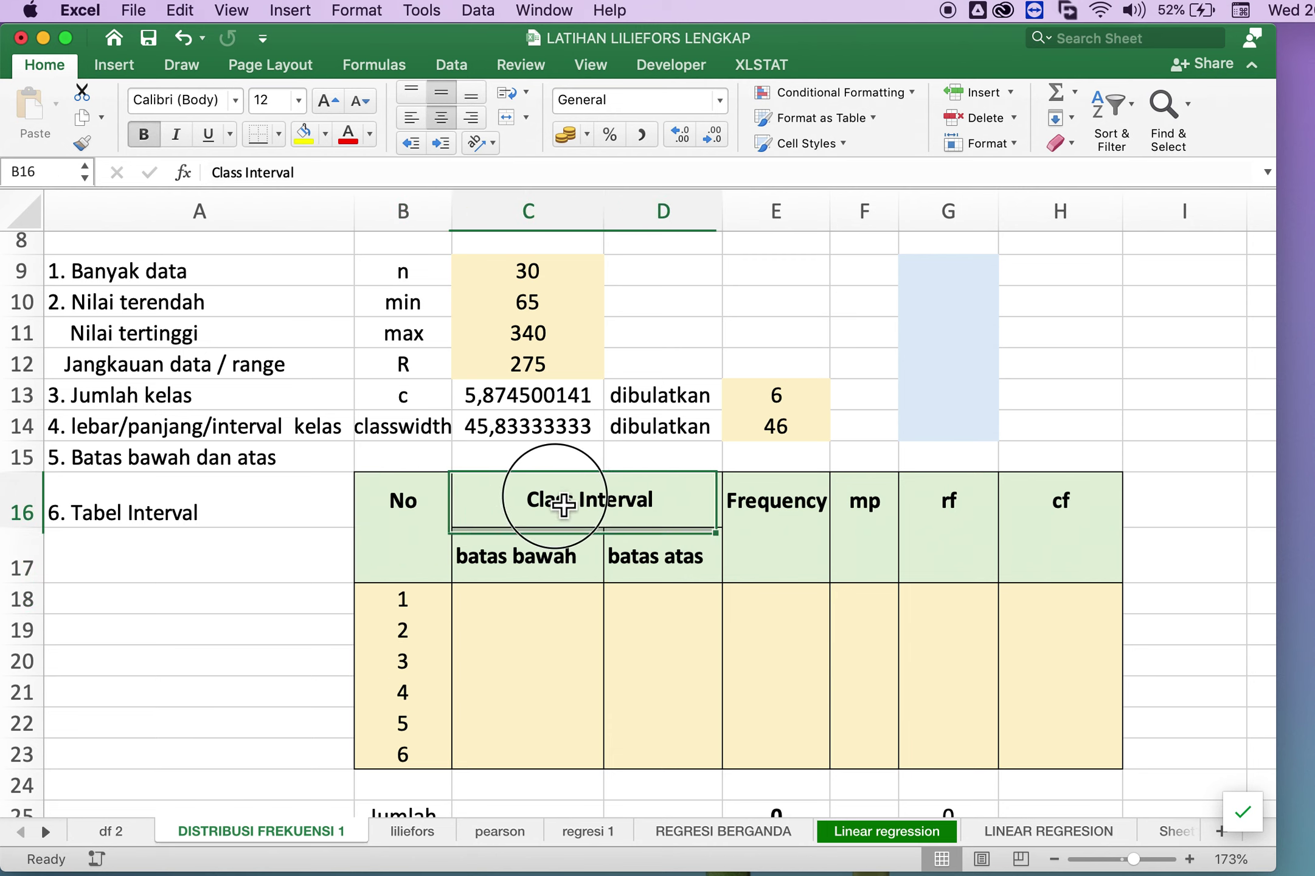
Check the midpoint and relative-frequency table on PowerPoint slide 3, then return to Excel.
{"action": "key", "text": "super+Tab"}
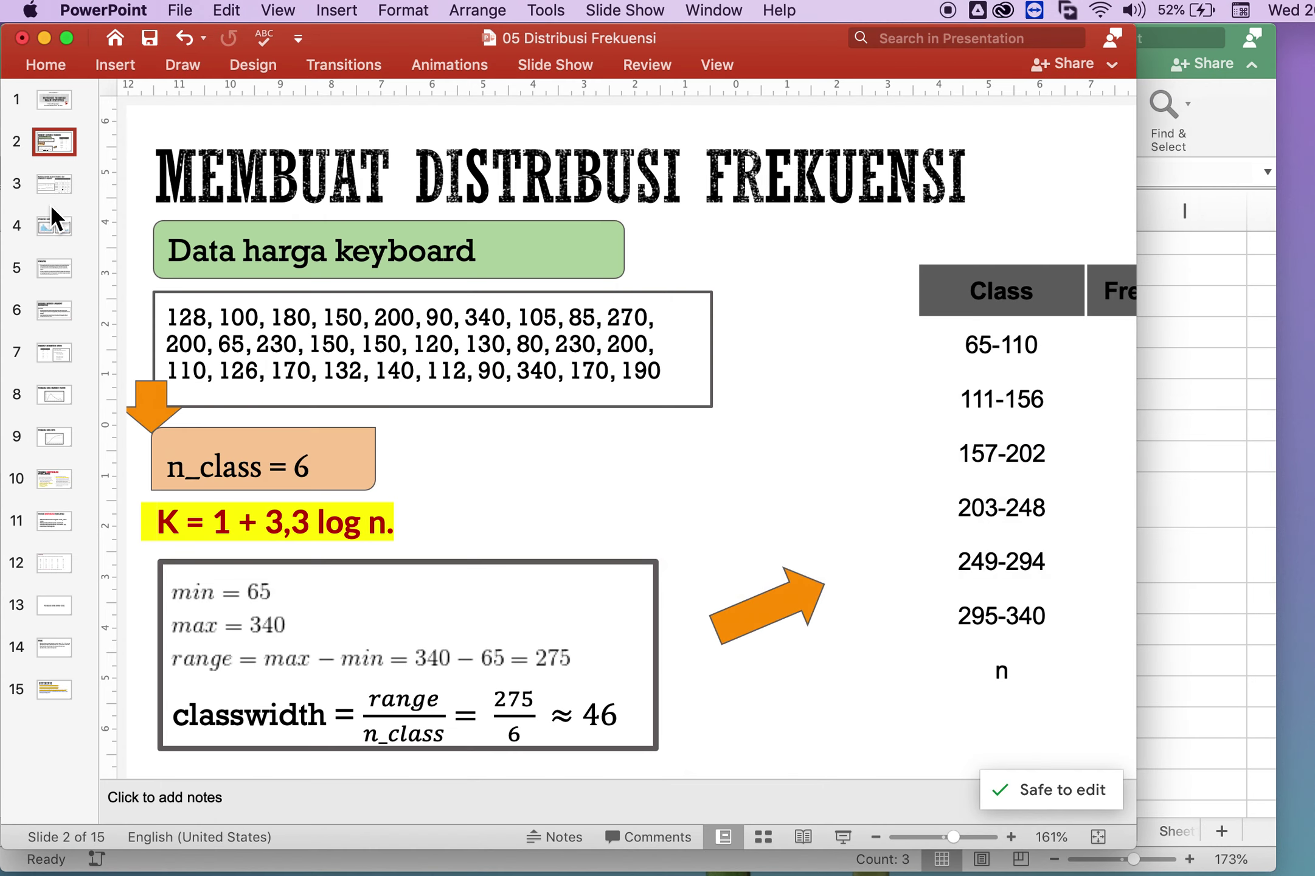
{"action": "left_click", "coordinate": [58, 185]}
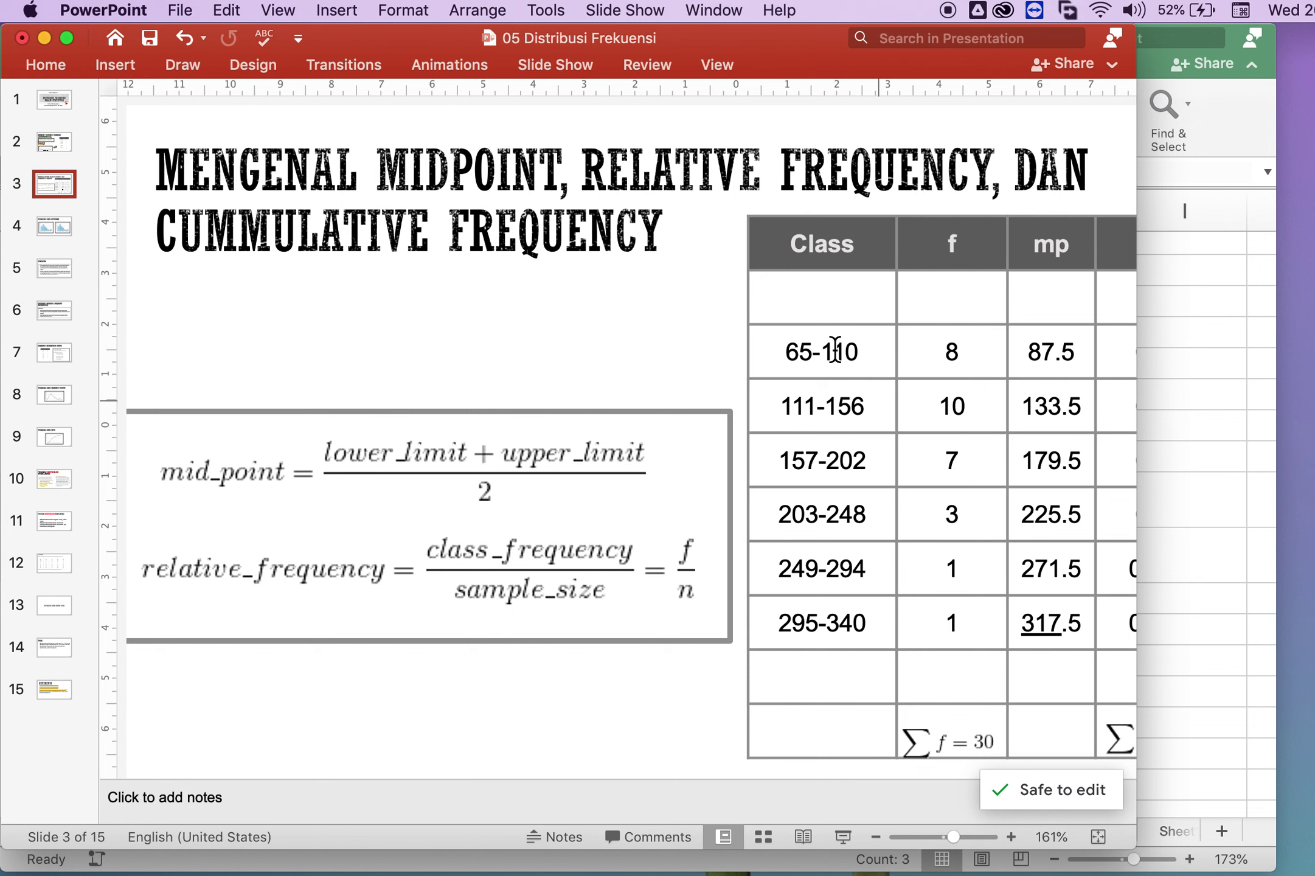
{"action": "key", "text": "cmd+Tab"}
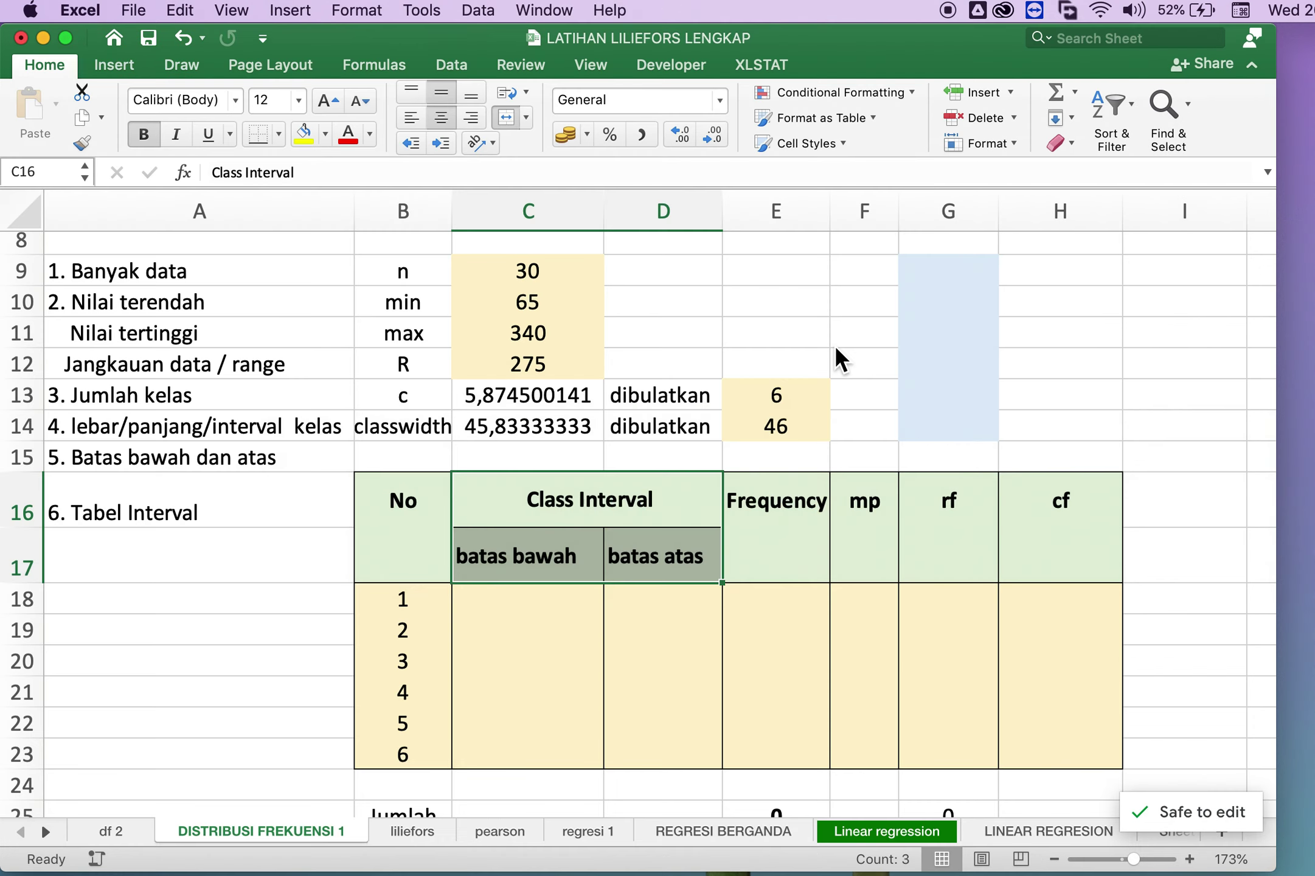
Clear the existing class numbers in B18:B23.
{"action": "left_click", "coordinate": [567, 604]}
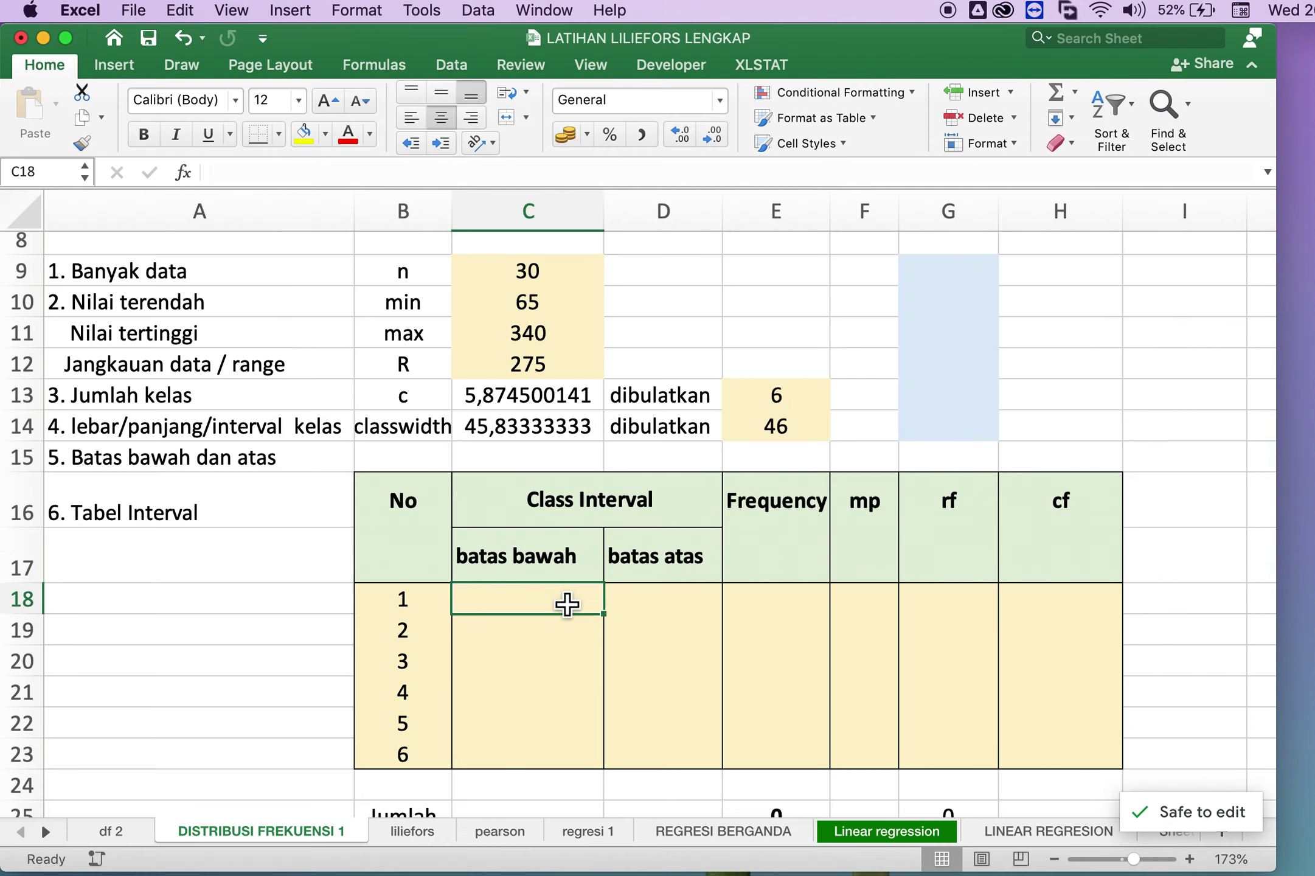
{"action": "left_click", "coordinate": [786, 404]}
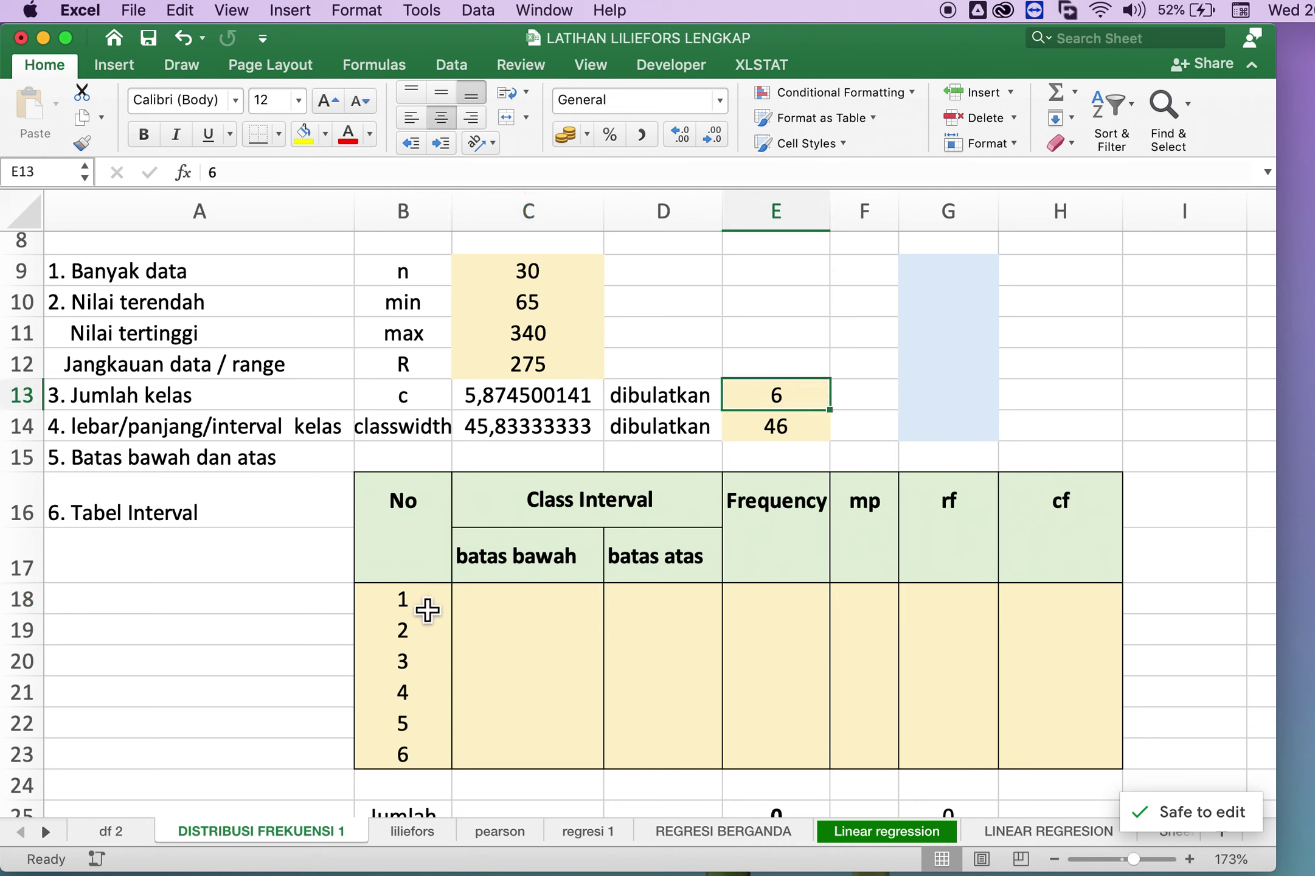
{"action": "left_click_drag", "start_coordinate": [426, 607], "coordinate": [429, 769]}
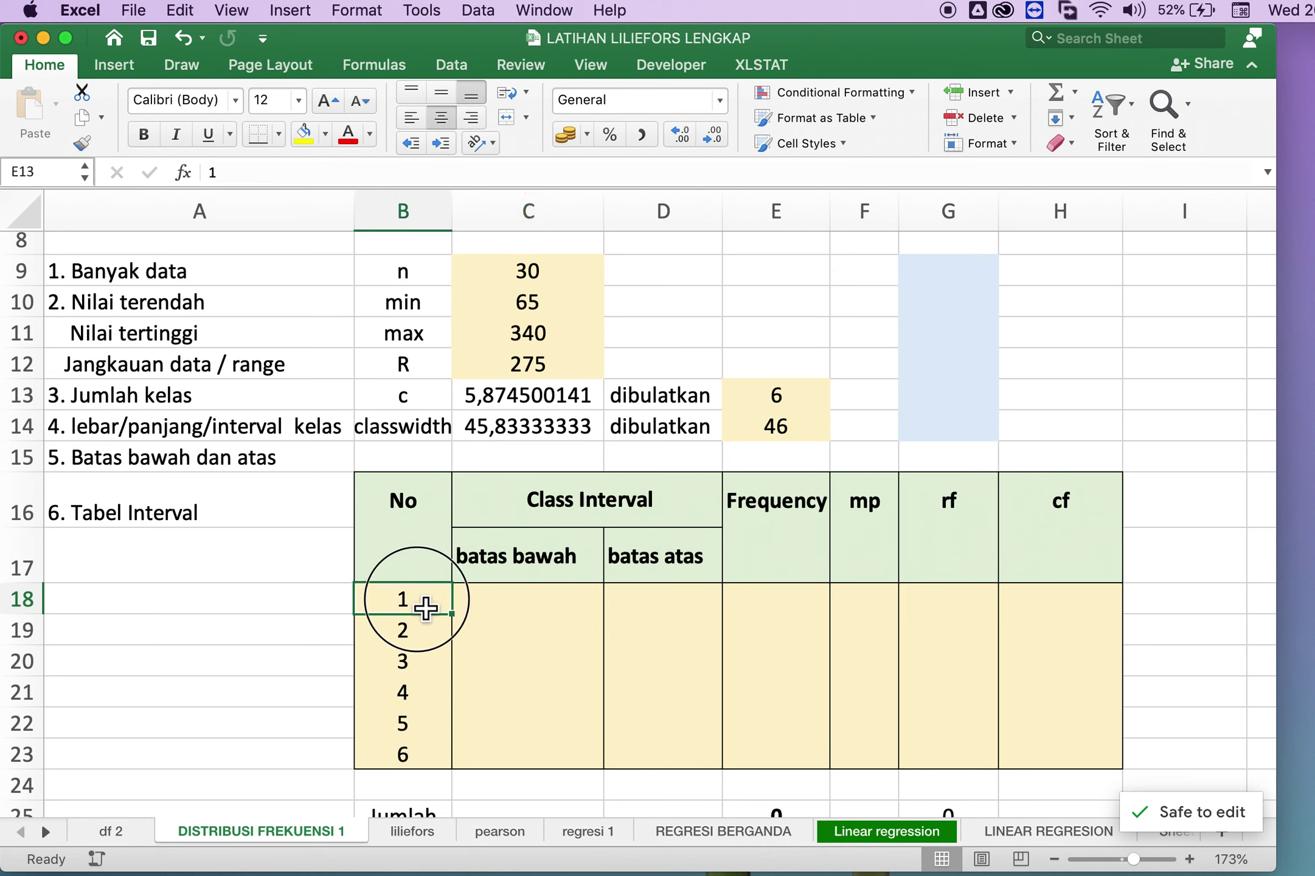
{"action": "left_click", "coordinate": [573, 705]}
{"action": "left_click_drag", "start_coordinate": [425, 602], "coordinate": [424, 769]}
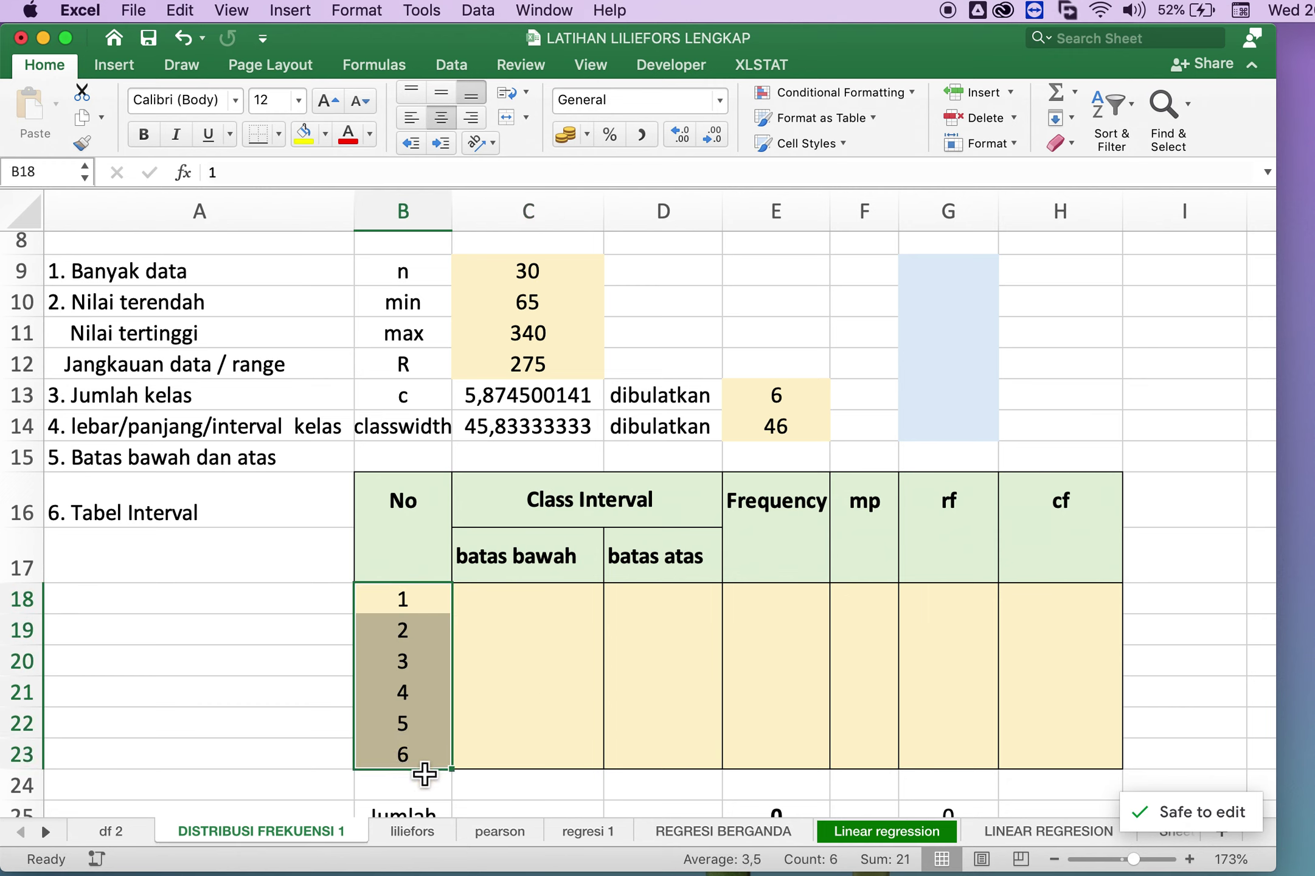
{"action": "key", "text": "Delete"}
Enter 1 and 2 in B18:B19 and fill the series down to 6 in B23.
{"action": "left_click", "coordinate": [401, 606]}
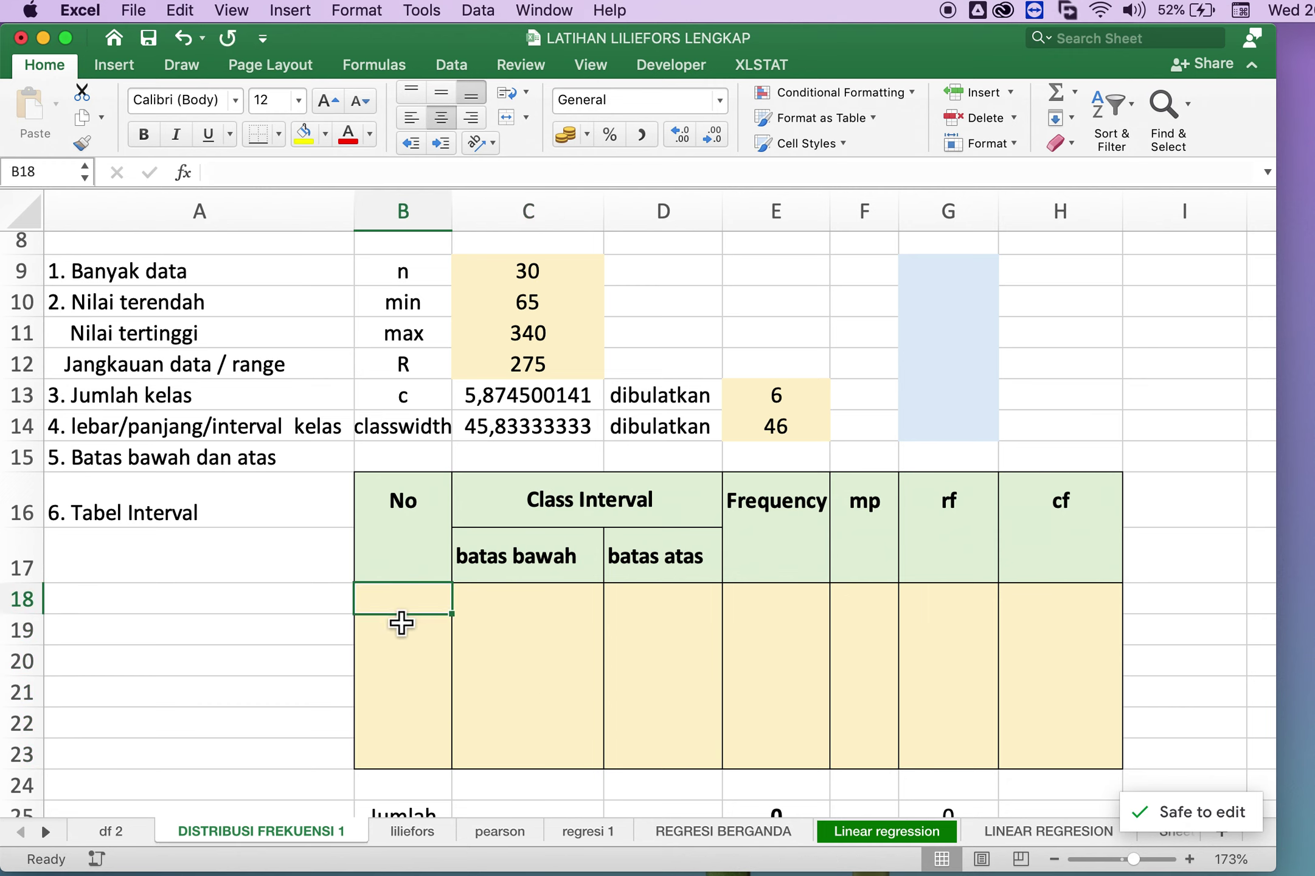
{"action": "type", "text": "1"}
{"action": "left_click", "coordinate": [402, 636]}
{"action": "type", "text": "2"}
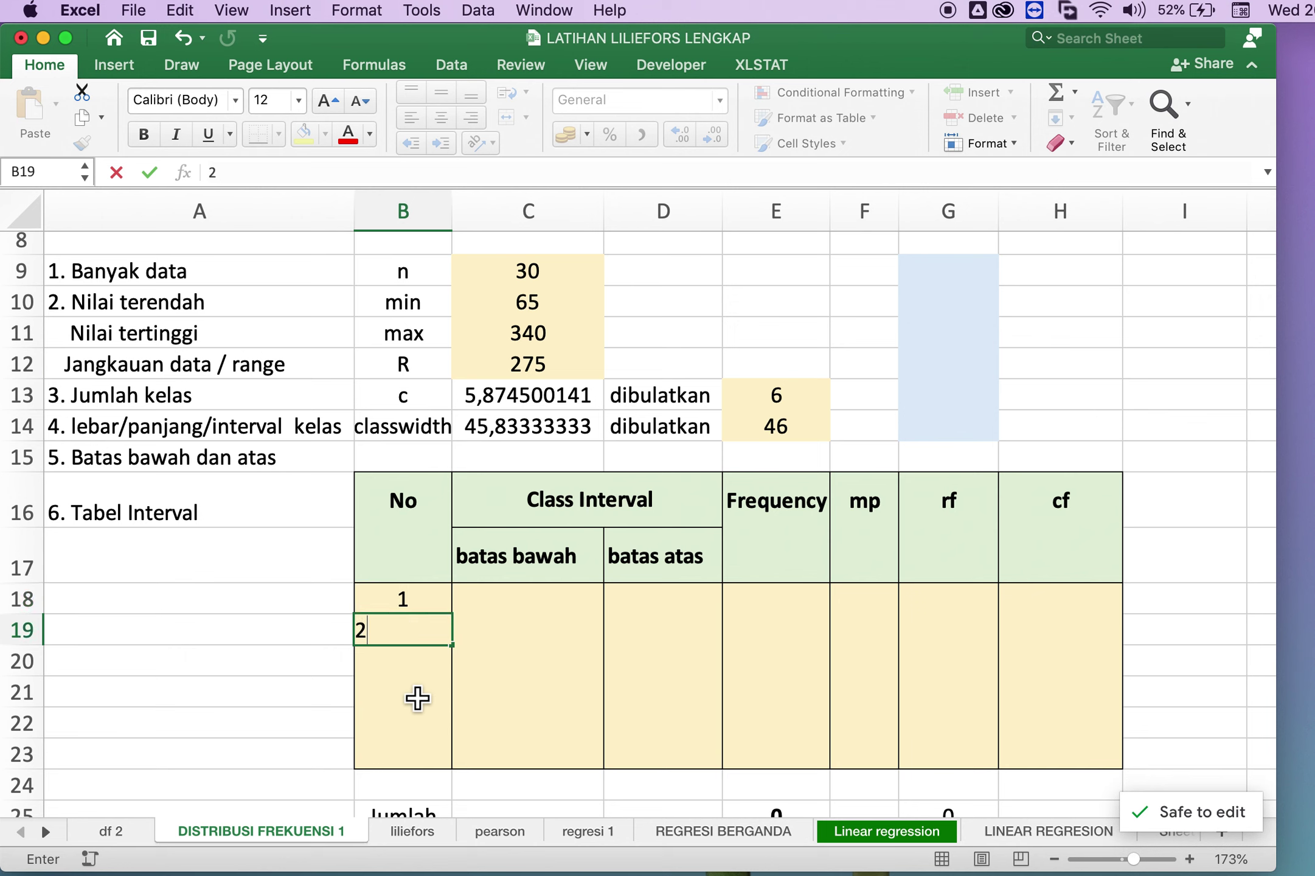
{"action": "left_click", "coordinate": [418, 693]}
{"action": "left_click_drag", "start_coordinate": [421, 602], "coordinate": [421, 630]}
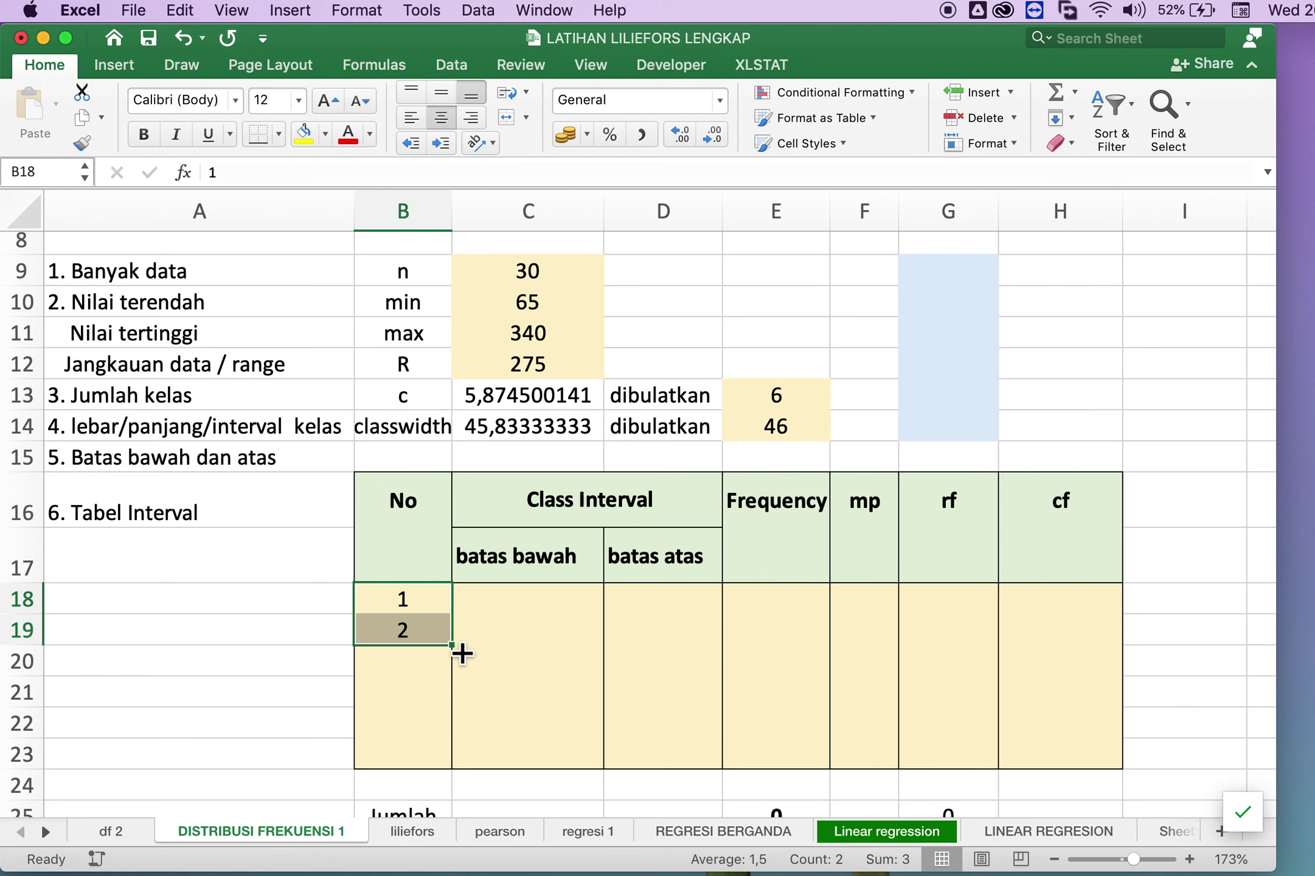
{"action": "left_click_drag", "start_coordinate": [462, 653], "coordinate": [451, 765]}
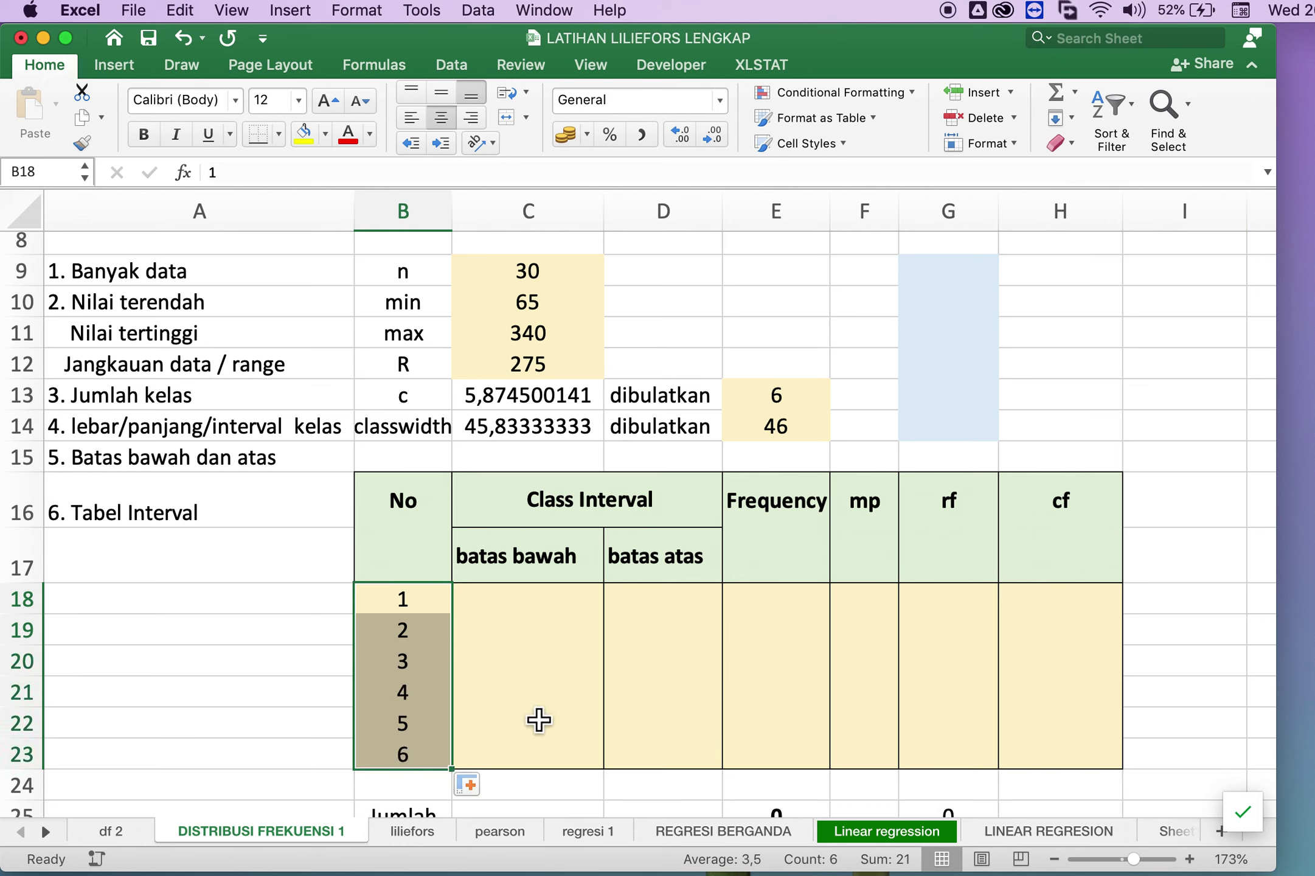
{"action": "left_click", "coordinate": [548, 611]}
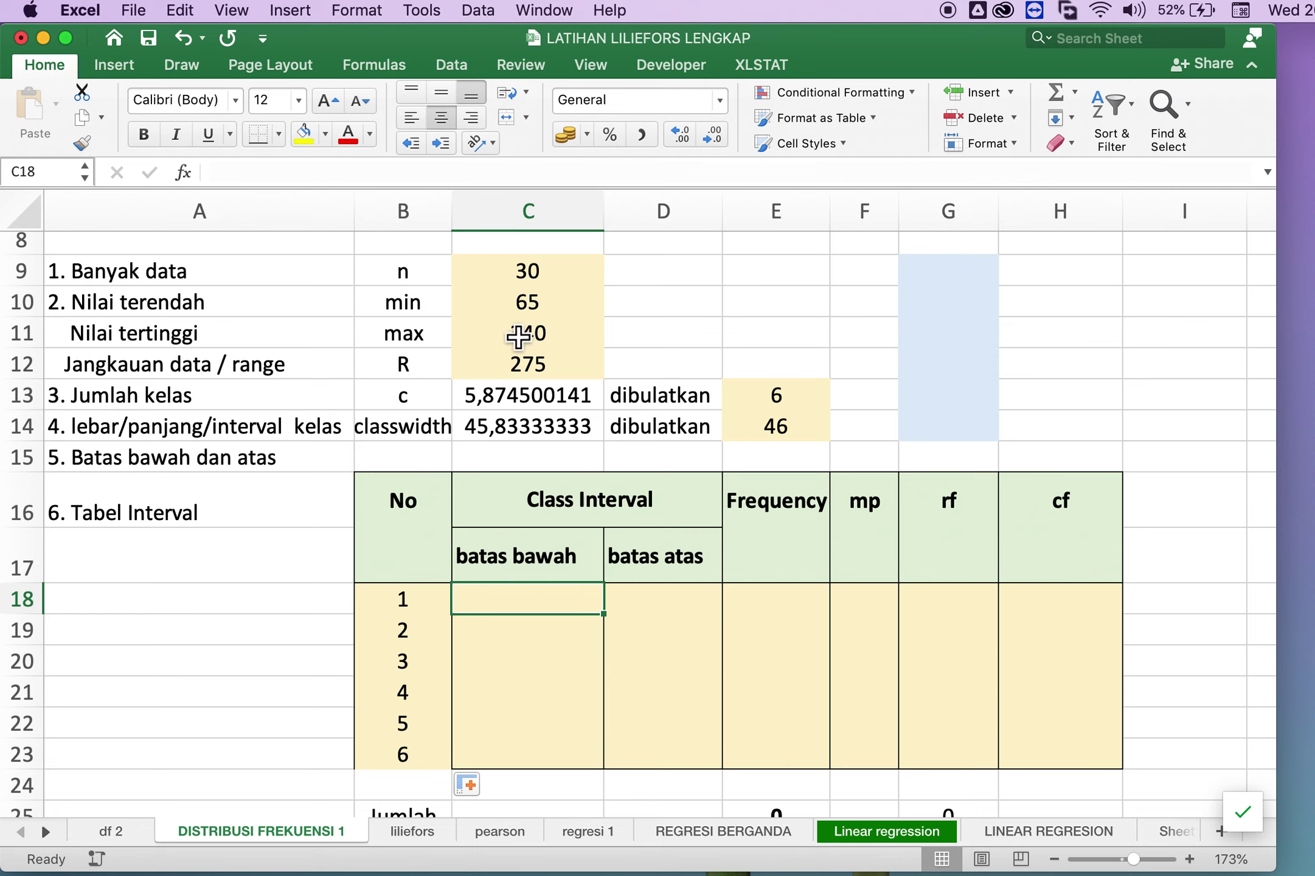
Enter 65 as the first lower class limit in C18.
{"action": "type", "text": "65"}
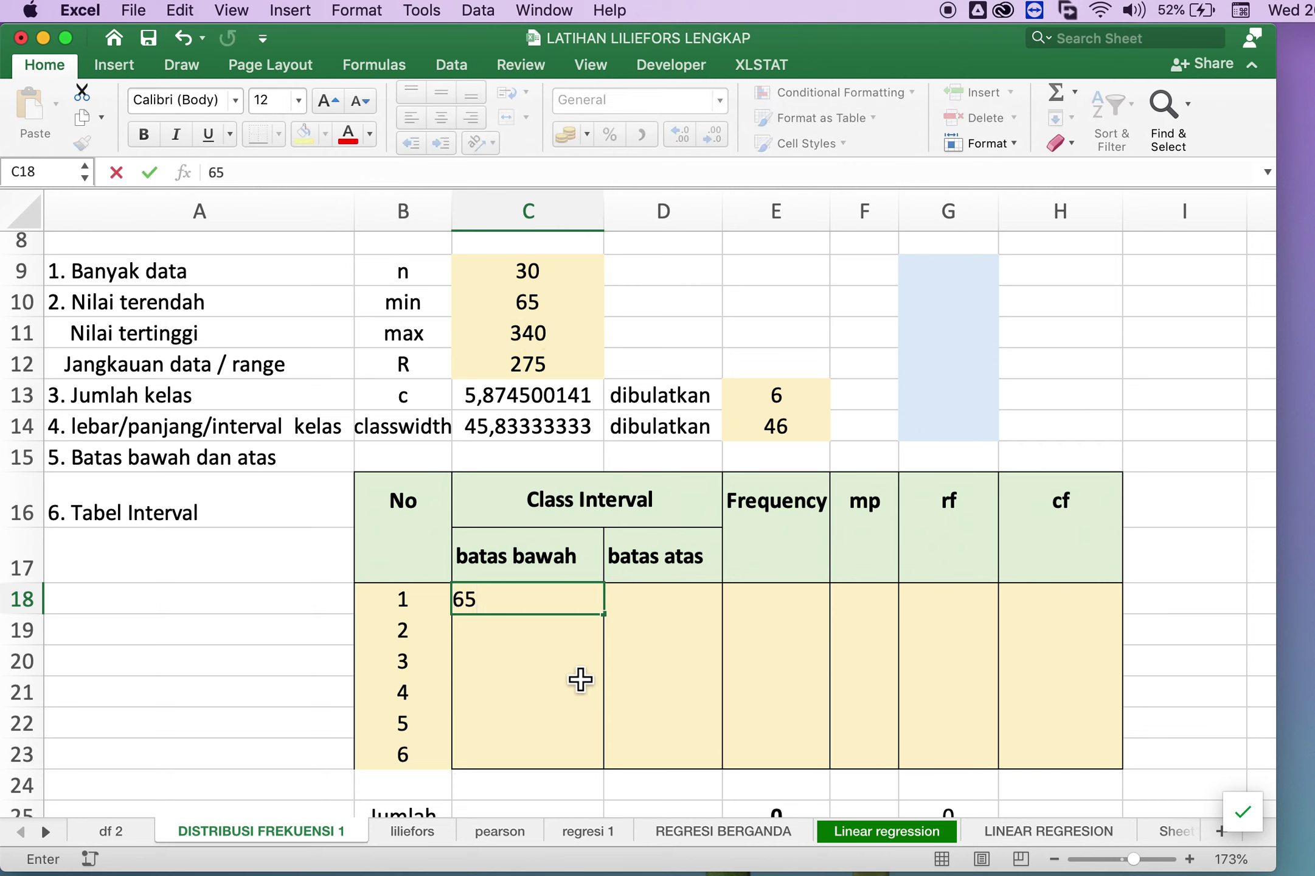
{"action": "left_click", "coordinate": [573, 661]}
{"action": "left_click", "coordinate": [676, 611]}
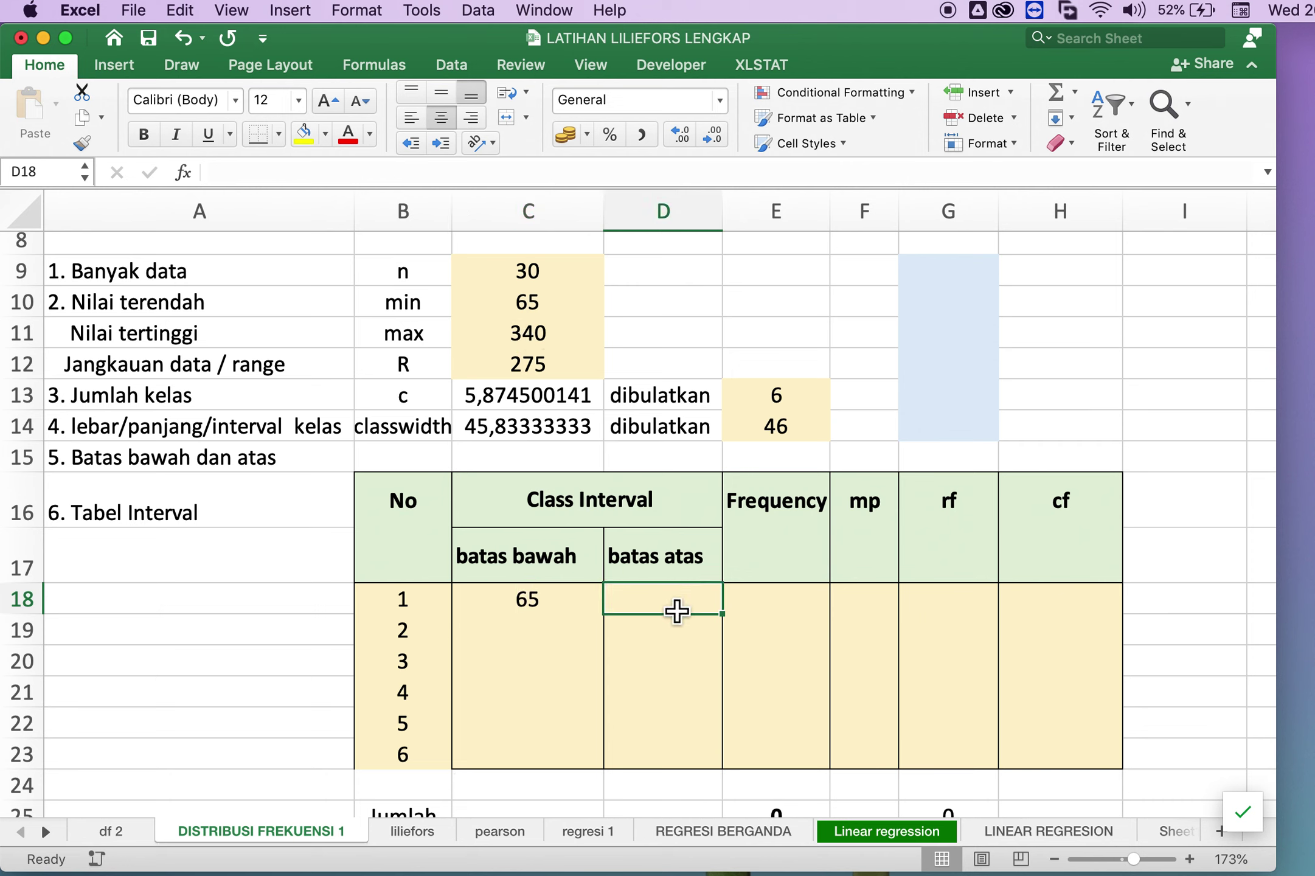
{"action": "left_click", "coordinate": [543, 607]}
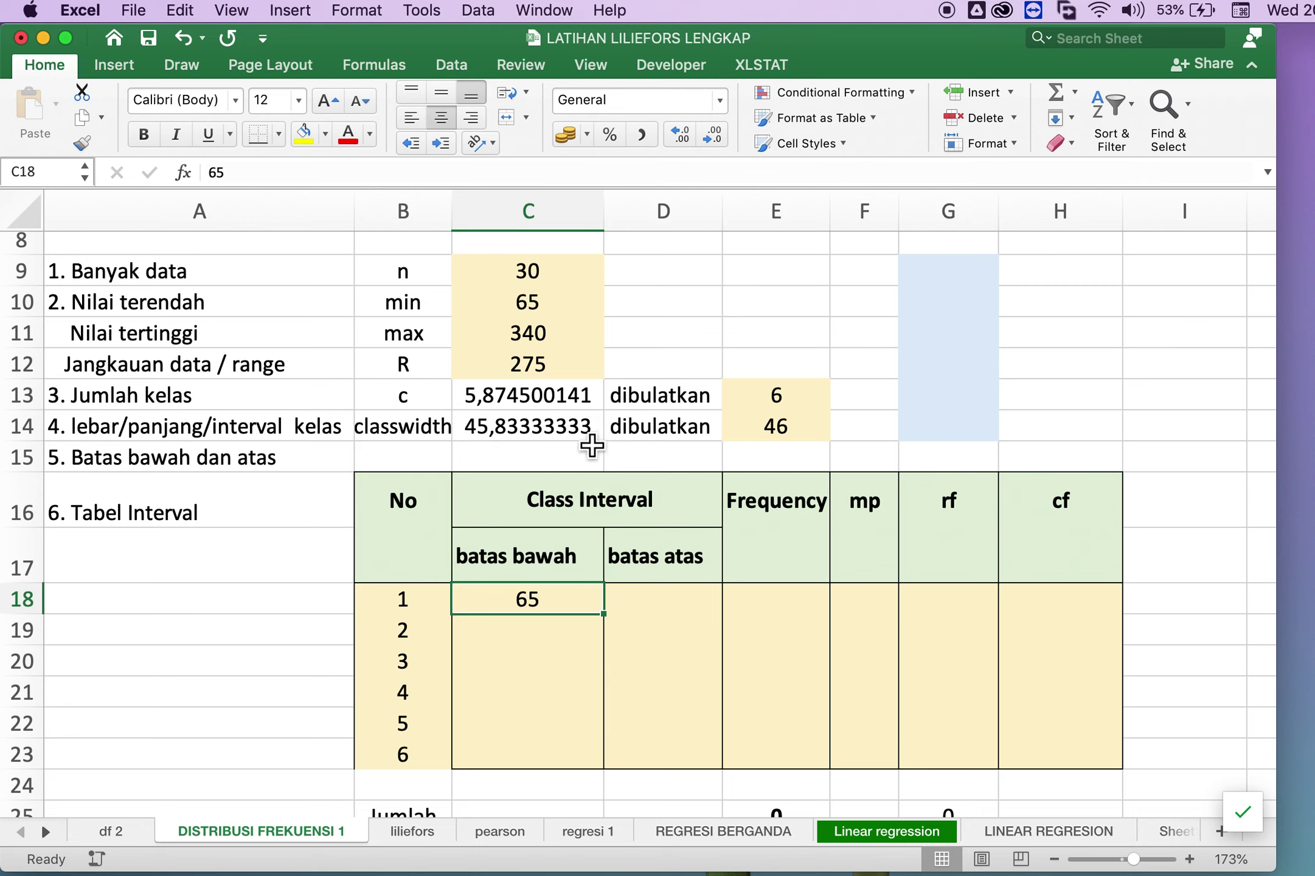
Enter =C18+46 in C19 and fill it down to C23, giving 111 through 295.
{"action": "left_click", "coordinate": [543, 644]}
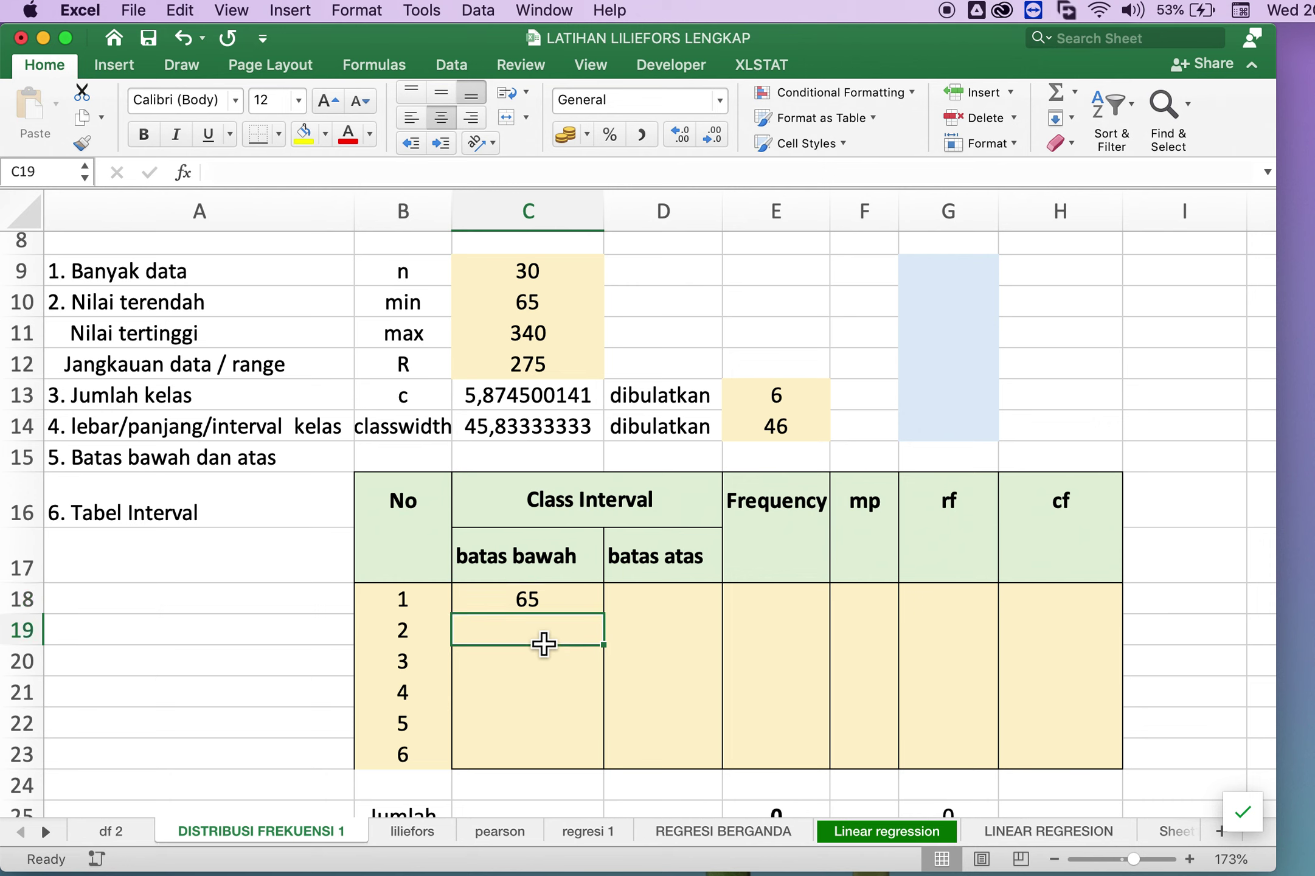
{"action": "type", "text": "="}
{"action": "left_click", "coordinate": [538, 612]}
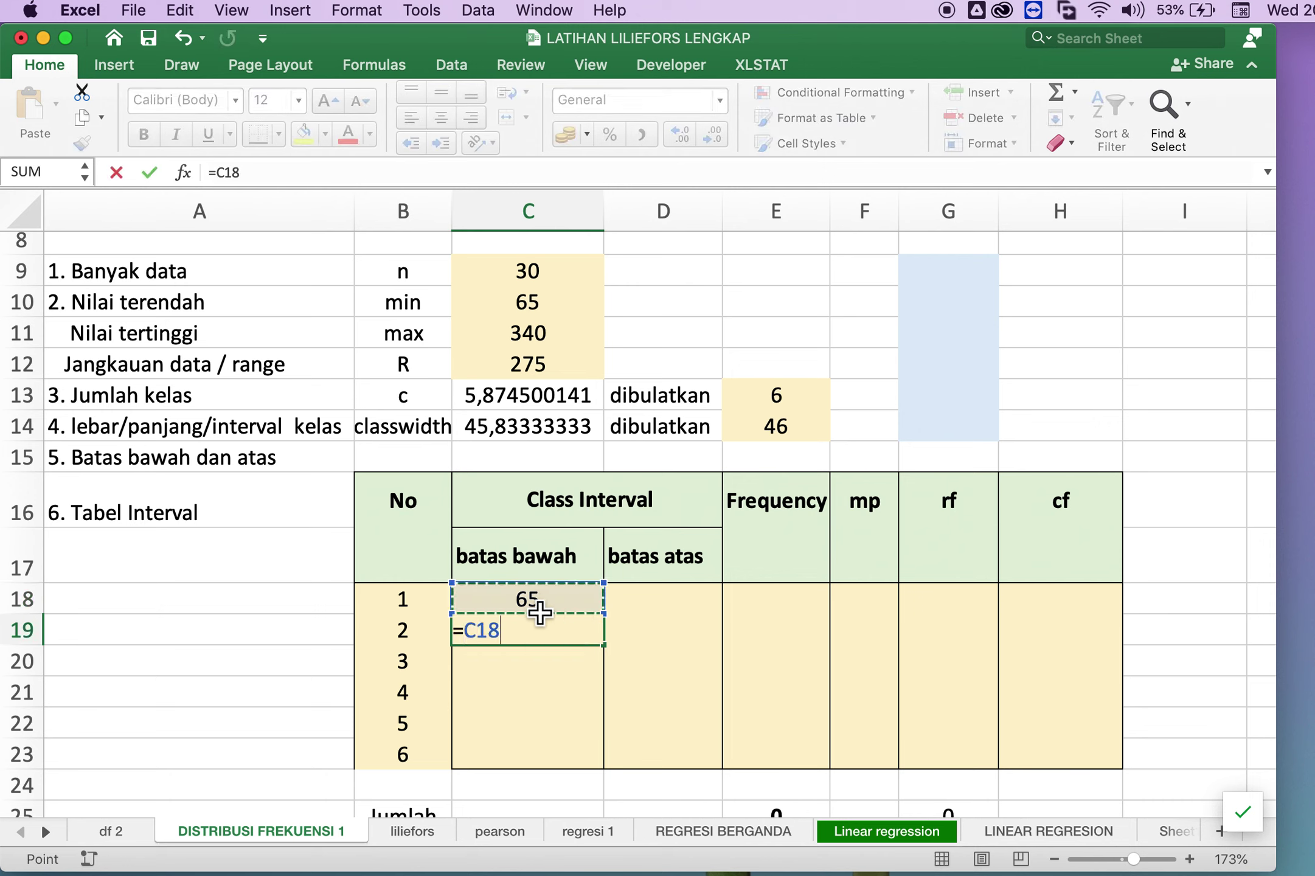
{"action": "type", "text": "+46"}
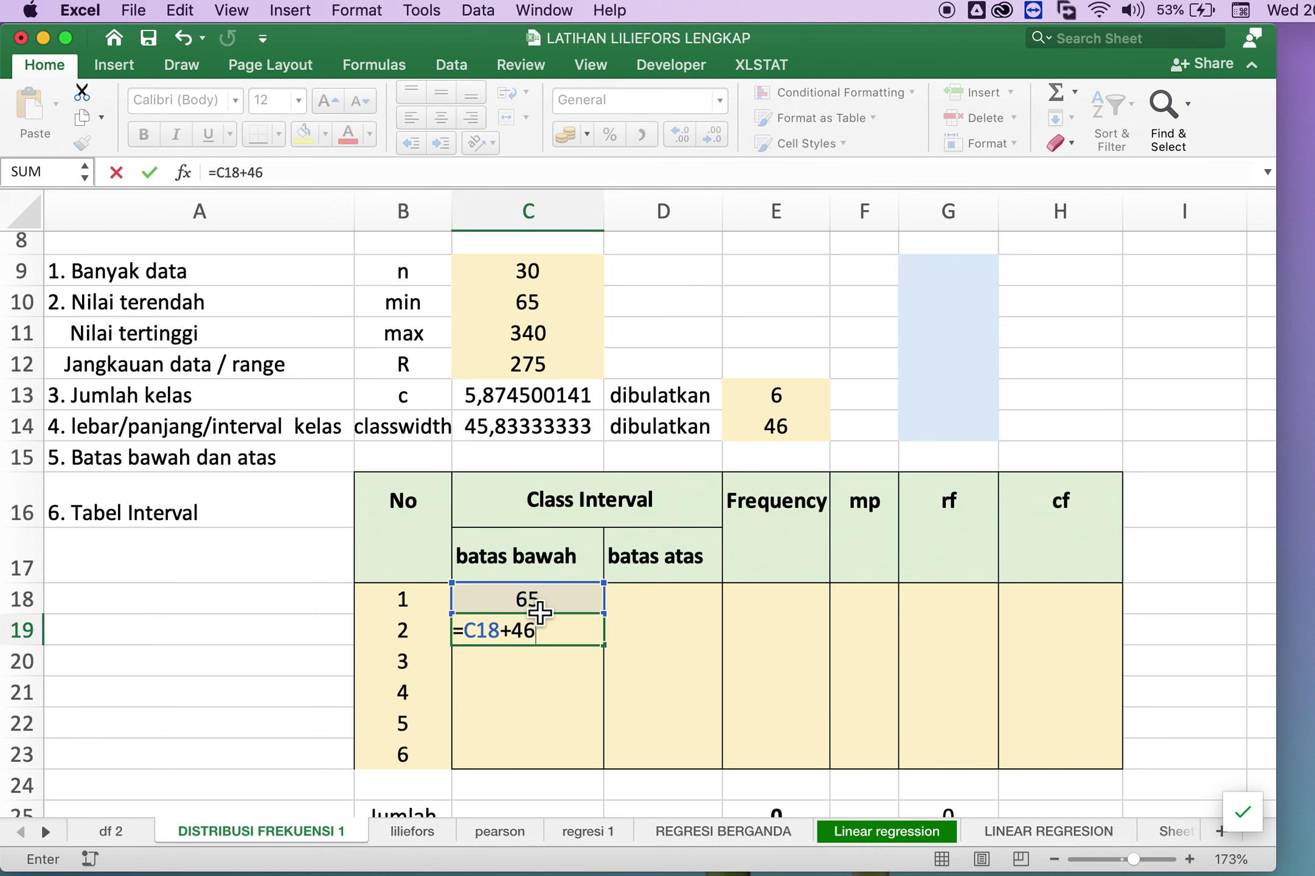
{"action": "key", "text": "Return"}
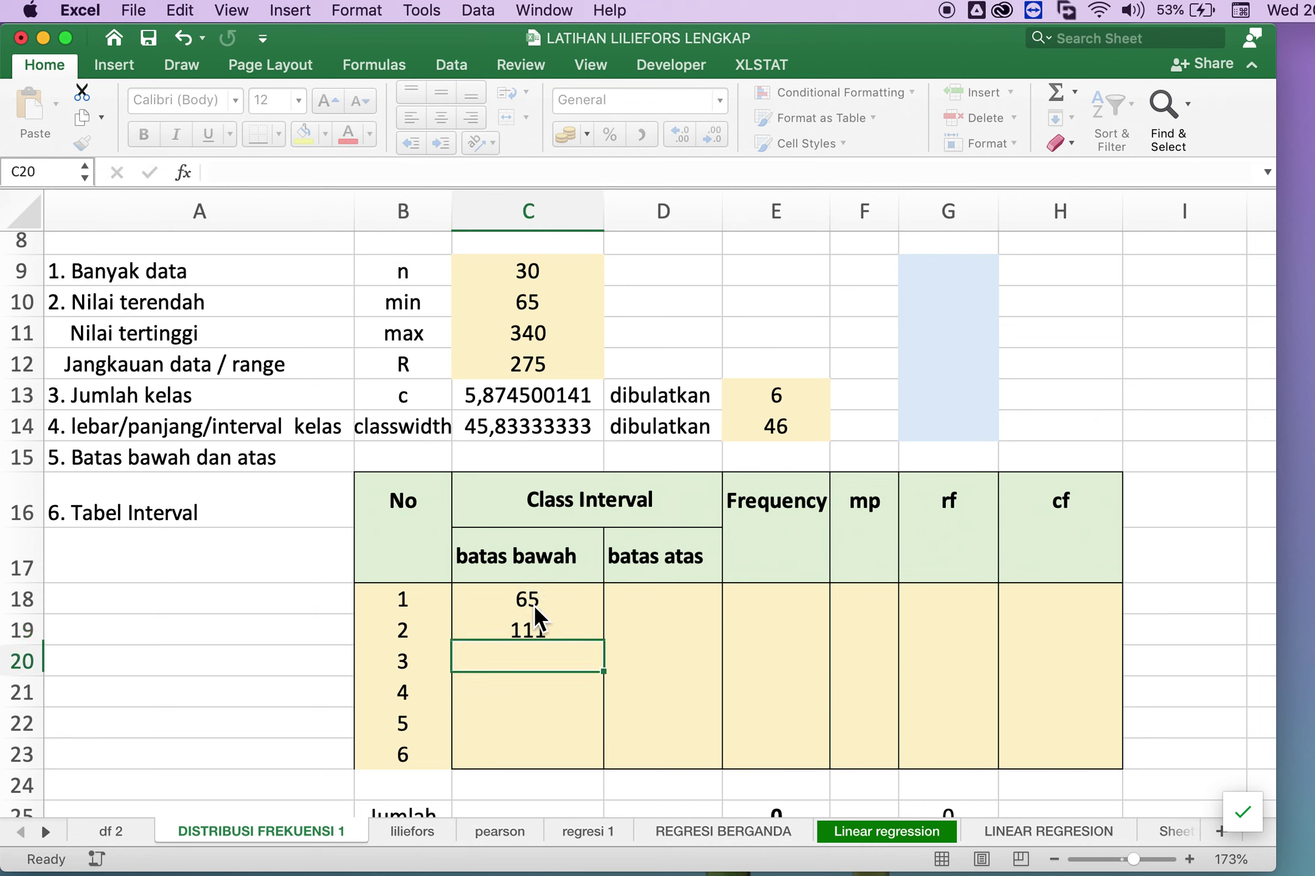
{"action": "left_click", "coordinate": [529, 640]}
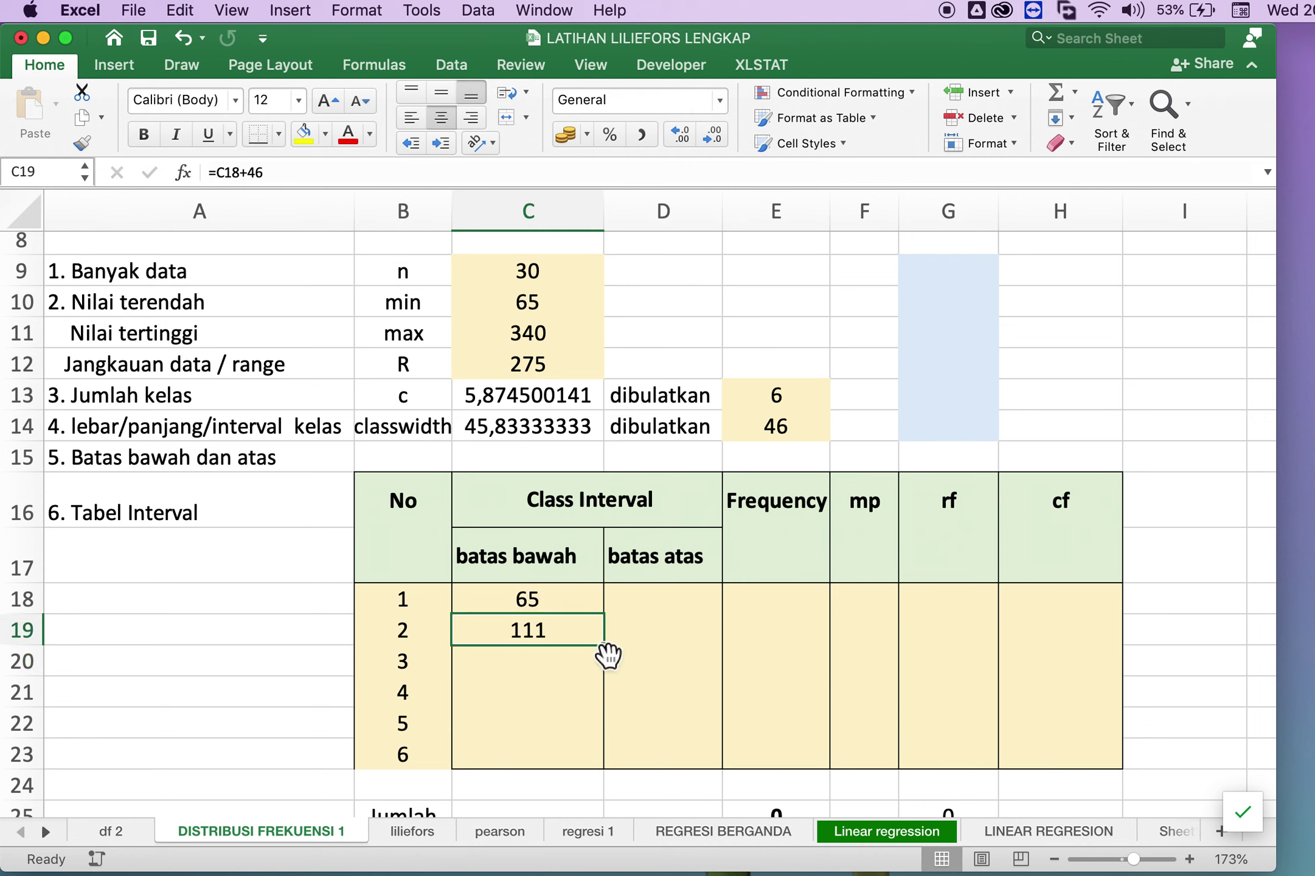
{"action": "left_click_drag", "start_coordinate": [604, 645], "coordinate": [610, 770]}
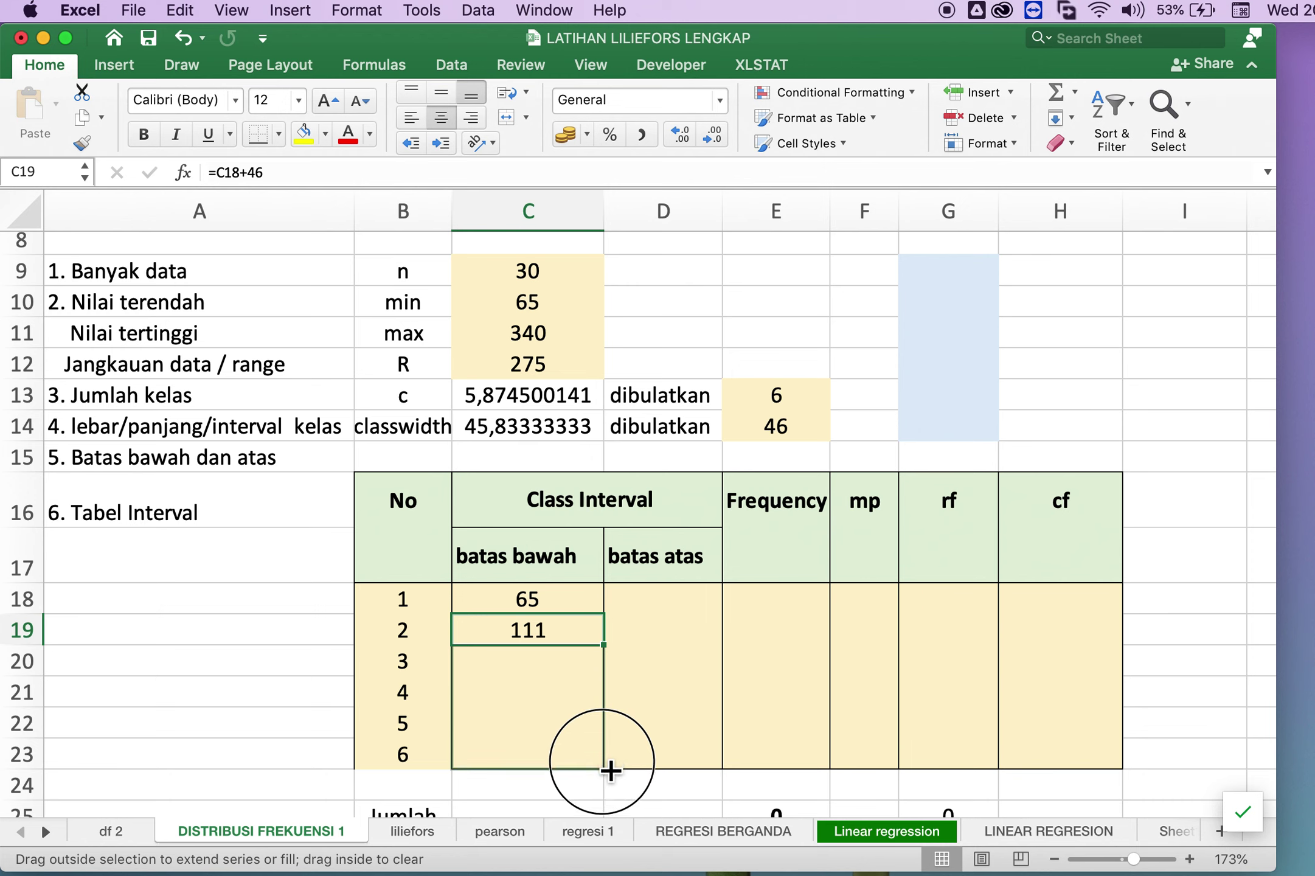
{"action": "left_click", "coordinate": [703, 759]}
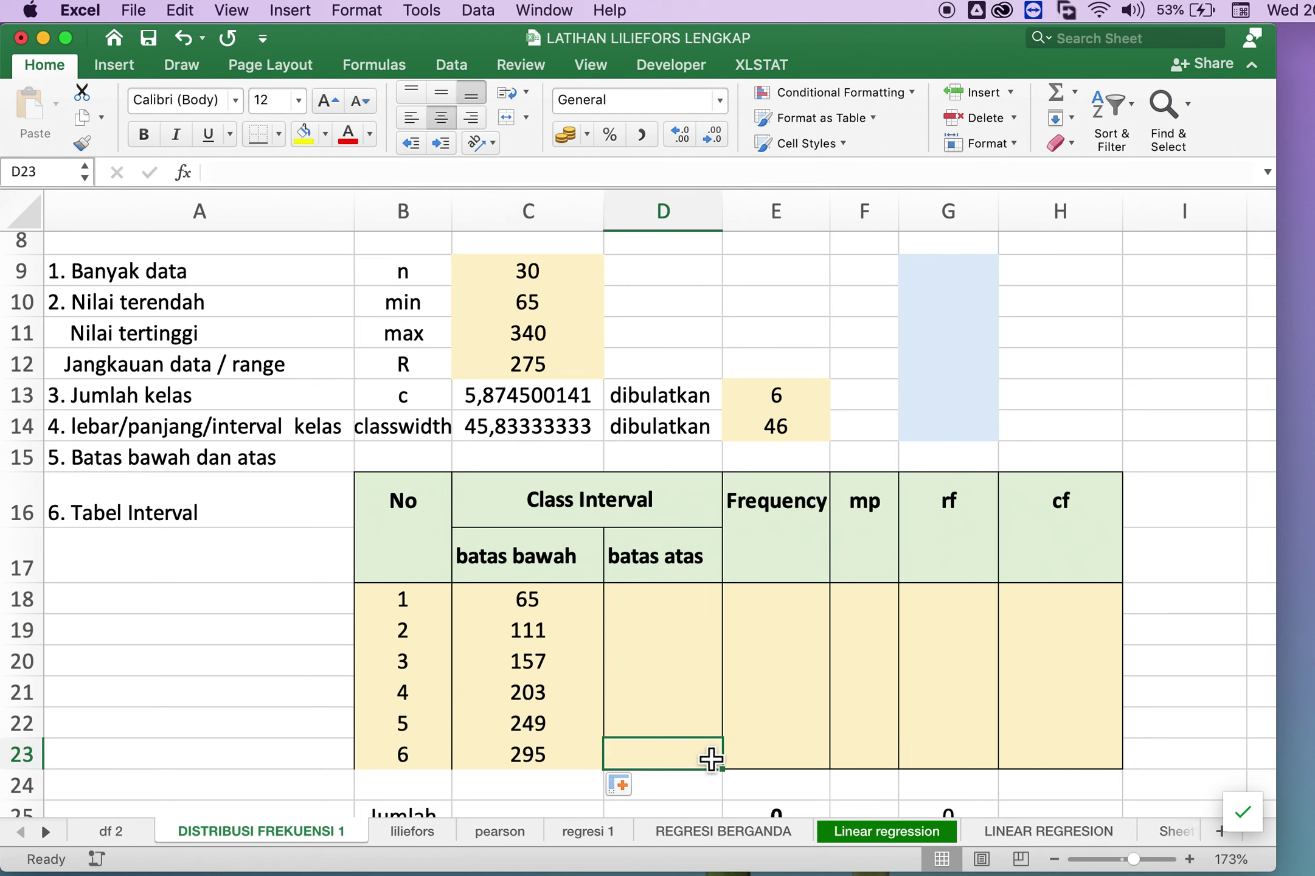
{"action": "left_click", "coordinate": [684, 615]}
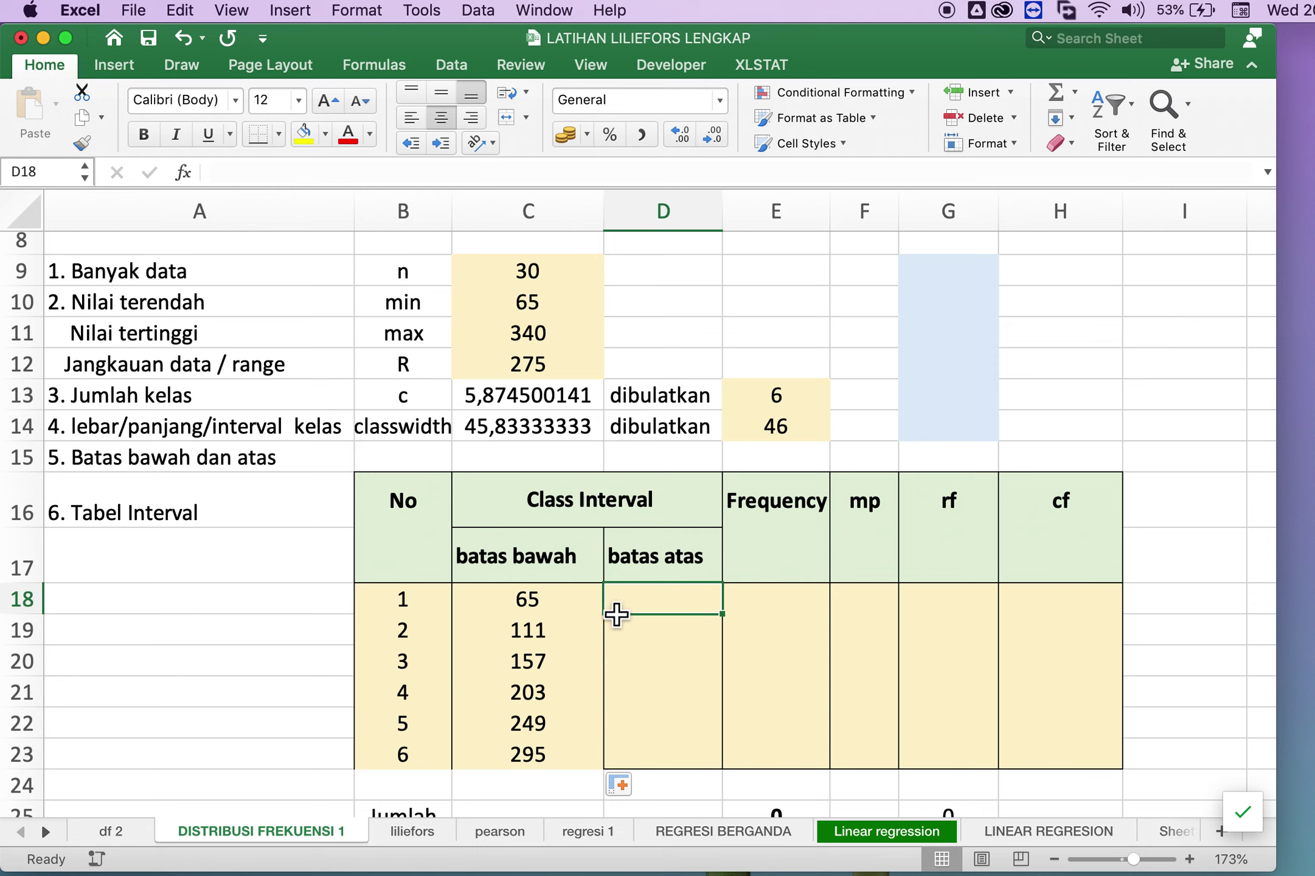
Enter =C18+45 in D18 for upper limit 110 and fill it down to D23, reaching 340.
{"action": "type", "text": "="}
{"action": "left_click", "coordinate": [550, 610]}
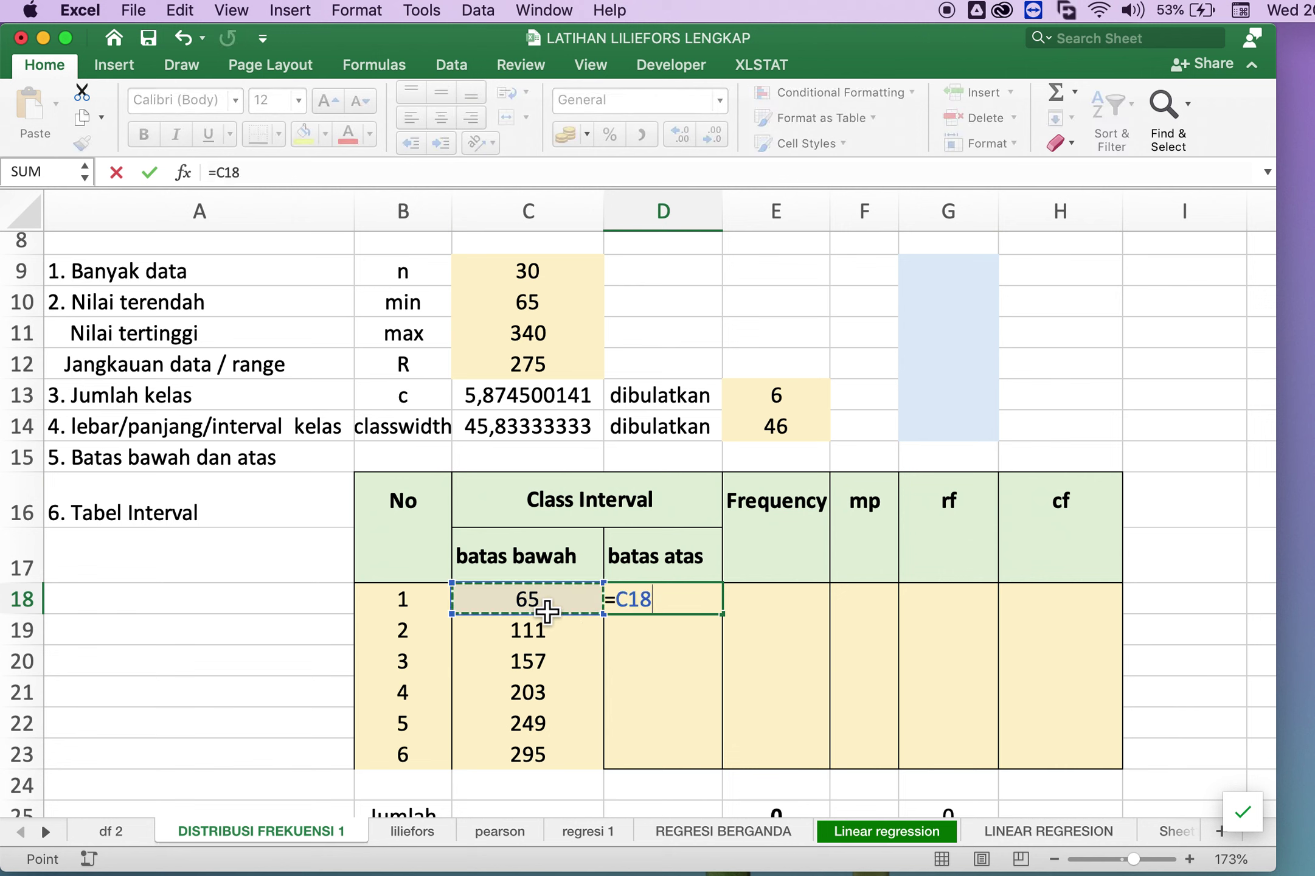
{"action": "type", "text": "+45"}
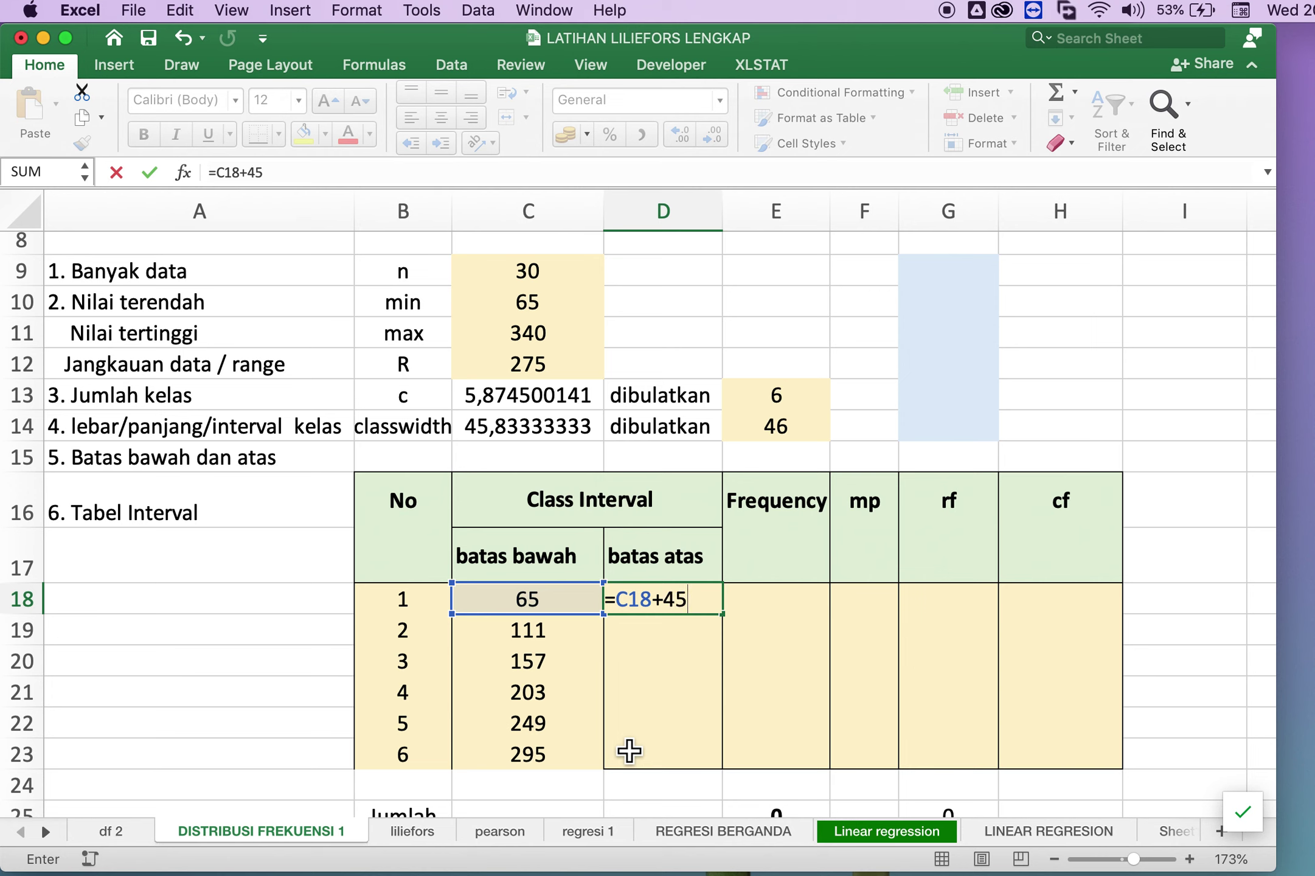
{"action": "key", "text": "Return"}
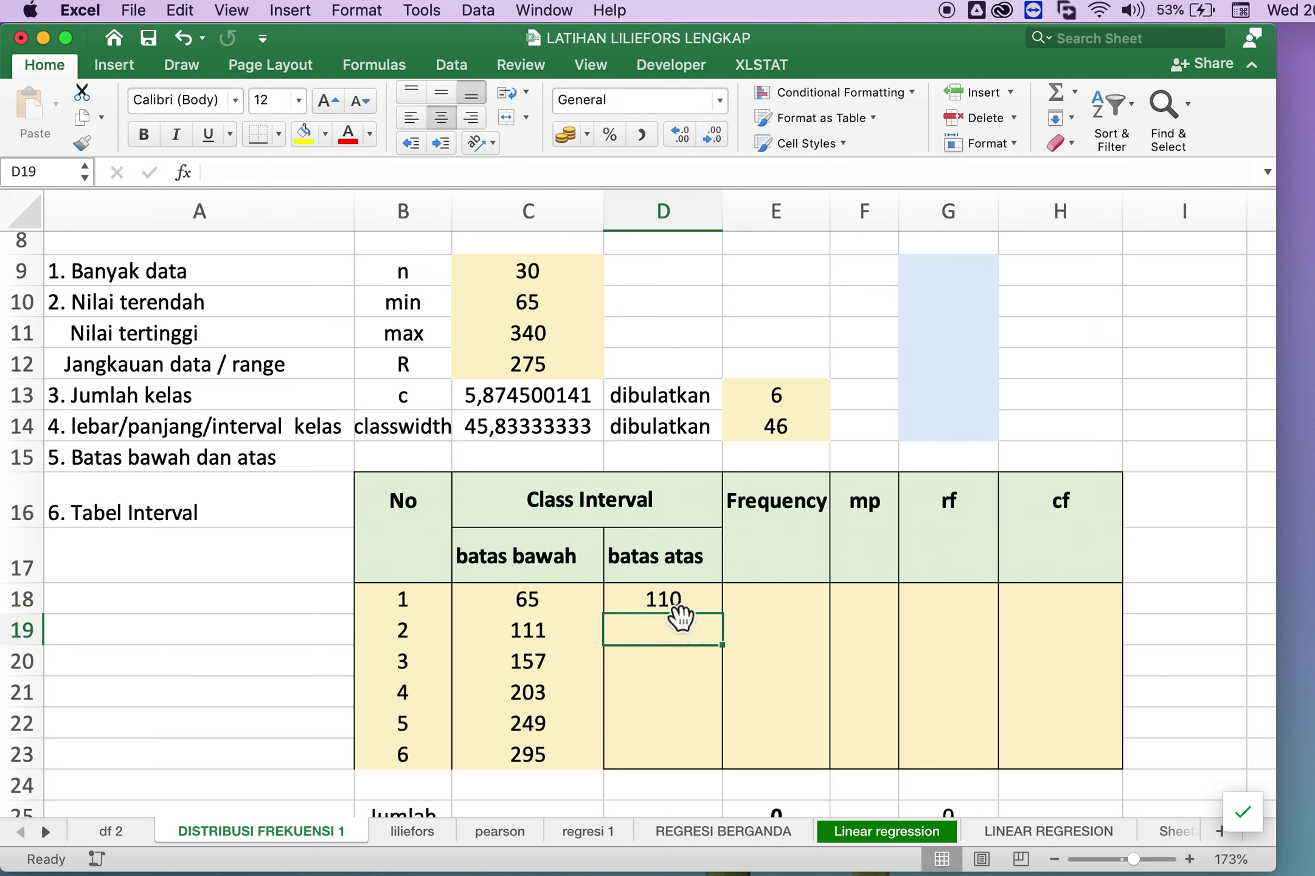
{"action": "left_click", "coordinate": [680, 611]}
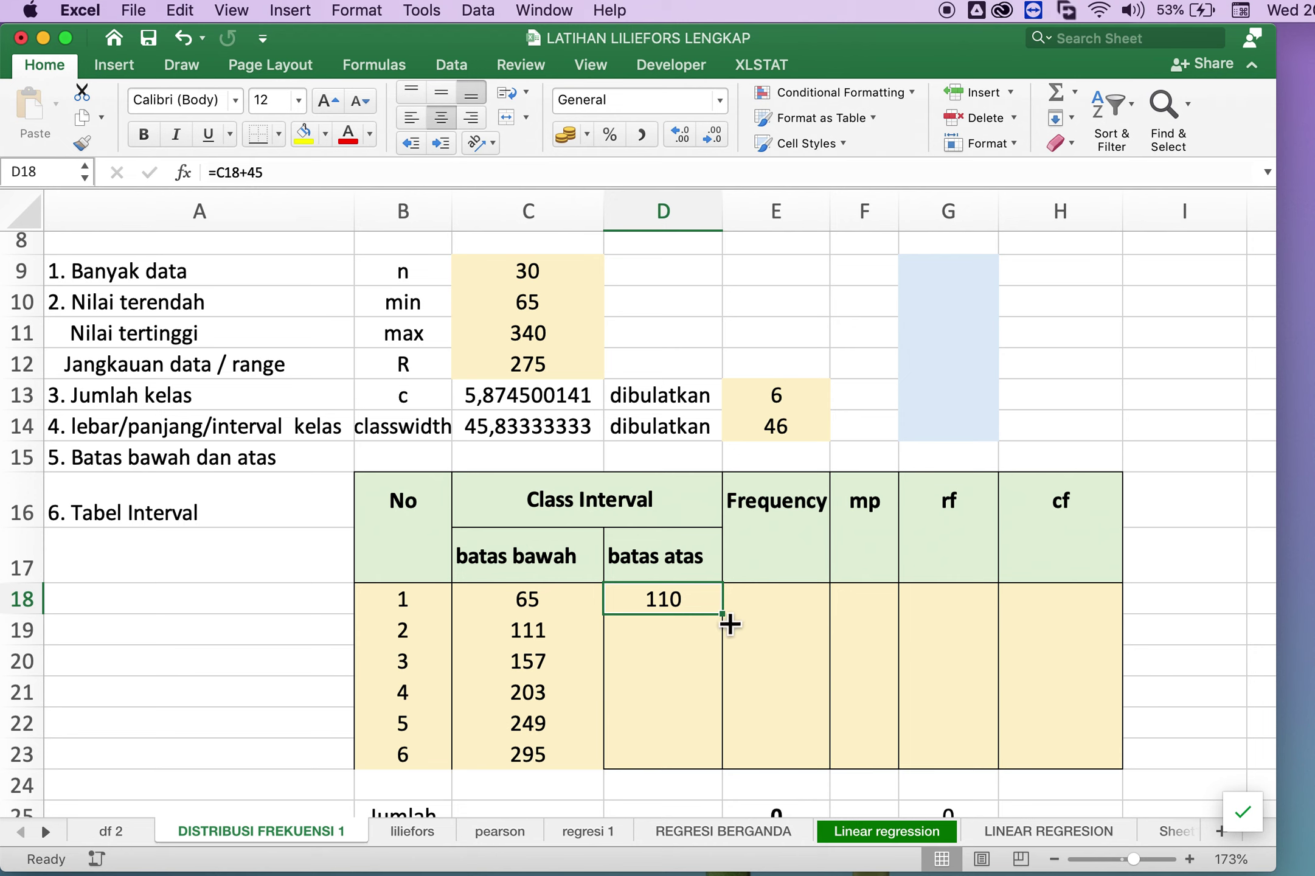
{"action": "double_click", "coordinate": [680, 601]}
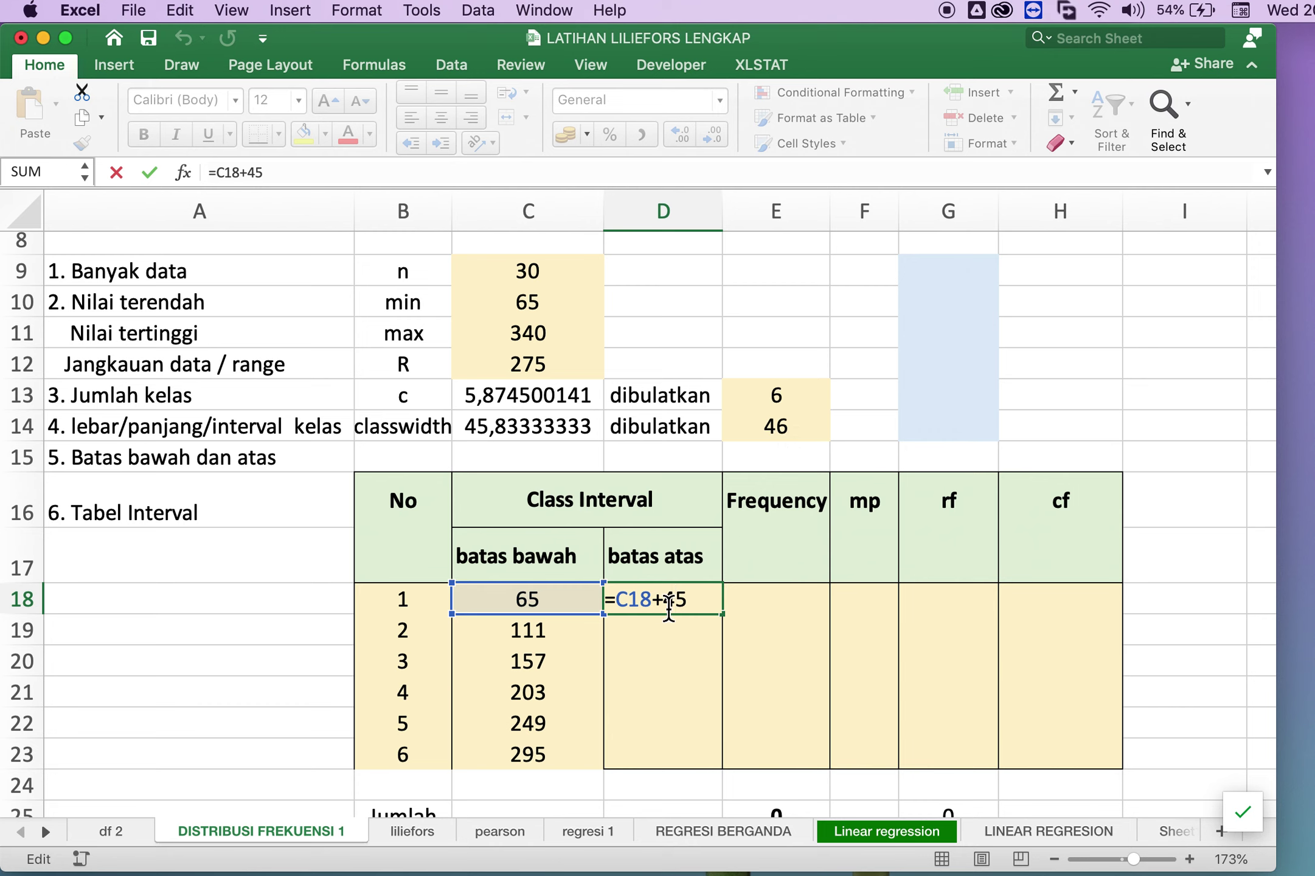
{"action": "key", "text": "Return"}
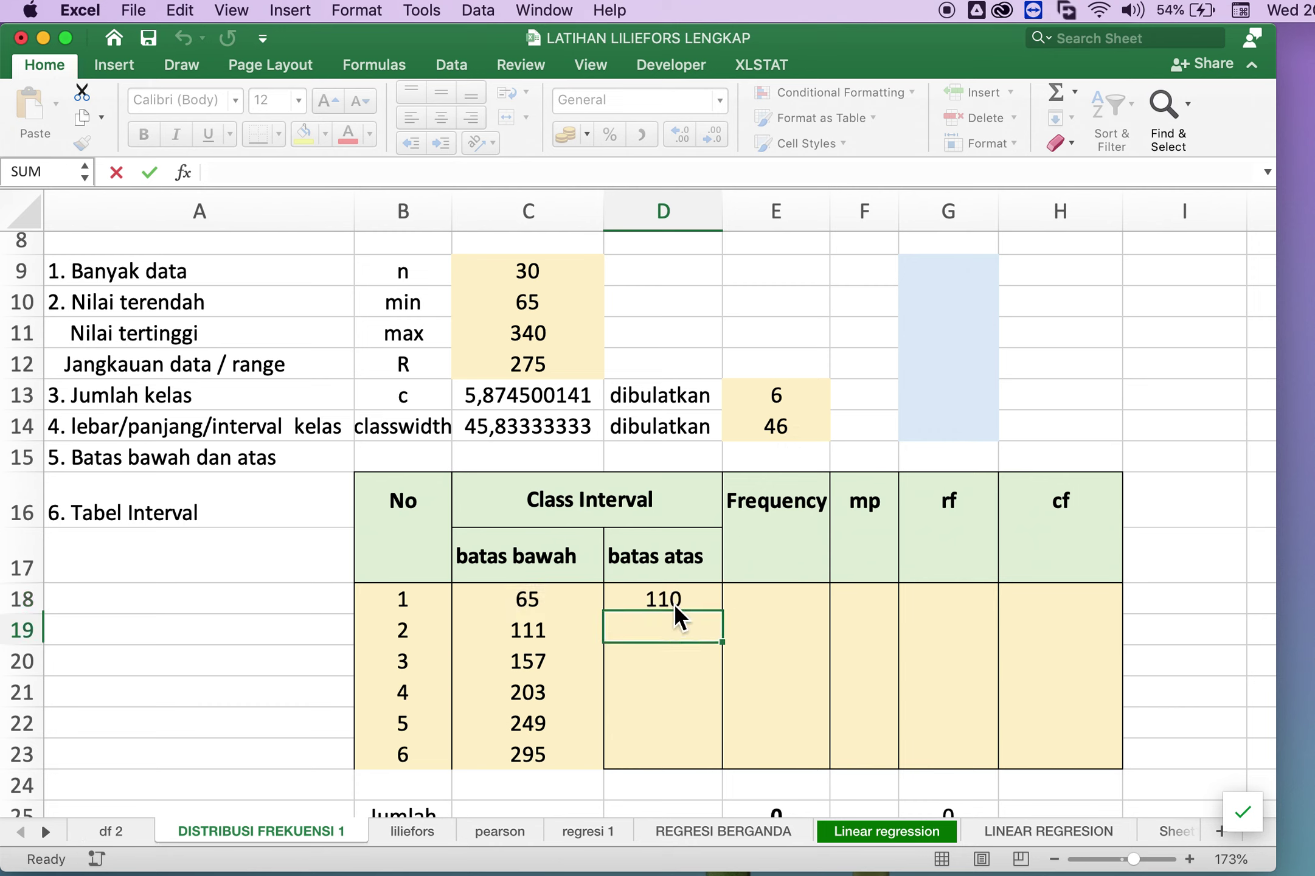
{"action": "left_click", "coordinate": [670, 600]}
{"action": "left_click_drag", "start_coordinate": [722, 613], "coordinate": [724, 754]}
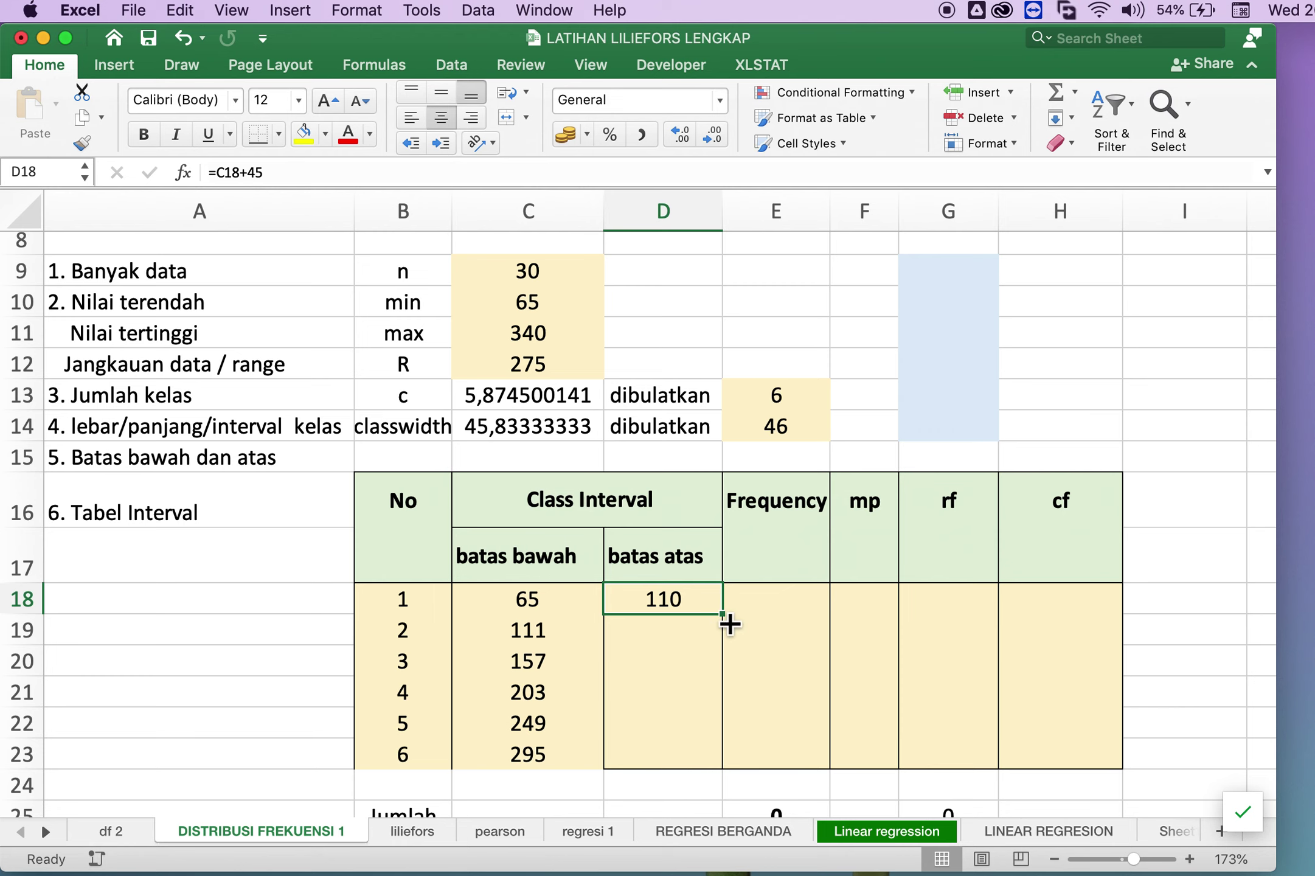
{"action": "left_click", "coordinate": [790, 611]}
Select the price block B3:G7 and start a Highlight Cells 'Between' conditional formatting rule.
{"action": "scroll", "coordinate": [785, 614], "scroll_direction": "up", "scroll_amount": 1}
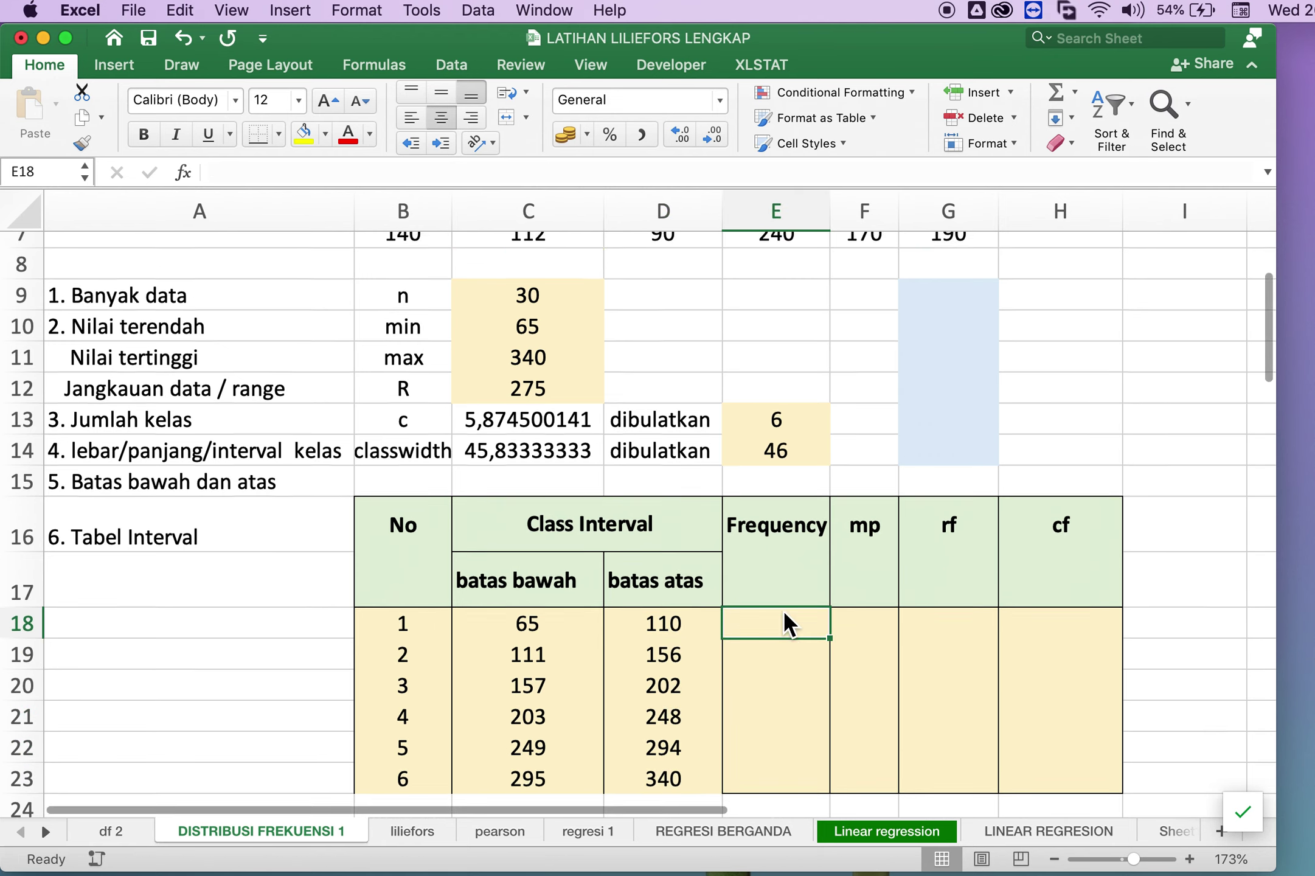
{"action": "scroll", "coordinate": [784, 614], "scroll_direction": "up", "scroll_amount": 2}
{"action": "scroll", "coordinate": [785, 614], "scroll_direction": "up", "scroll_amount": 2}
{"action": "scroll", "coordinate": [784, 615], "scroll_direction": "up", "scroll_amount": 1}
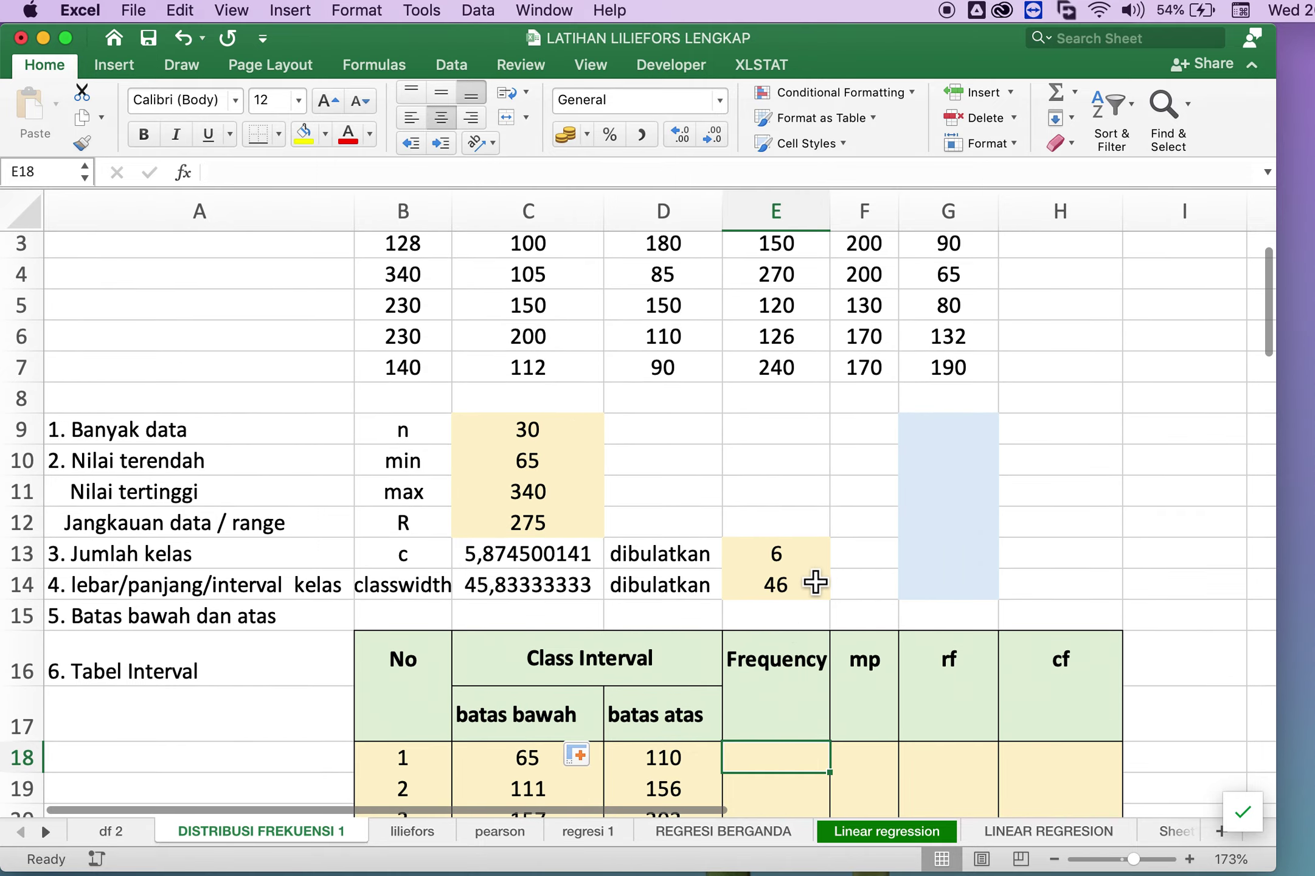
{"action": "scroll", "coordinate": [815, 583], "scroll_direction": "down", "scroll_amount": 2}
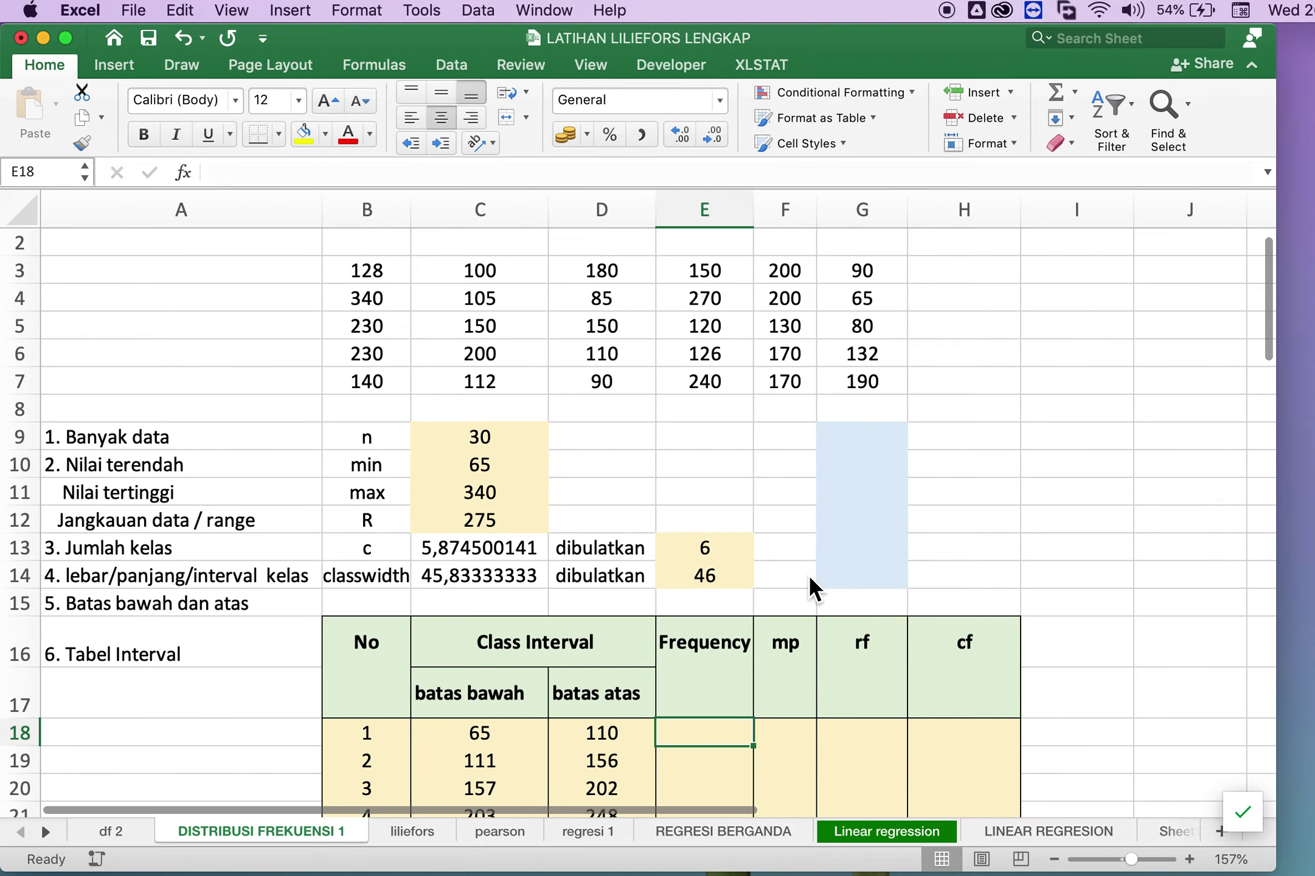
{"action": "scroll", "coordinate": [814, 583], "scroll_direction": "down", "scroll_amount": 1}
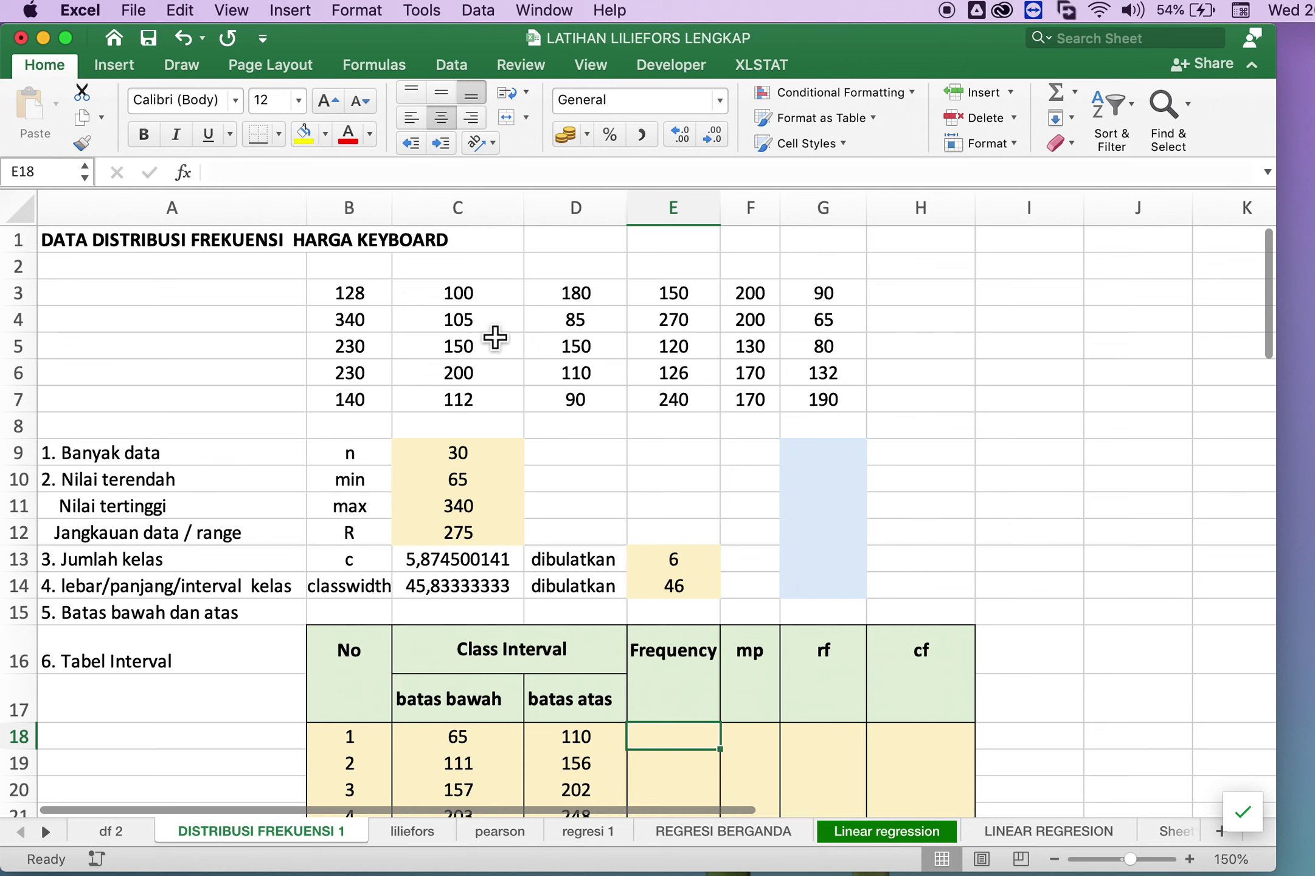
{"action": "mouse_move", "coordinate": [348, 291]}
{"action": "left_mouse_down"}
{"action": "mouse_move", "coordinate": [781, 348]}
{"action": "mouse_move", "coordinate": [807, 414]}
{"action": "left_mouse_up"}
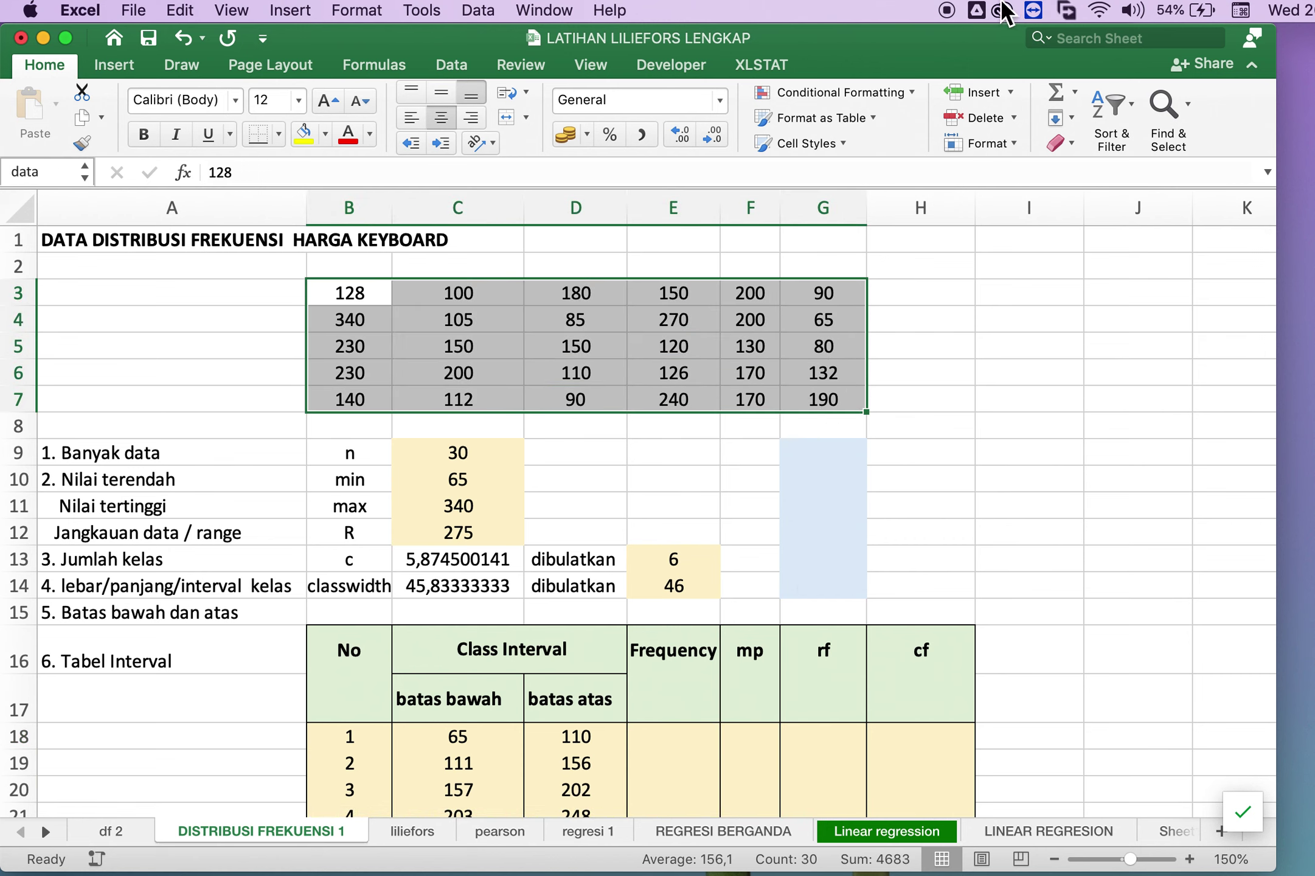
{"action": "left_click", "coordinate": [885, 91]}
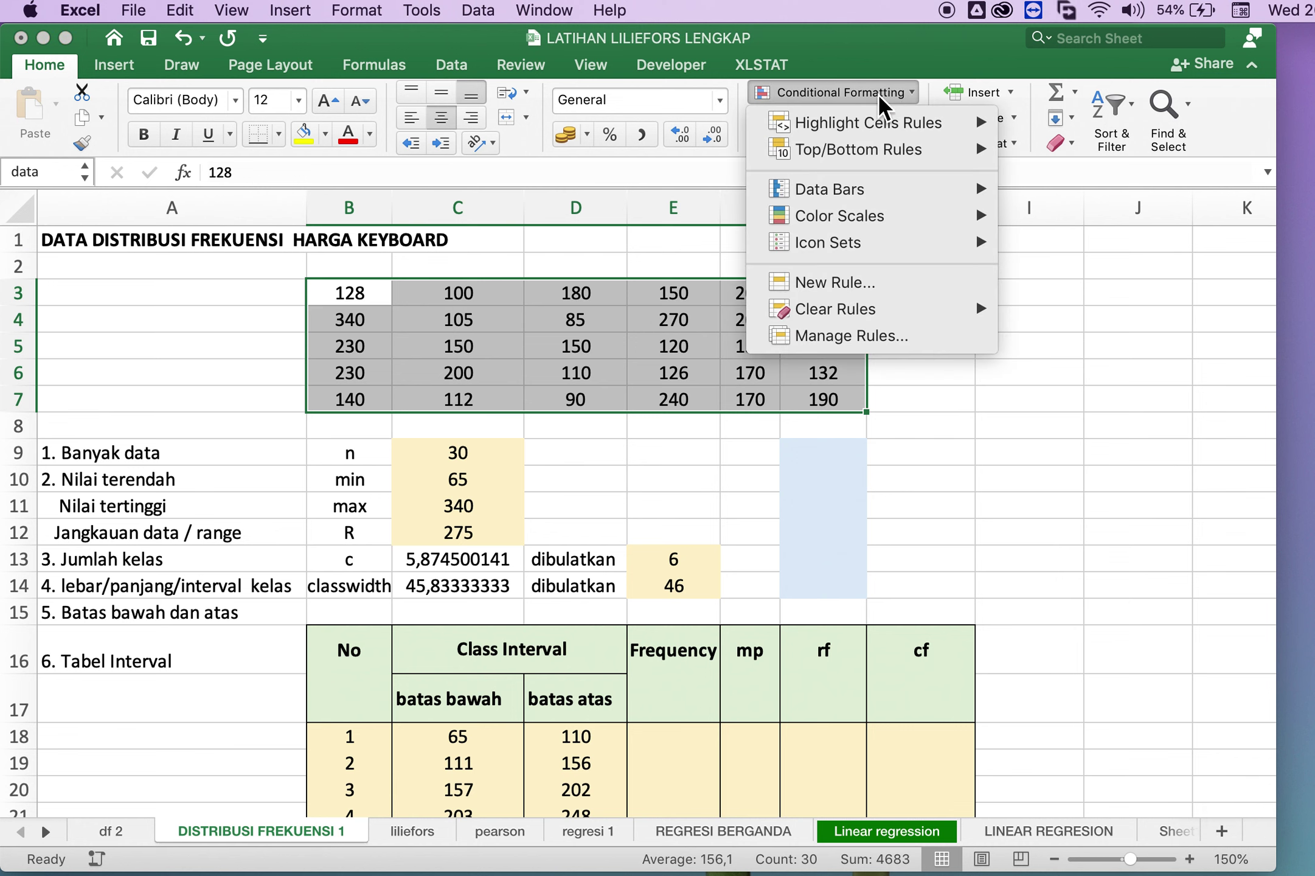
{"action": "mouse_move", "coordinate": [868, 122]}
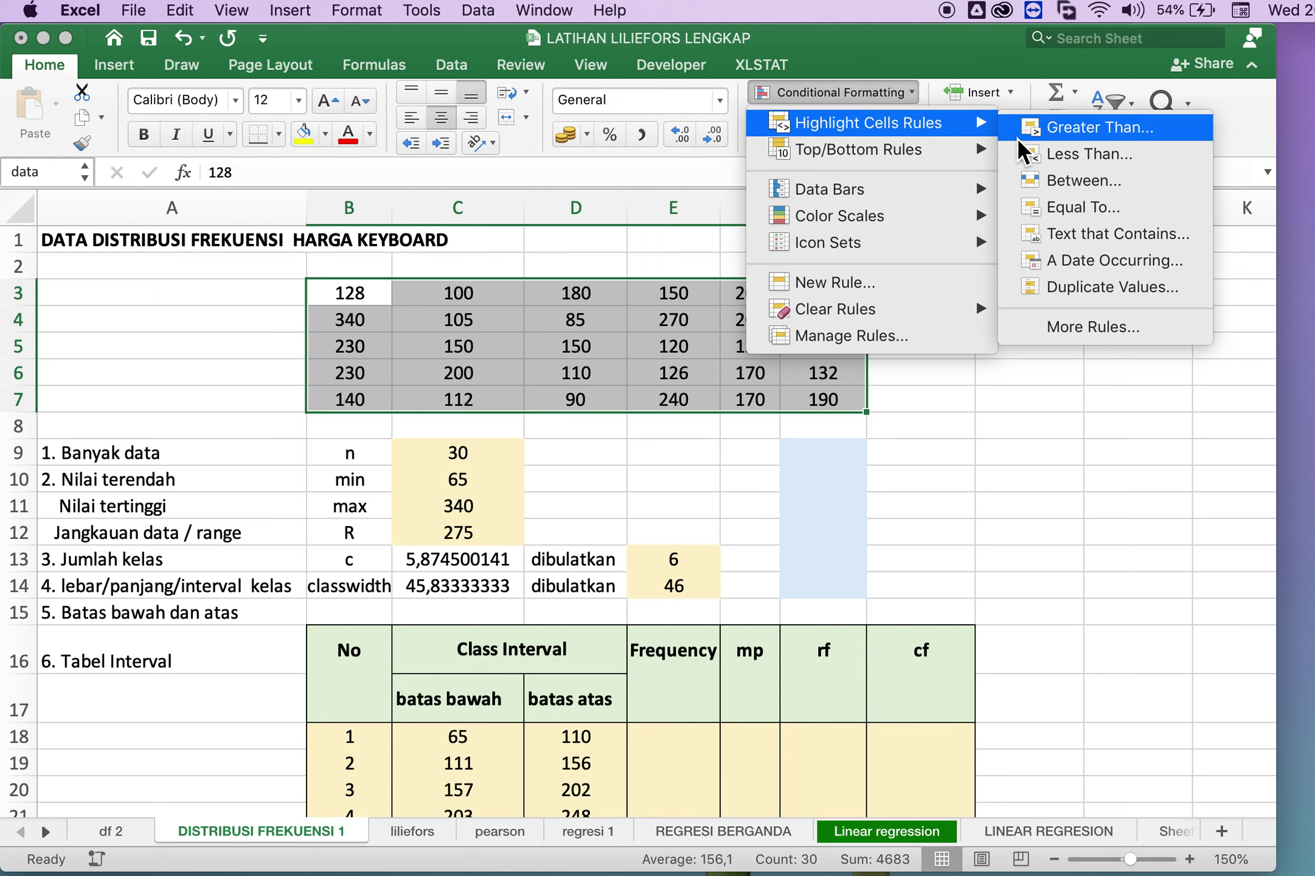
{"action": "left_click", "coordinate": [1052, 186]}
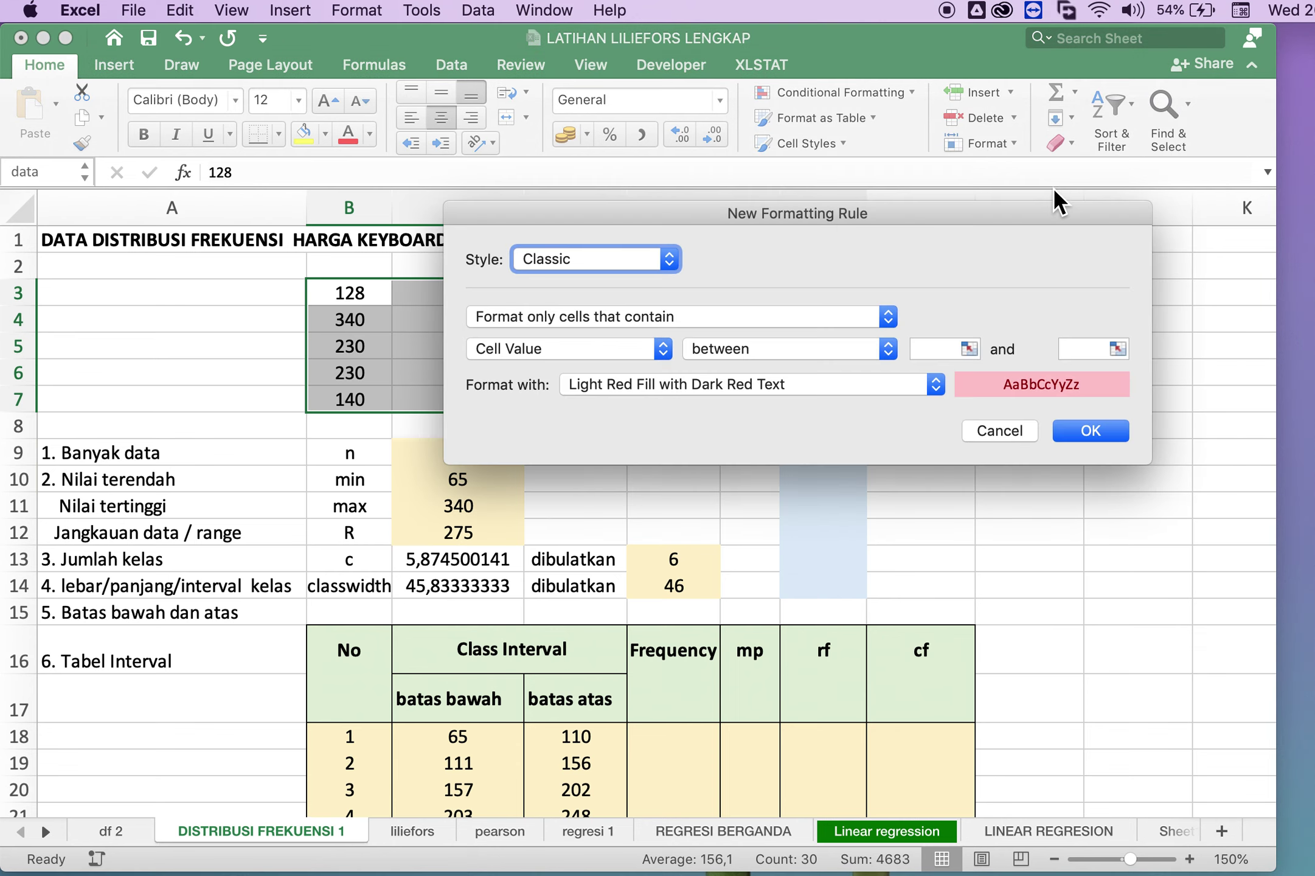
Highlight prices between 65 and 110 in light red and select the first Frequency cell E18.
{"action": "mouse_move", "coordinate": [975, 214]}
{"action": "left_mouse_down"}
{"action": "mouse_move", "coordinate": [1026, 421]}
{"action": "mouse_move", "coordinate": [992, 262]}
{"action": "left_mouse_up"}
{"action": "left_click", "coordinate": [973, 374]}
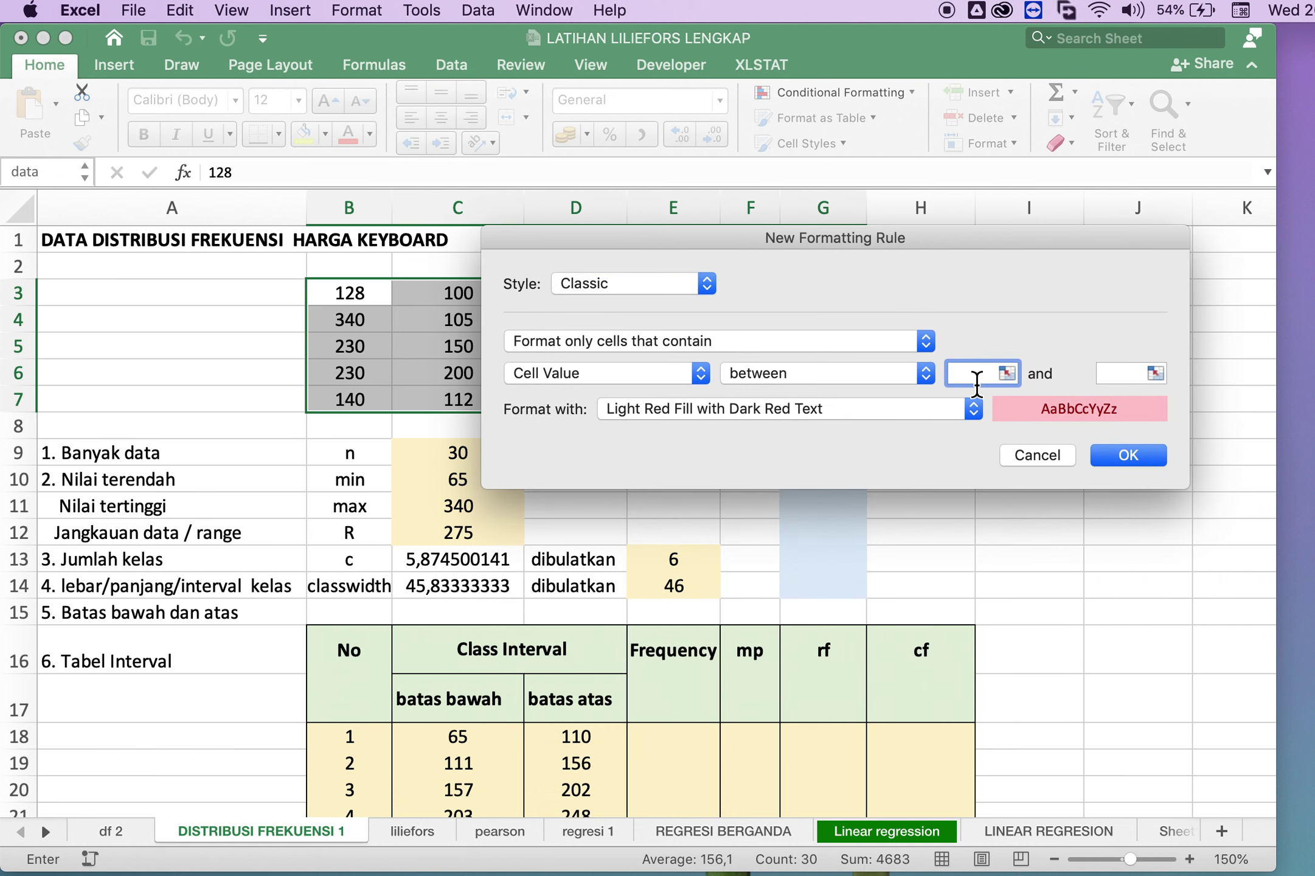
{"action": "type", "text": "65"}
{"action": "left_click", "coordinate": [1135, 383]}
{"action": "type", "text": "110"}
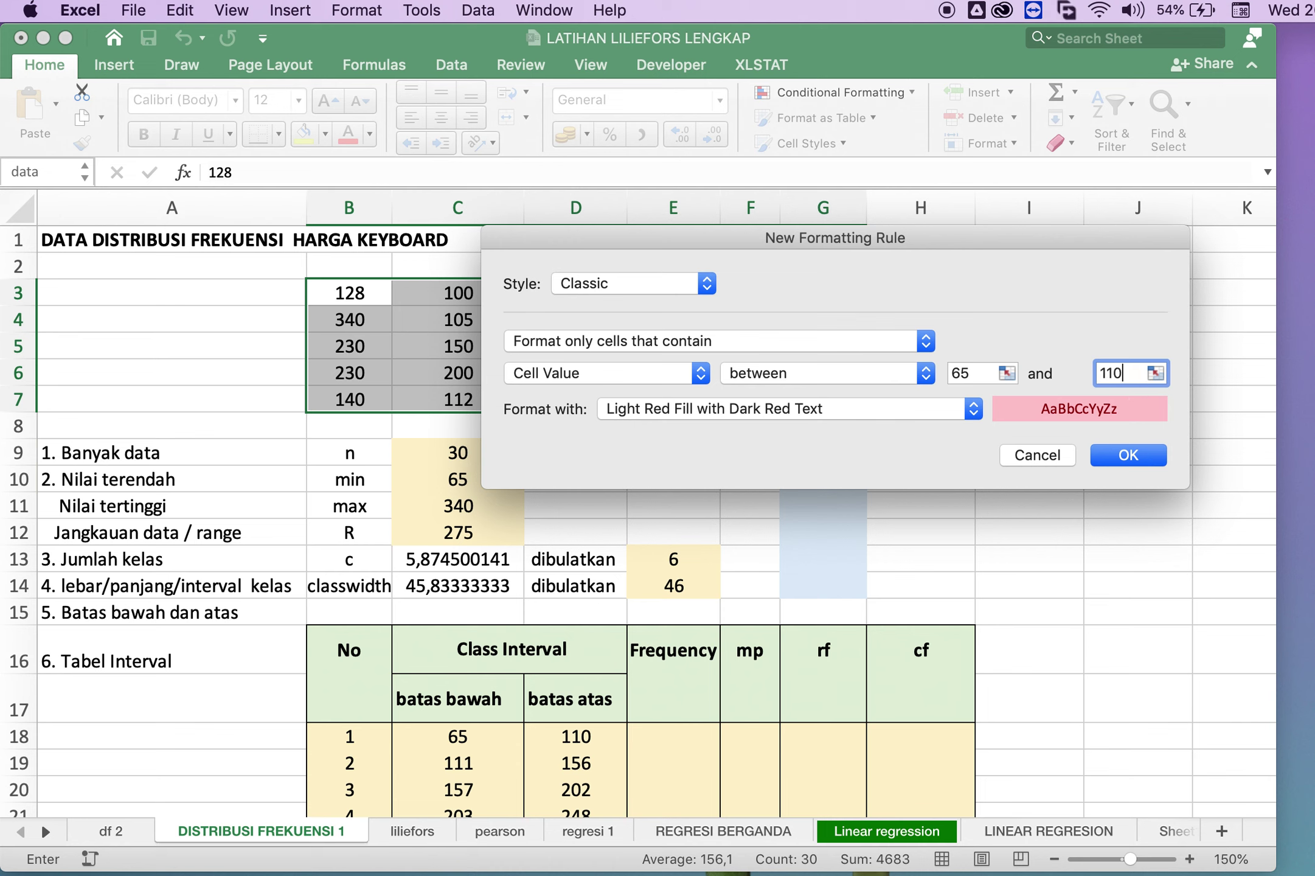
{"action": "left_click_drag", "start_coordinate": [926, 246], "coordinate": [1024, 102]}
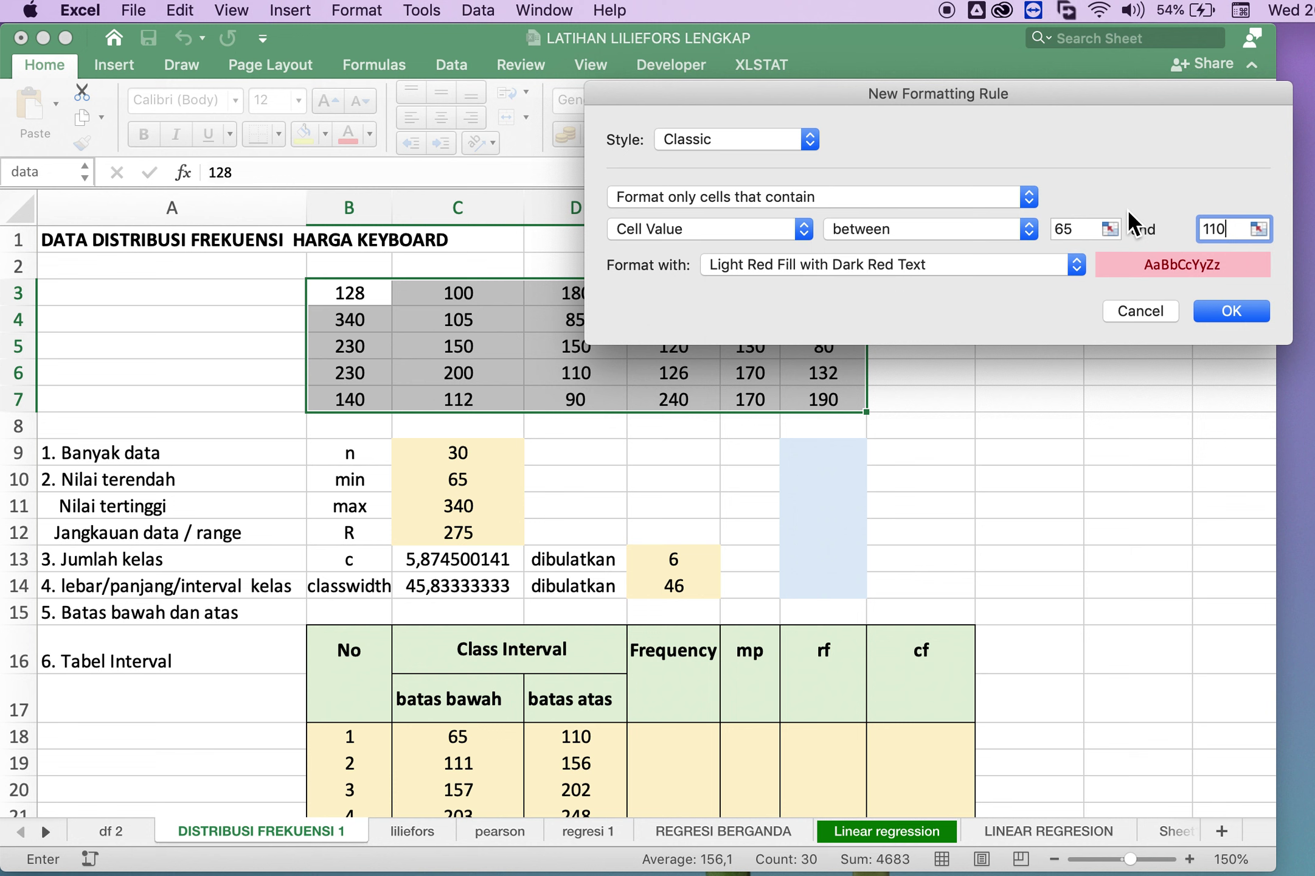
{"action": "left_click", "coordinate": [1226, 311]}
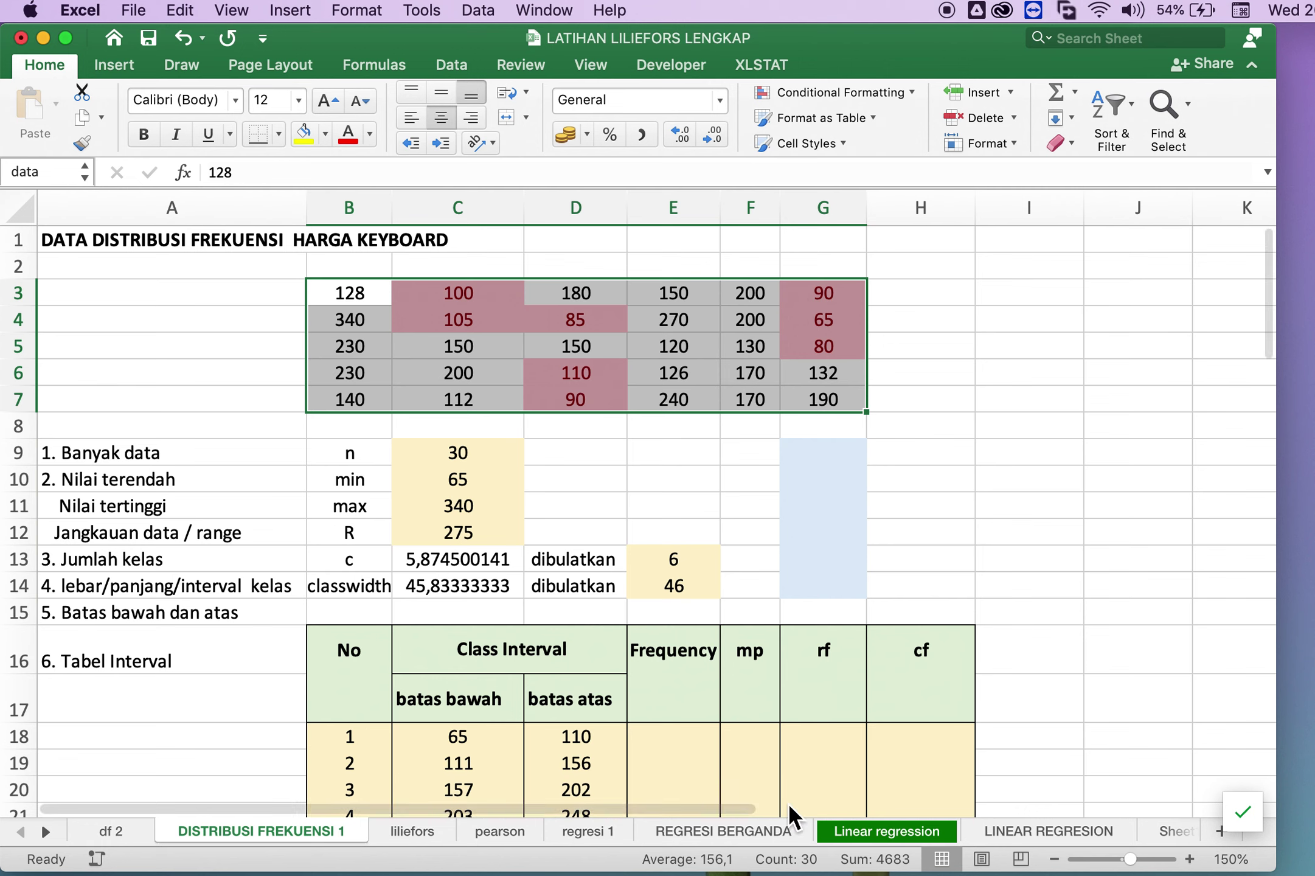
{"action": "left_click", "coordinate": [677, 739]}
Enter 8 as the first class's frequency and clear the highlight rules from the price data B3:G7.
{"action": "type", "text": "8"}
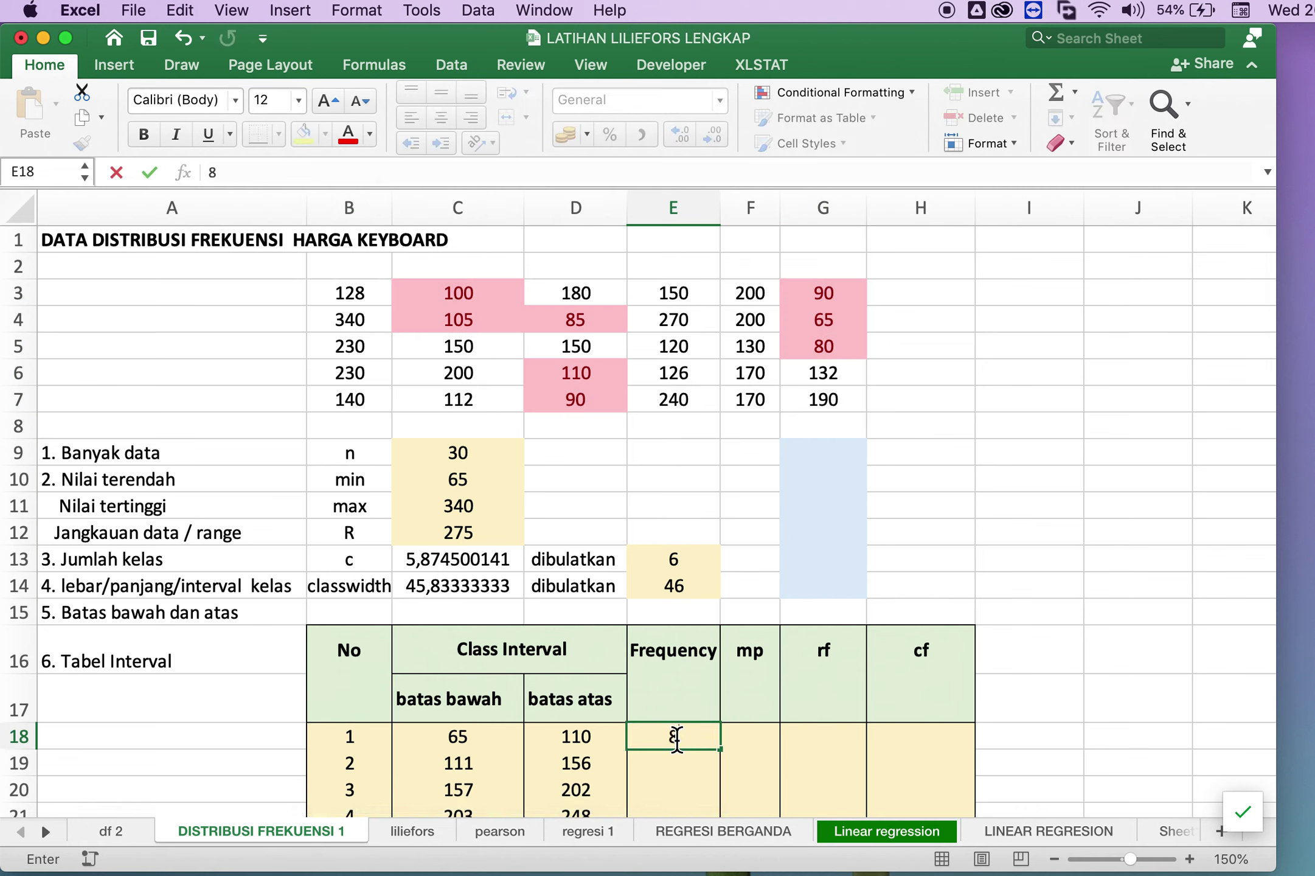
{"action": "key", "text": "Return"}
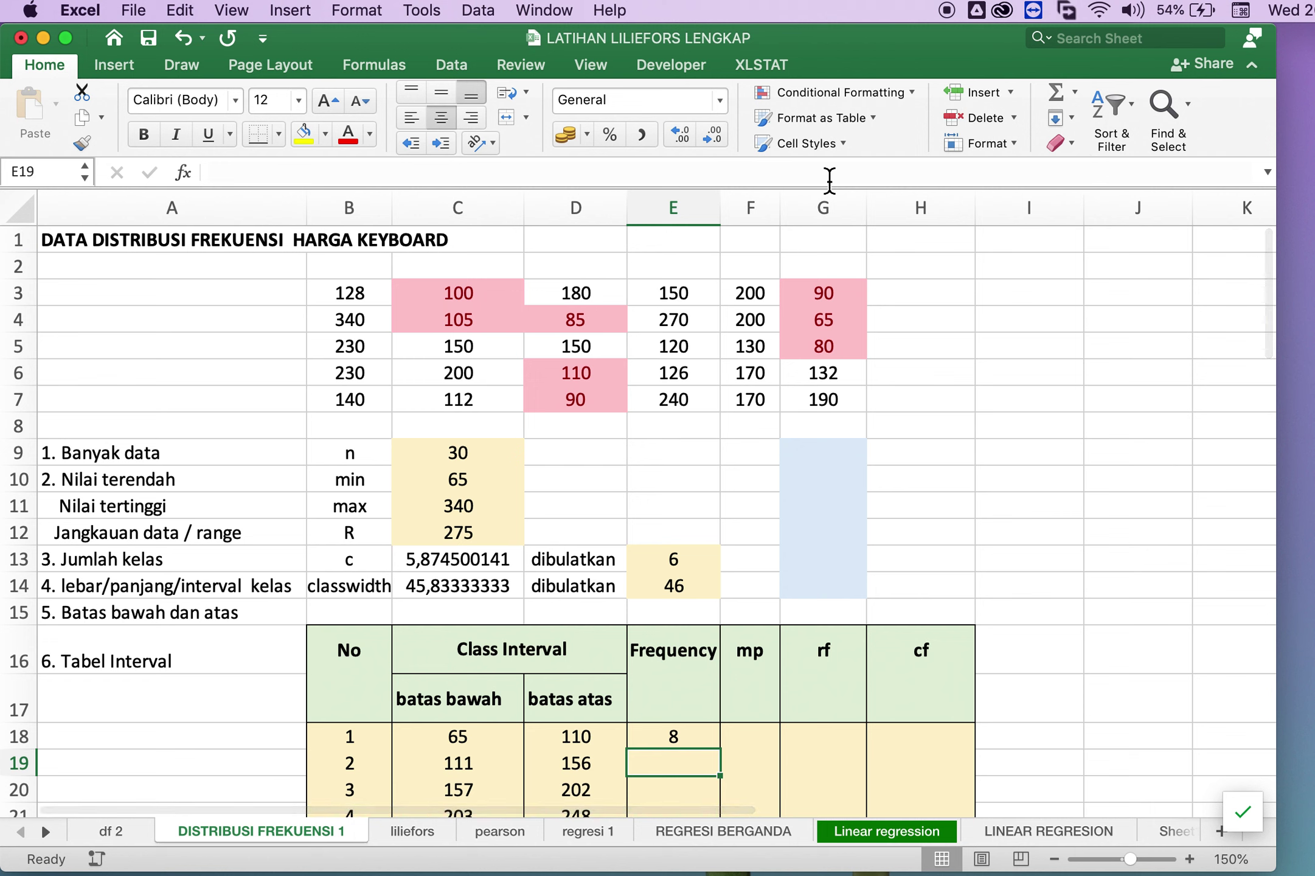
{"action": "left_click_drag", "start_coordinate": [353, 293], "coordinate": [828, 401]}
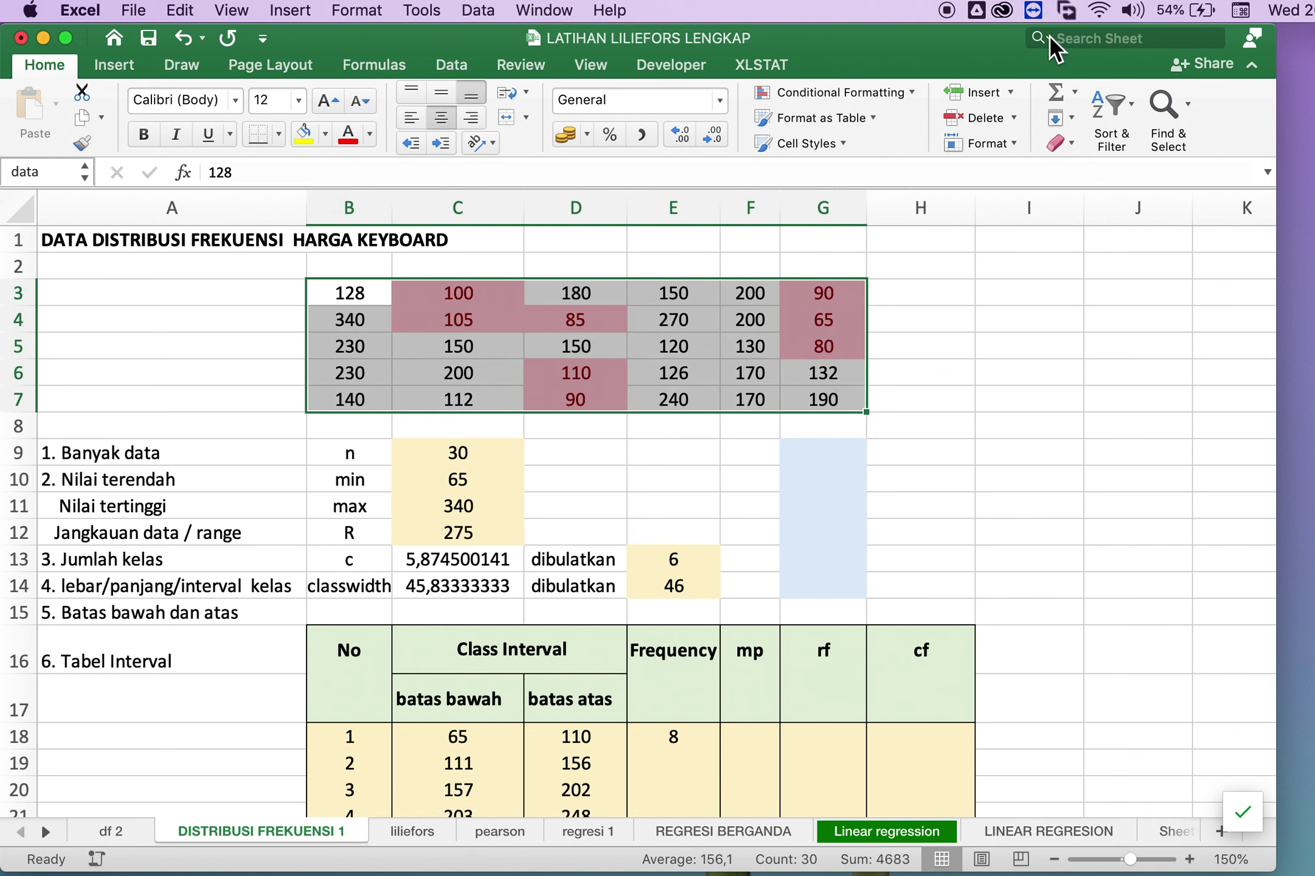
{"action": "left_click", "coordinate": [915, 92]}
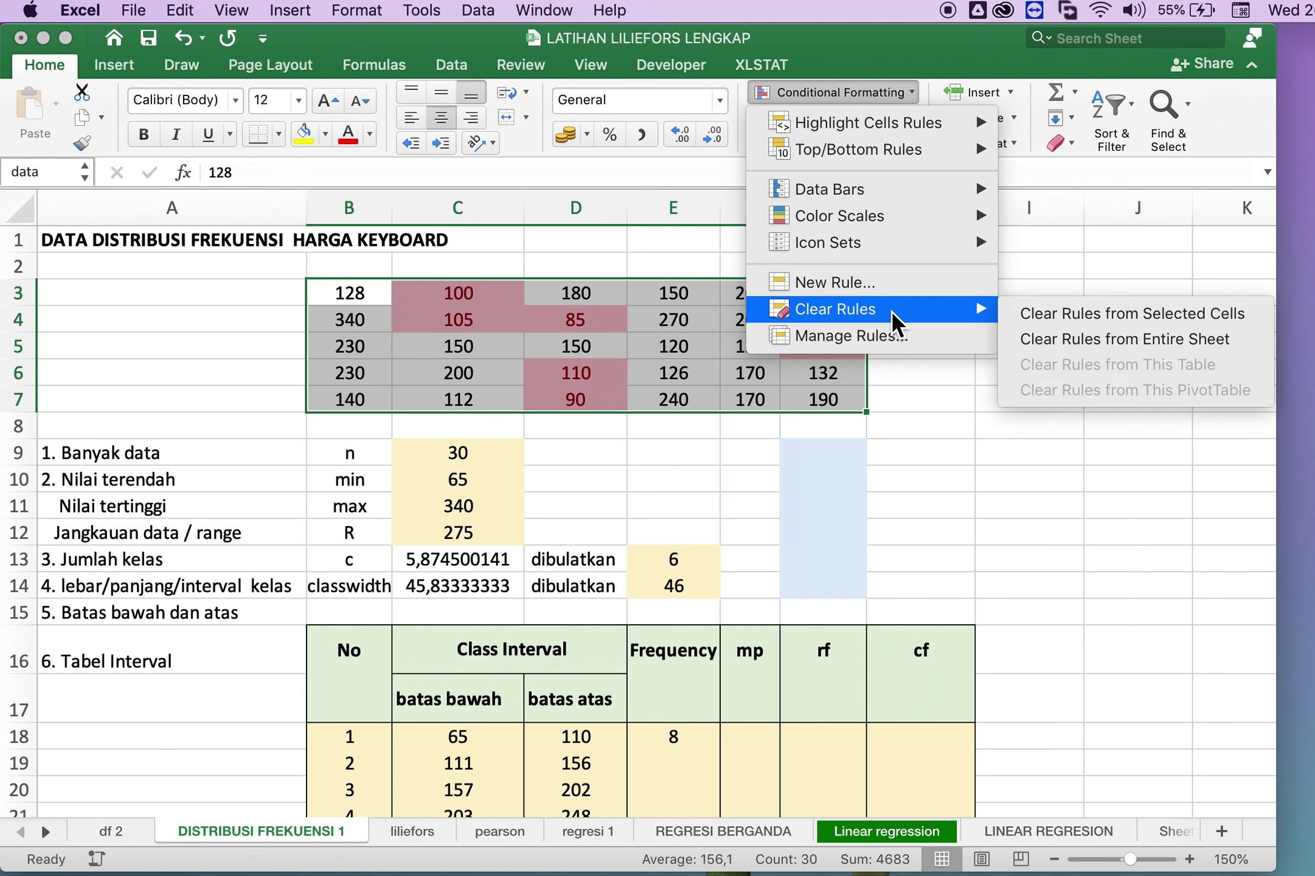
{"action": "mouse_move", "coordinate": [835, 308]}
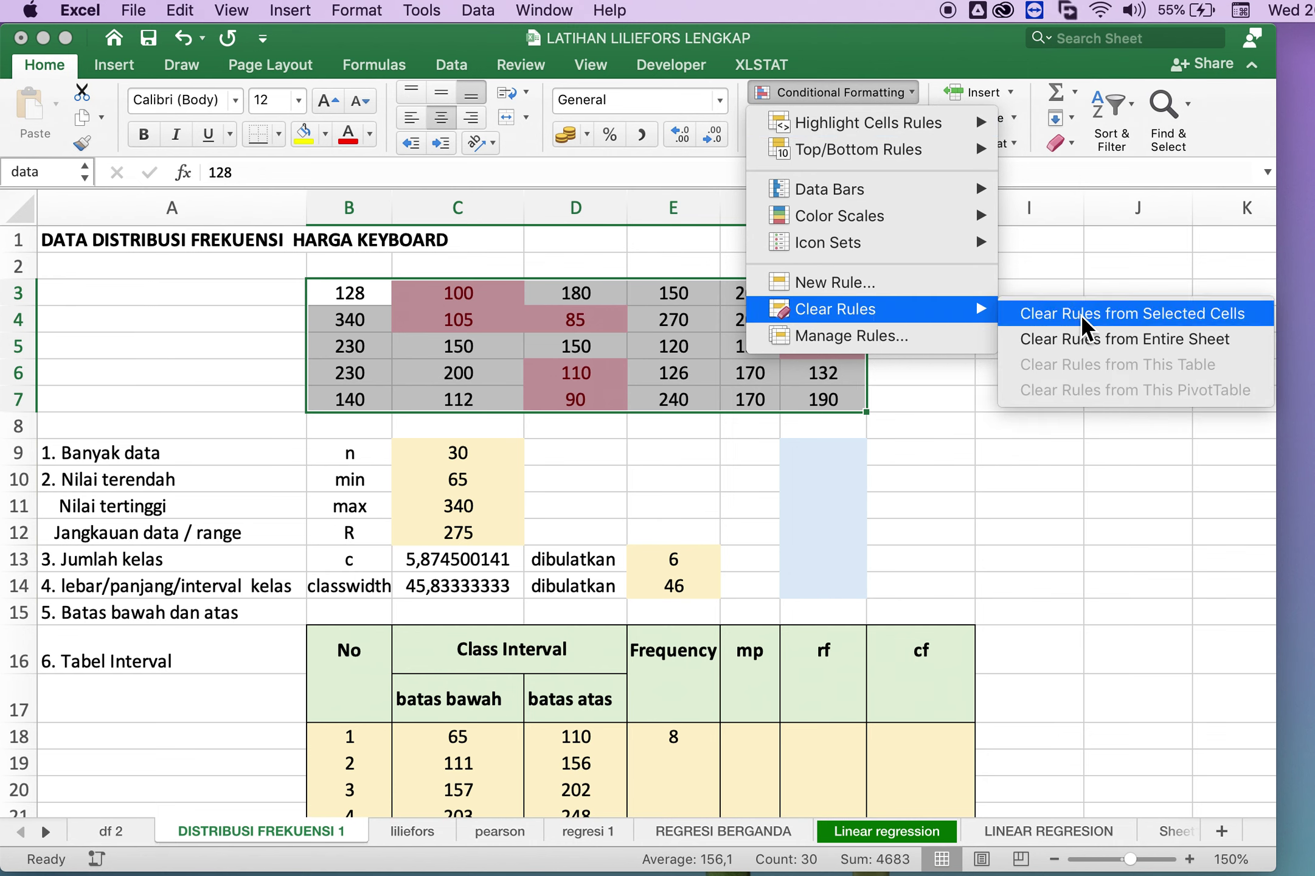
{"action": "left_click", "coordinate": [1088, 316]}
{"action": "left_click", "coordinate": [1088, 314]}
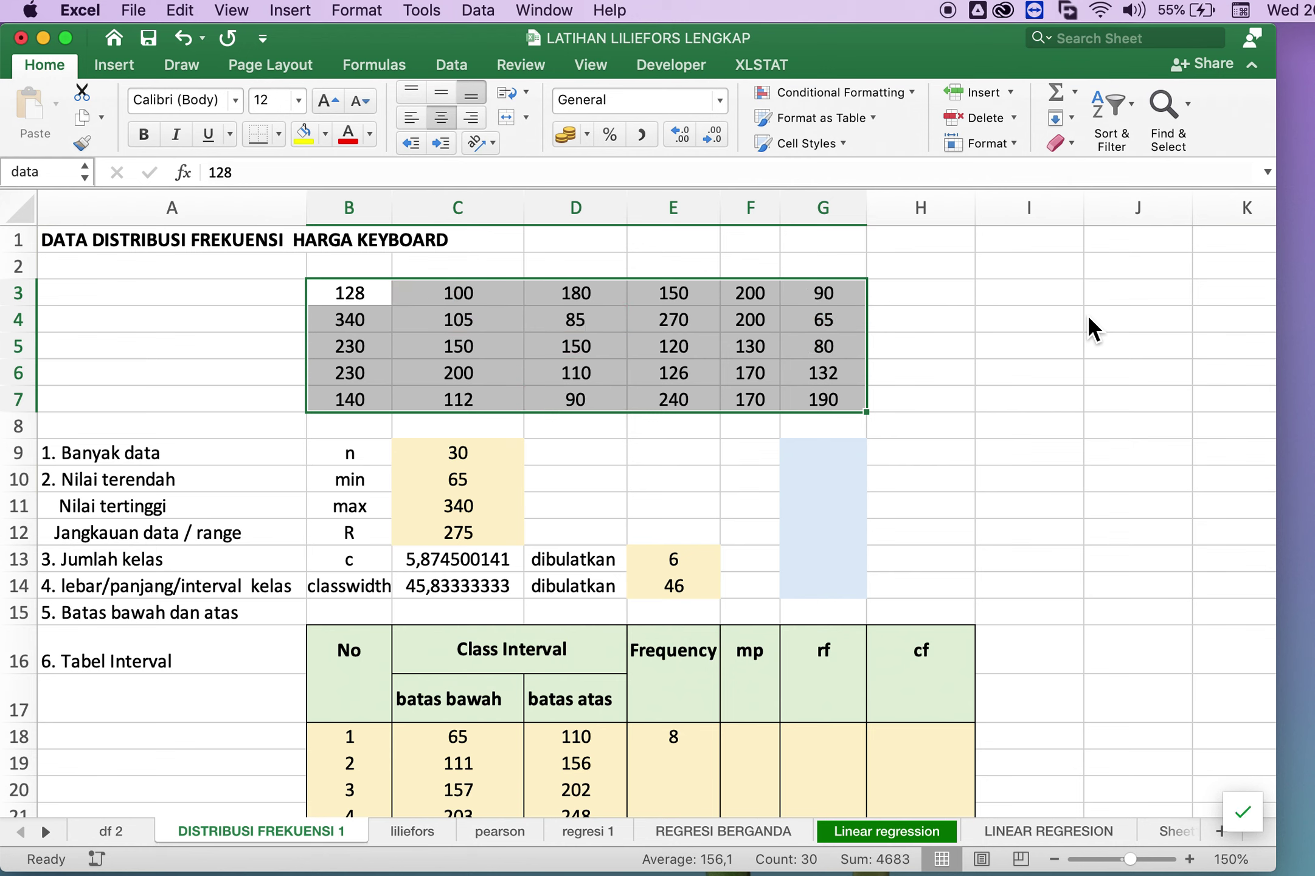
{"action": "left_click", "coordinate": [678, 764]}
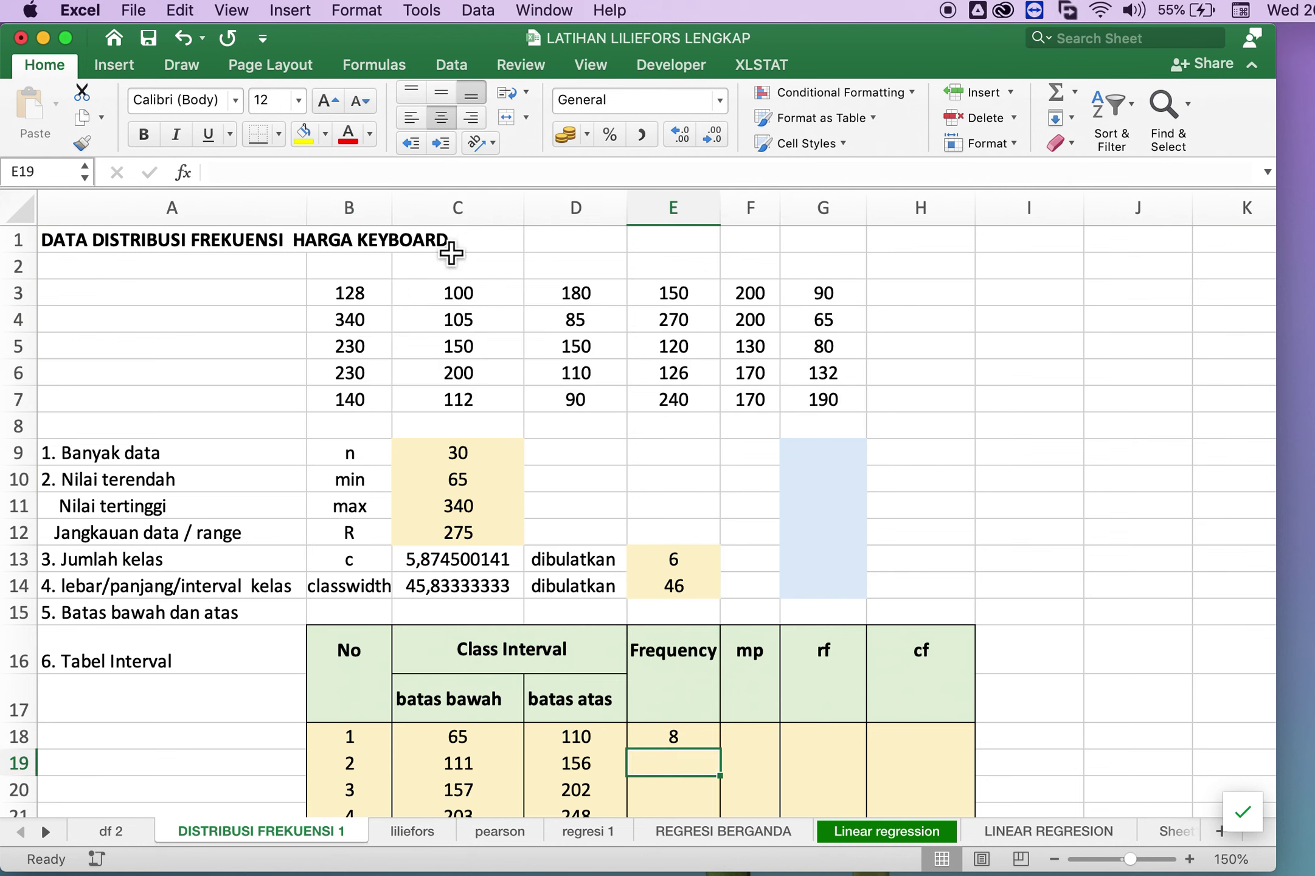
{"action": "left_click_drag", "start_coordinate": [349, 294], "coordinate": [830, 398]}
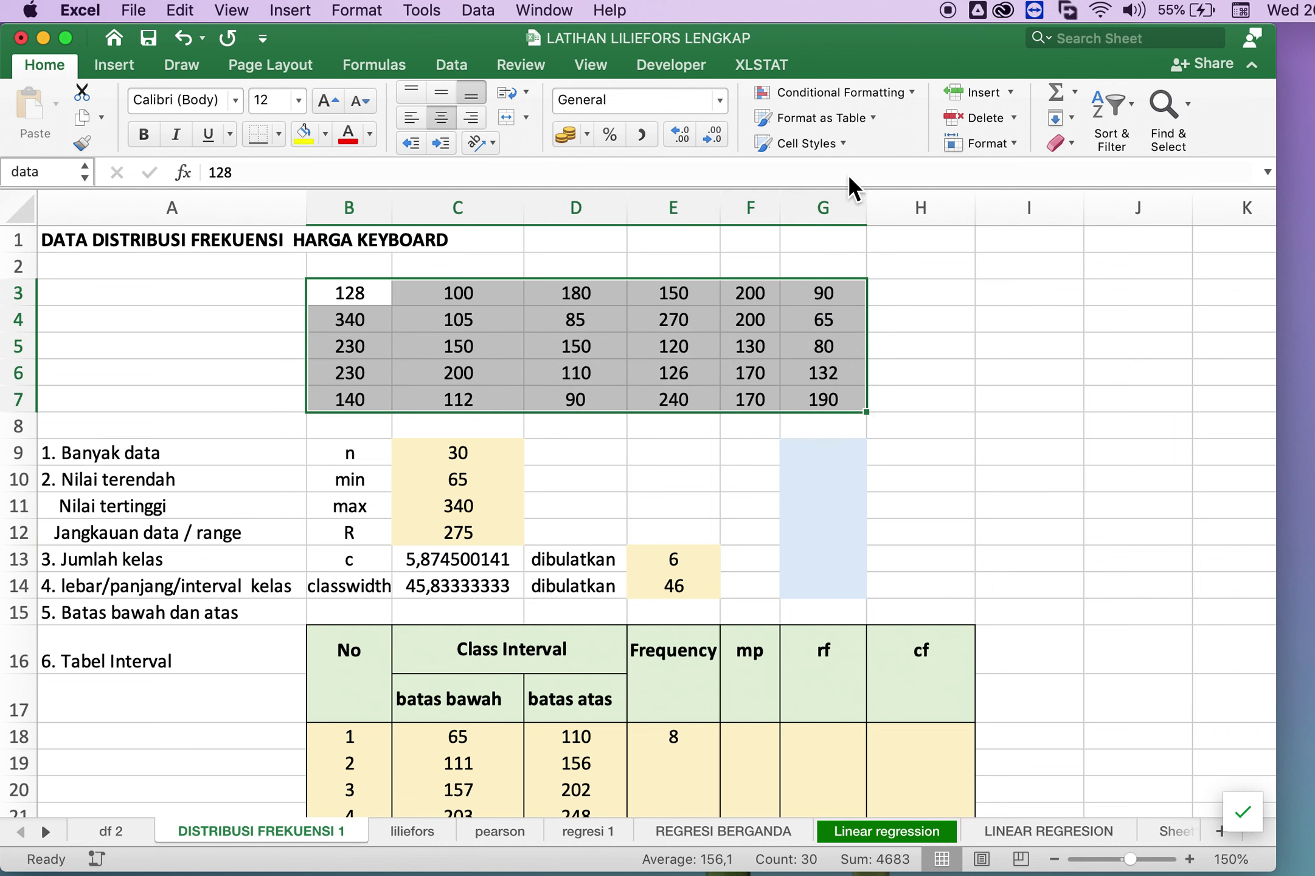
Highlight the prices between 111 and 156 for the second class.
{"action": "left_click", "coordinate": [860, 93]}
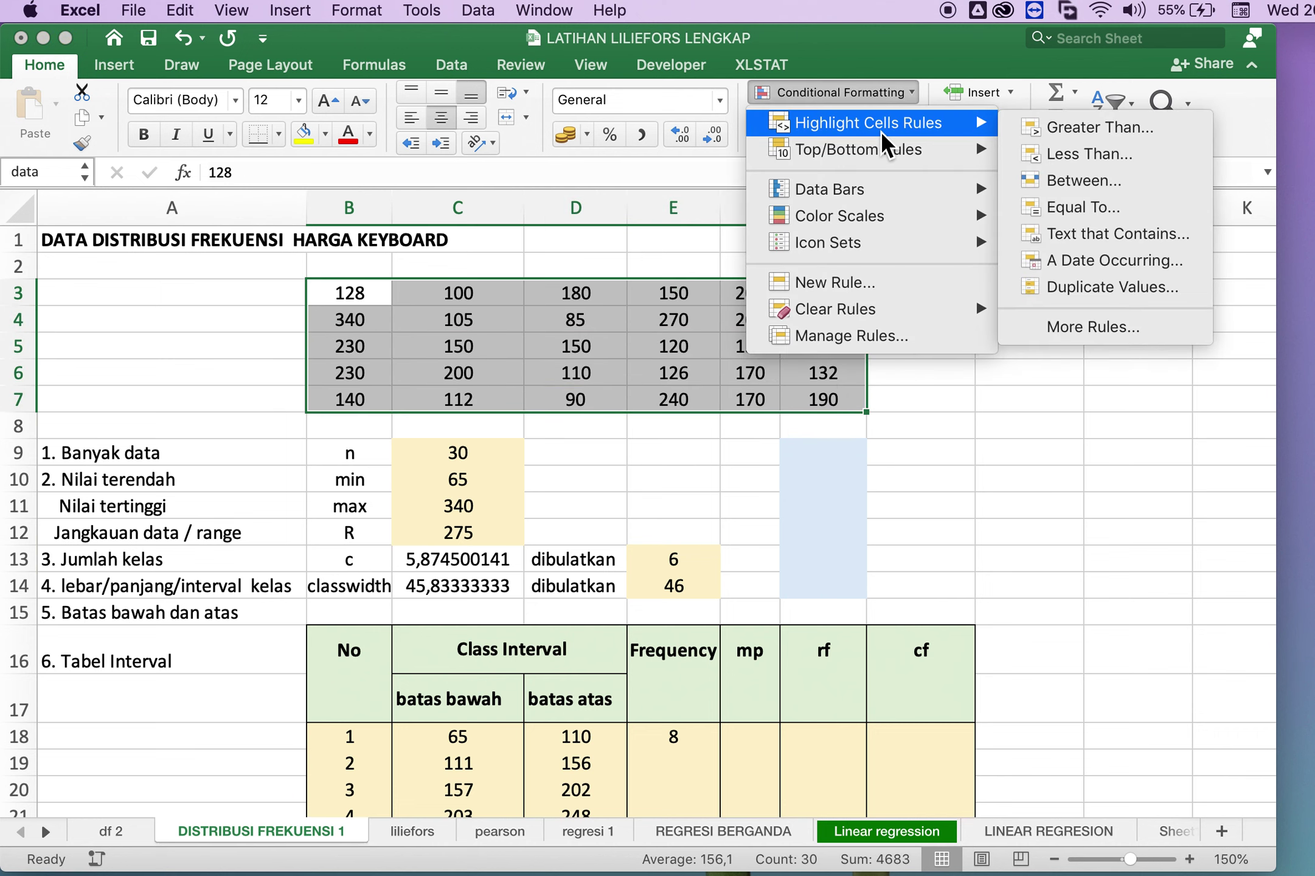
{"action": "left_click", "coordinate": [1081, 182]}
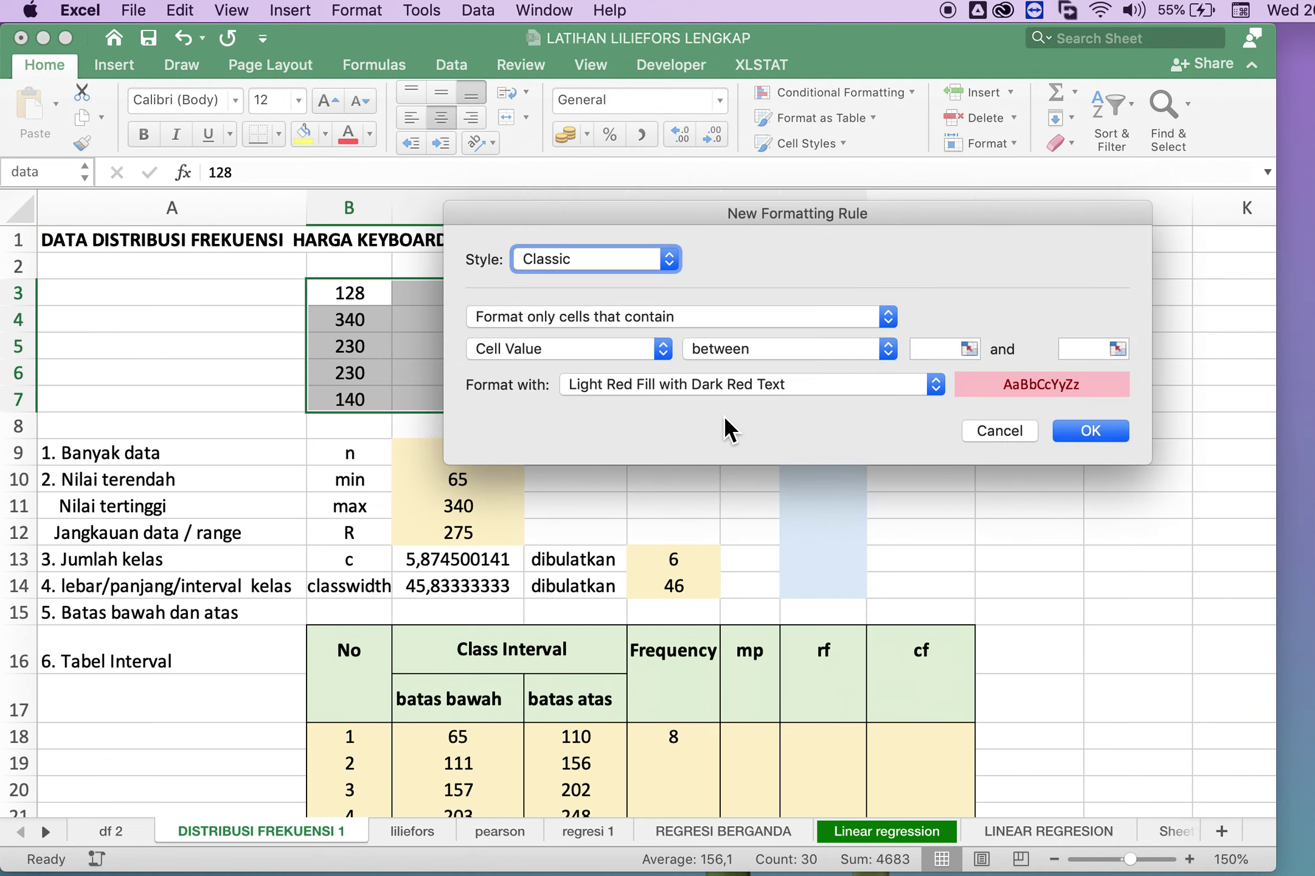
{"action": "left_click", "coordinate": [947, 341]}
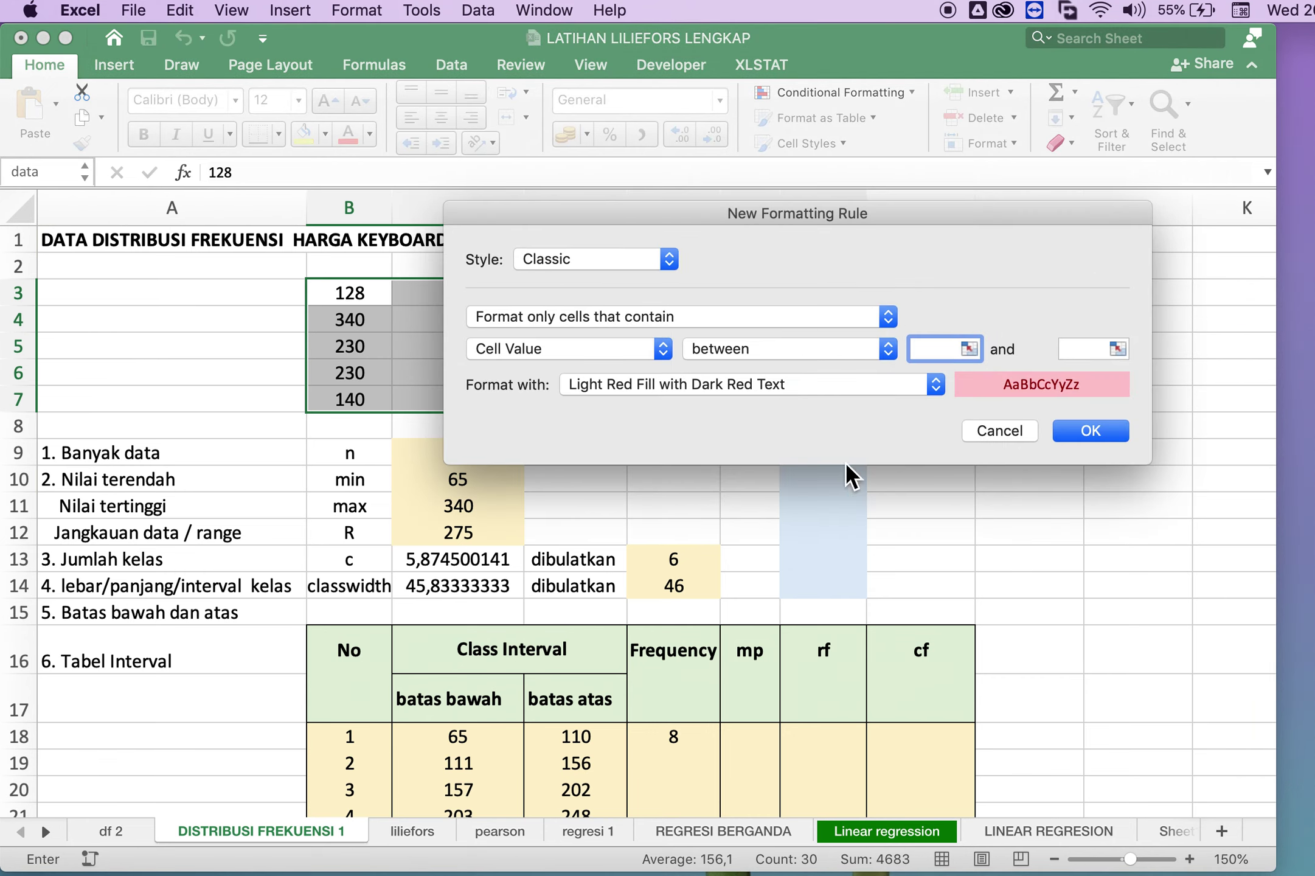
{"action": "type", "text": "111"}
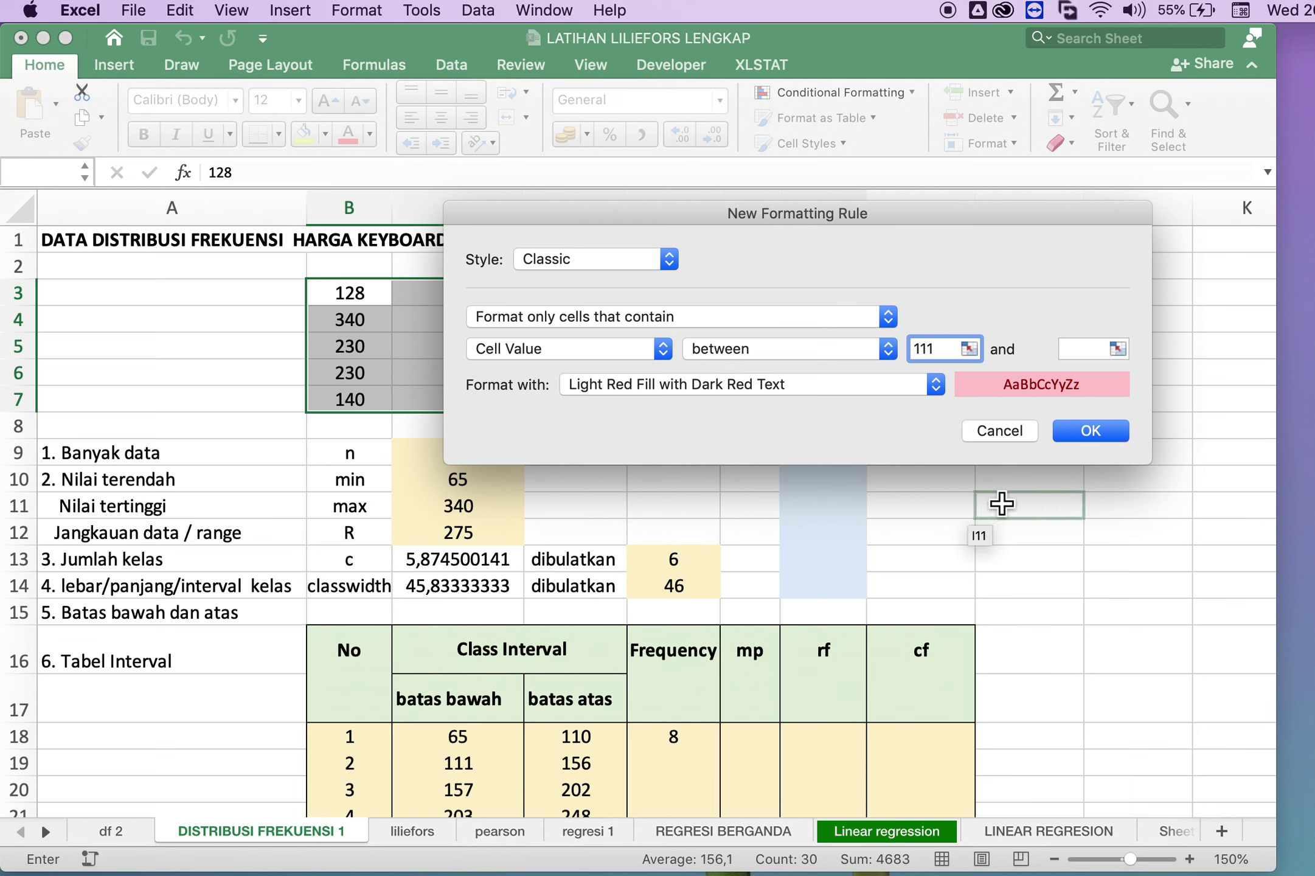
{"action": "left_click", "coordinate": [1086, 349]}
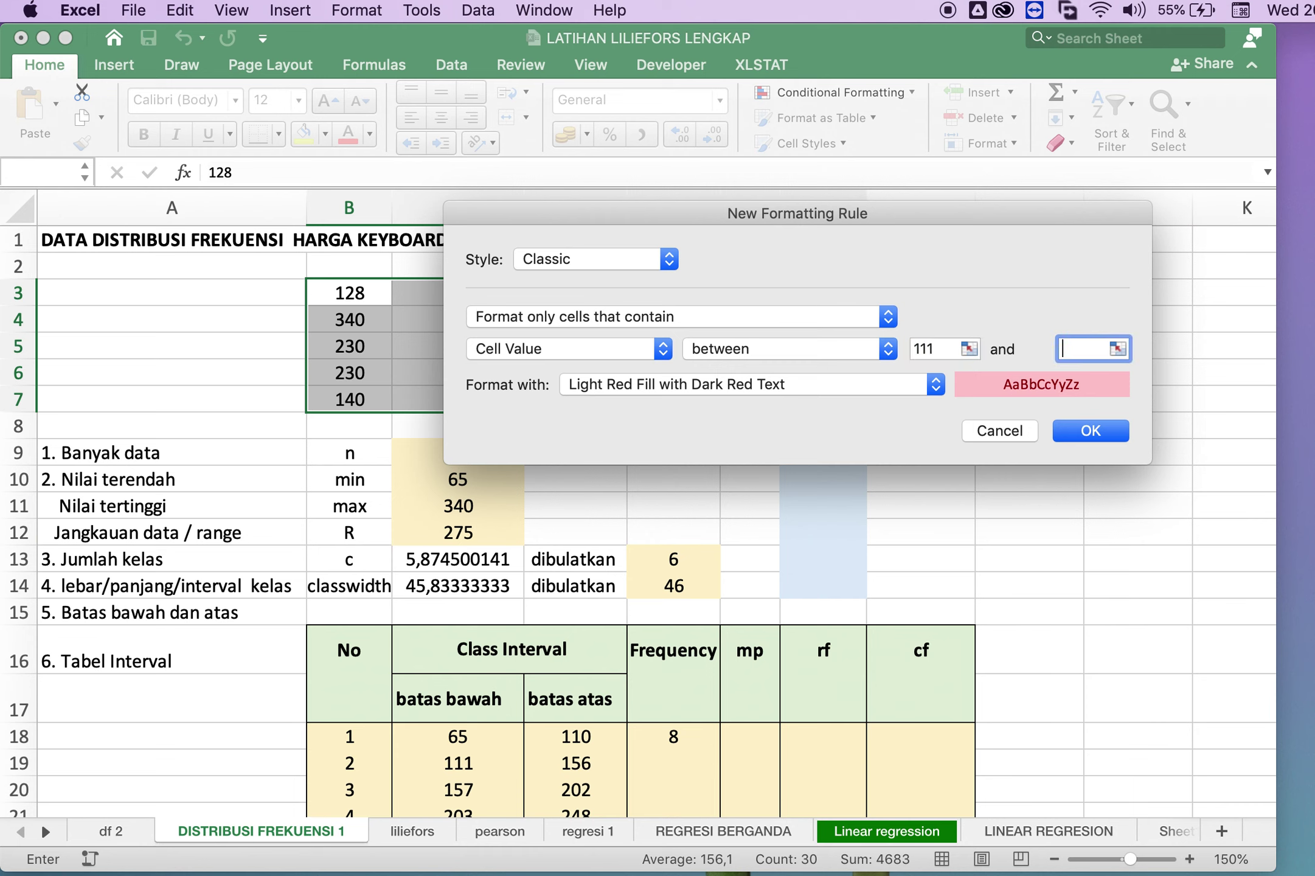
{"action": "type", "text": "156"}
{"action": "left_click", "coordinate": [1107, 431]}
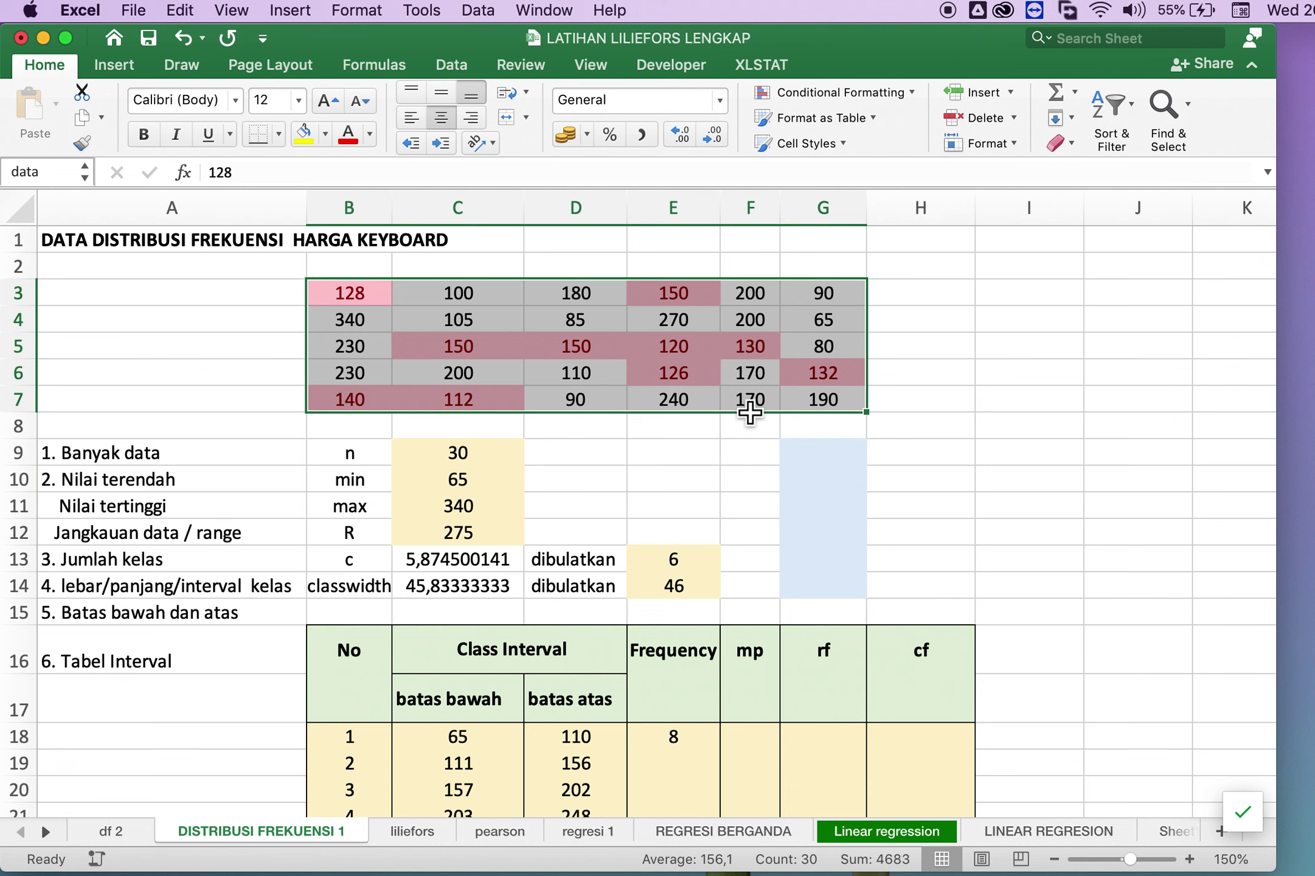
Enter 10 as the second class's frequency in E19.
{"action": "left_click", "coordinate": [682, 770]}
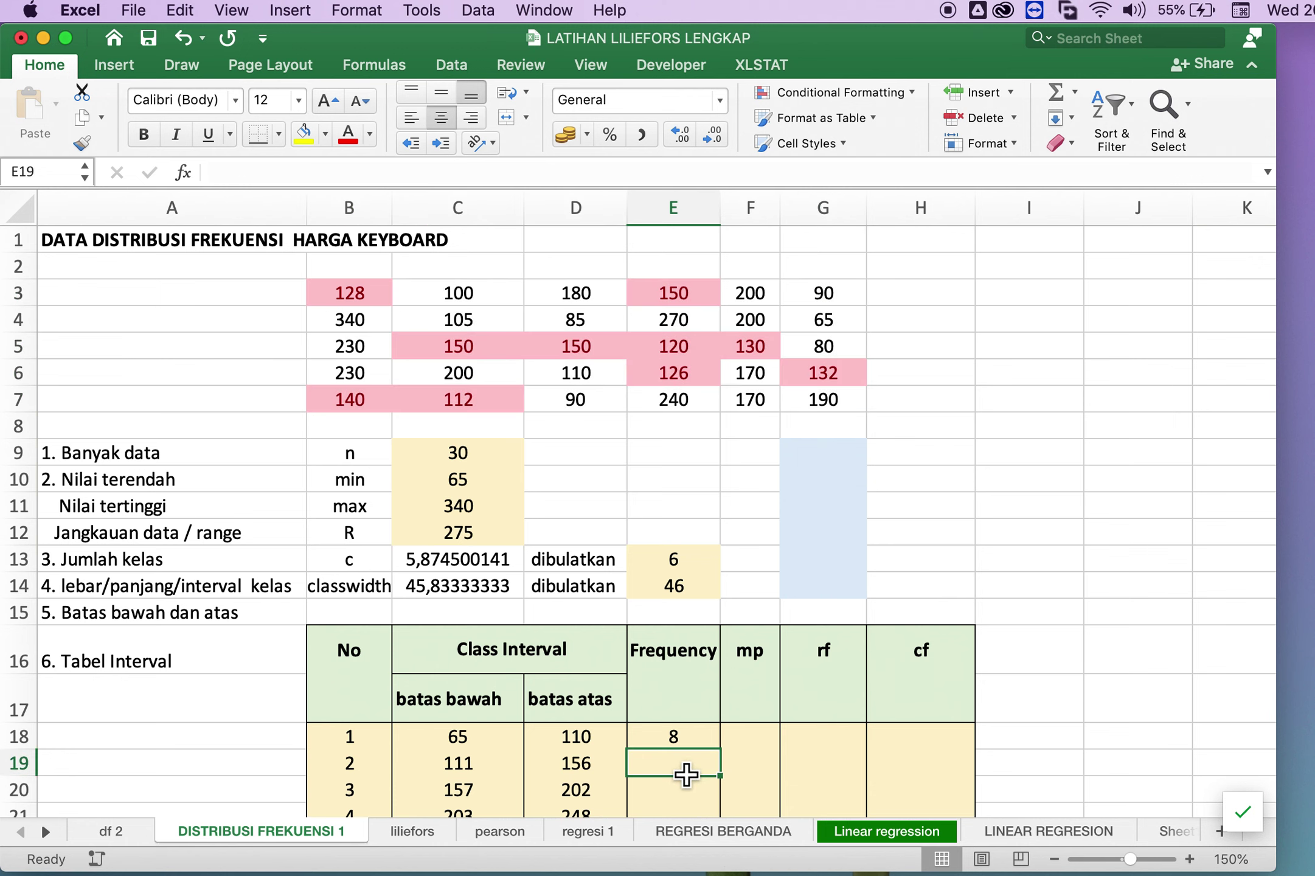
{"action": "type", "text": "10"}
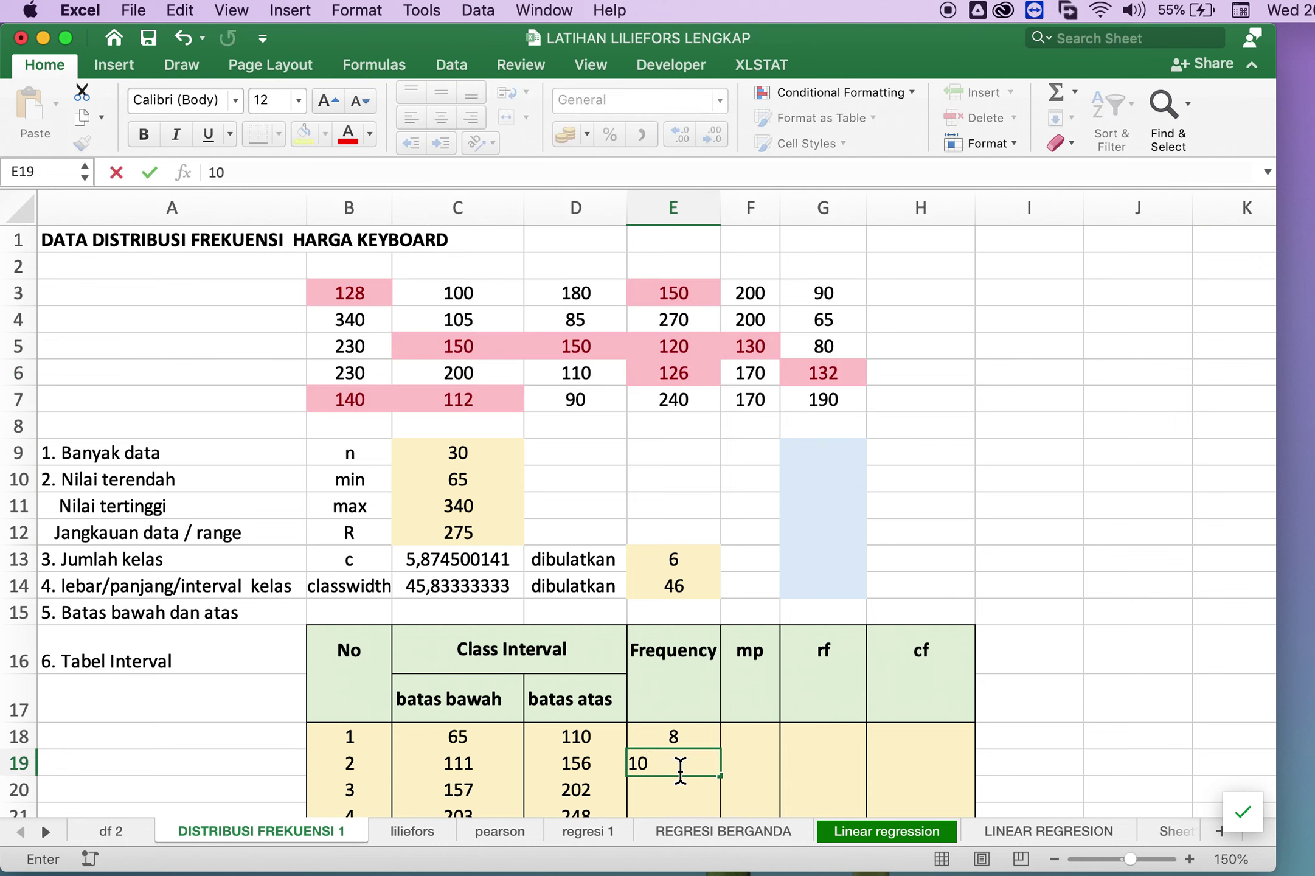
{"action": "left_click", "coordinate": [680, 770]}
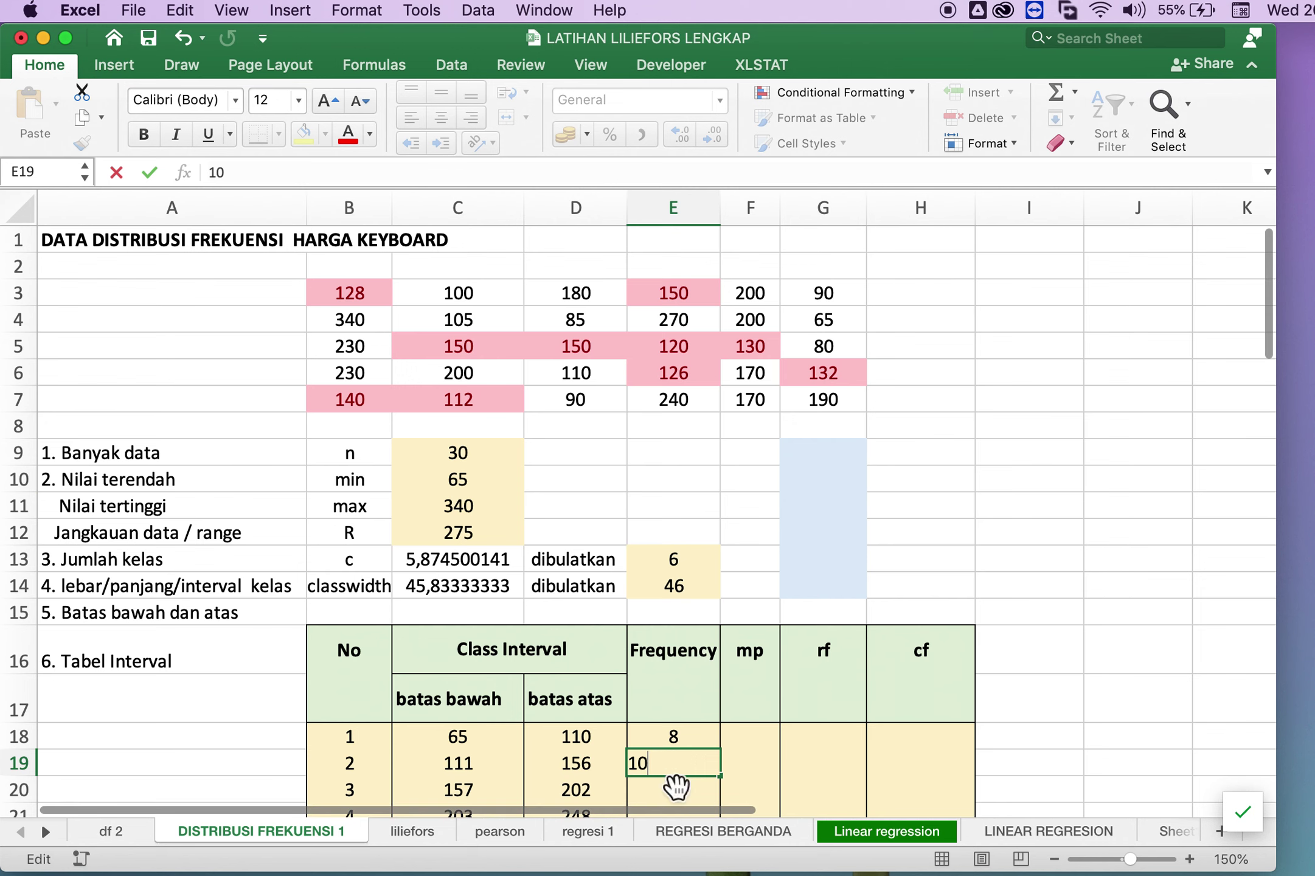
{"action": "key", "text": "Return"}
{"action": "scroll", "coordinate": [674, 574], "scroll_direction": "down", "scroll_amount": 5}
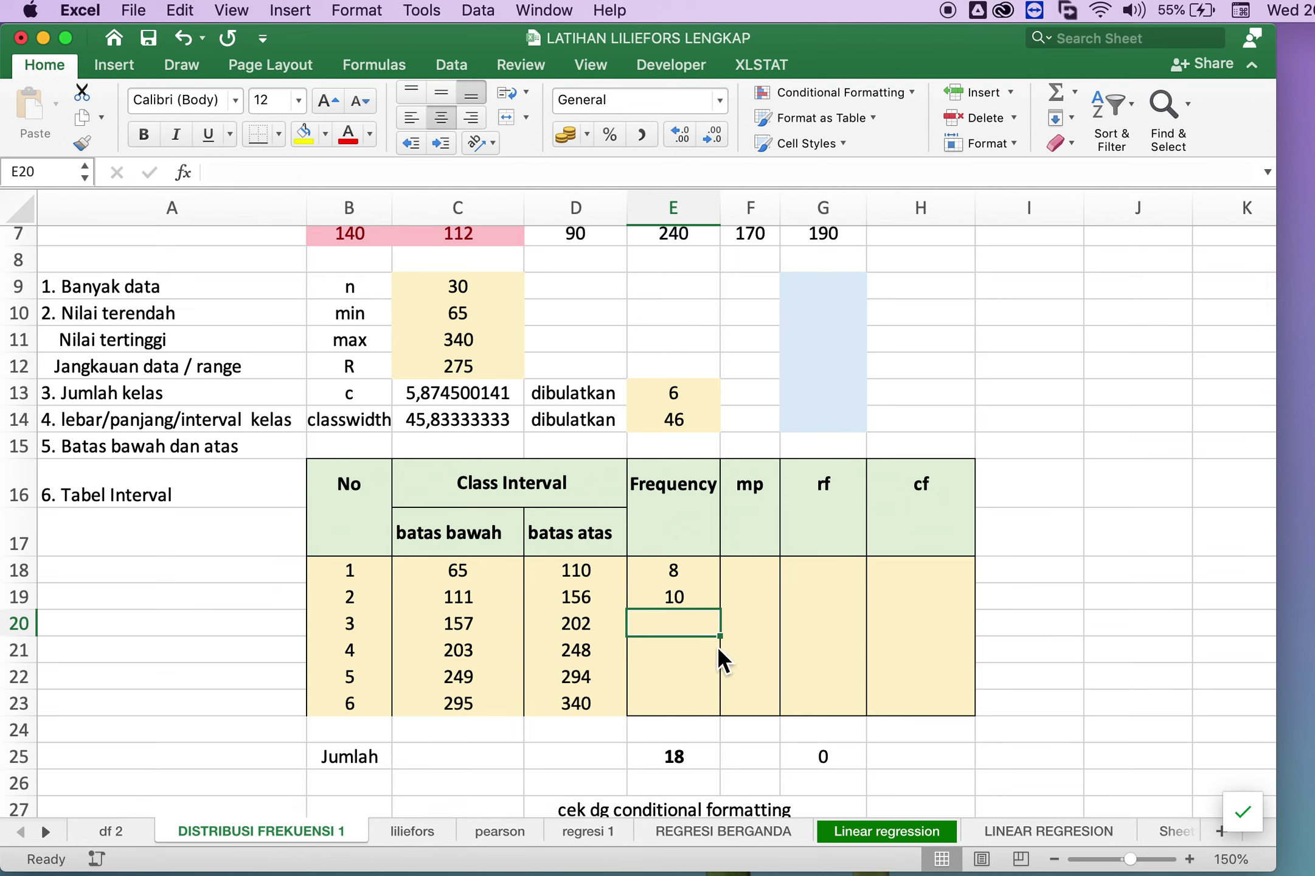
{"action": "key", "text": "cmd+Tab"}
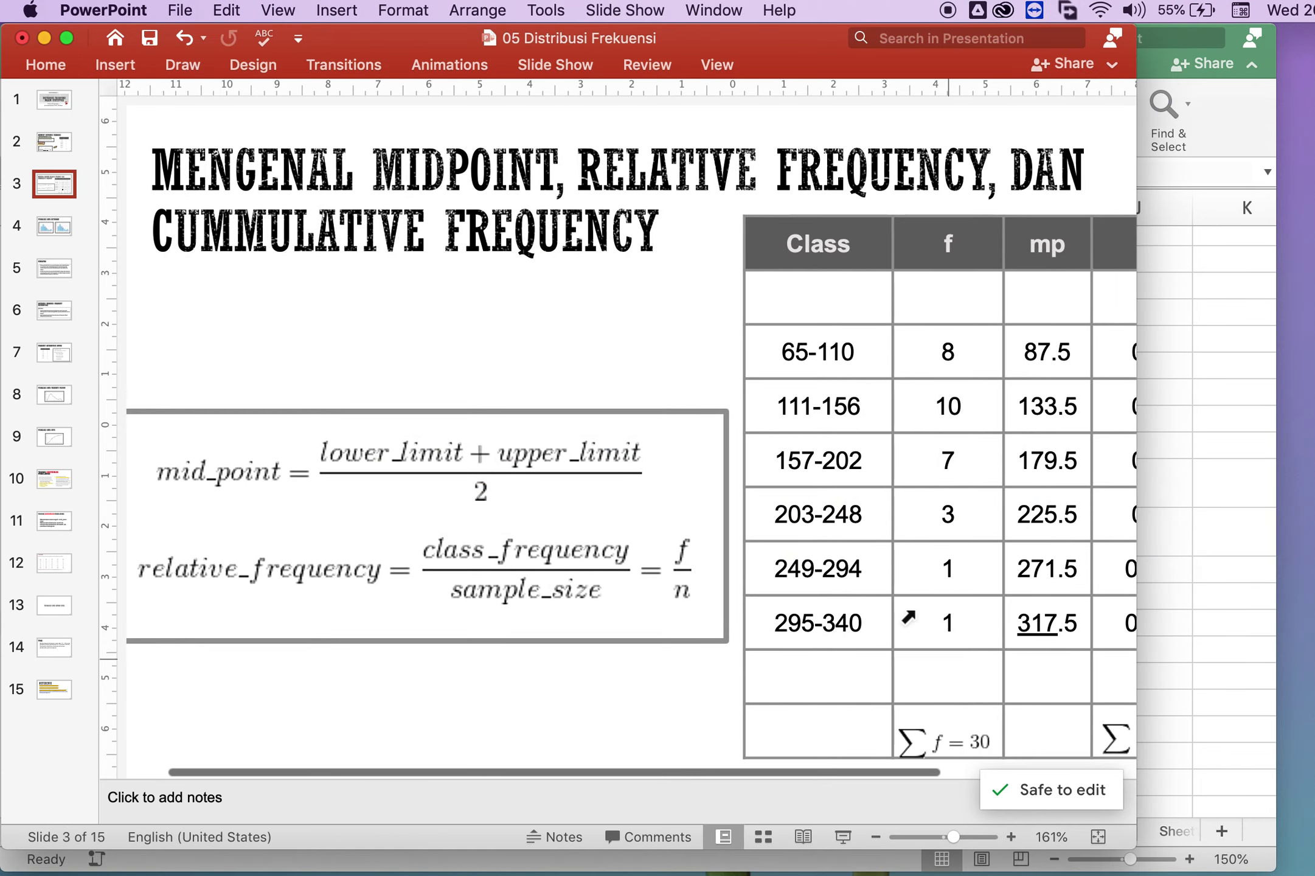
Scroll and zoom out the PowerPoint slide to show its full frequency table, then return to Excel.
{"action": "scroll", "coordinate": [908, 617], "scroll_direction": "right", "scroll_amount": 3}
{"action": "key", "text": "super+minus"}
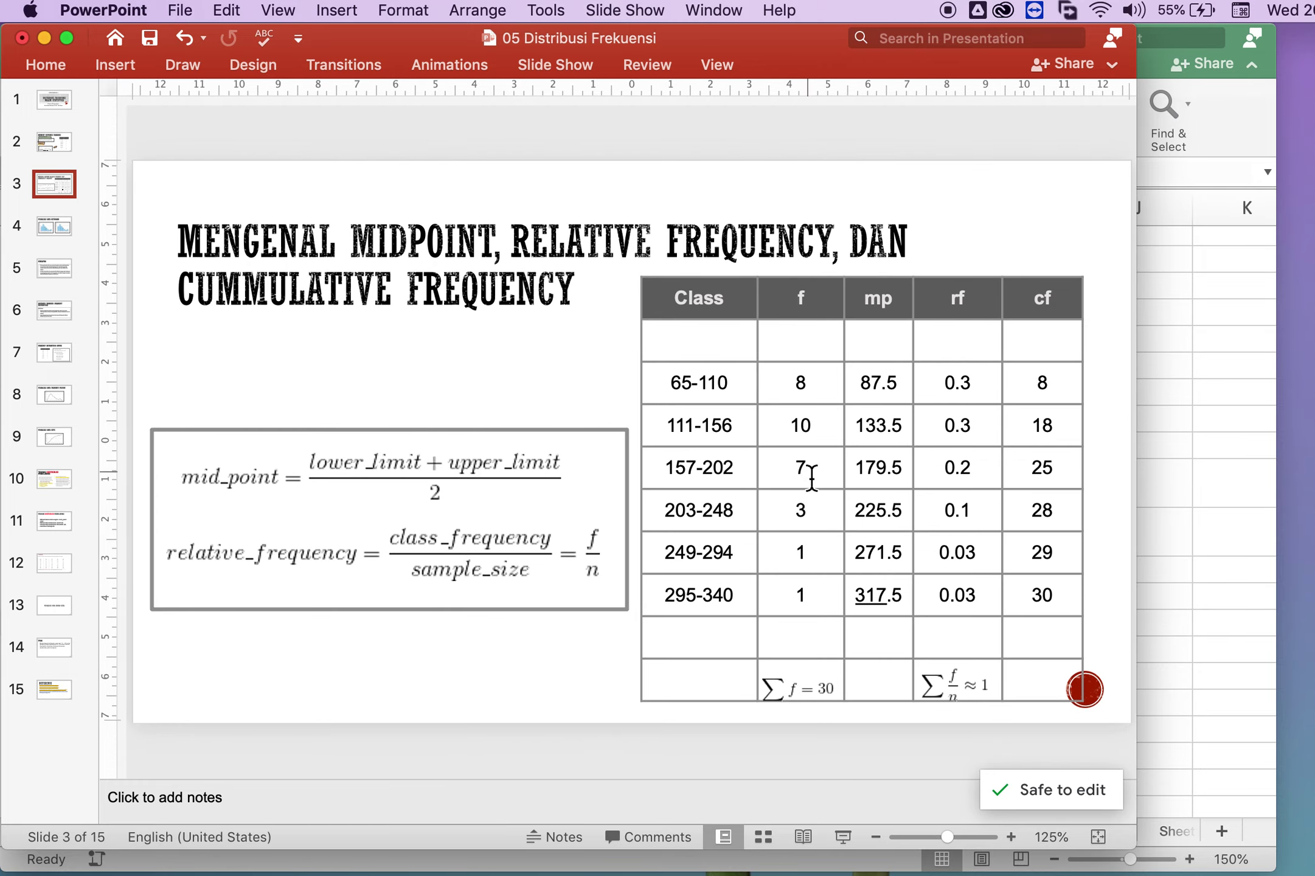
{"action": "left_click", "coordinate": [1232, 599]}
Enter frequencies 7, 3, 1 and 1 for the third through sixth classes in E20:E23.
{"action": "type", "text": "73"}
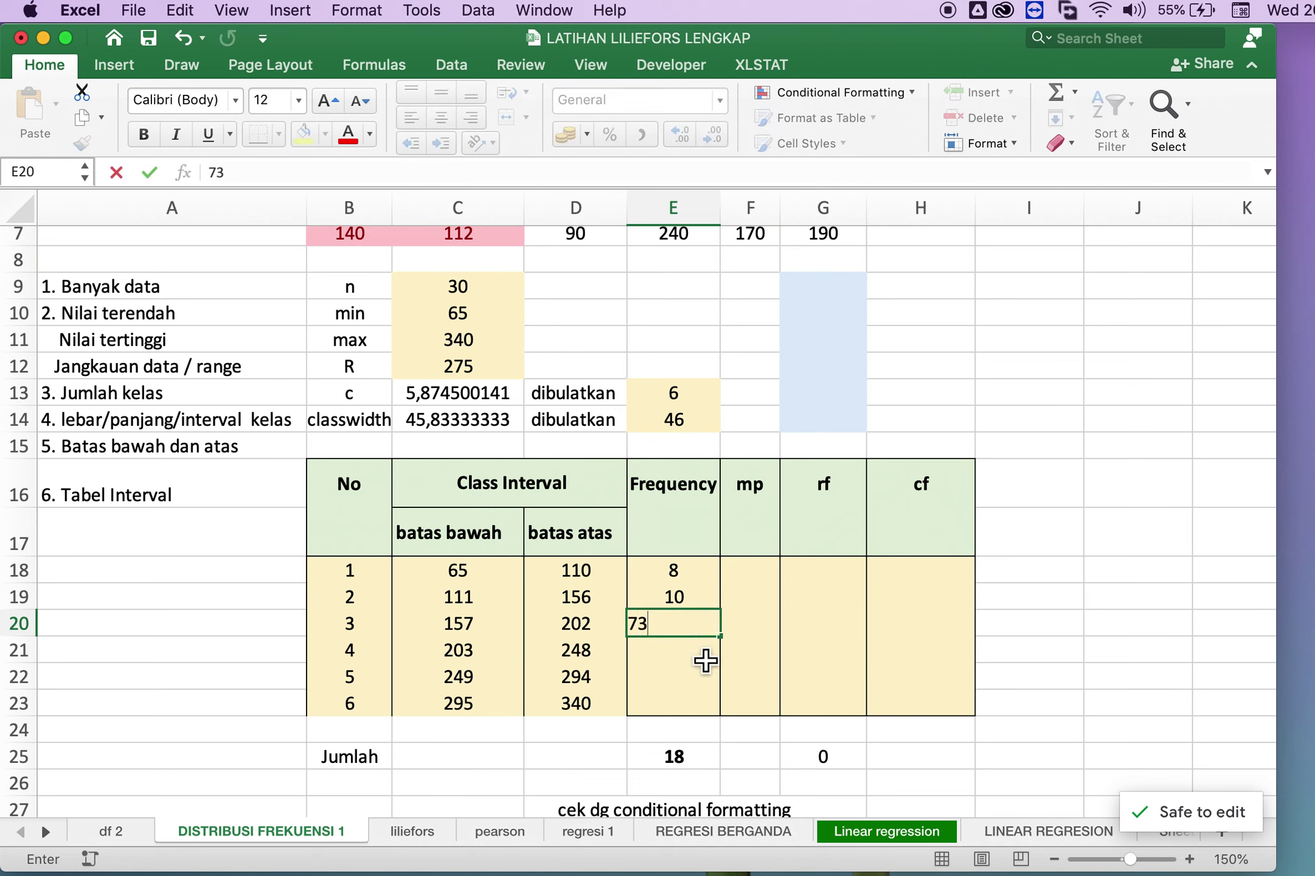
{"action": "key", "text": "BackSpace"}
{"action": "key", "text": "Return"}
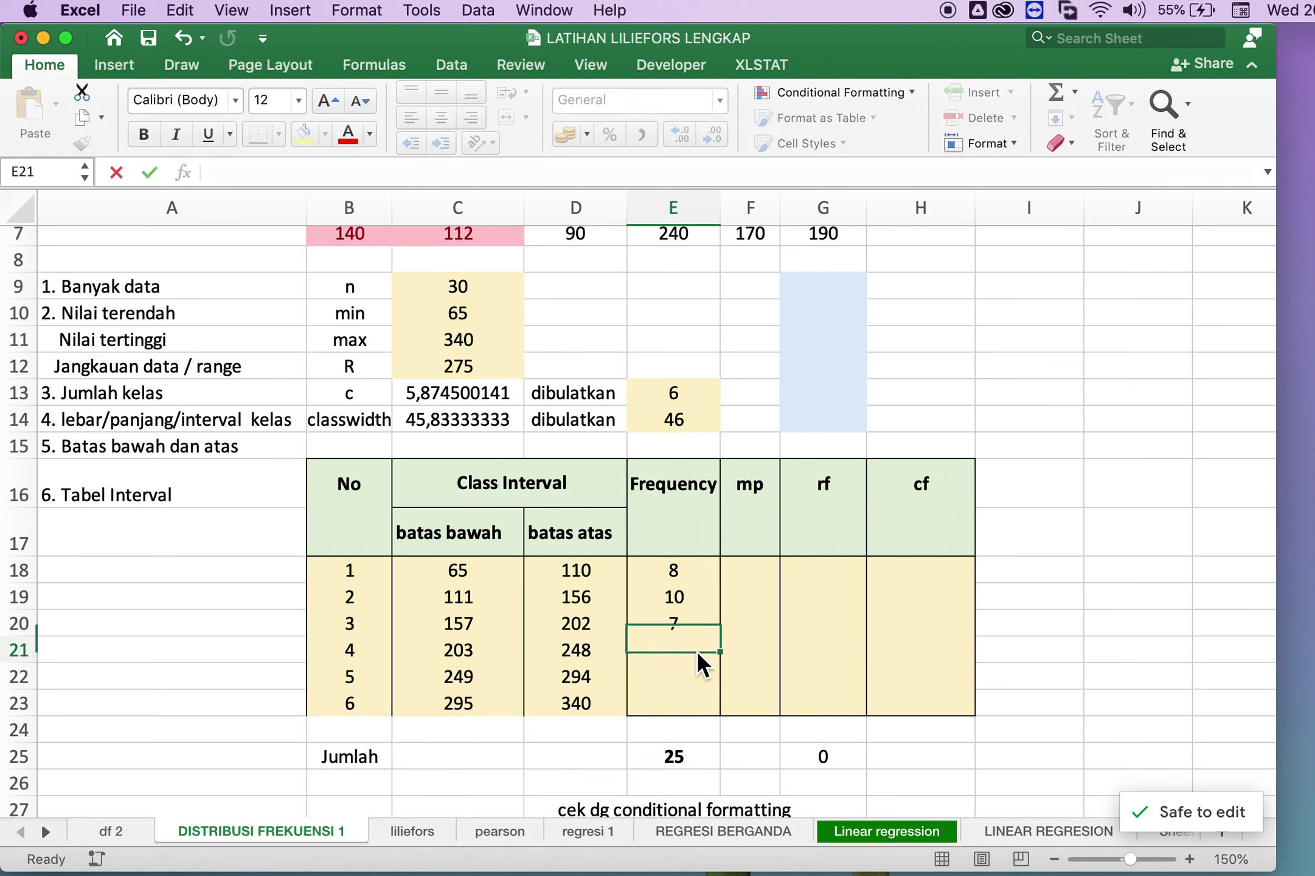
{"action": "type", "text": "3"}
{"action": "key", "text": "Return"}
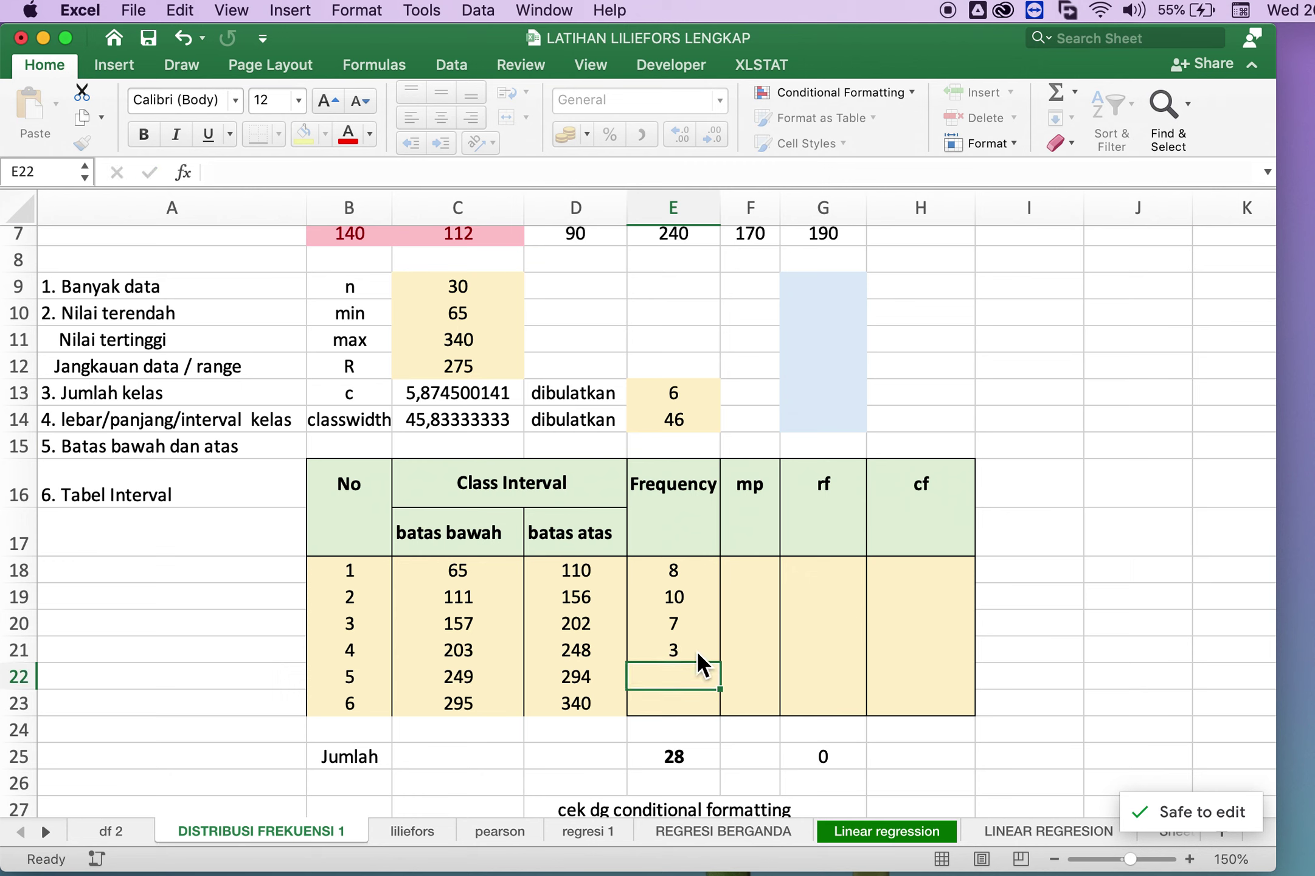
{"action": "type", "text": "1"}
{"action": "key", "text": "Return"}
{"action": "type", "text": "1"}
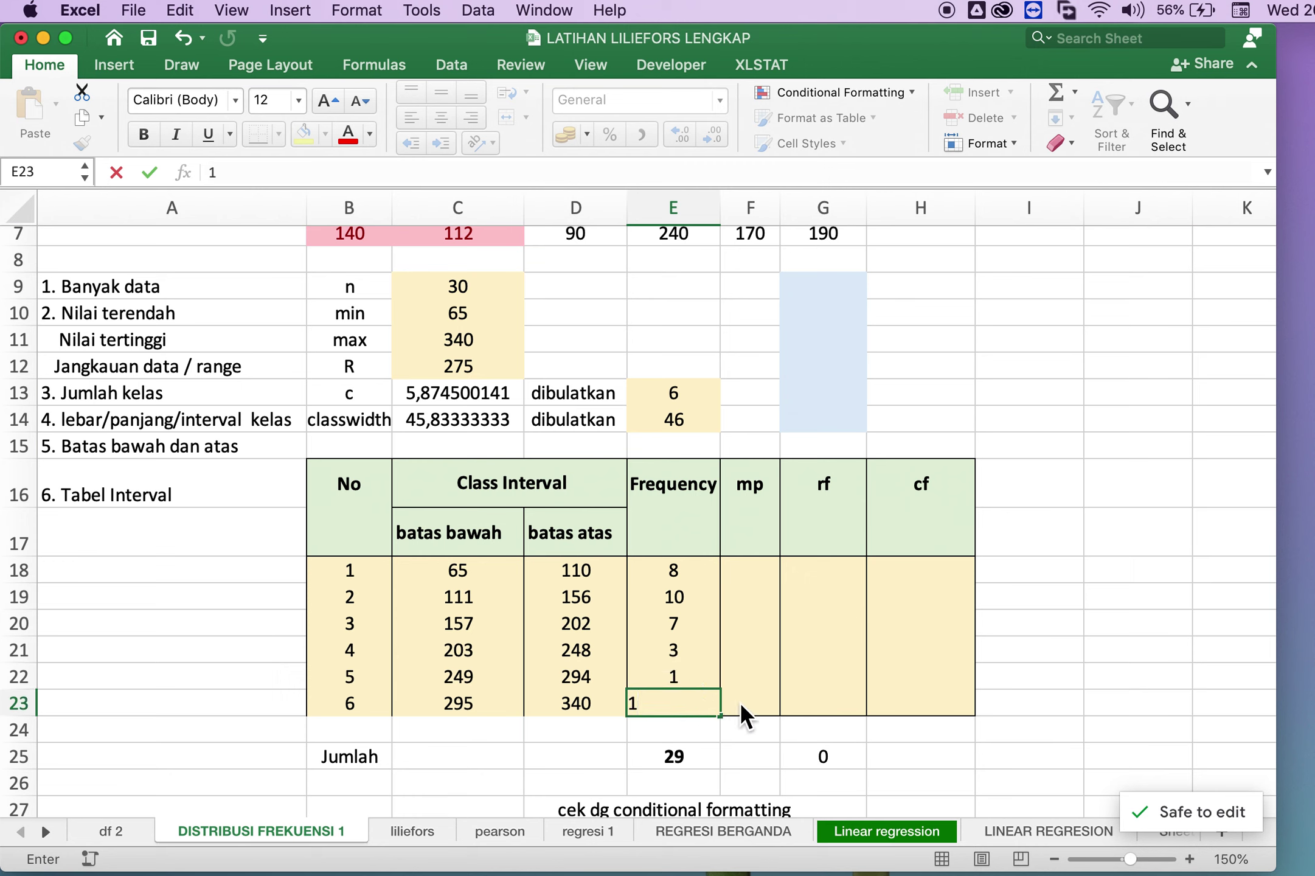
{"action": "left_click", "coordinate": [740, 702]}
Select midpoint cell F18 and check the midpoint definition on the PowerPoint slide.
{"action": "left_click", "coordinate": [754, 574]}
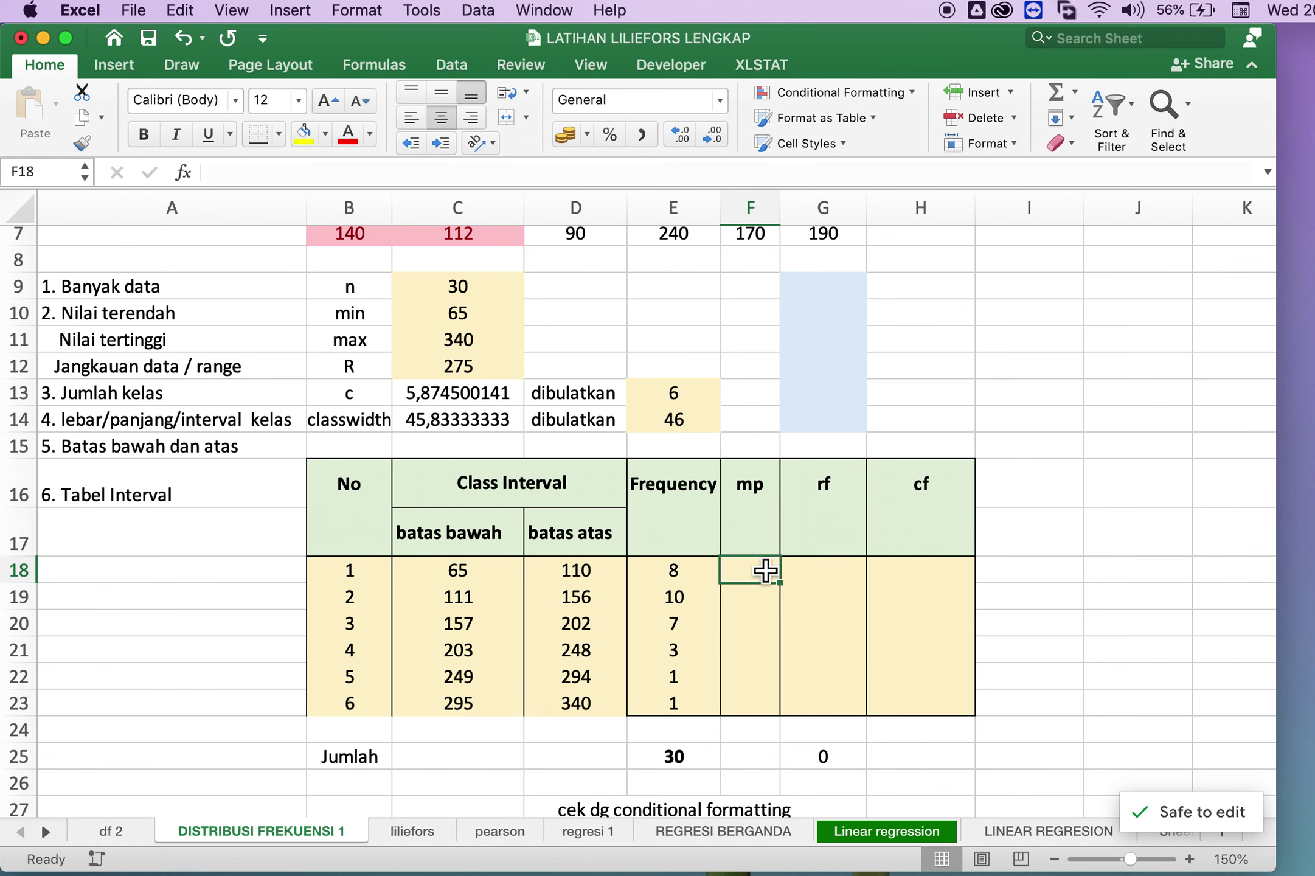
{"action": "key", "text": "super+Tab"}
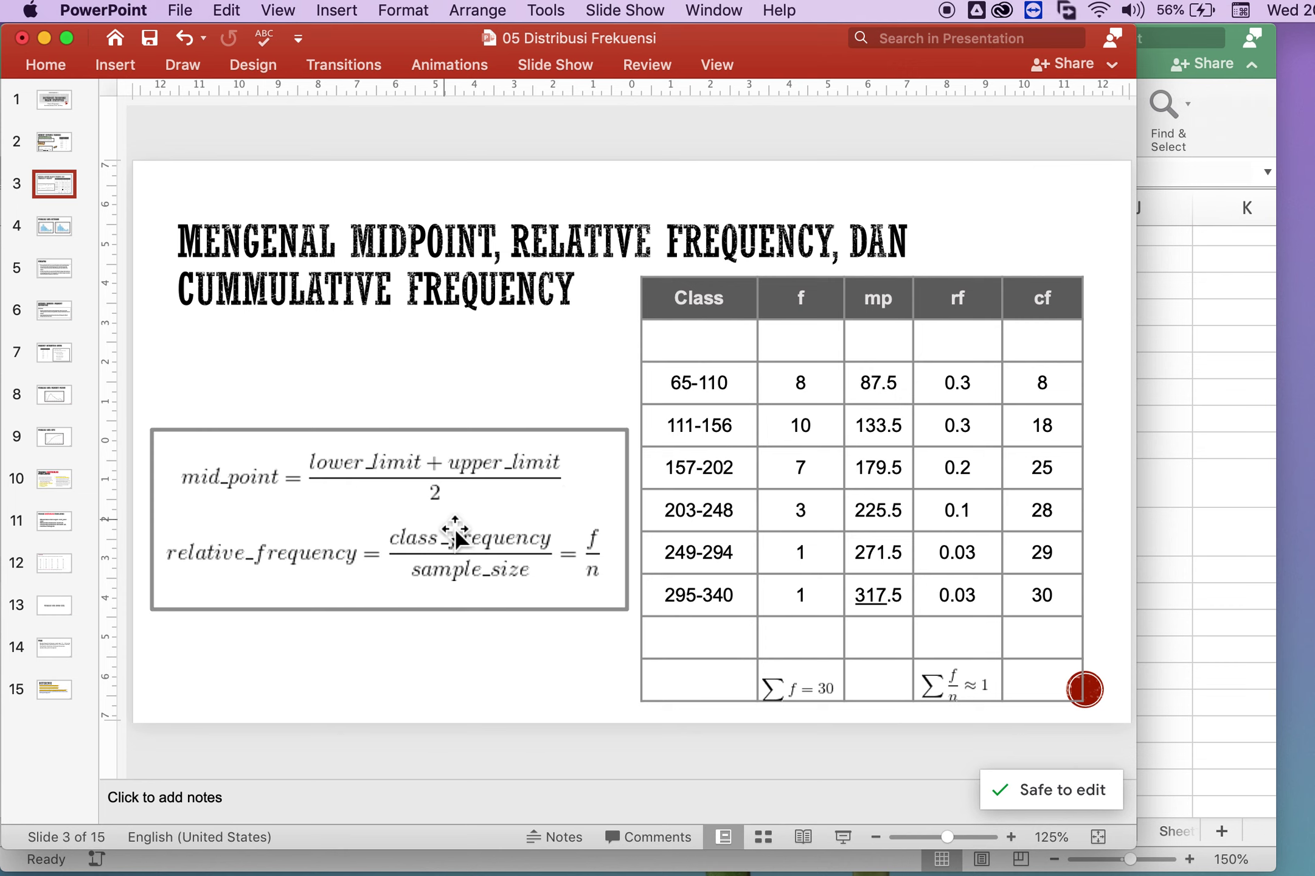
{"action": "key", "text": "super+Tab"}
{"action": "key", "text": "super+Tab"}
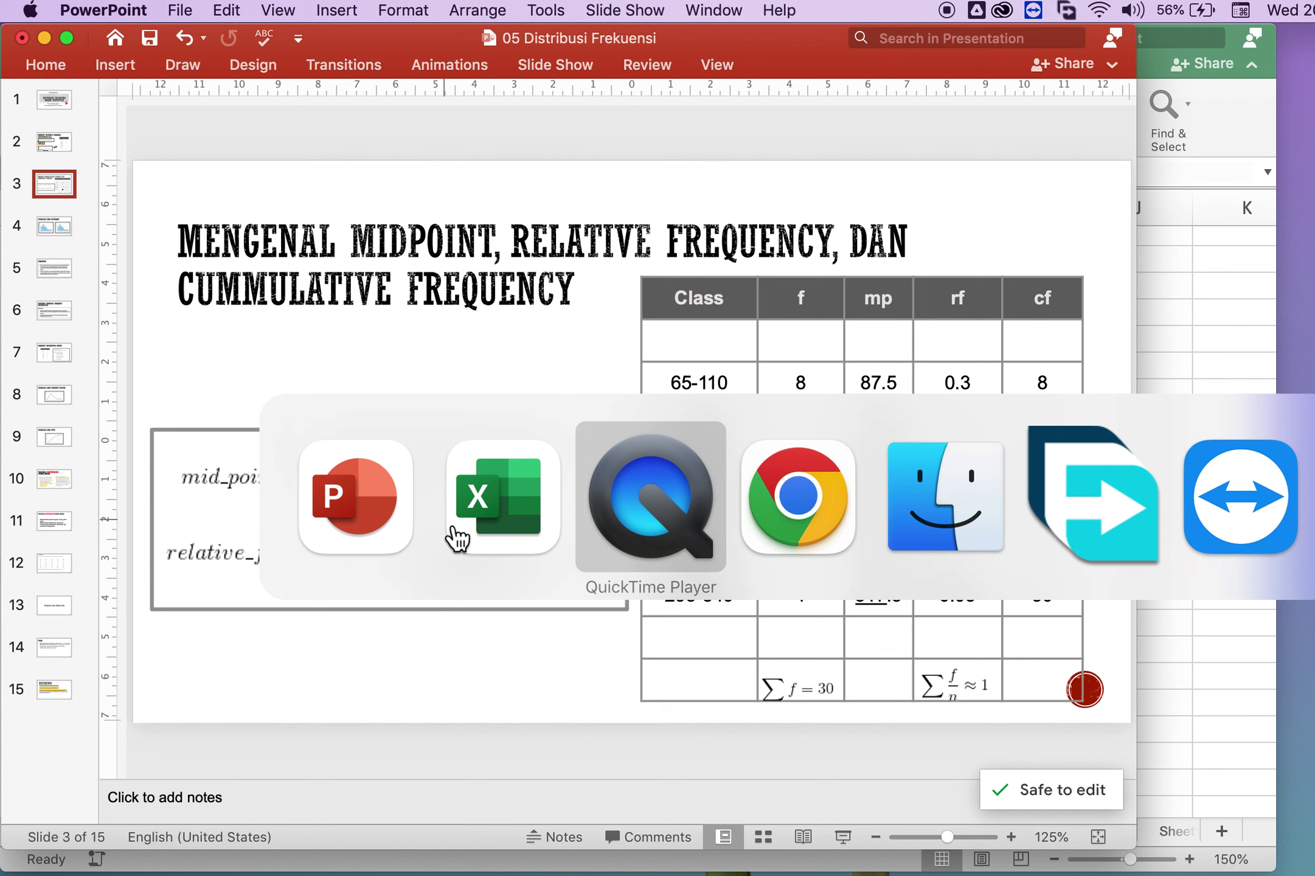
{"action": "key", "text": "super+Tab"}
{"action": "key", "text": "super+Tab"}
{"action": "key", "text": "super+Tab"}
{"action": "key", "text": "super+Tab"}
{"action": "key", "text": "super+Tab"}
{"action": "key", "text": "super+Tab"}
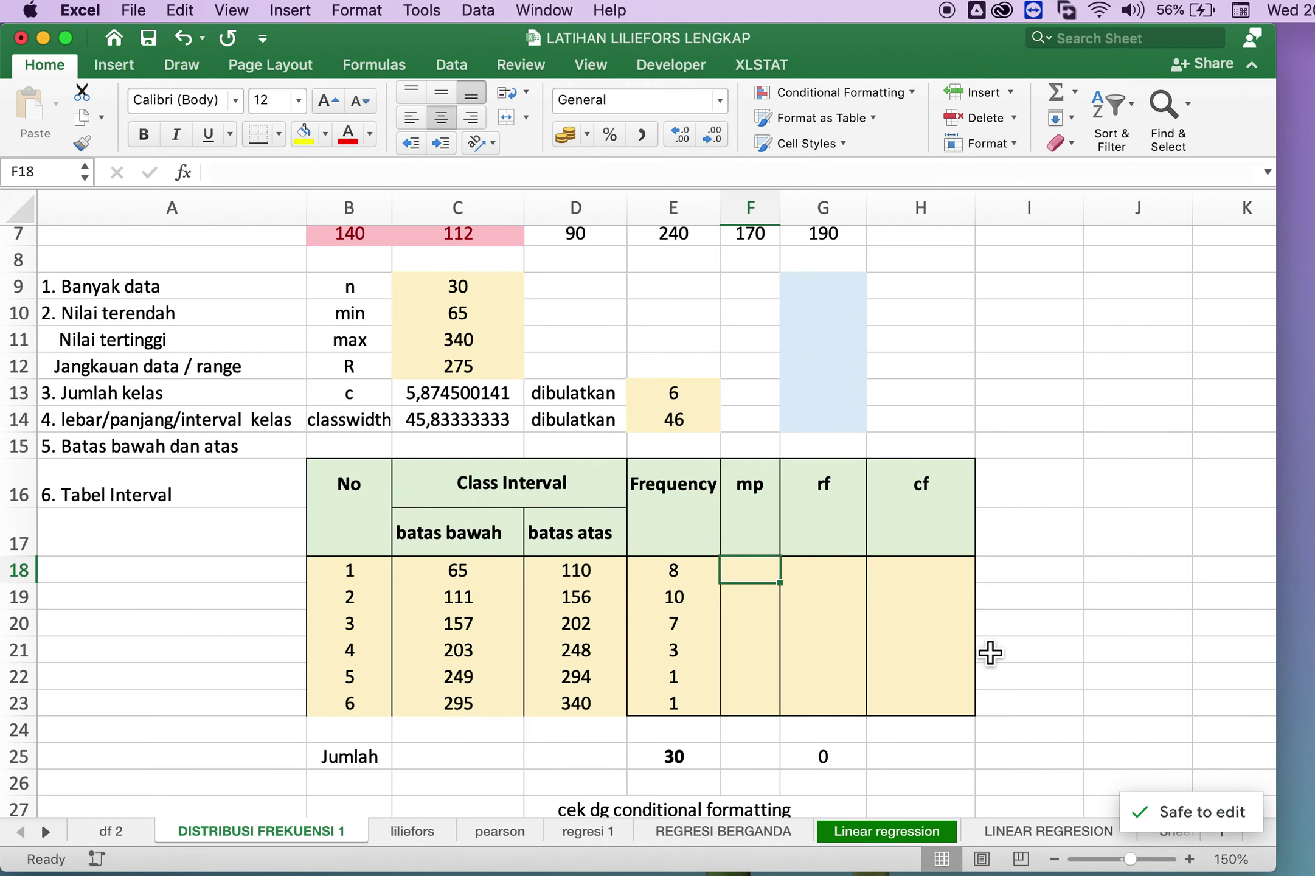
Fill F18:F23 with midpoints using =(C18+D18)/2 and delete the old totals in E25:G25.
{"action": "type", "text": "=("}
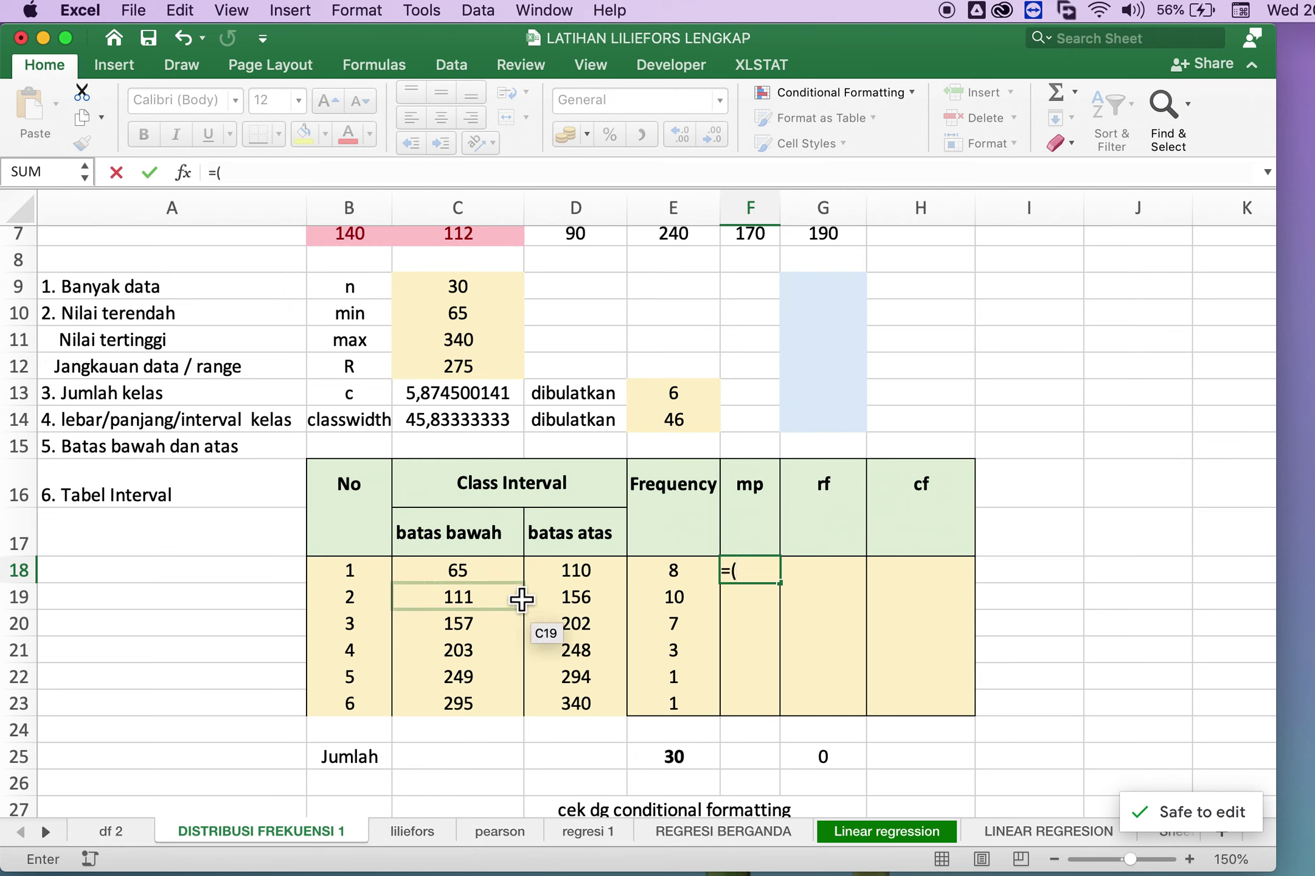
{"action": "left_click", "coordinate": [504, 581]}
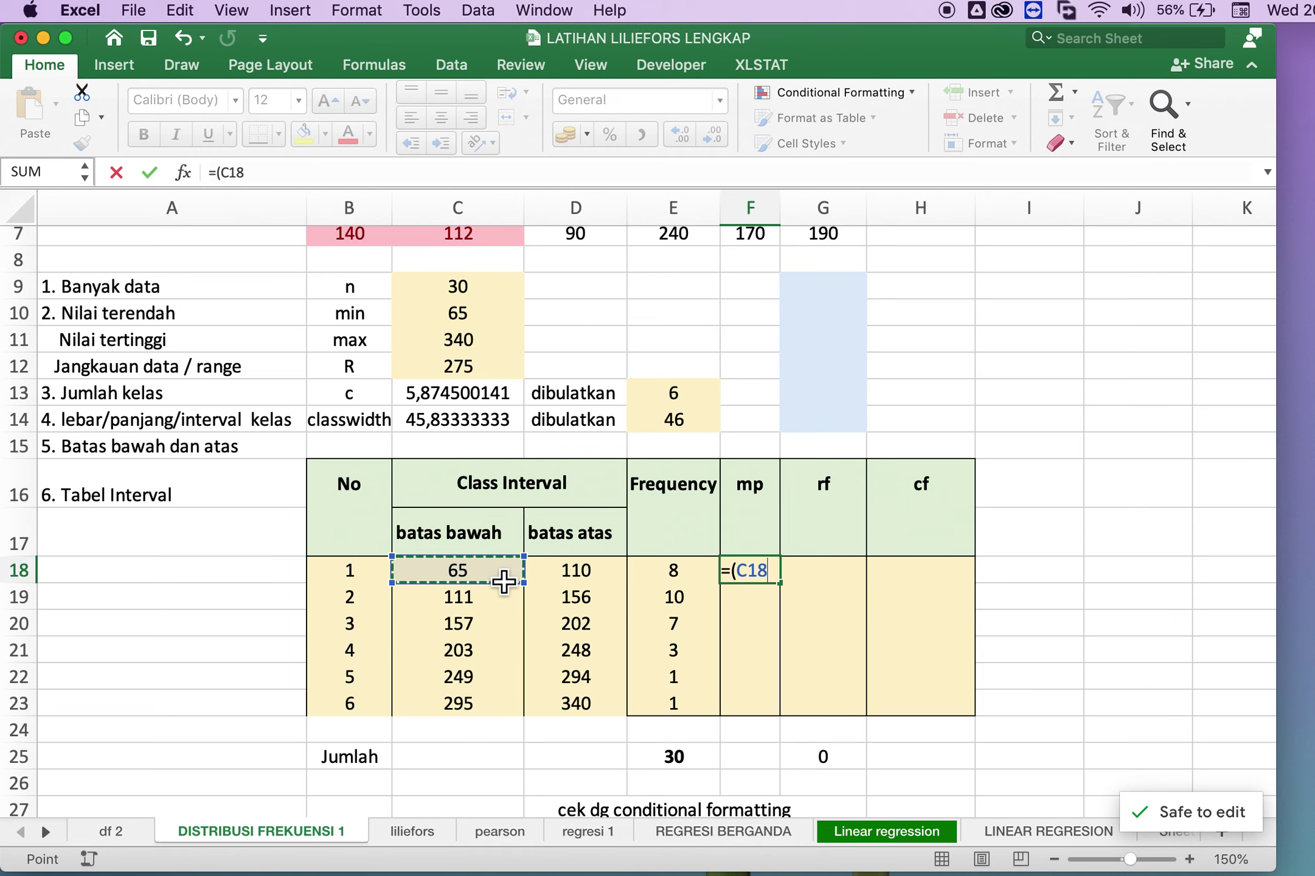
{"action": "type", "text": "+"}
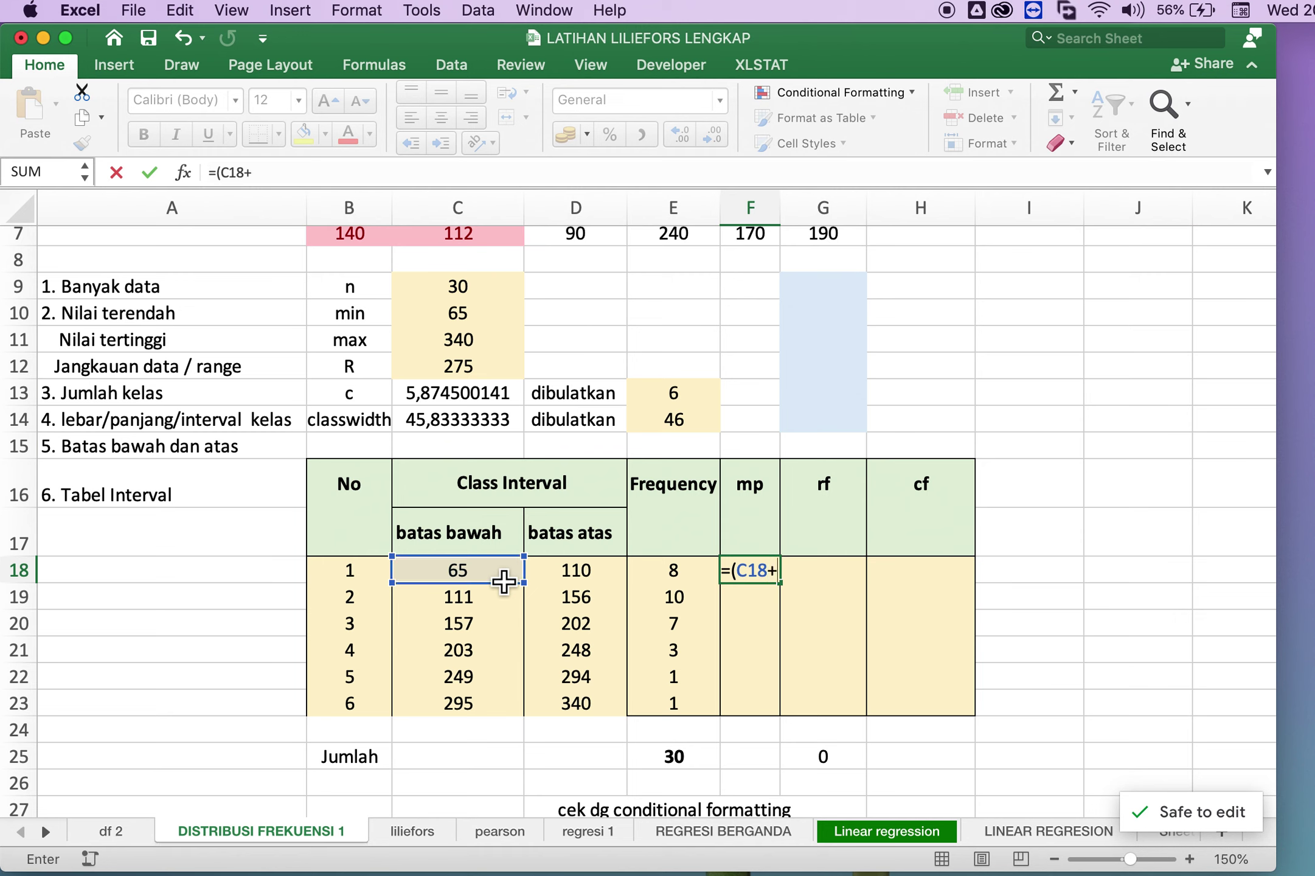
{"action": "left_click", "coordinate": [584, 583]}
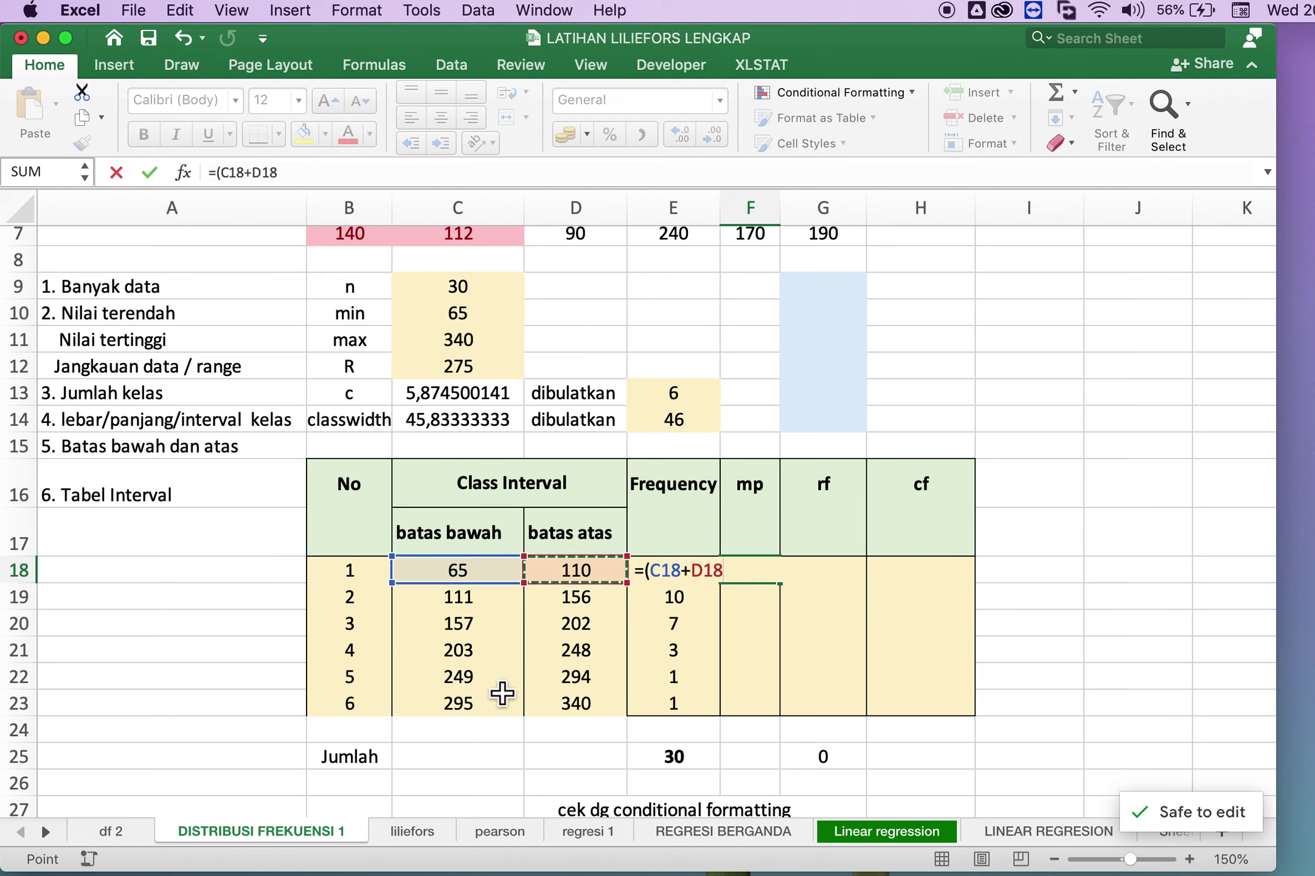
{"action": "type", "text": ")"}
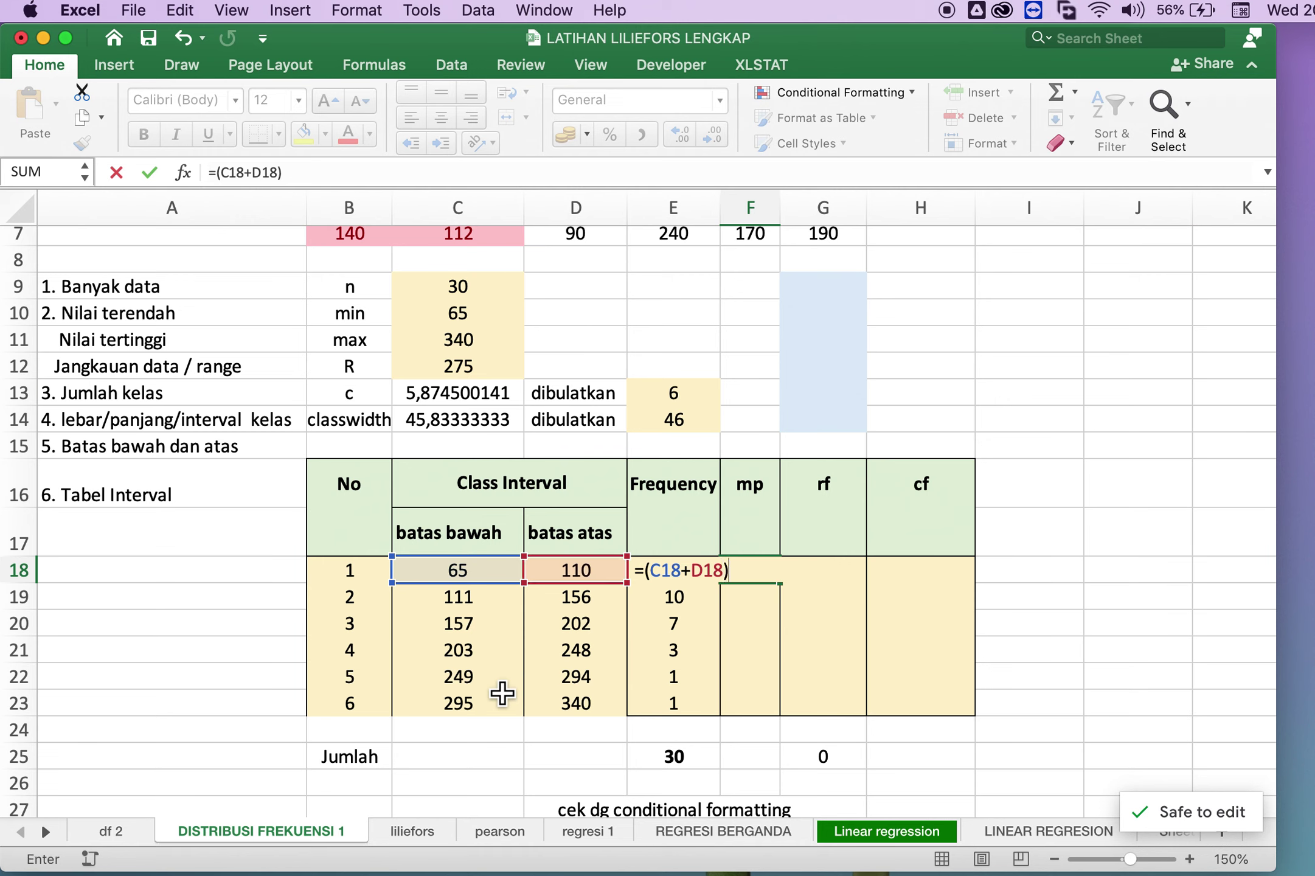
{"action": "type", "text": "/2"}
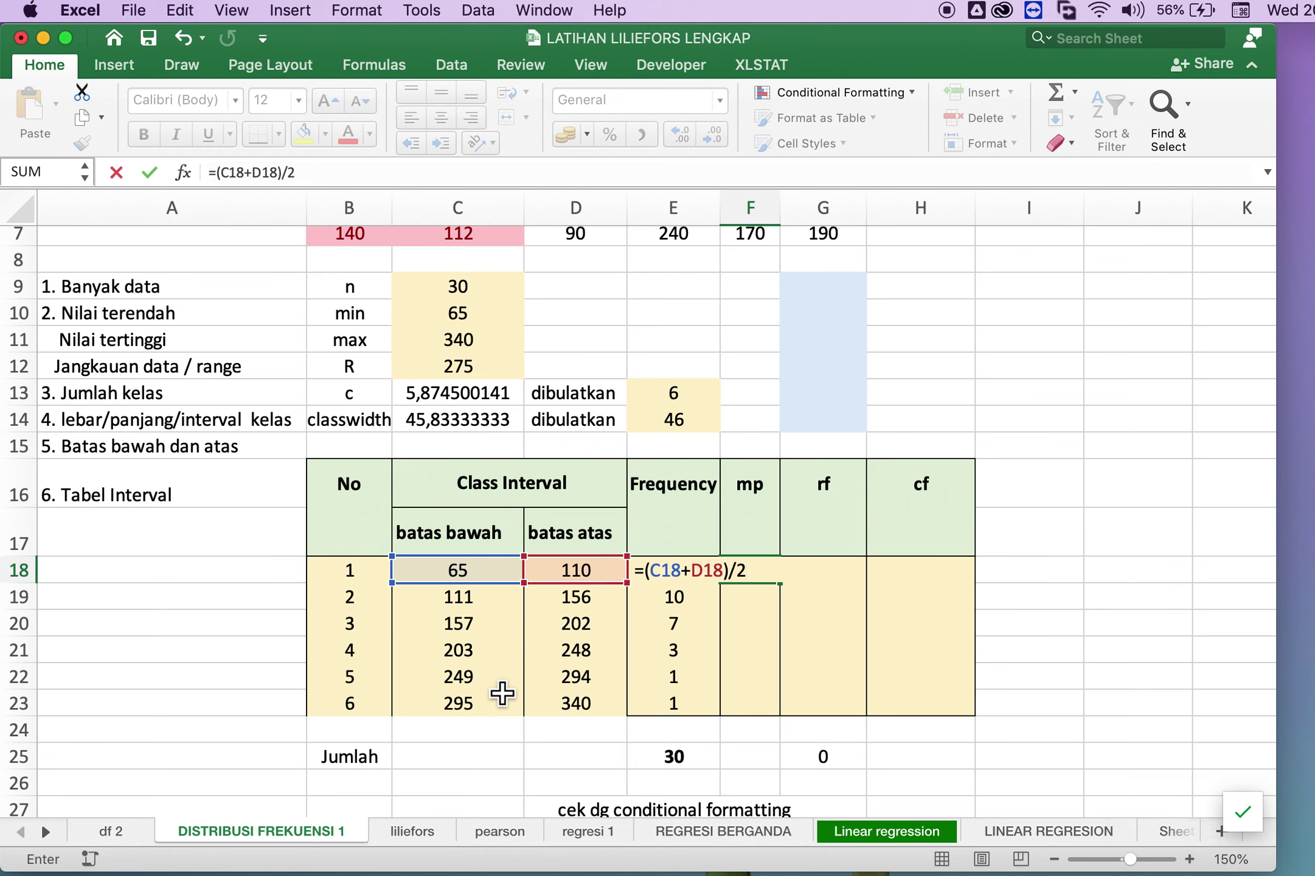
{"action": "key", "text": "Return"}
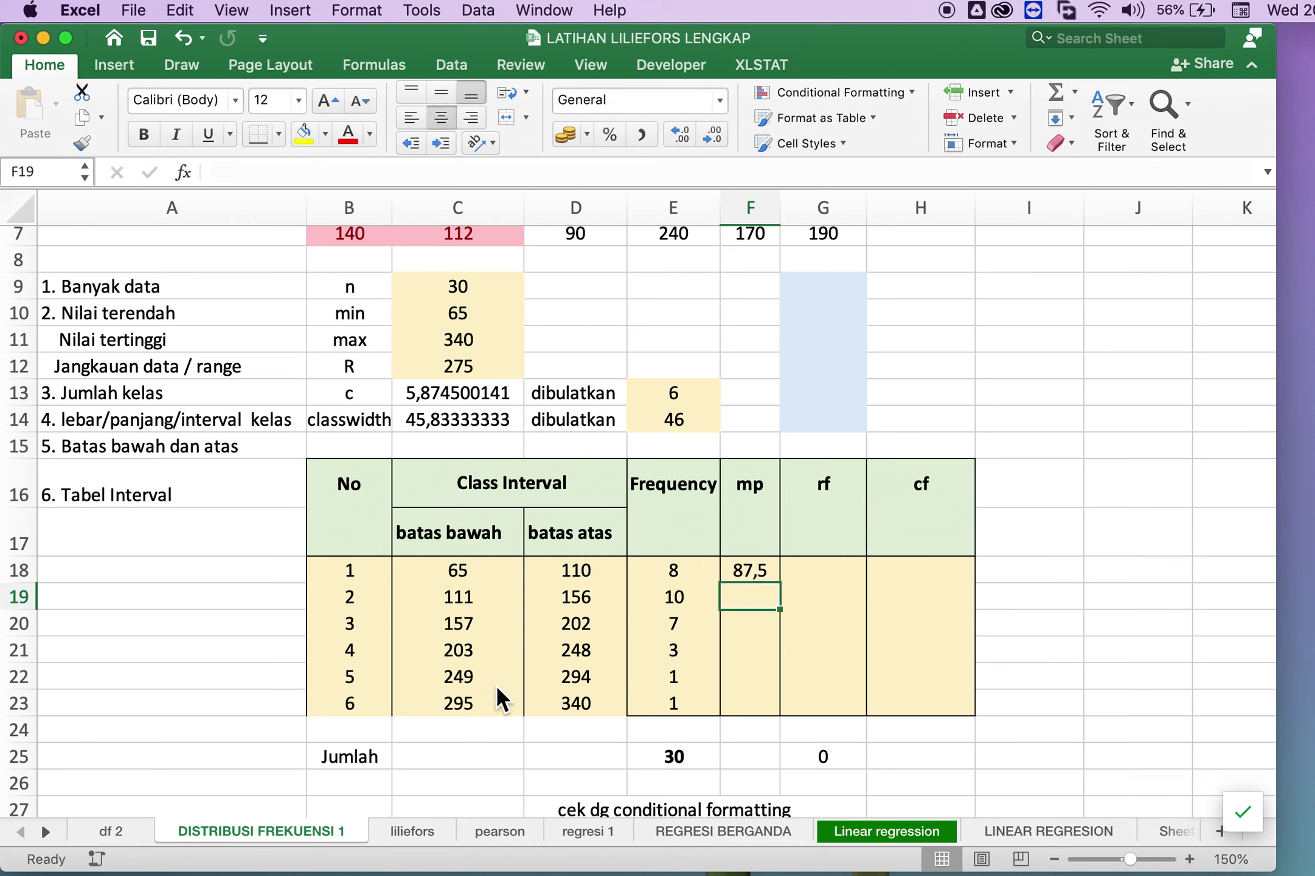
{"action": "left_click", "coordinate": [762, 576]}
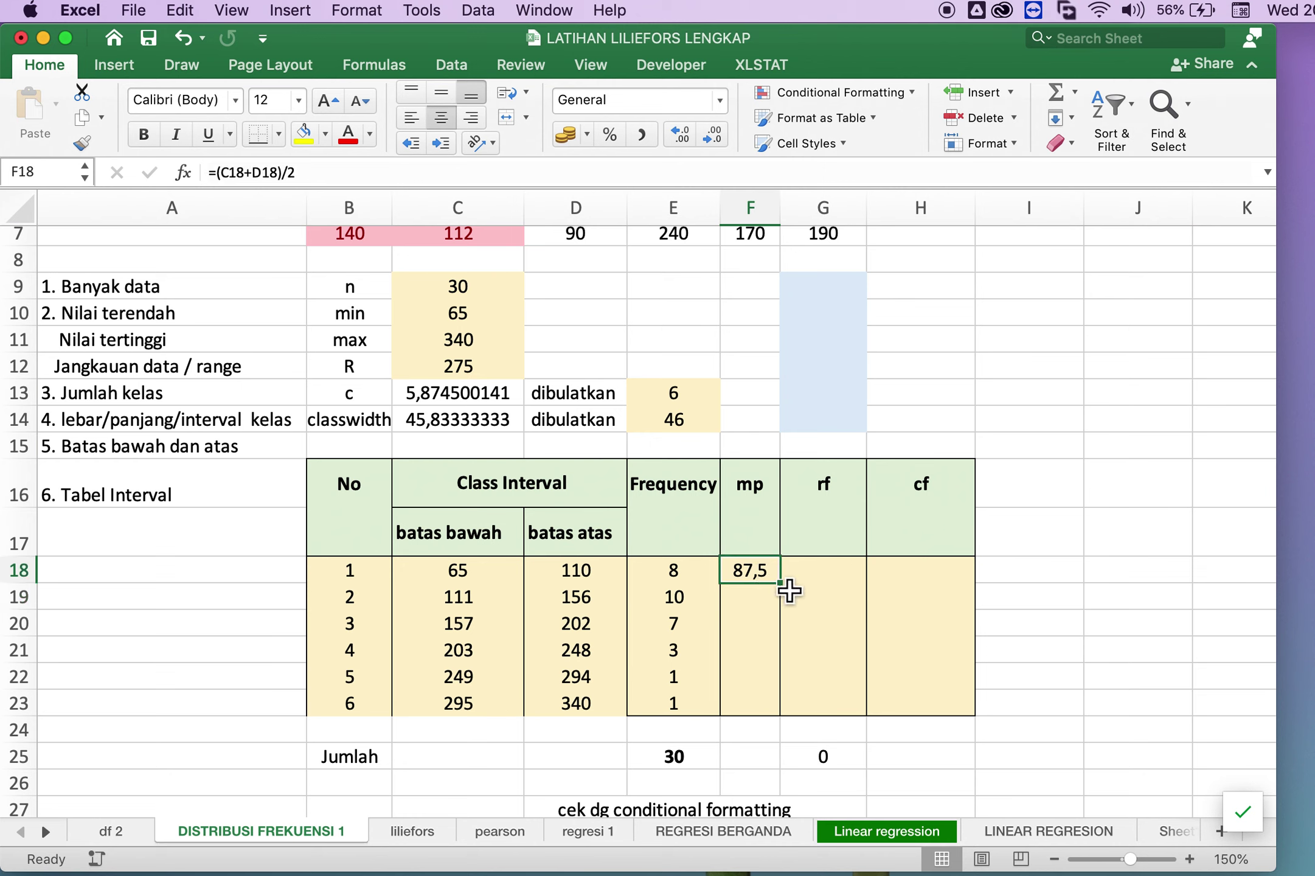
{"action": "left_click_drag", "start_coordinate": [781, 583], "coordinate": [782, 706]}
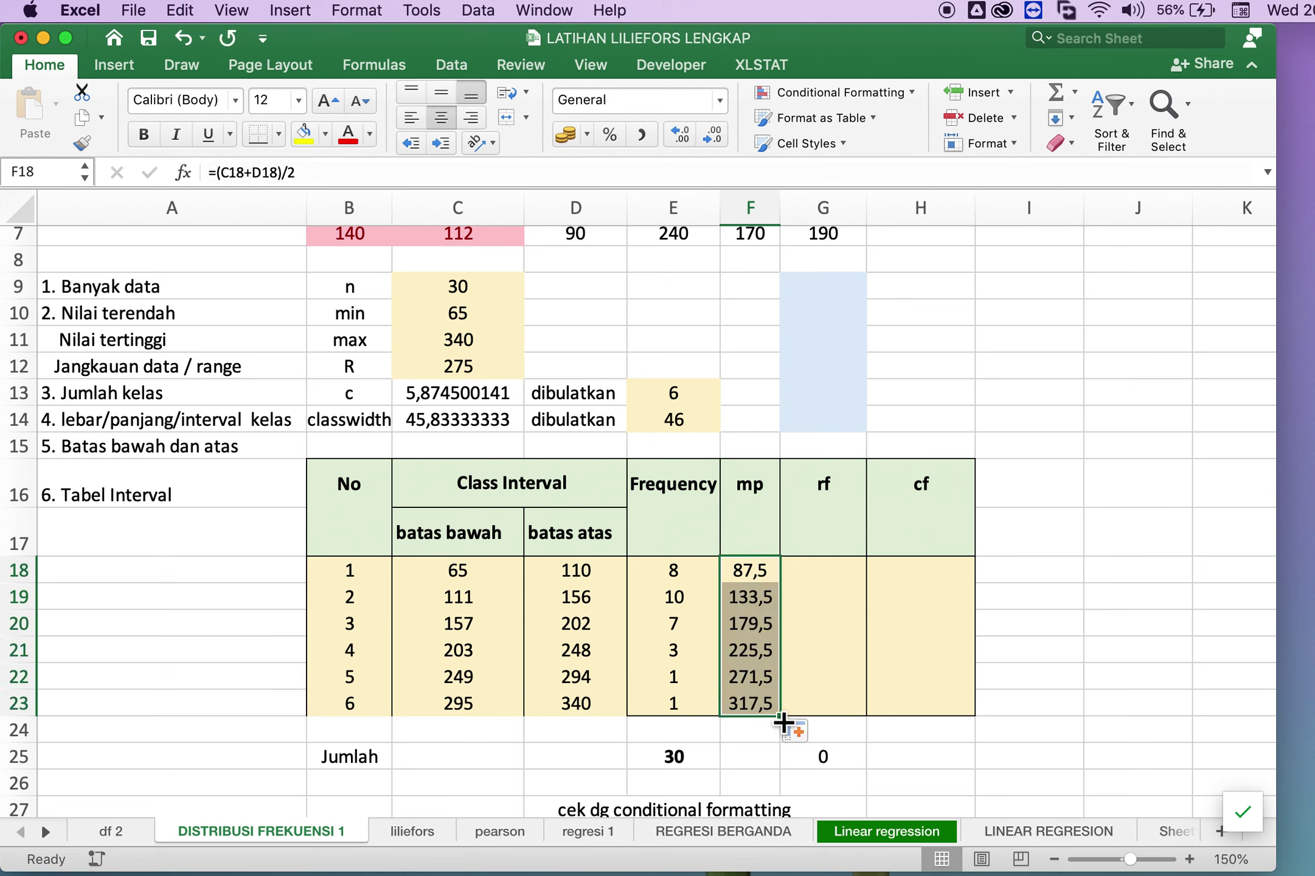
{"action": "left_click_drag", "start_coordinate": [672, 758], "coordinate": [822, 768]}
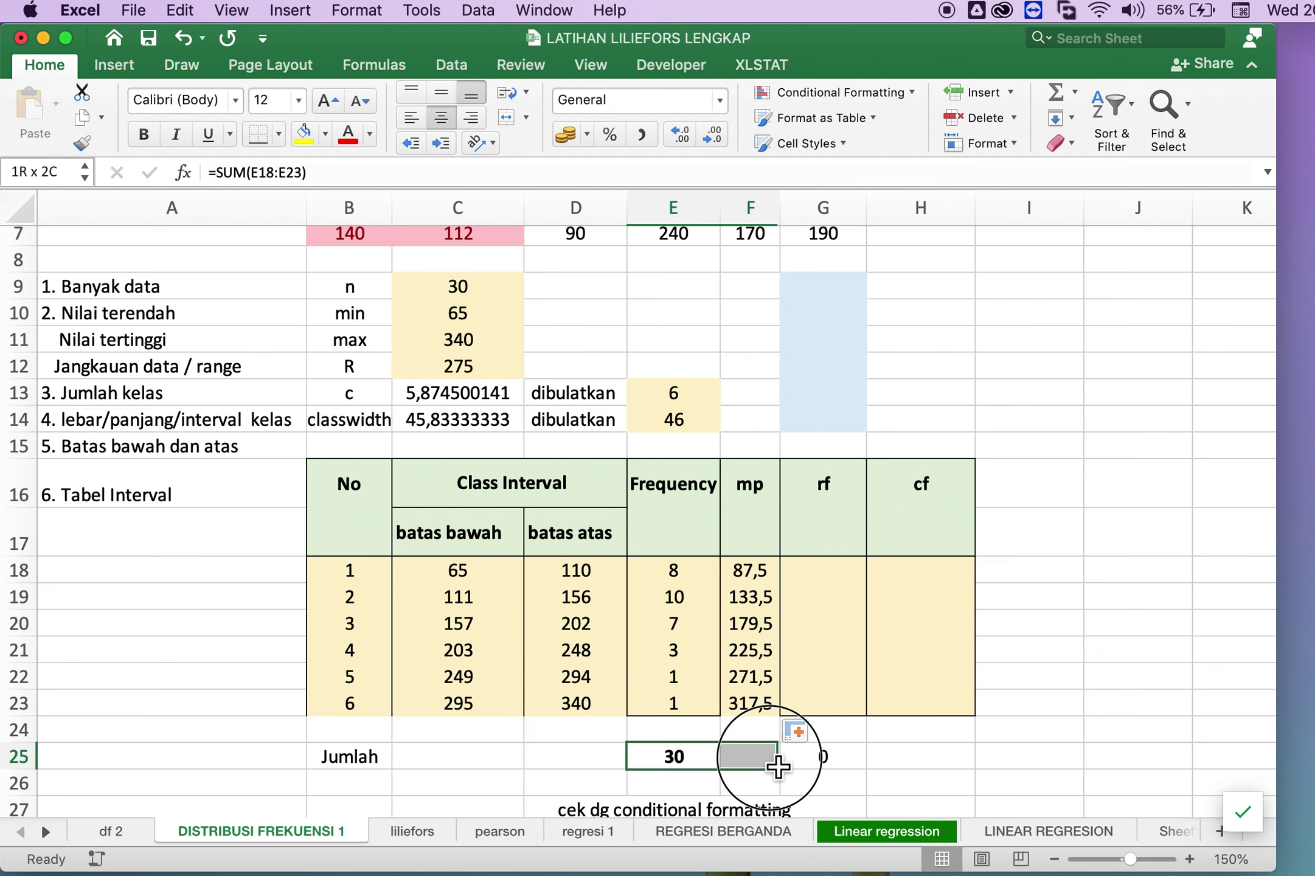
{"action": "key", "text": "Delete"}
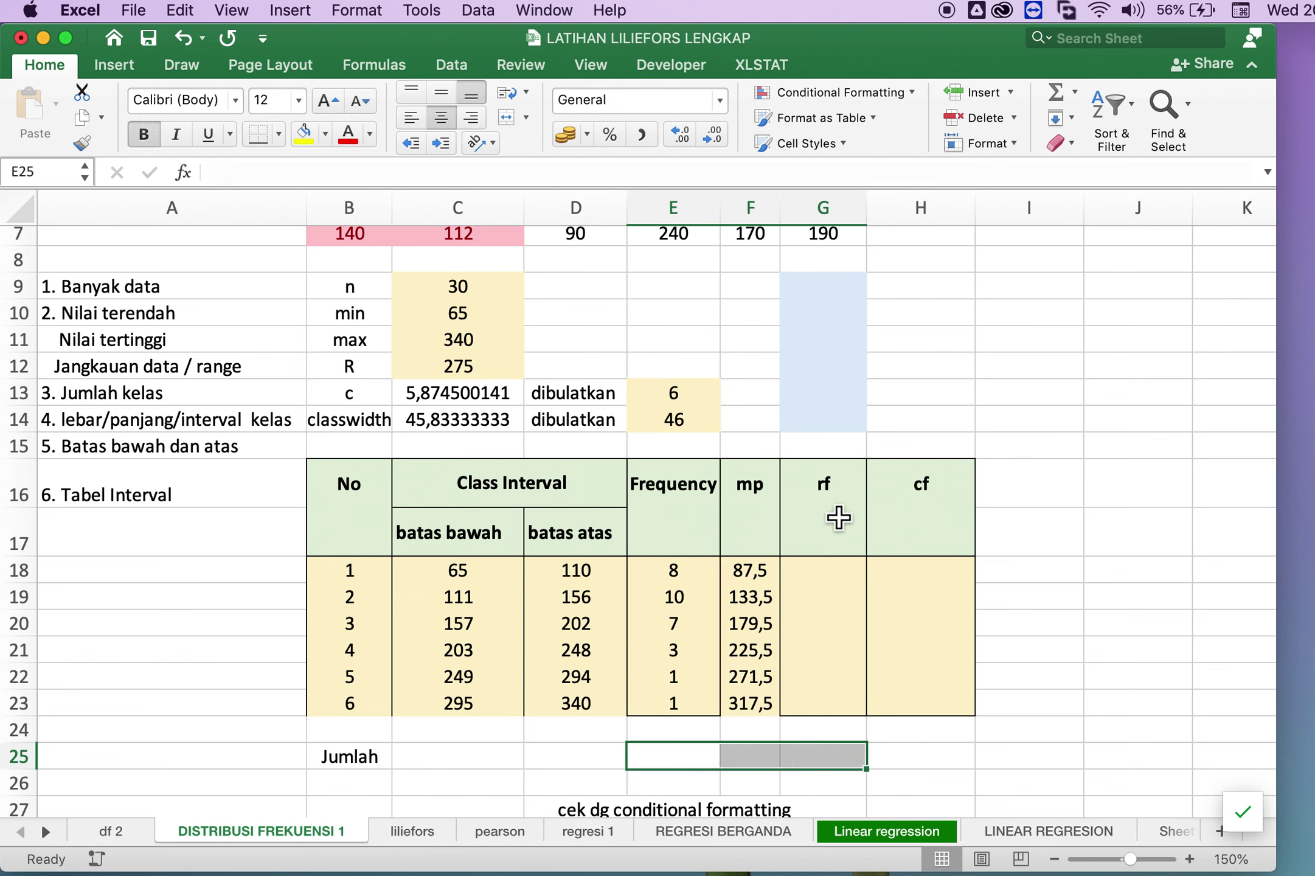
Enter =SUM(E18:E23) in E25 so the frequency total reads 30.
{"action": "left_click", "coordinate": [834, 504]}
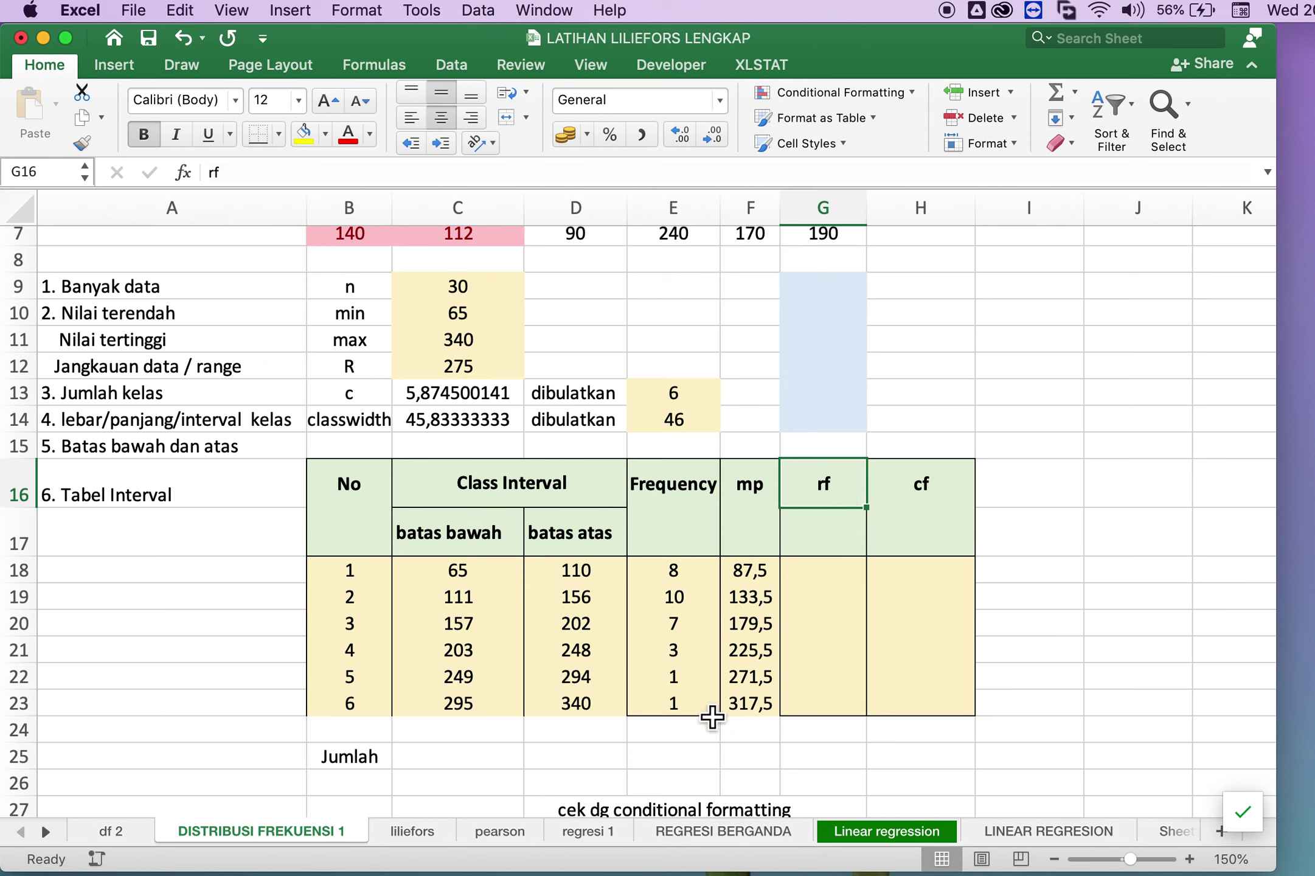
{"action": "left_click", "coordinate": [674, 760]}
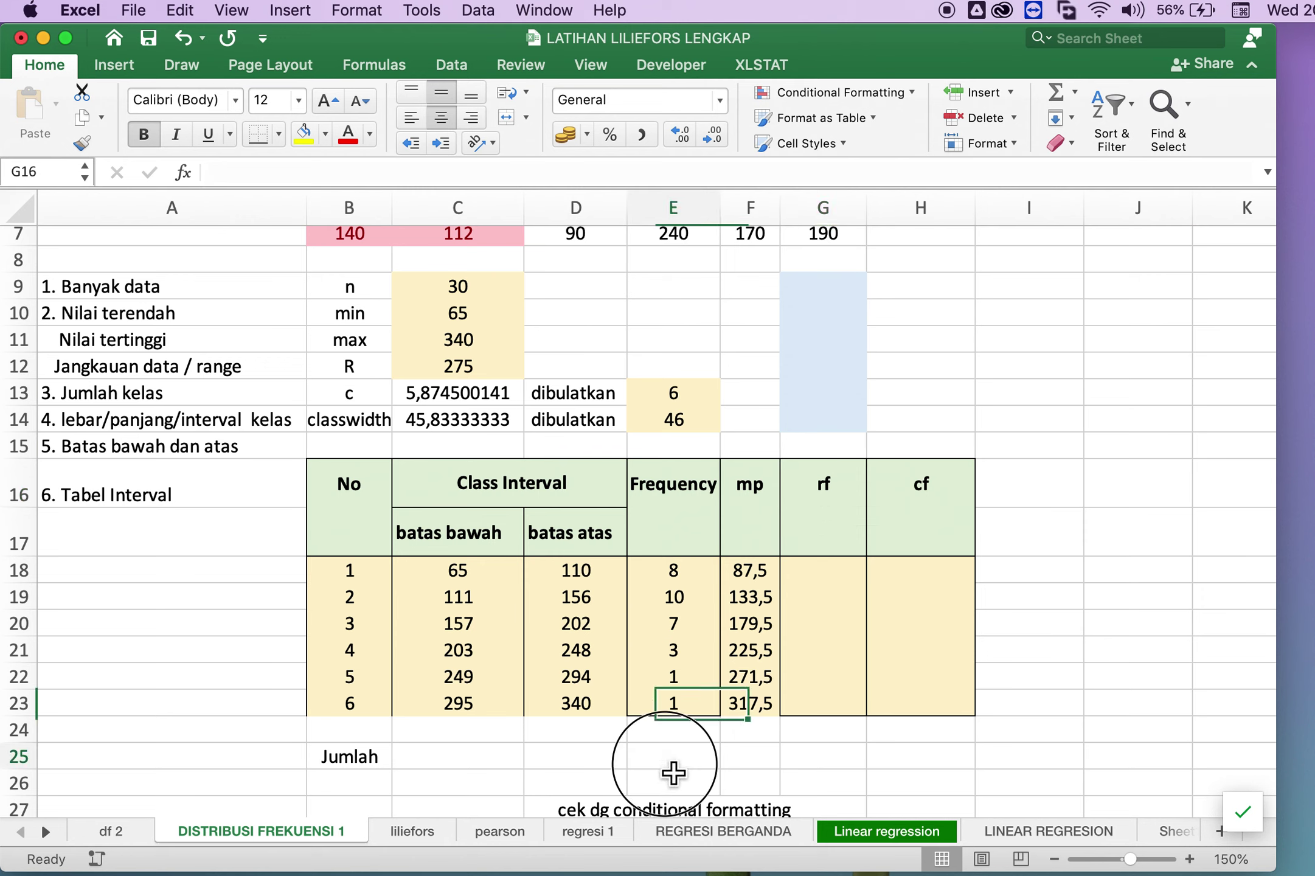
{"action": "left_click", "coordinate": [347, 758]}
{"action": "left_click", "coordinate": [676, 762]}
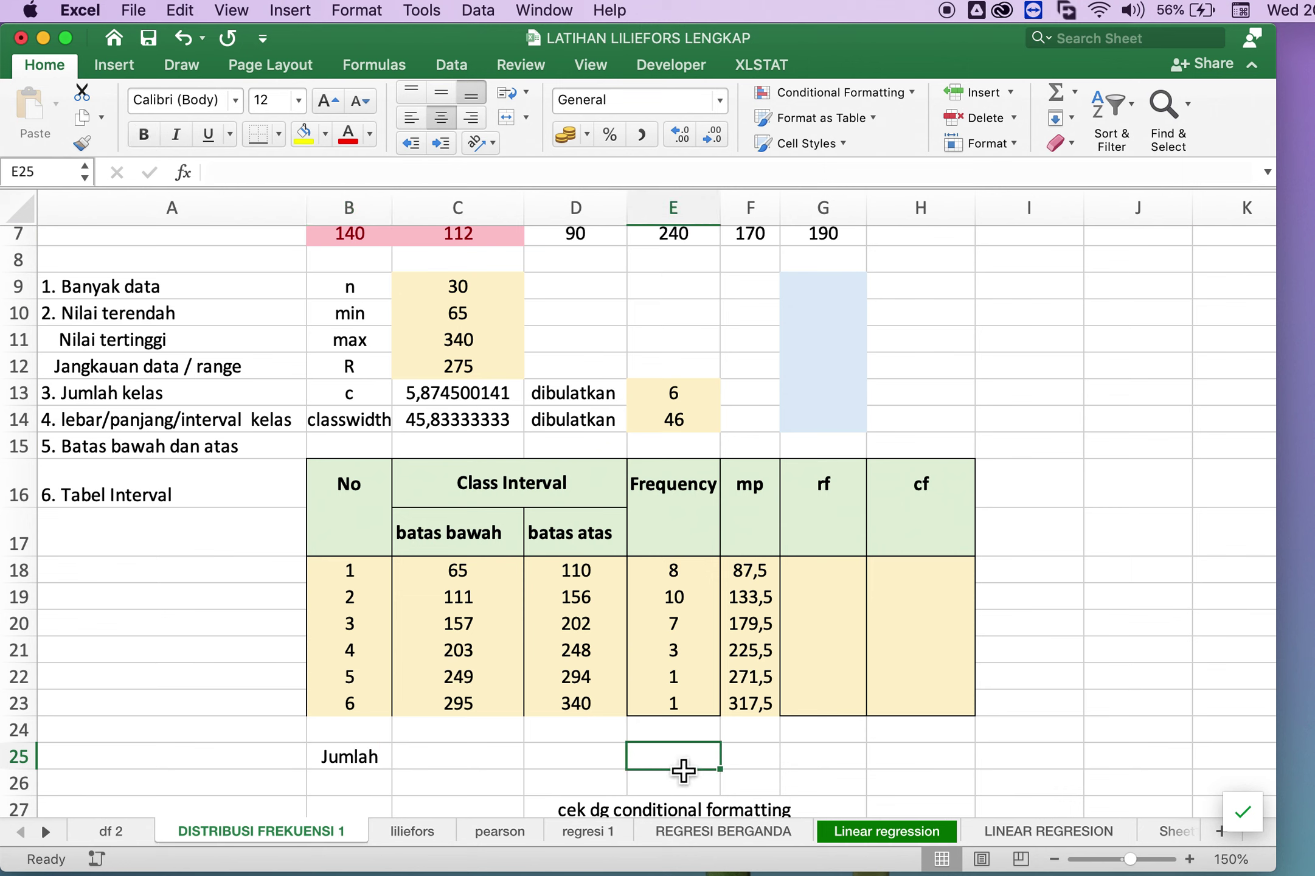
{"action": "type", "text": "="}
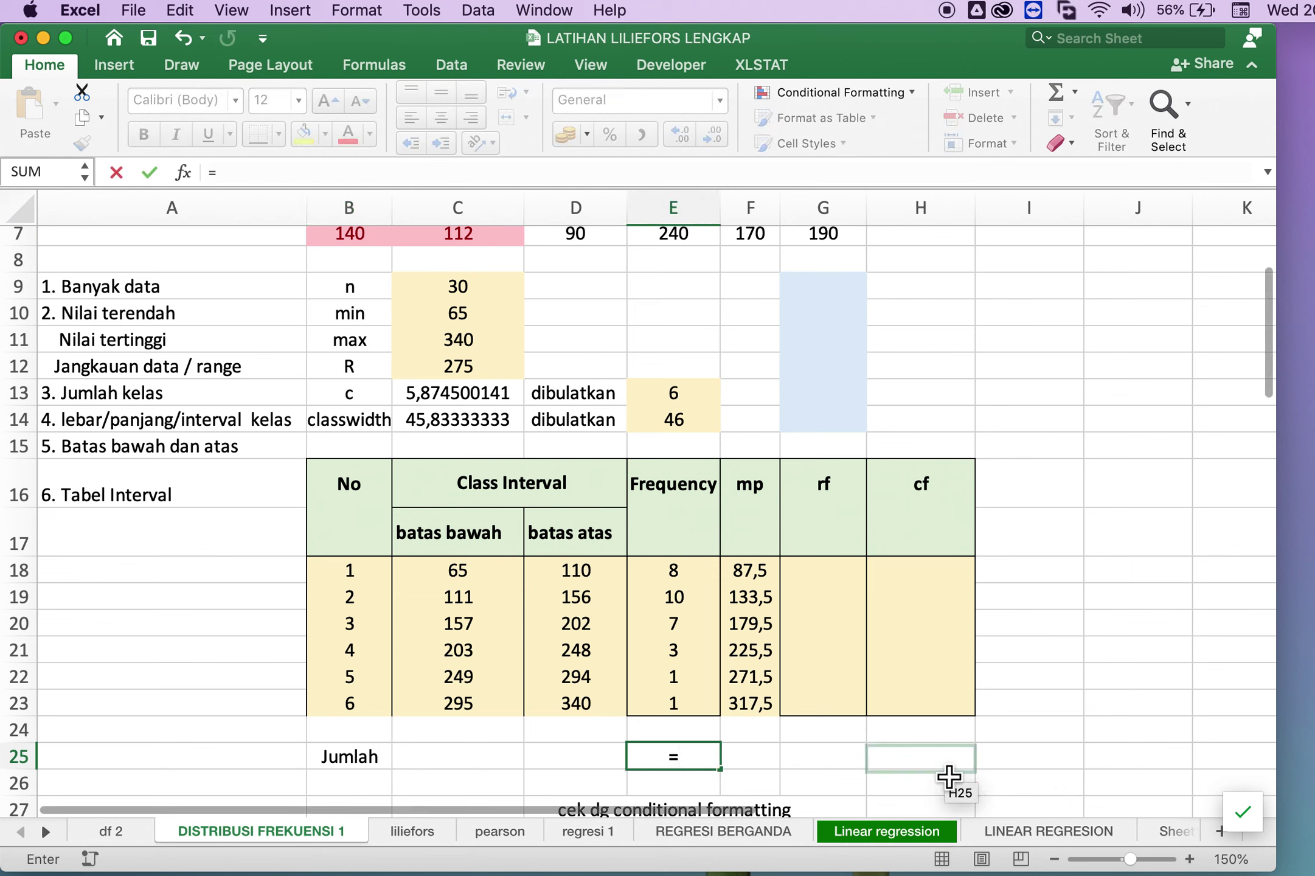
{"action": "type", "text": "S"}
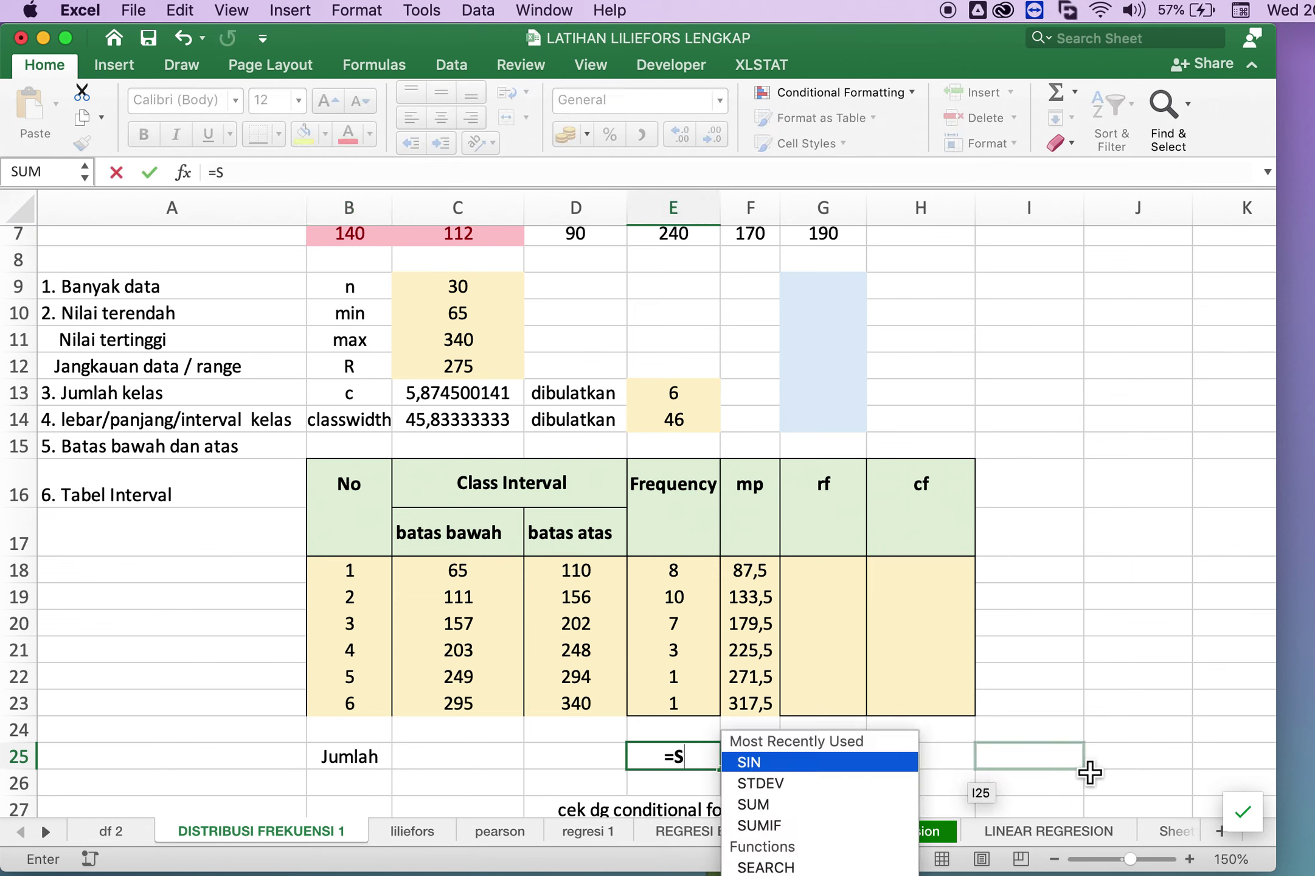
{"action": "type", "text": "R"}
{"action": "key", "text": "BackSpace"}
{"action": "type", "text": "U,"}
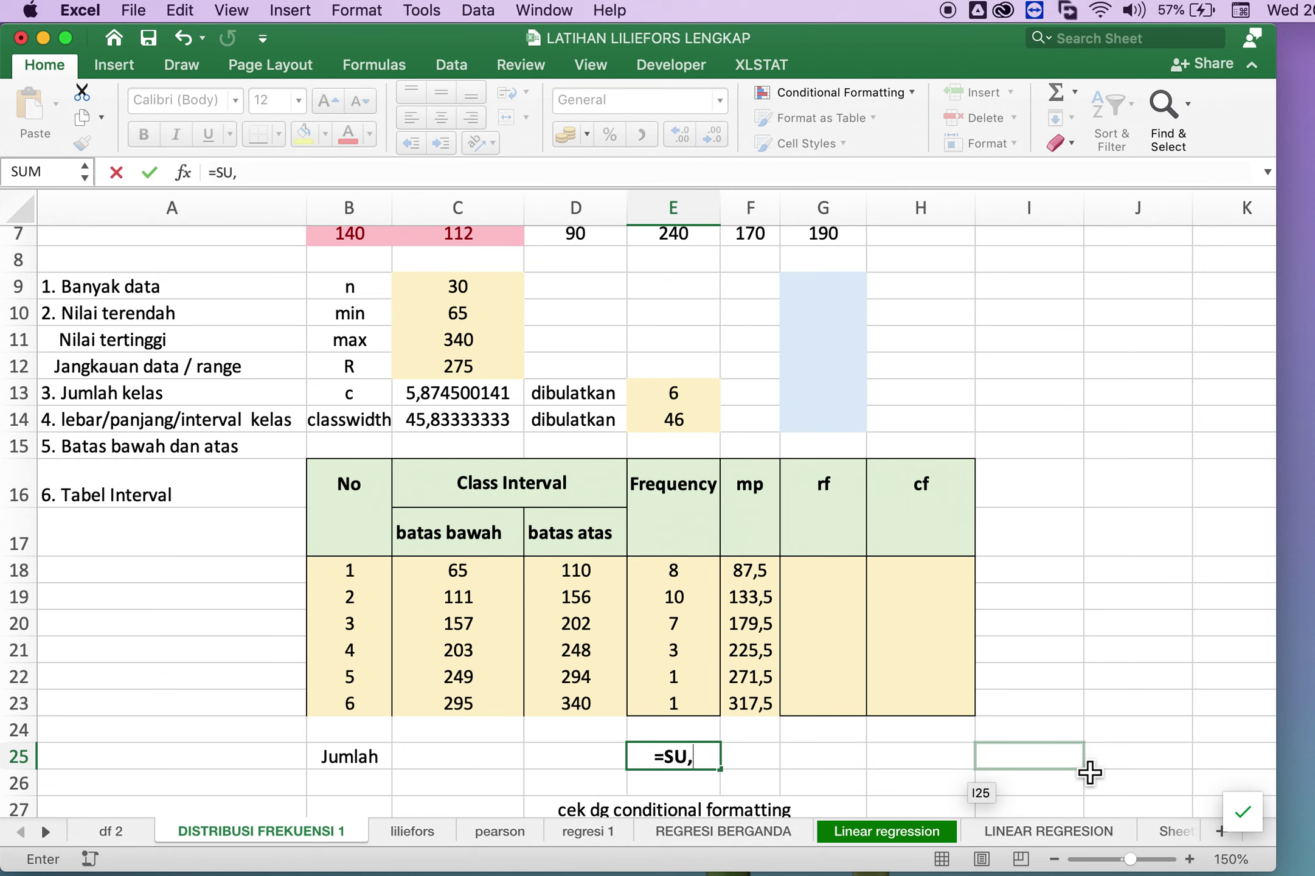
{"action": "key", "text": "BackSpace"}
{"action": "type", "text": "M"}
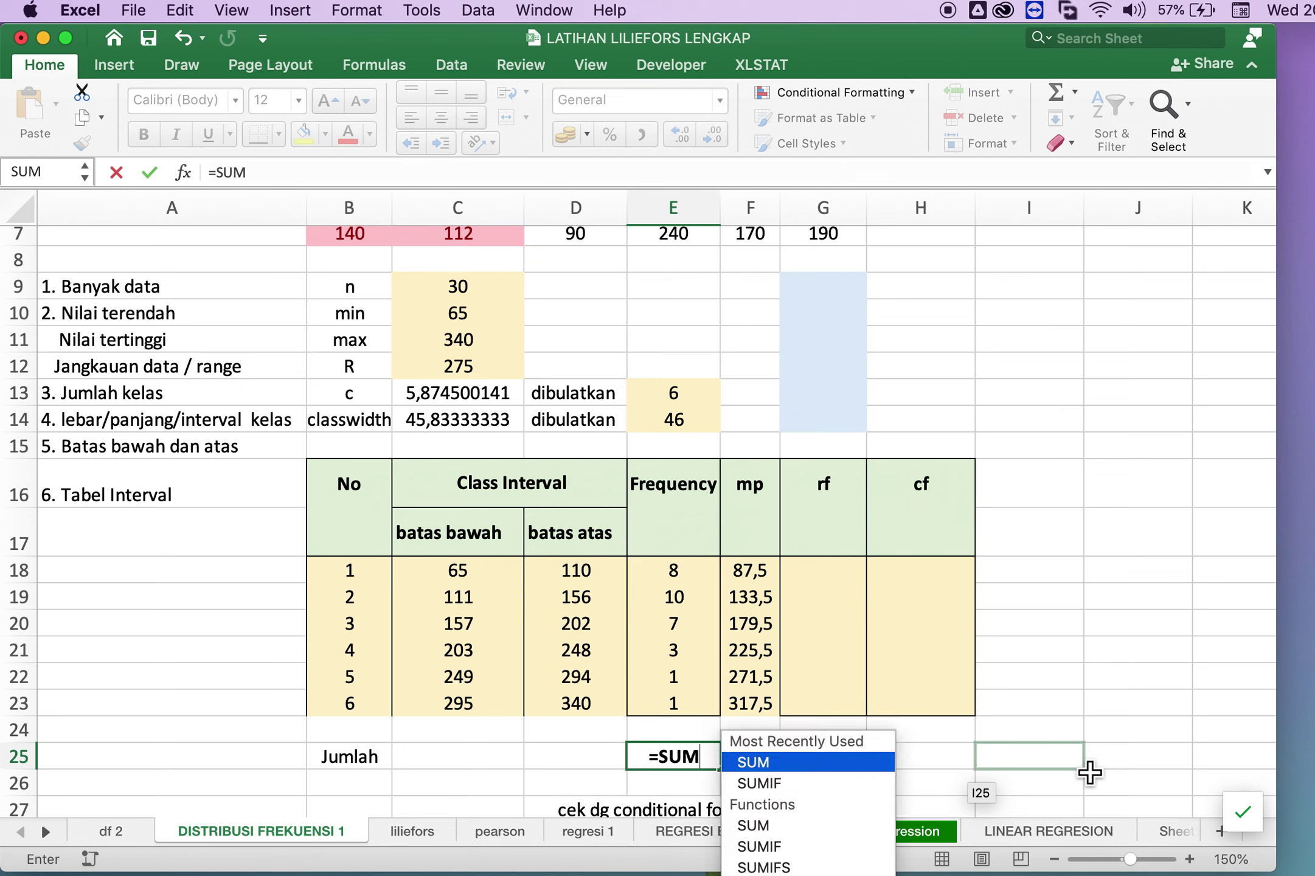
{"action": "type", "text": "("}
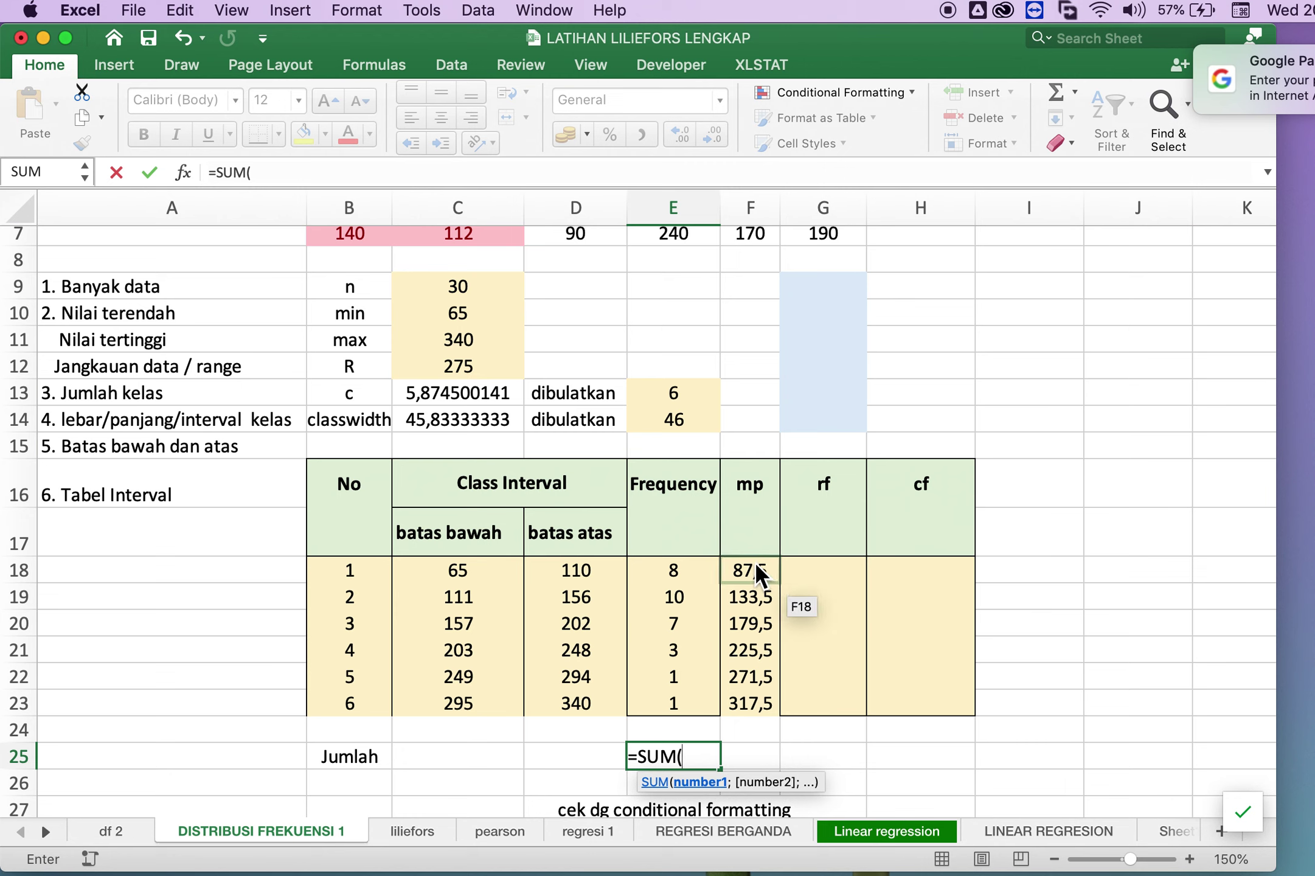
{"action": "left_click_drag", "start_coordinate": [756, 571], "coordinate": [762, 696]}
{"action": "left_click_drag", "start_coordinate": [673, 571], "coordinate": [687, 704]}
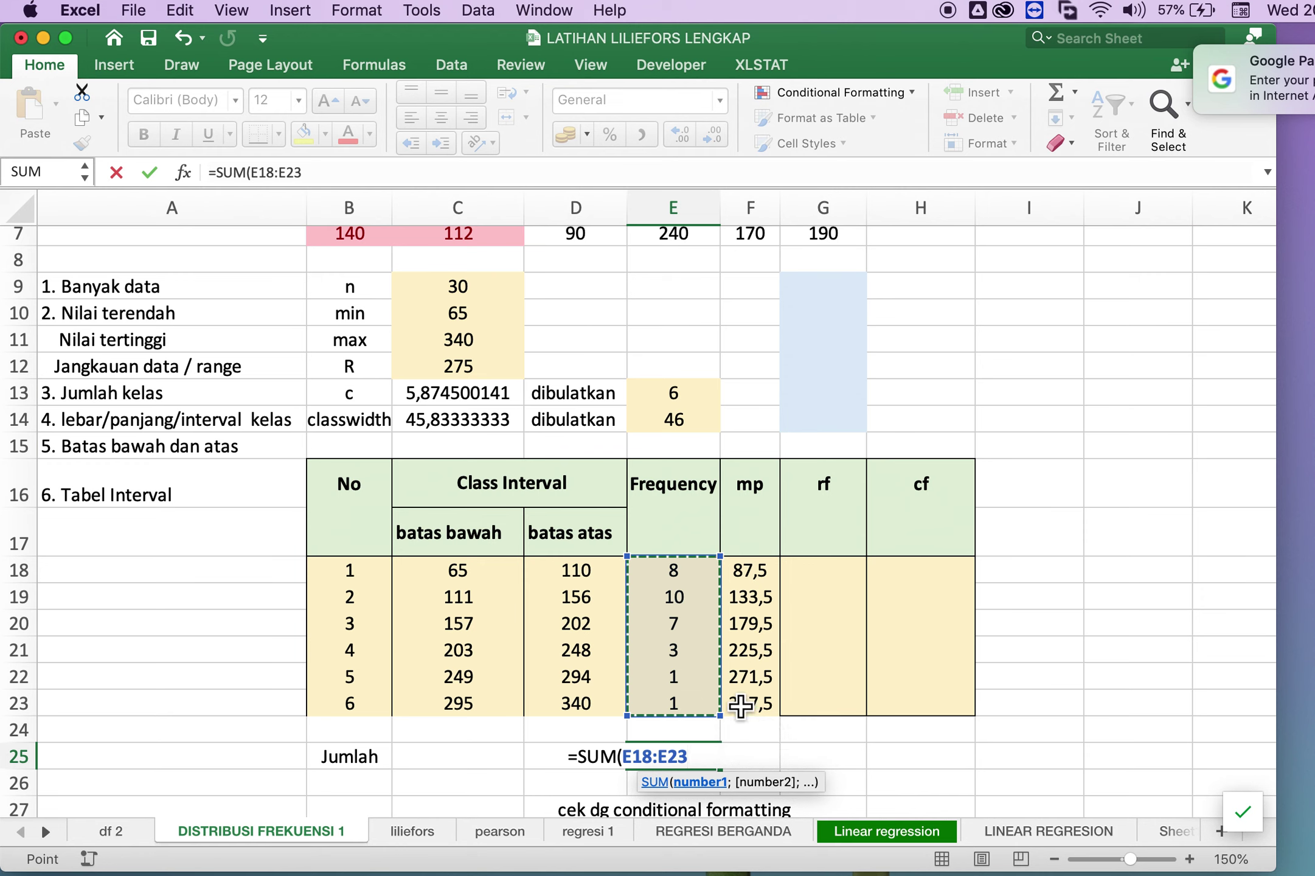
{"action": "type", "text": ")"}
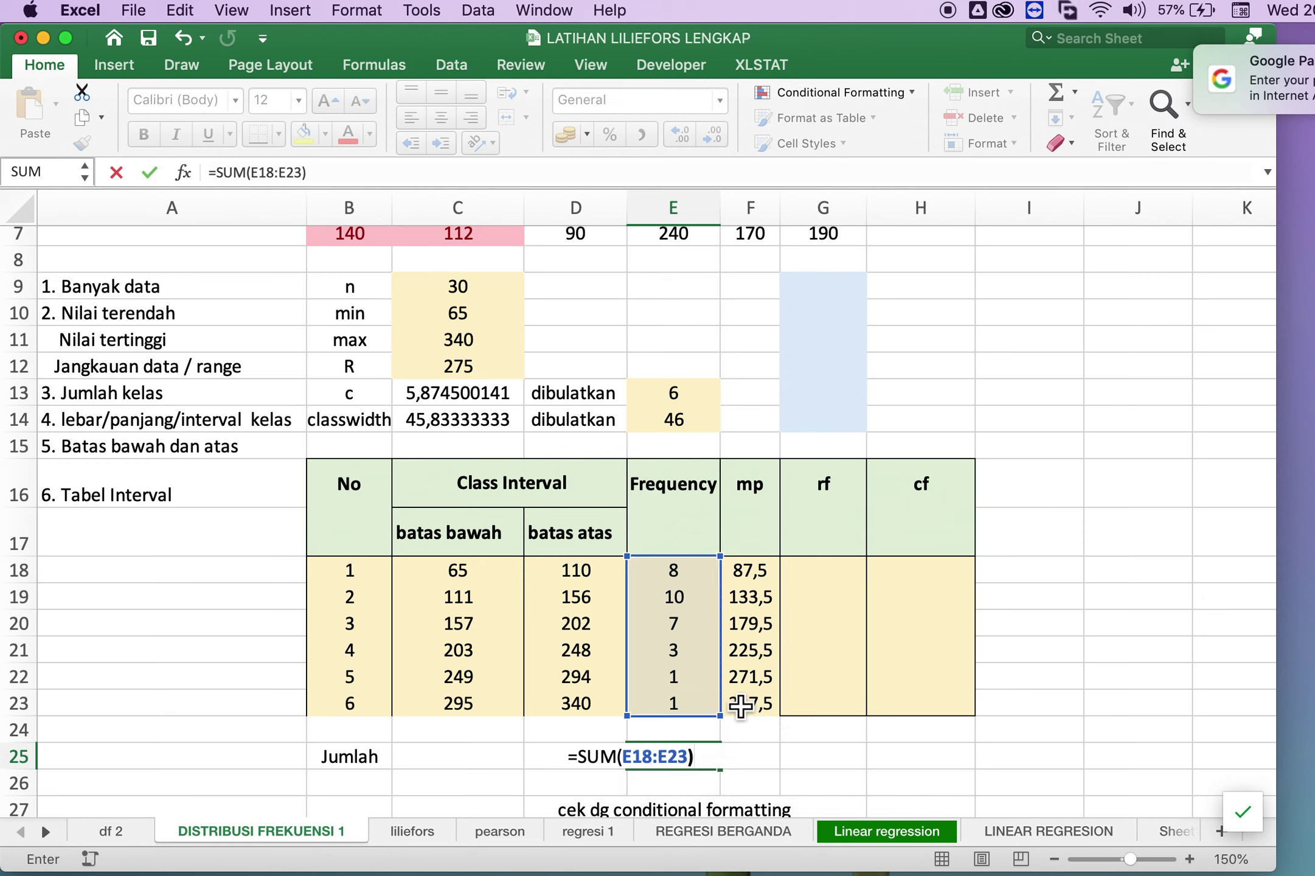
{"action": "key", "text": "Return"}
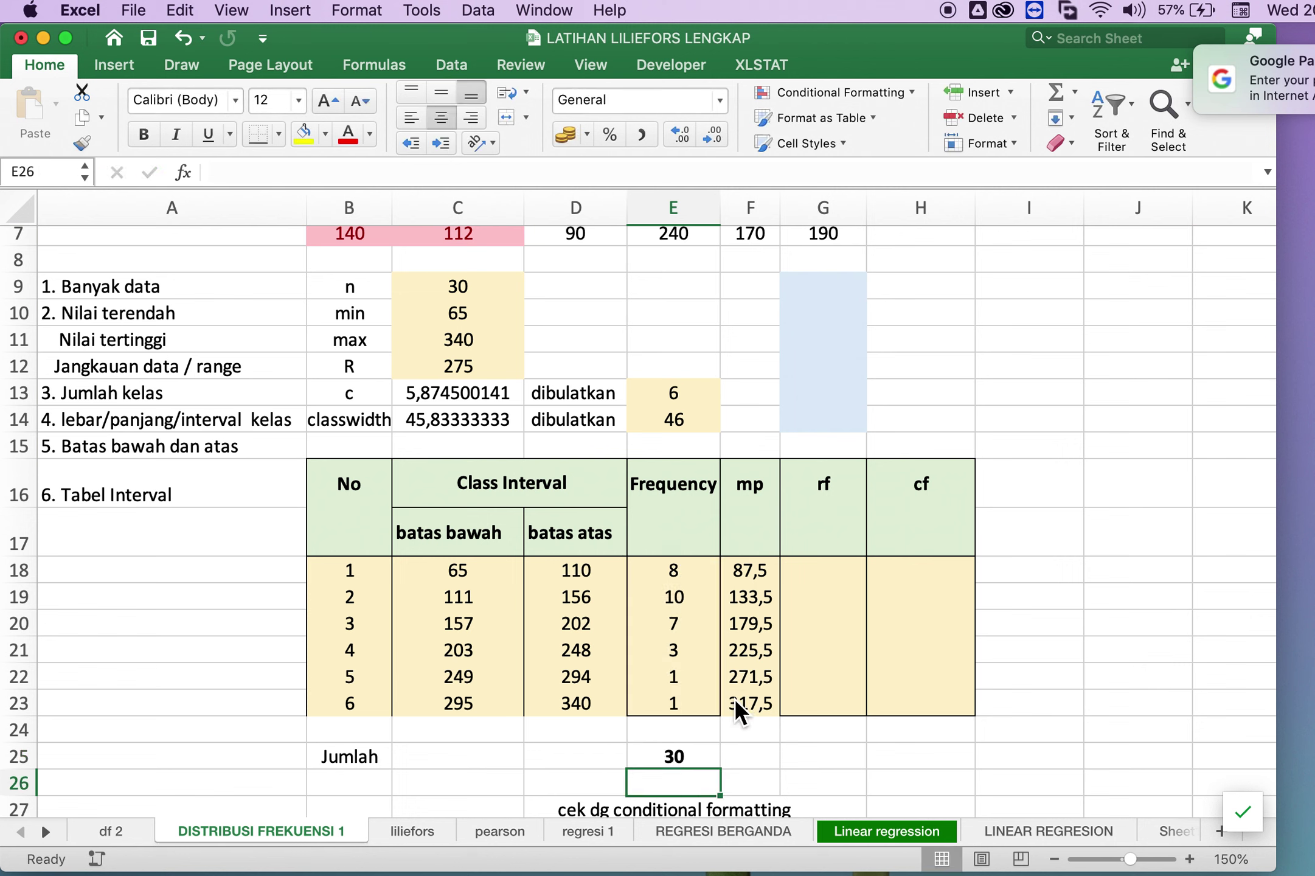
{"action": "left_click", "coordinate": [699, 758]}
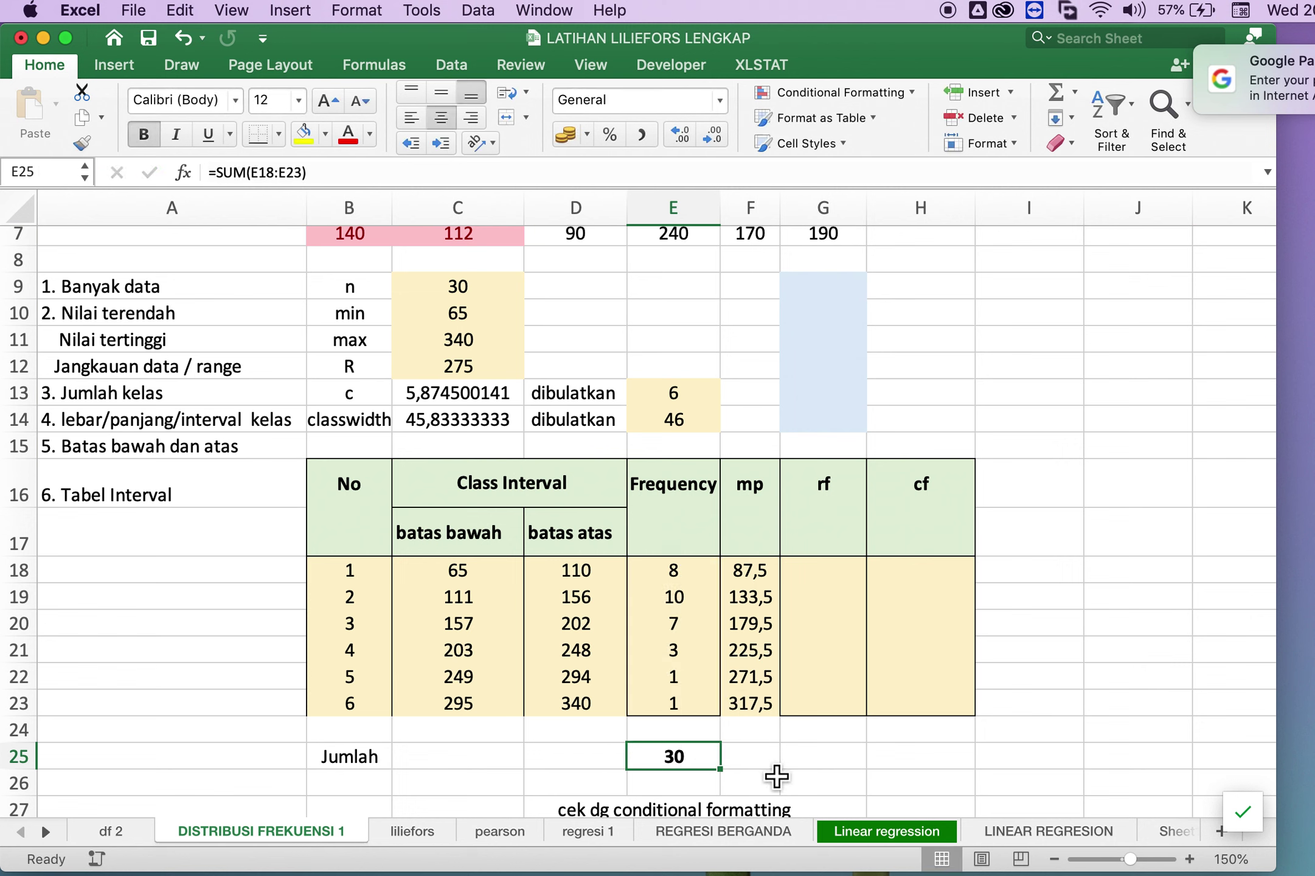
{"action": "left_click", "coordinate": [838, 579]}
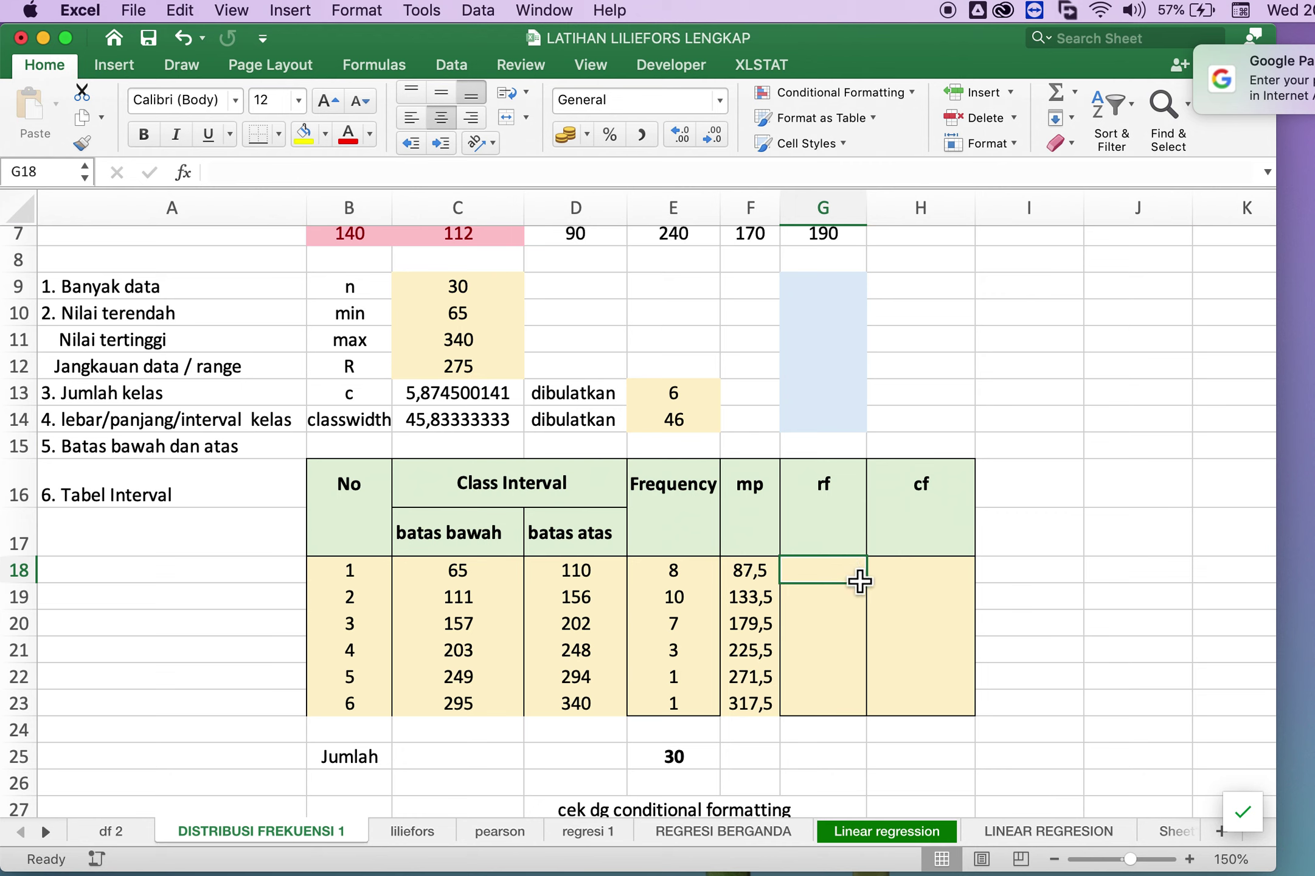
Enter =E18/$E$25 in G18 for a relative frequency of 0,26667 and start copying it down.
{"action": "type", "text": "="}
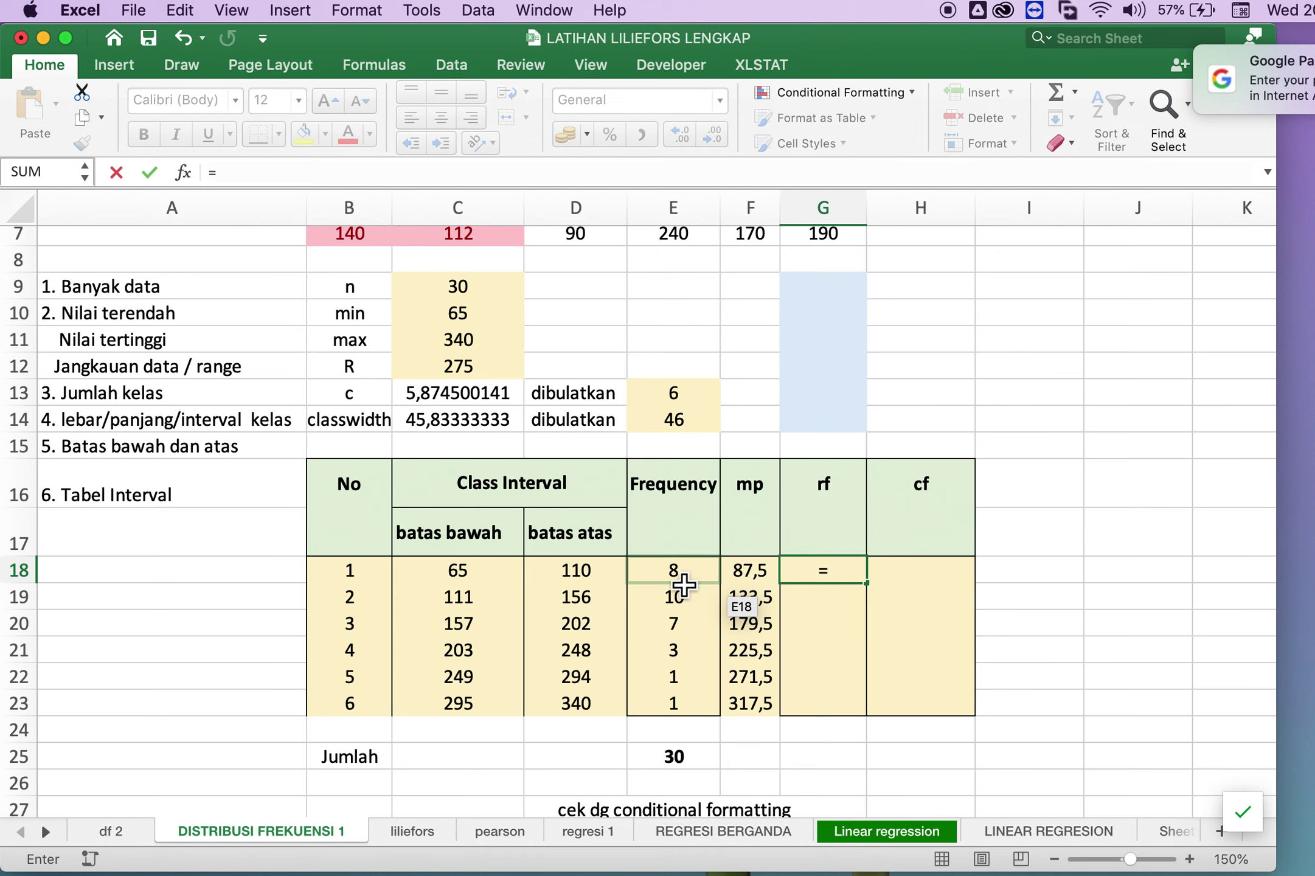
{"action": "left_click", "coordinate": [712, 584]}
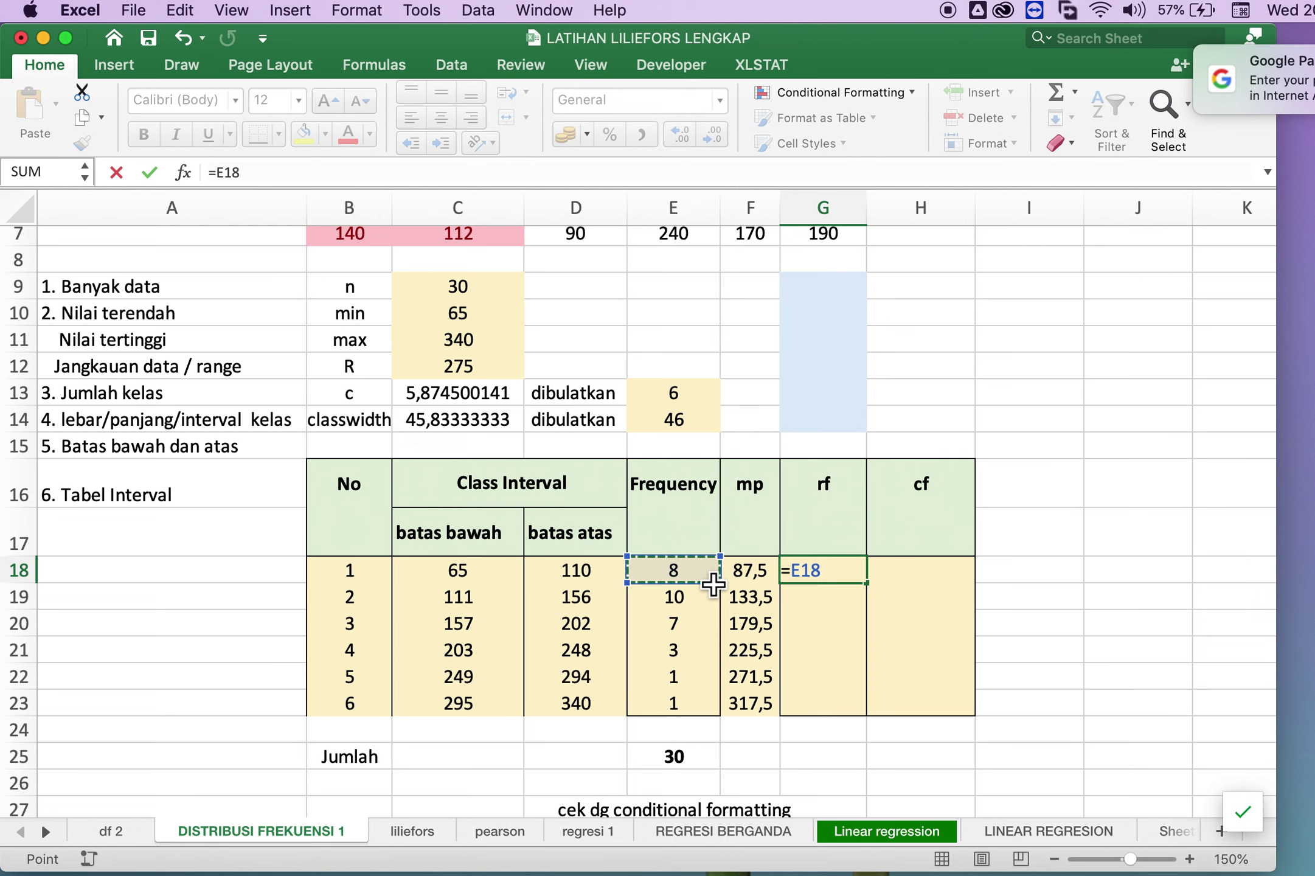
{"action": "type", "text": "/"}
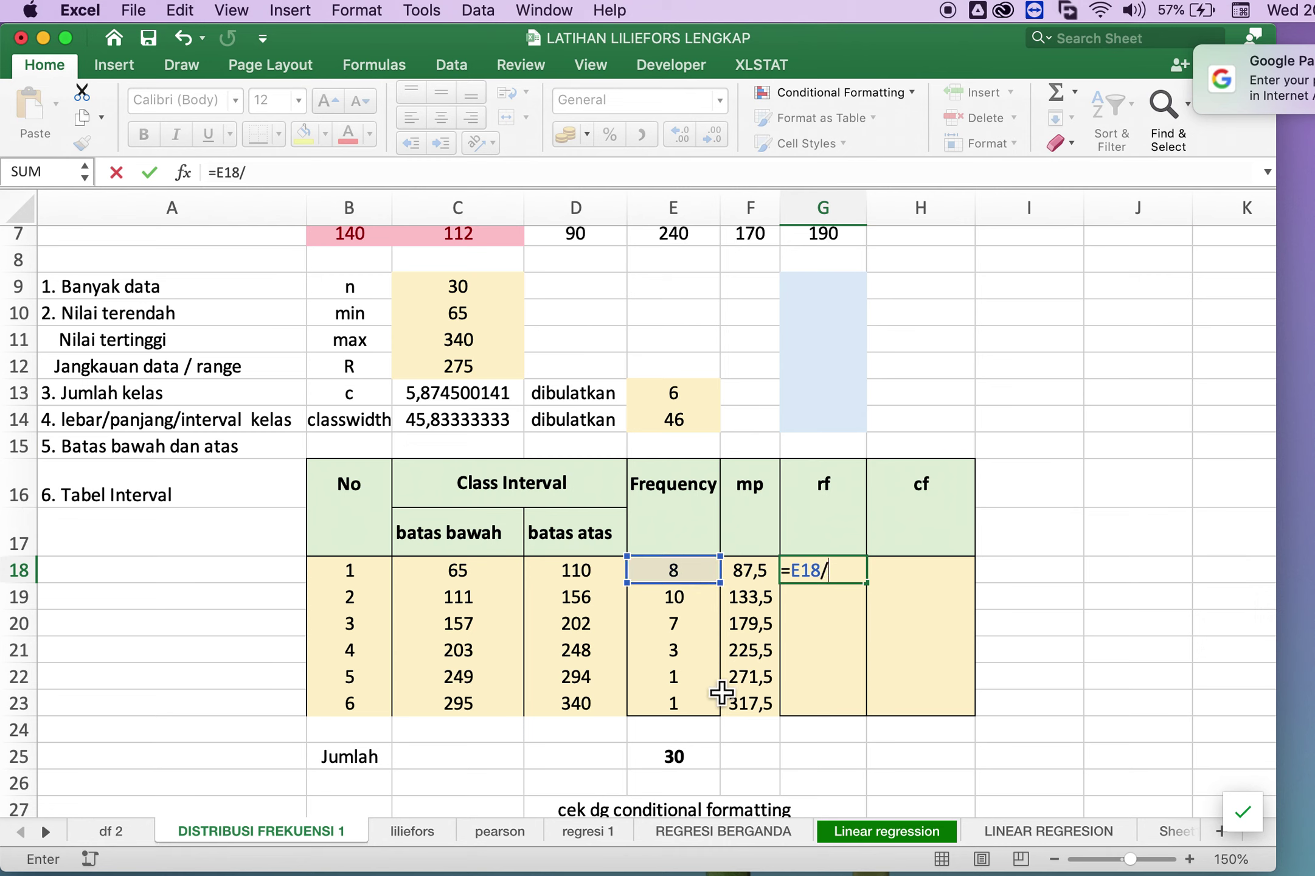
{"action": "left_click", "coordinate": [691, 765]}
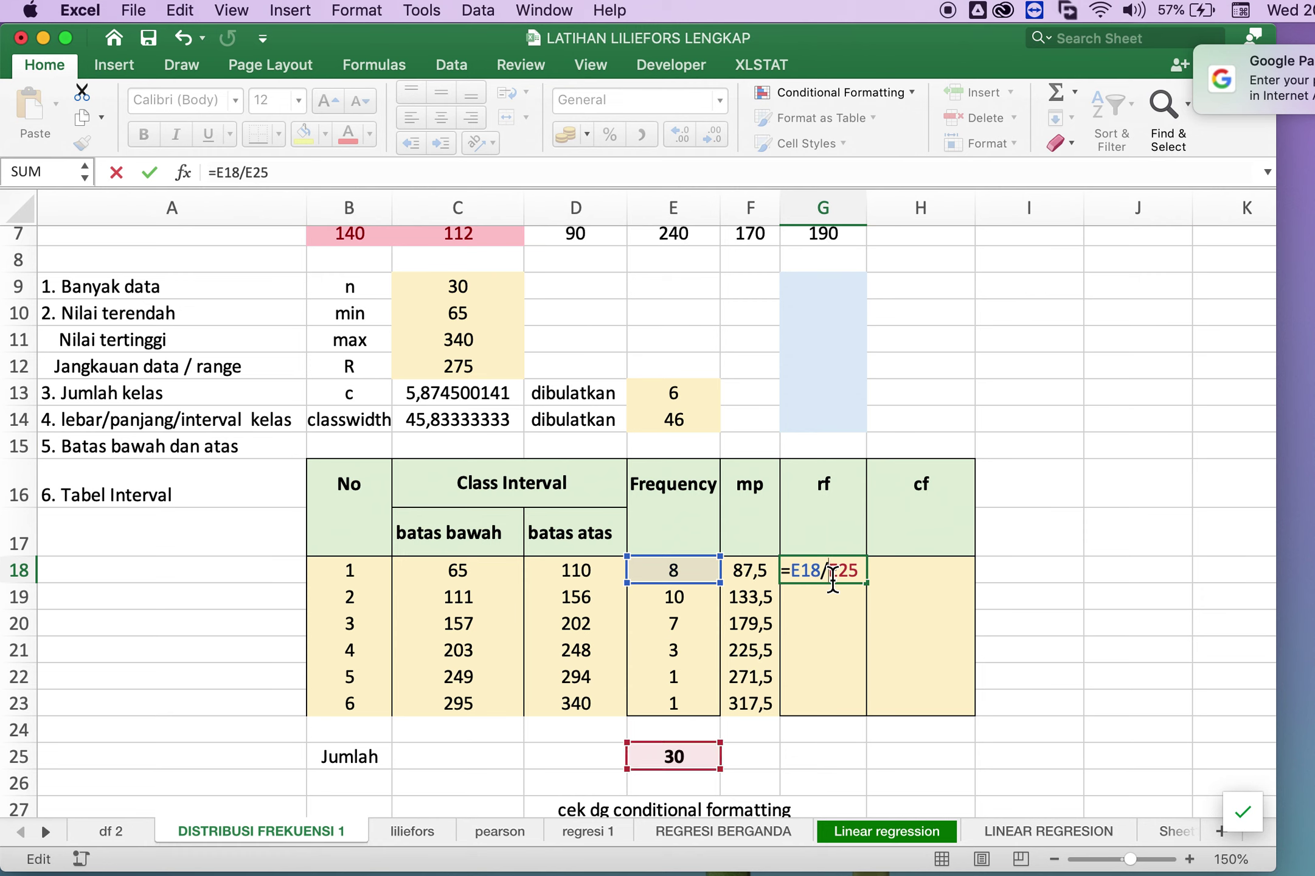
{"action": "type", "text": "$E$"}
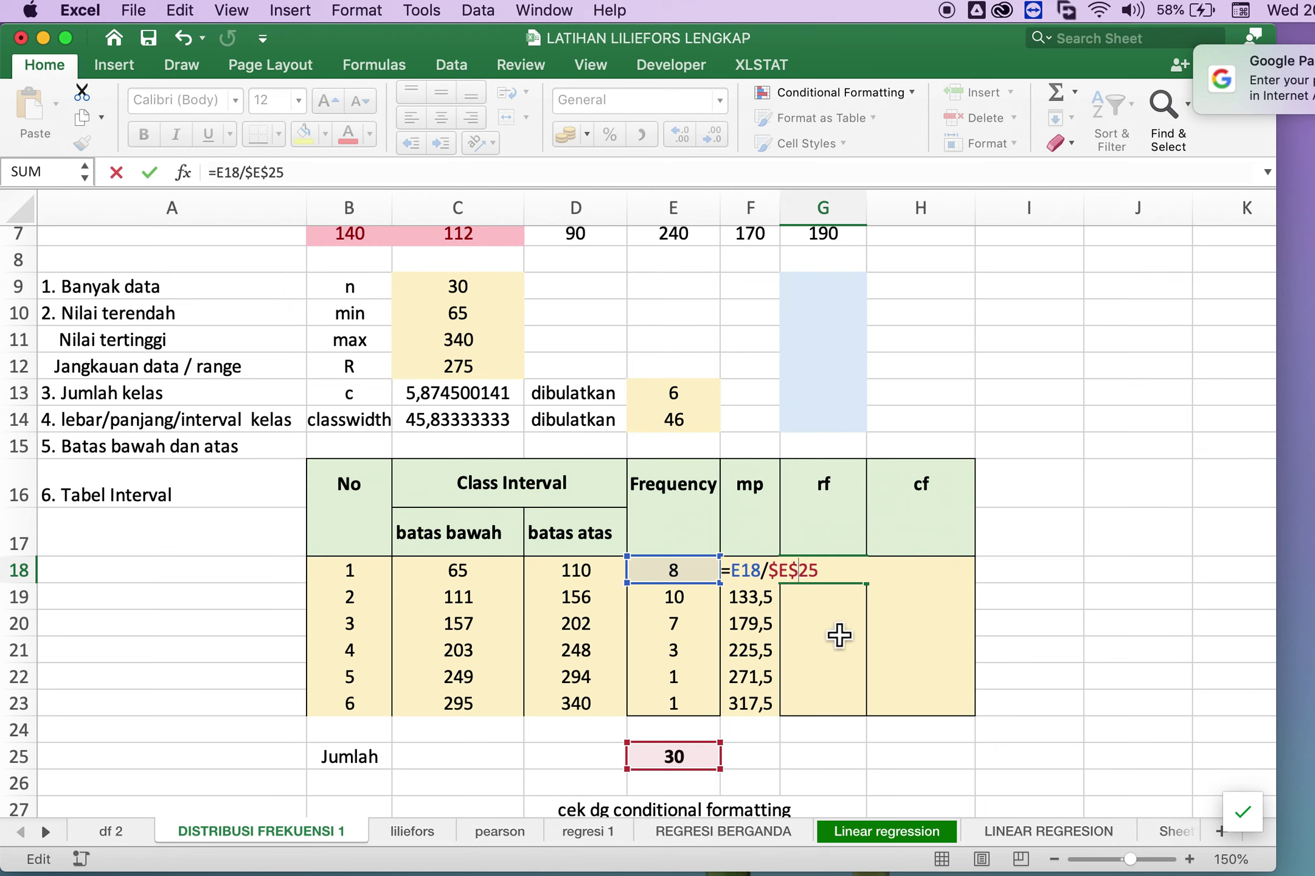
{"action": "key", "text": "Return"}
{"action": "left_click", "coordinate": [841, 579]}
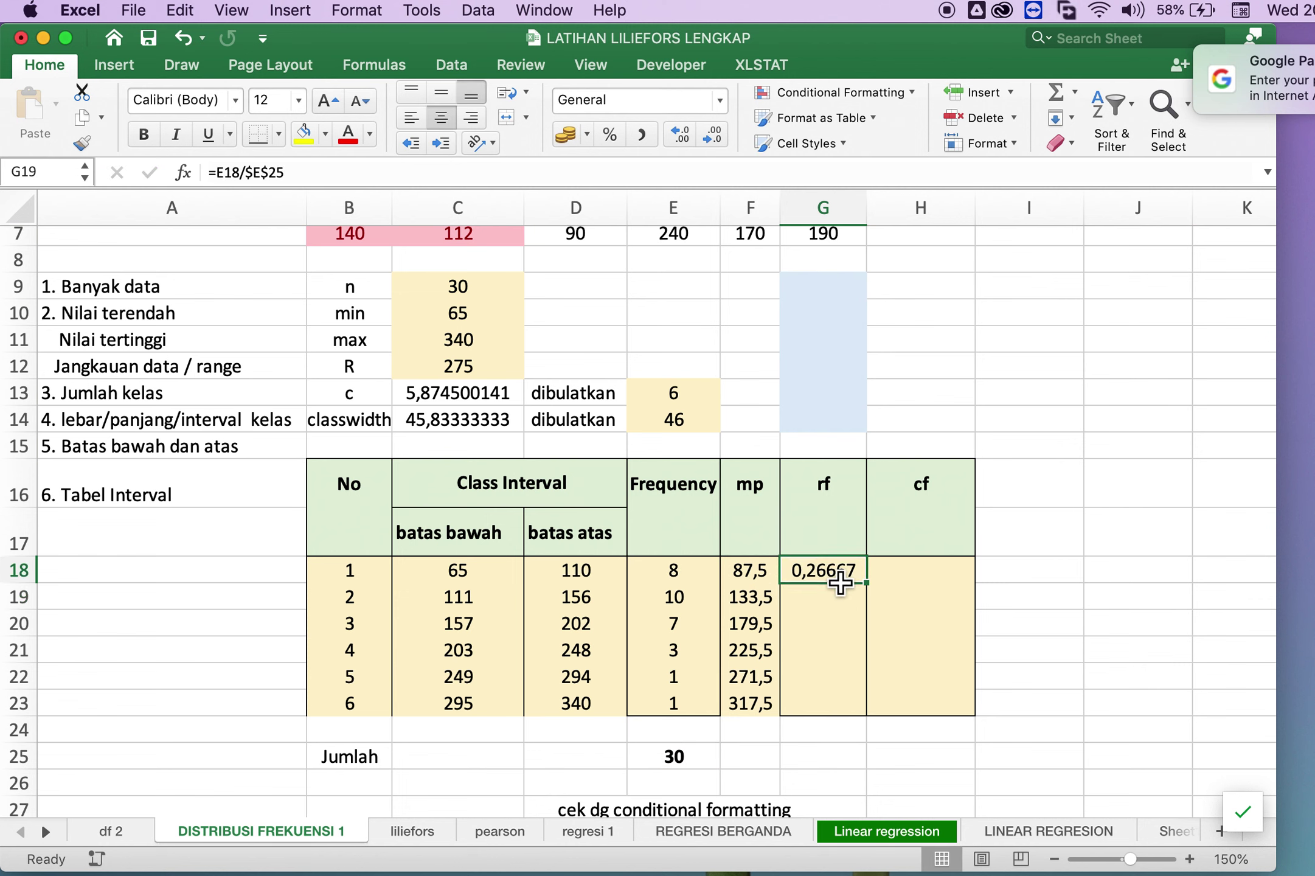
{"action": "left_click_drag", "start_coordinate": [866, 584], "coordinate": [876, 728]}
Fill the rf formula down to G23 and total it in G25 with =SUM(G18:G23), giving 1.
{"action": "left_click", "coordinate": [944, 583]}
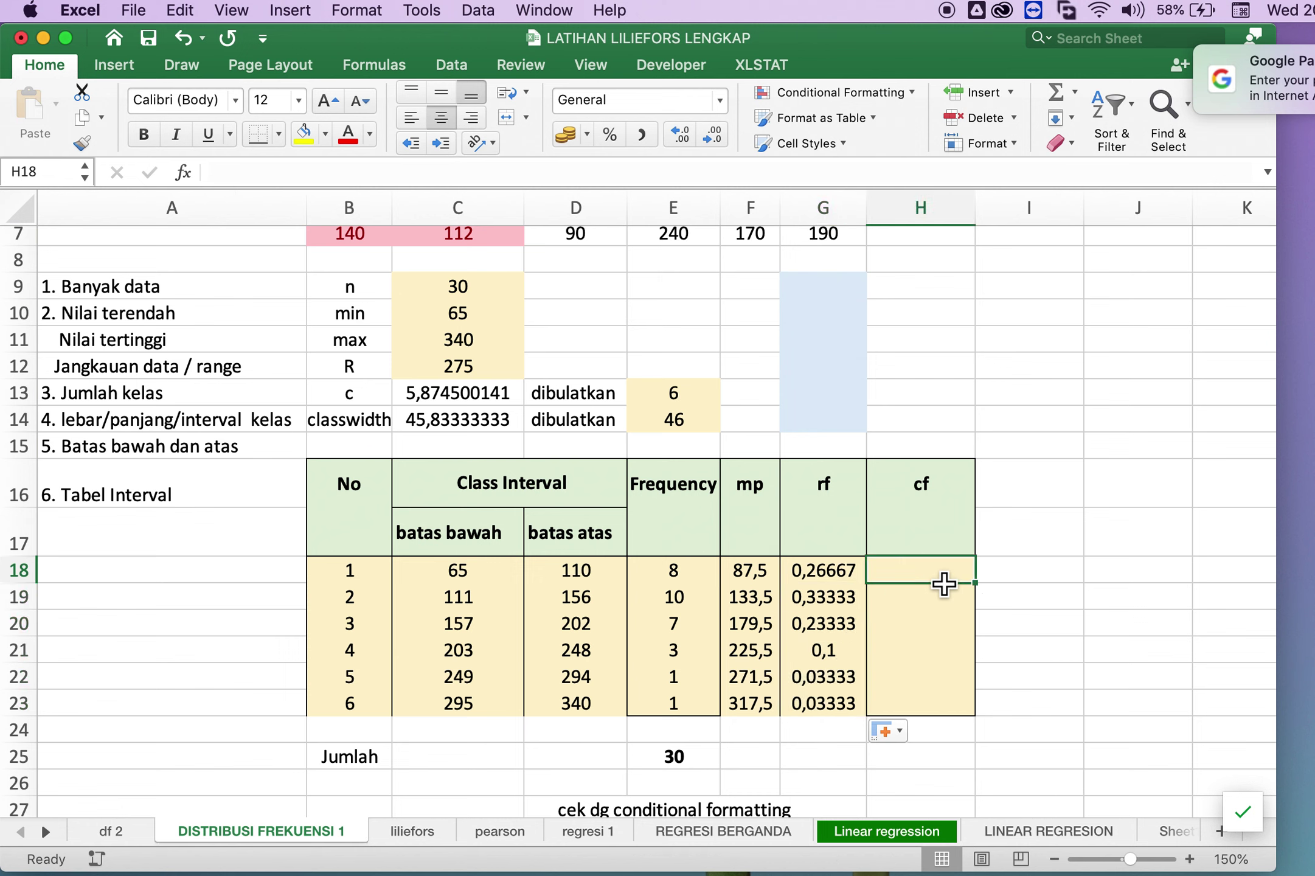
{"action": "left_click", "coordinate": [837, 769]}
{"action": "type", "text": "="}
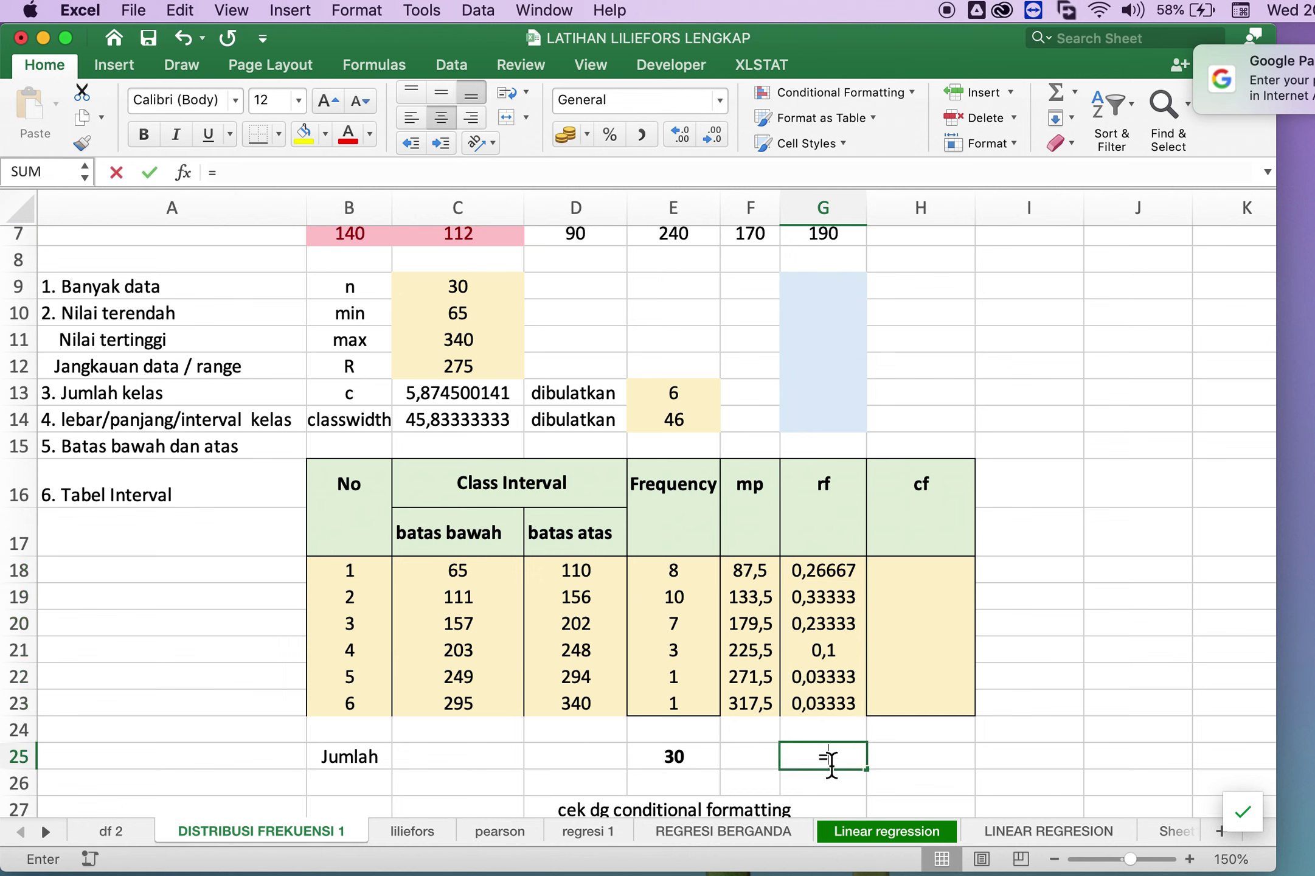
{"action": "type", "text": "SUM("}
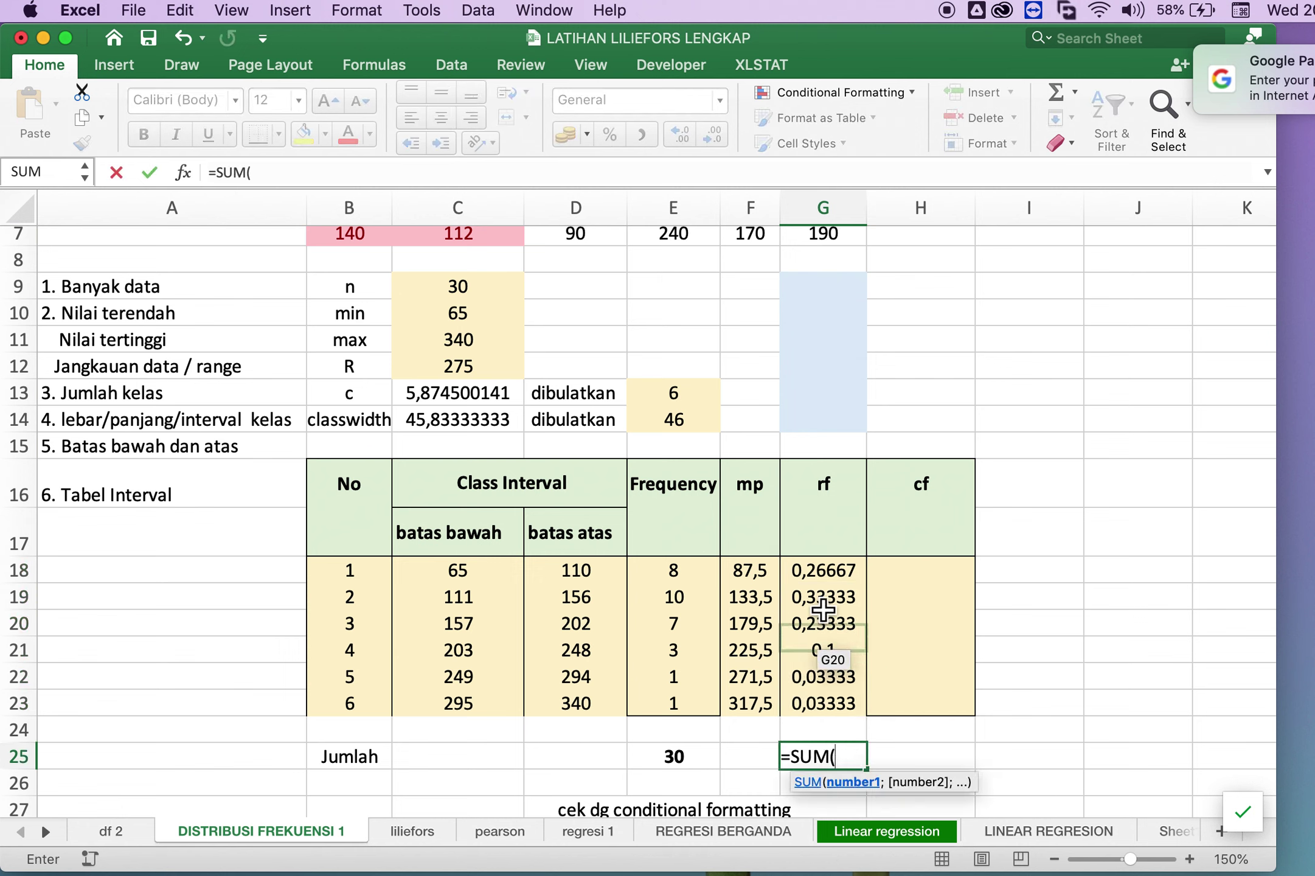
{"action": "left_click_drag", "start_coordinate": [823, 572], "coordinate": [833, 712]}
{"action": "key", "text": "Return"}
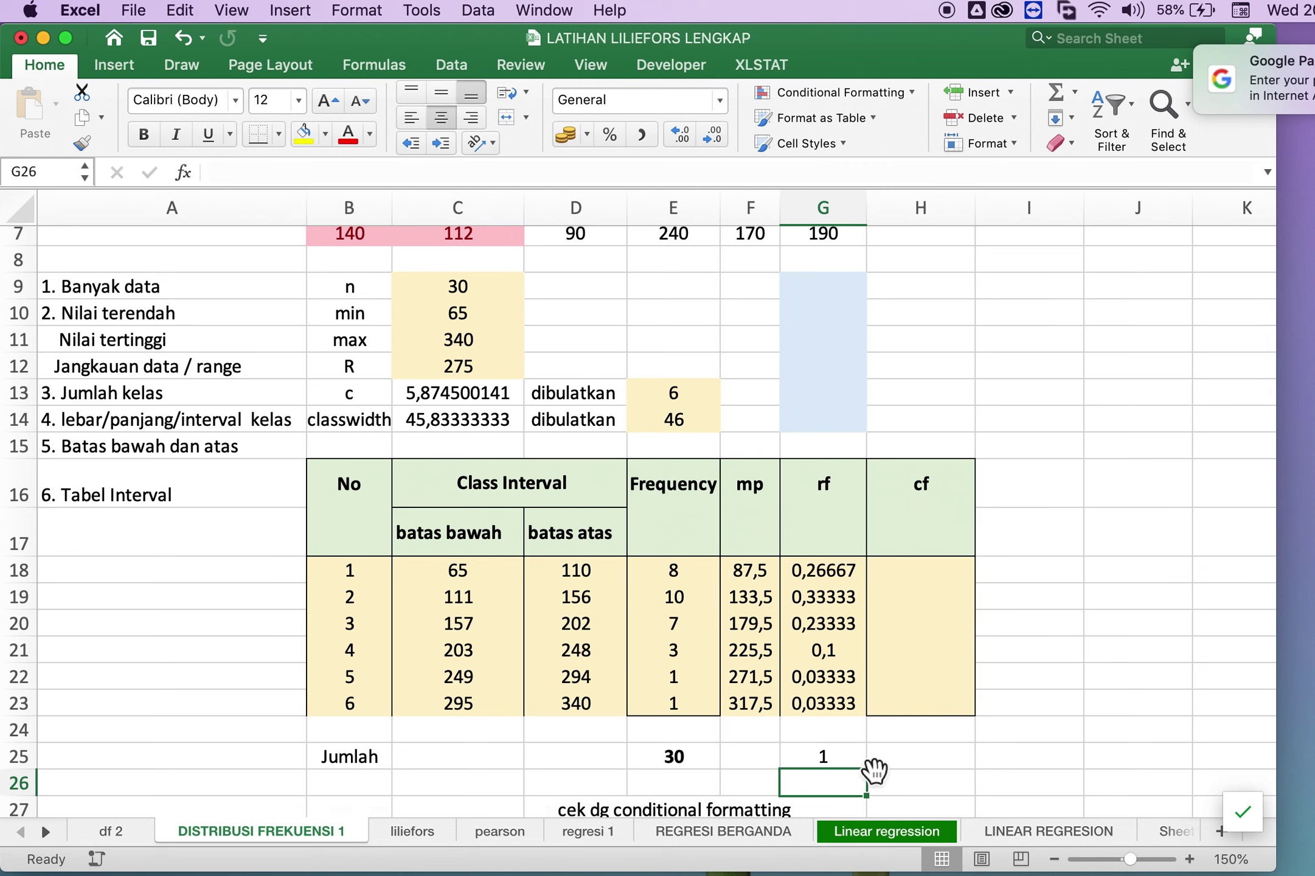
Set the first cumulative frequency in H18 to =E18, giving 8.
{"action": "left_click", "coordinate": [952, 572]}
{"action": "type", "text": "="}
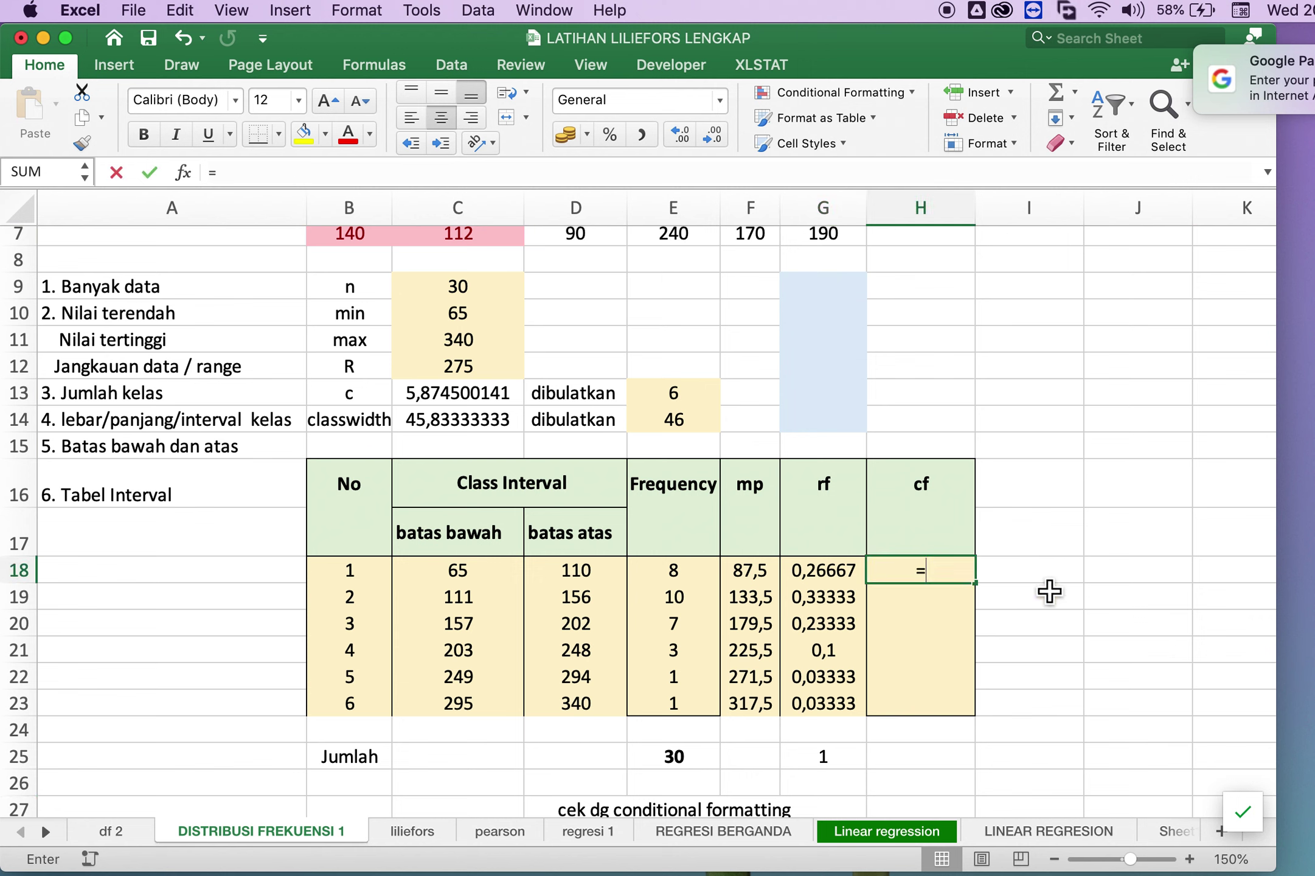
{"action": "left_click", "coordinate": [698, 581]}
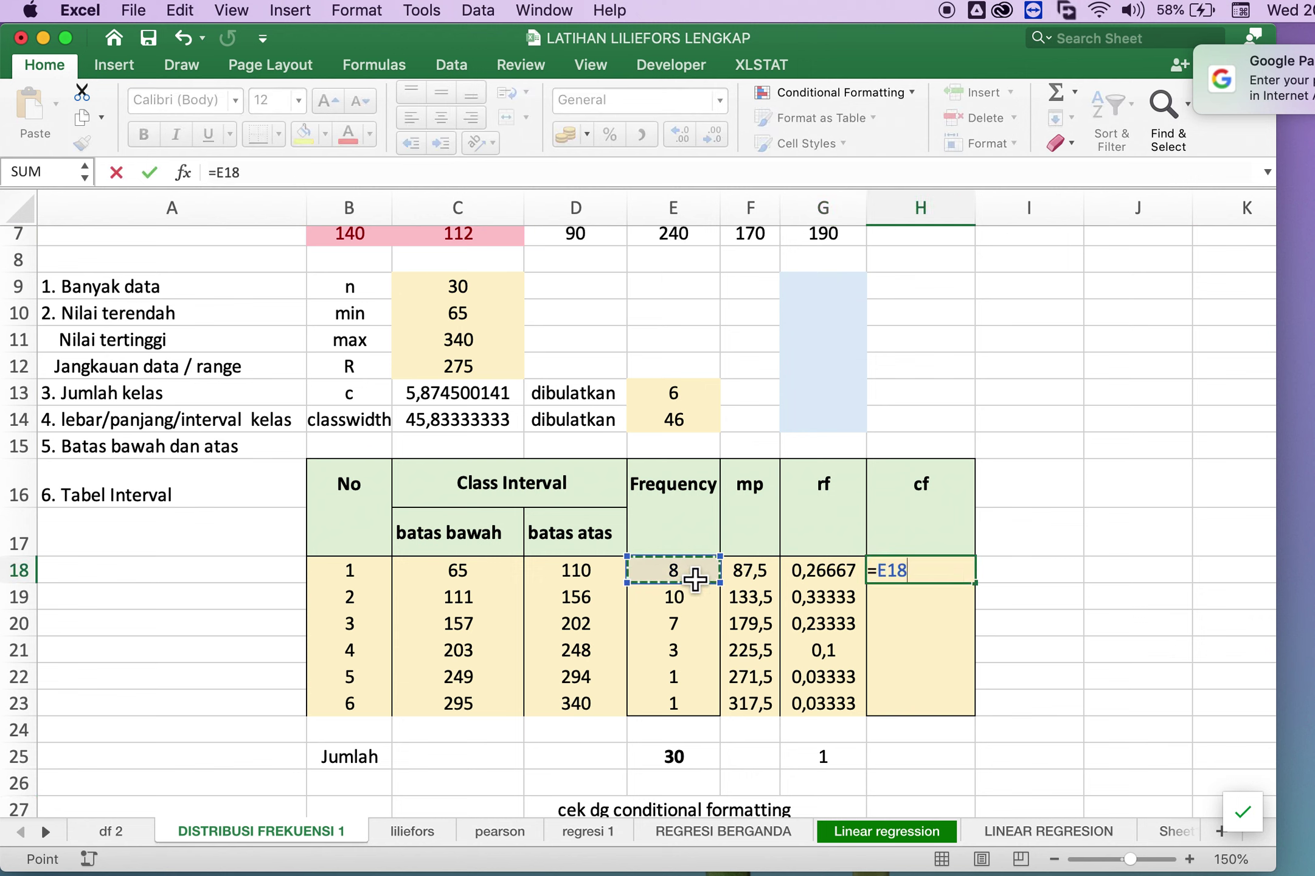
{"action": "key", "text": "Return"}
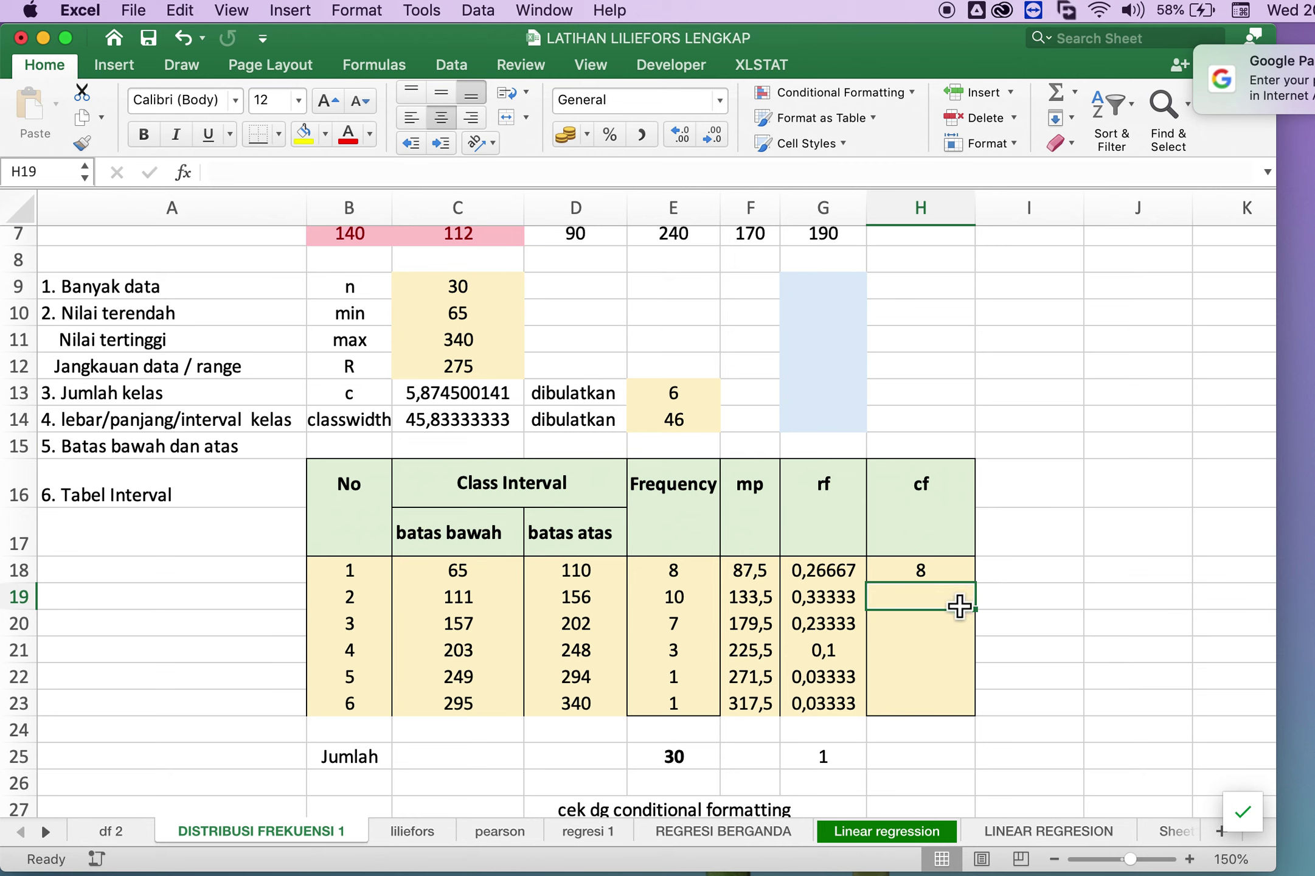
Enter =H18+E19 in H19 and copy it down to H23 for running totals 18 through 30.
{"action": "type", "text": "="}
{"action": "left_click", "coordinate": [936, 572]}
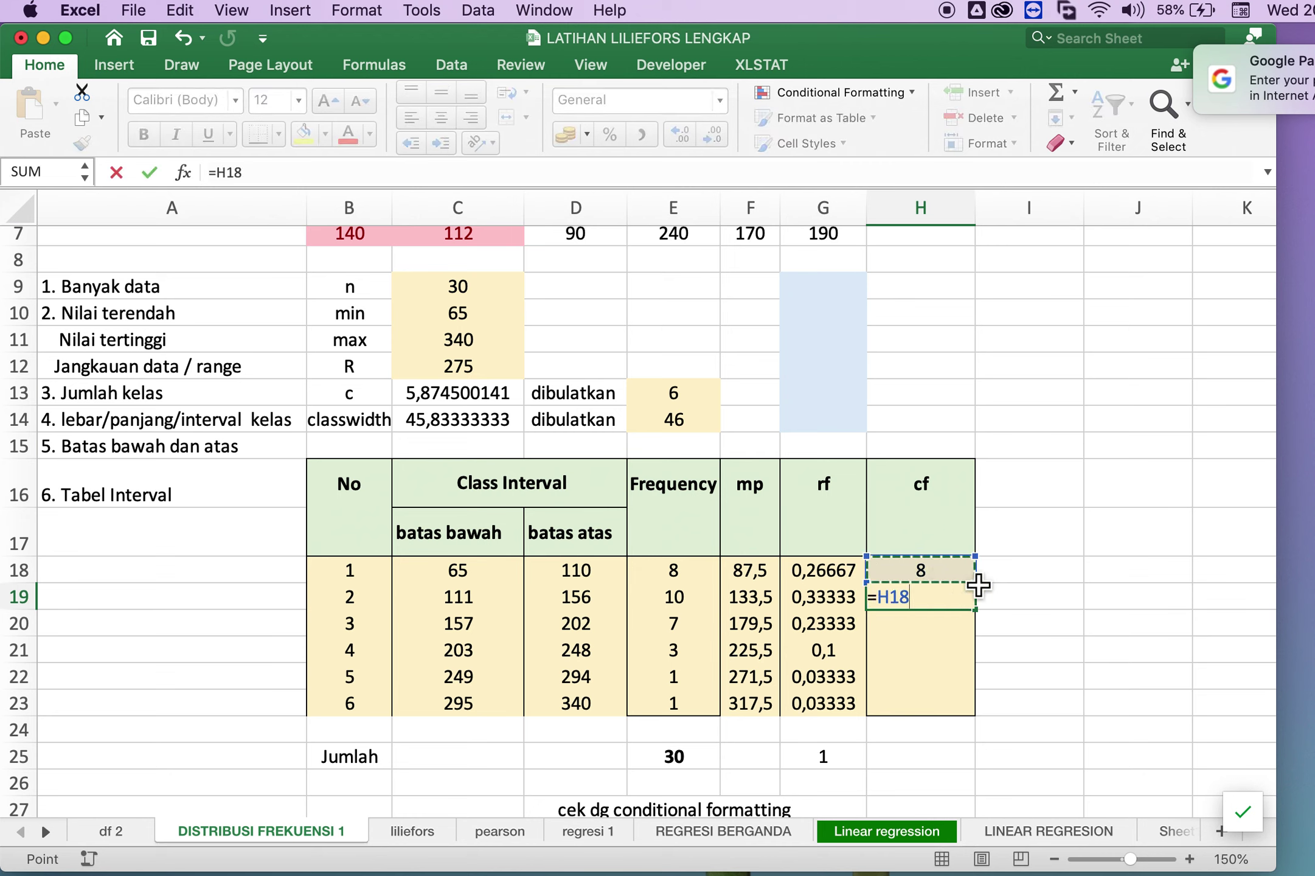
{"action": "type", "text": "+"}
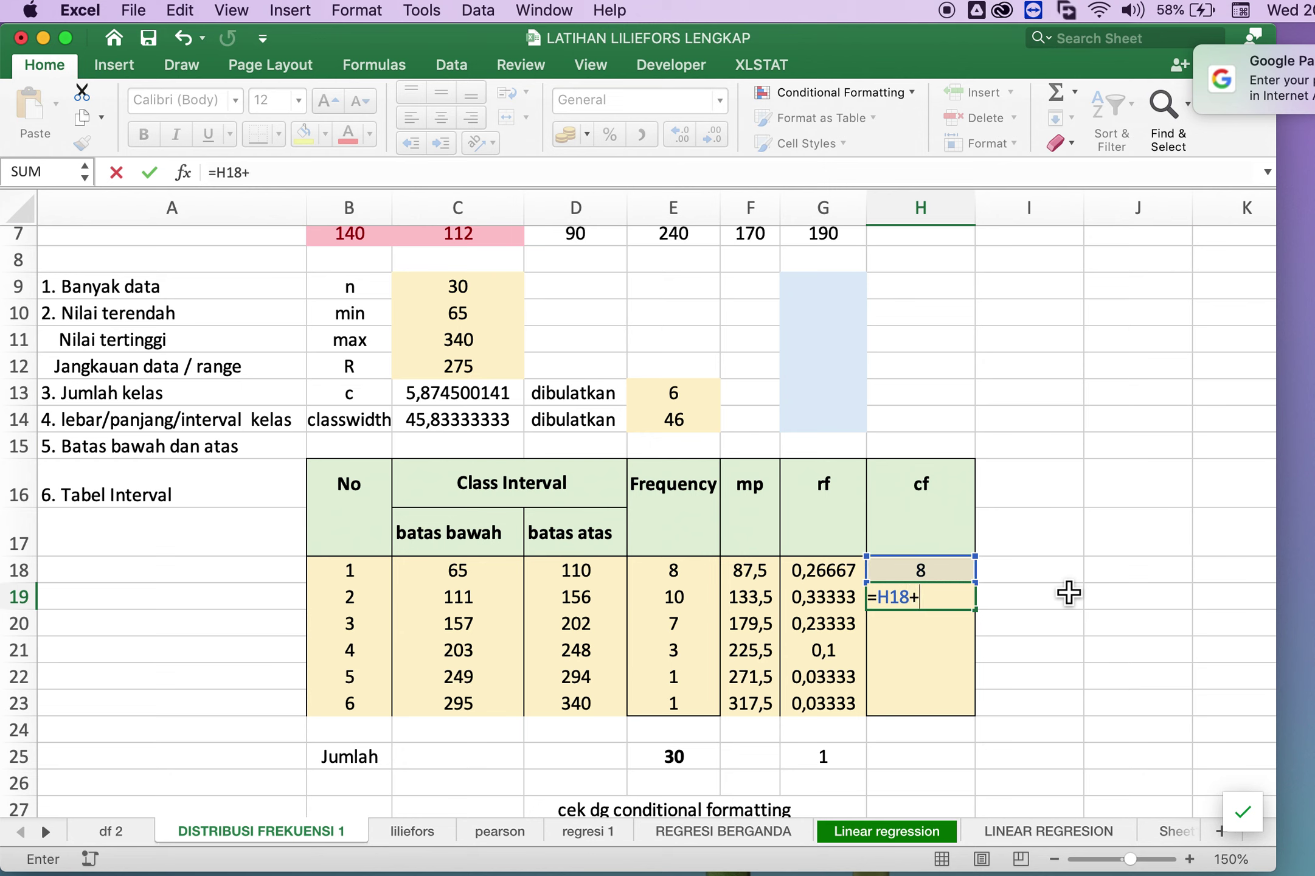
{"action": "left_click", "coordinate": [702, 599]}
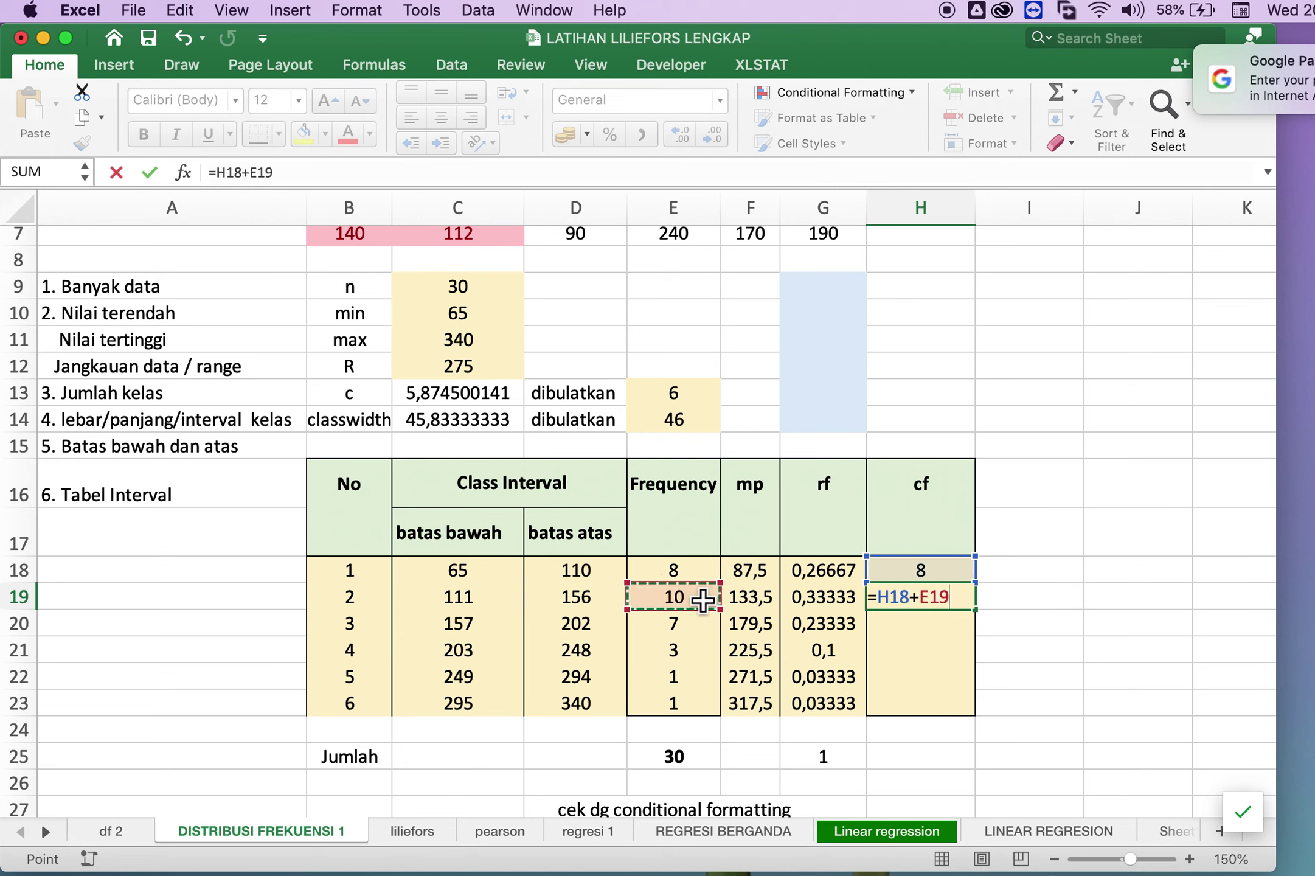
{"action": "key", "text": "Return"}
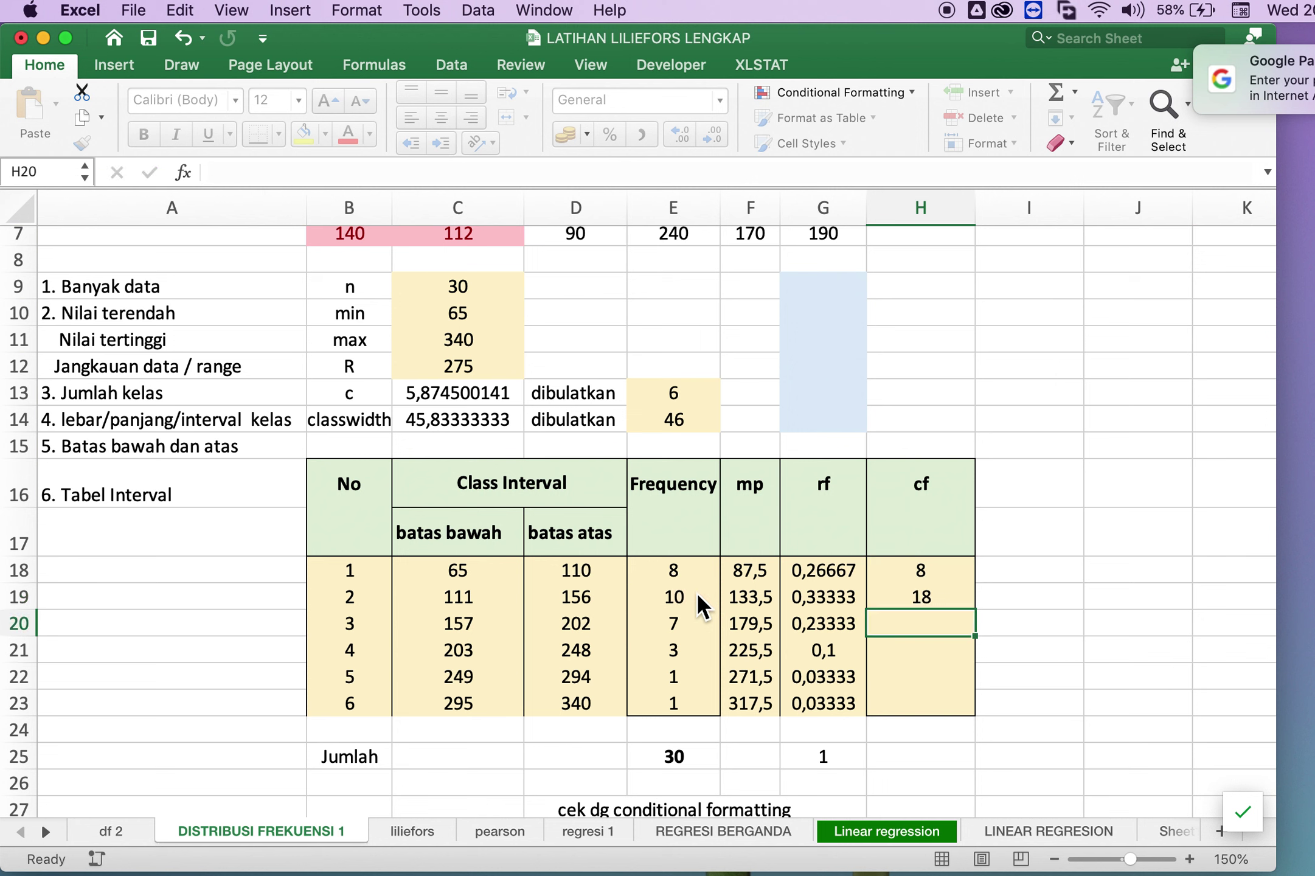
{"action": "left_click", "coordinate": [931, 597]}
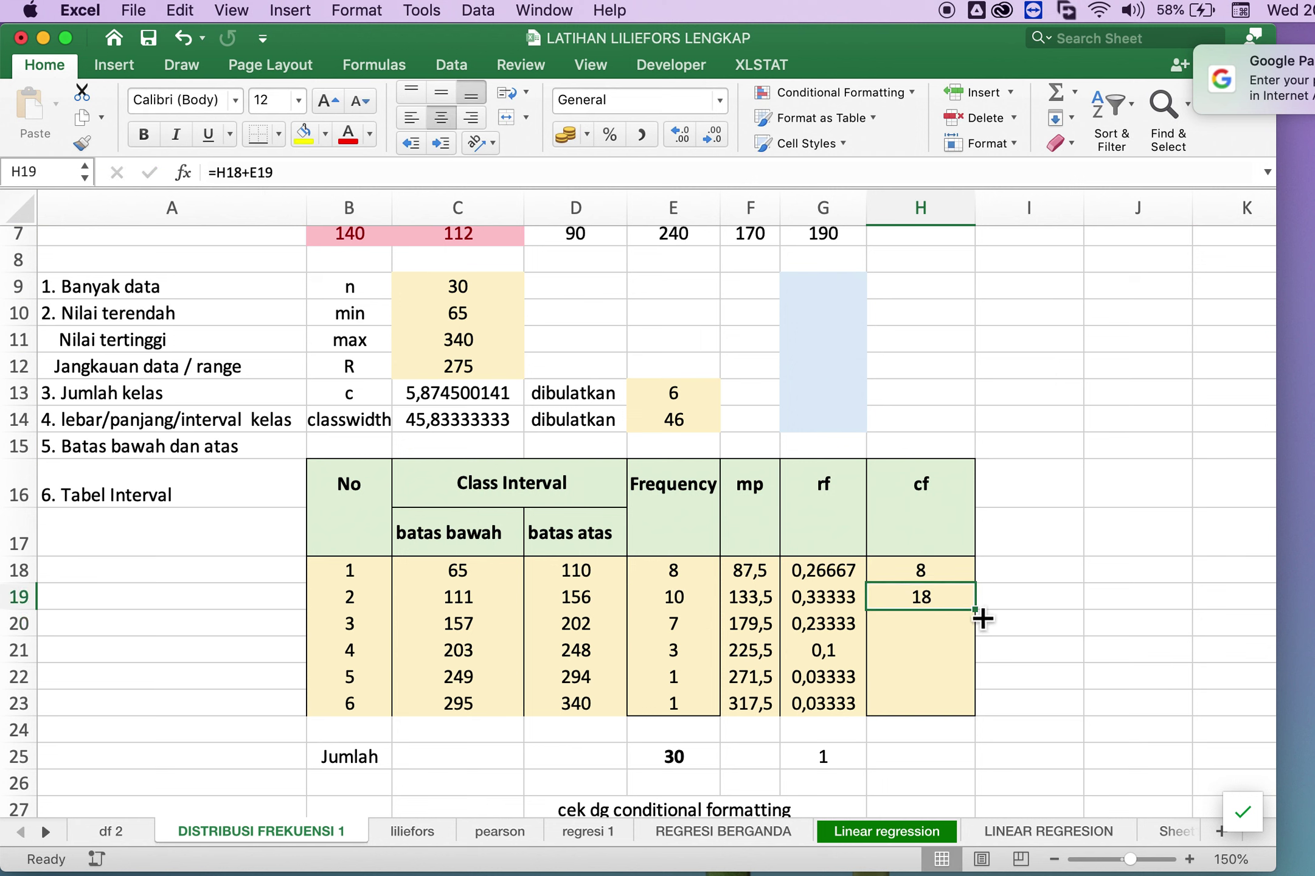
{"action": "left_click_drag", "start_coordinate": [975, 609], "coordinate": [967, 724]}
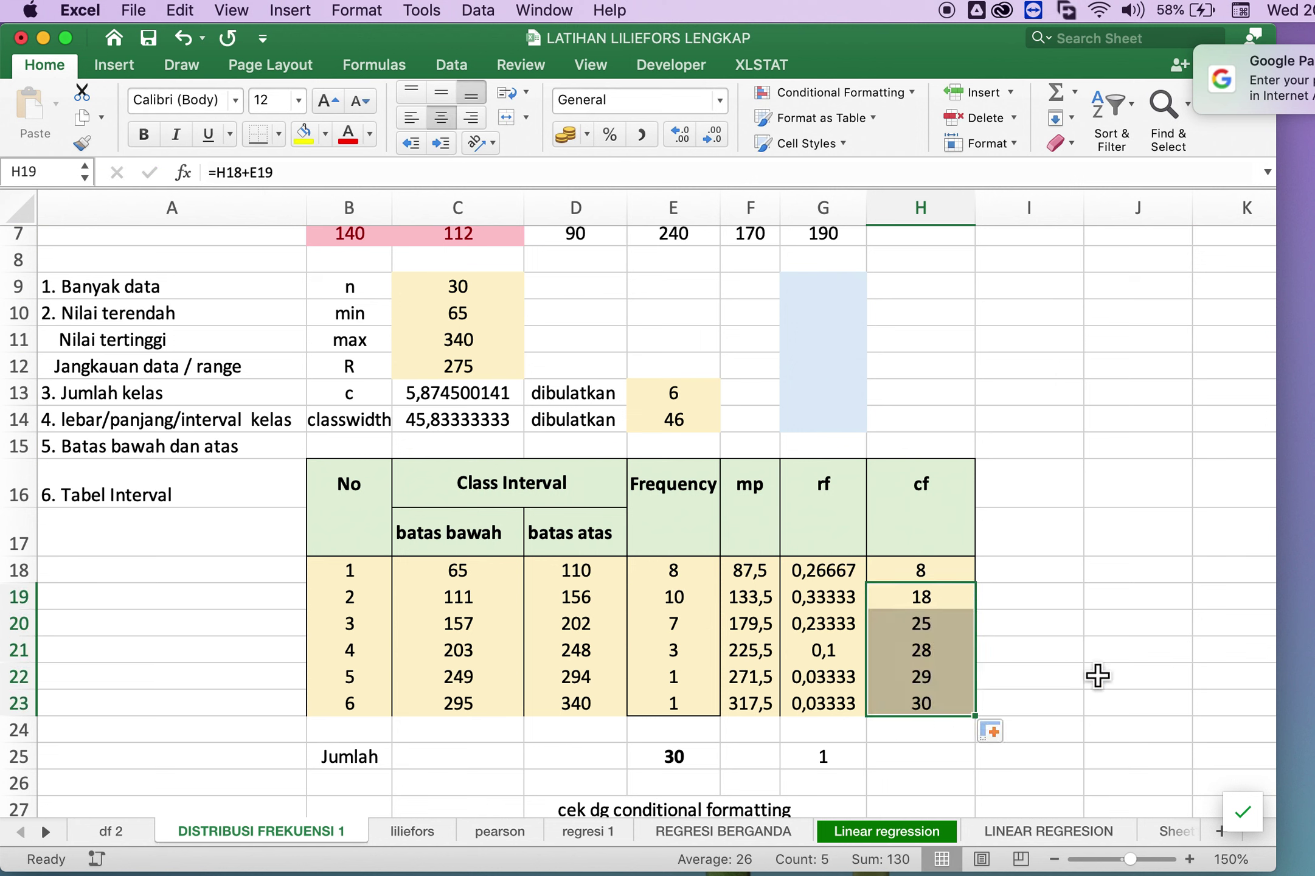
{"action": "left_click", "coordinate": [1097, 675]}
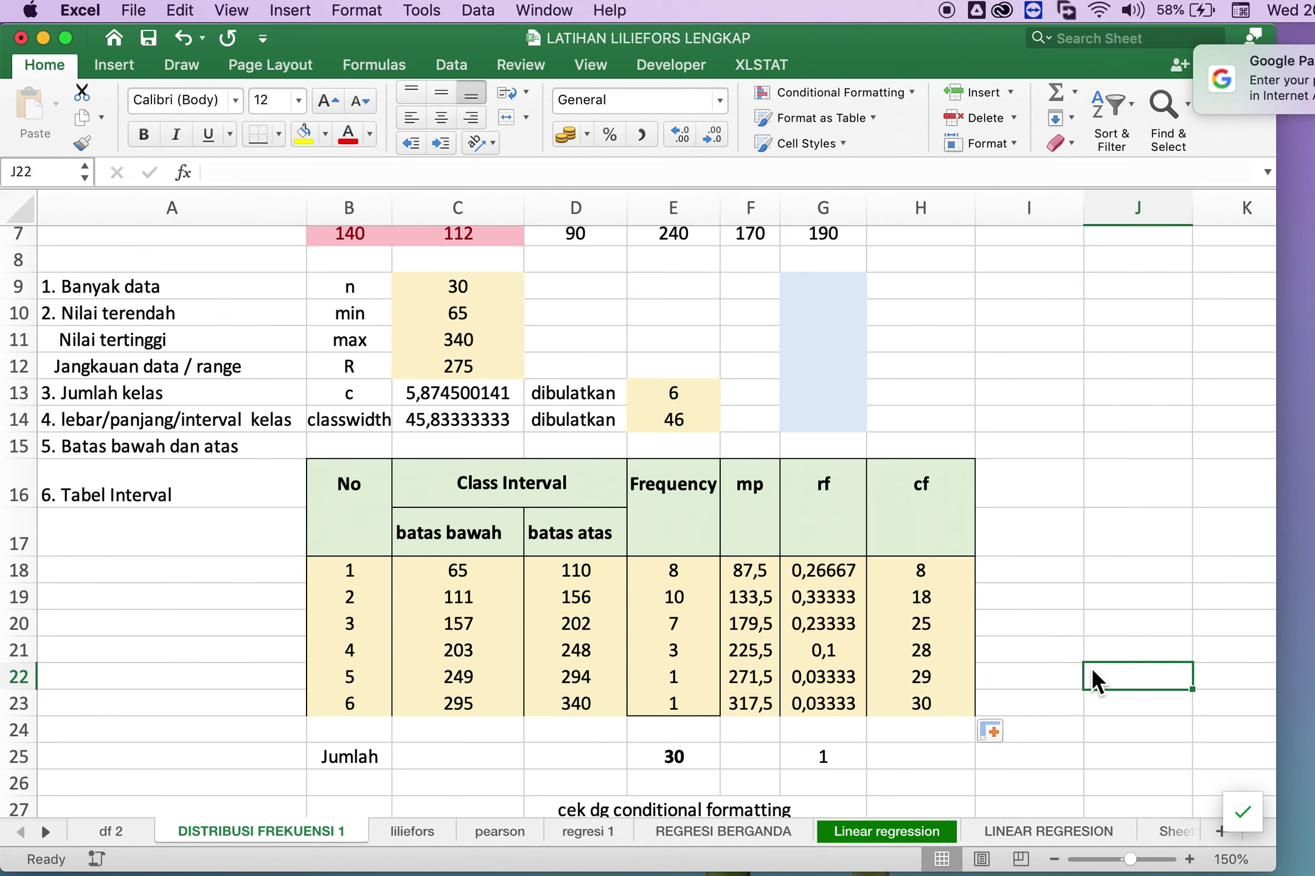
{"action": "scroll", "coordinate": [1091, 666], "scroll_direction": "down", "scroll_amount": 2, "text": "ctrl"}
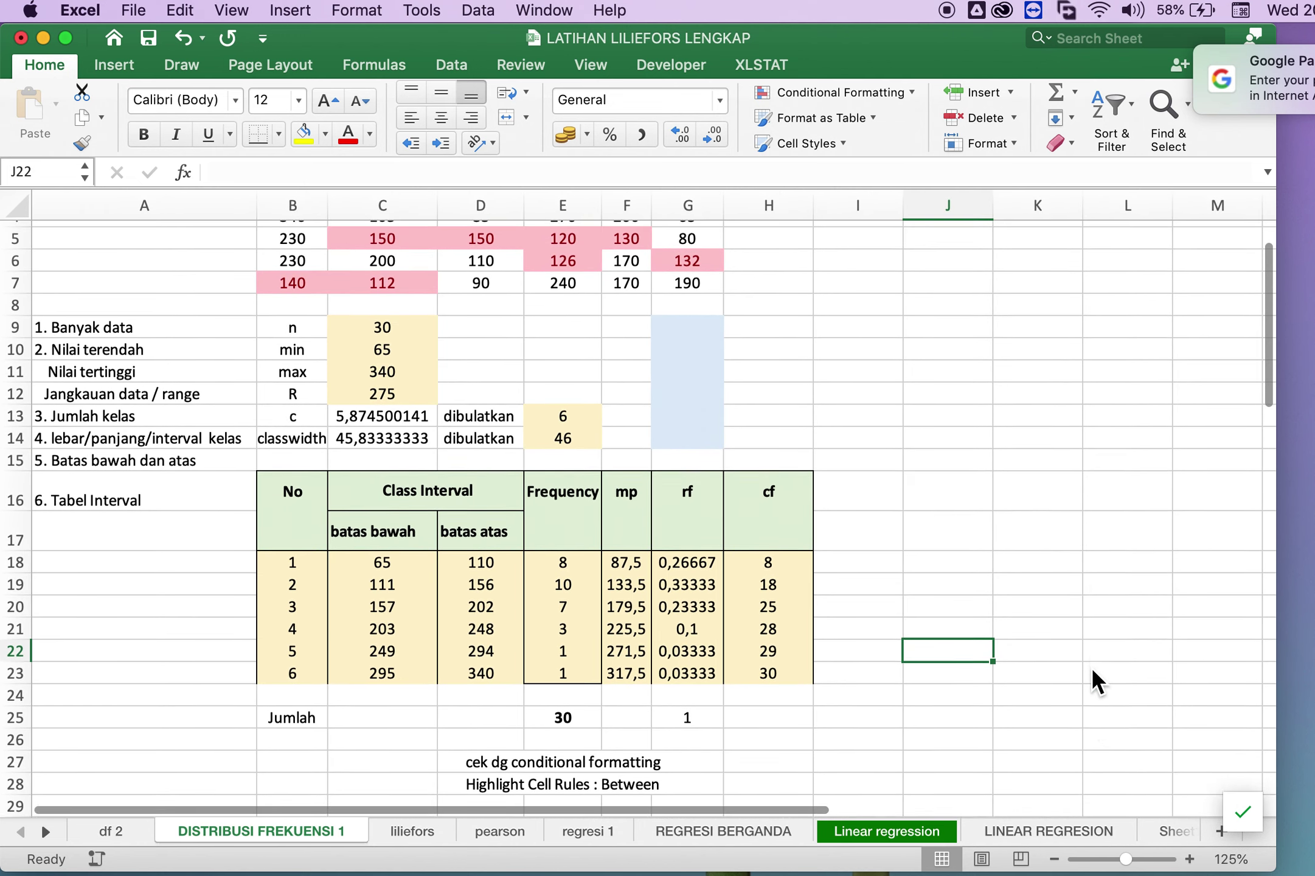
Page through the PowerPoint slides to slide 8's frequency polygon chart spanning 44.5 to 364.5.
{"action": "key", "text": "super+Tab"}
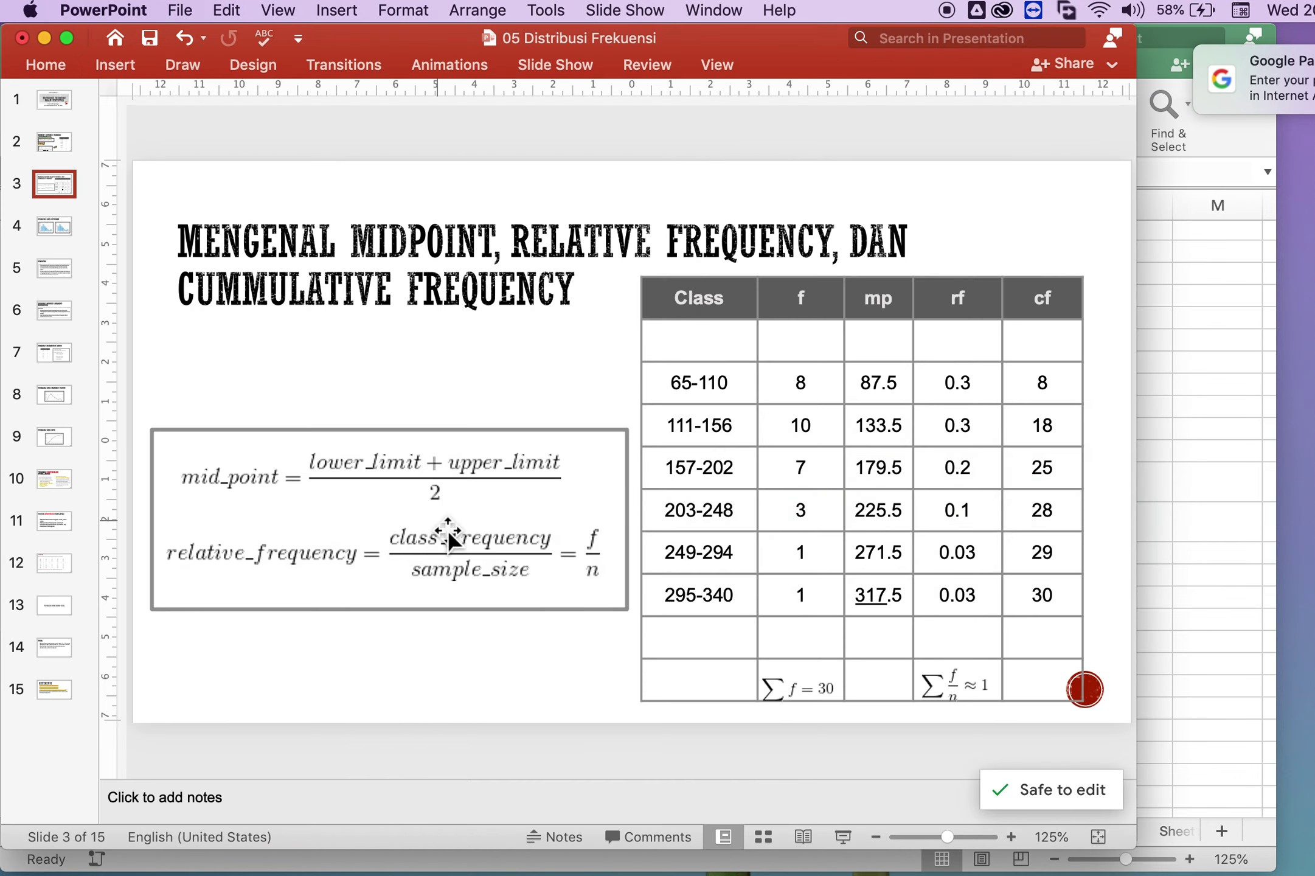
{"action": "key", "text": "super+z"}
{"action": "key", "text": "super+z"}
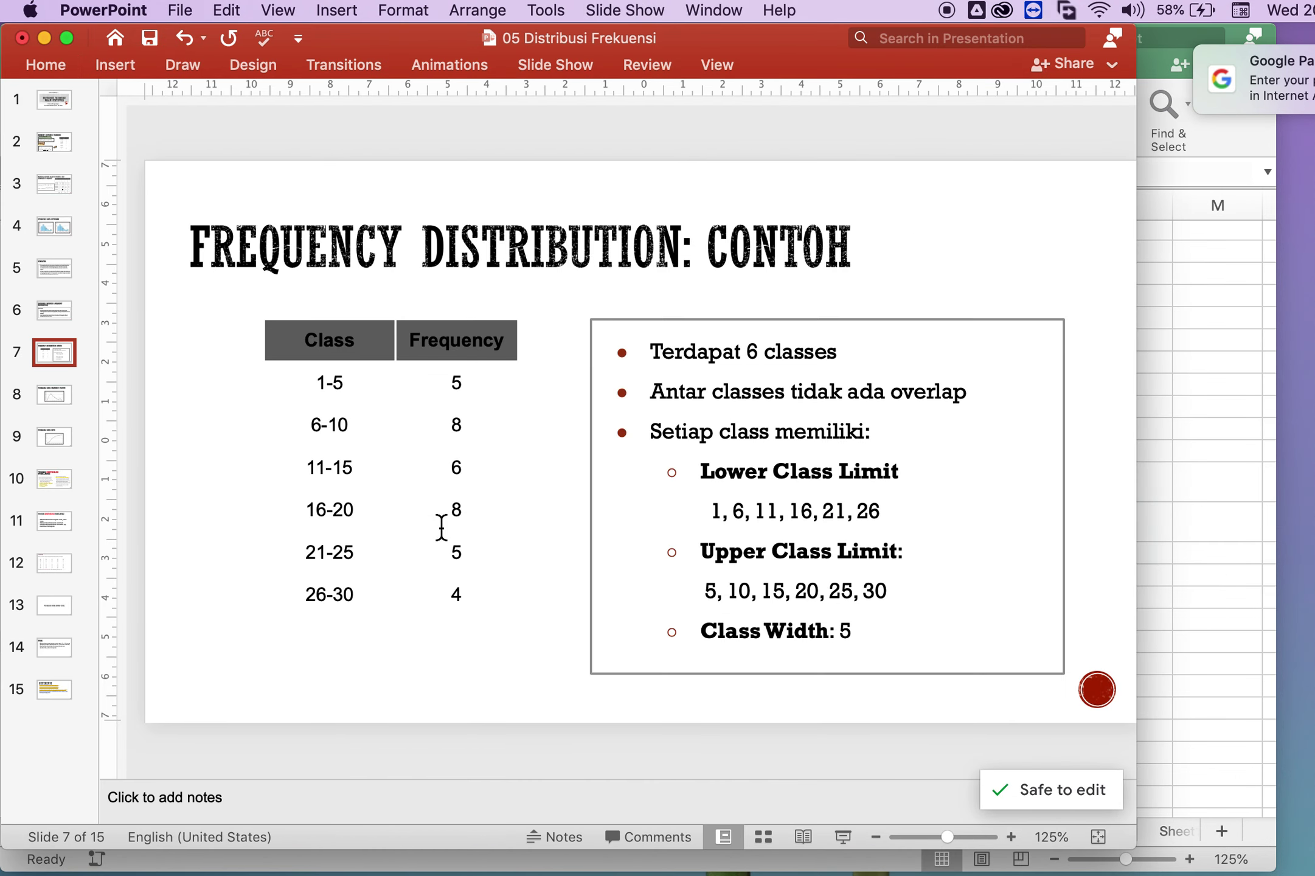
{"action": "key", "text": "super+z"}
{"action": "key", "text": "Down"}
{"action": "key", "text": "Down"}
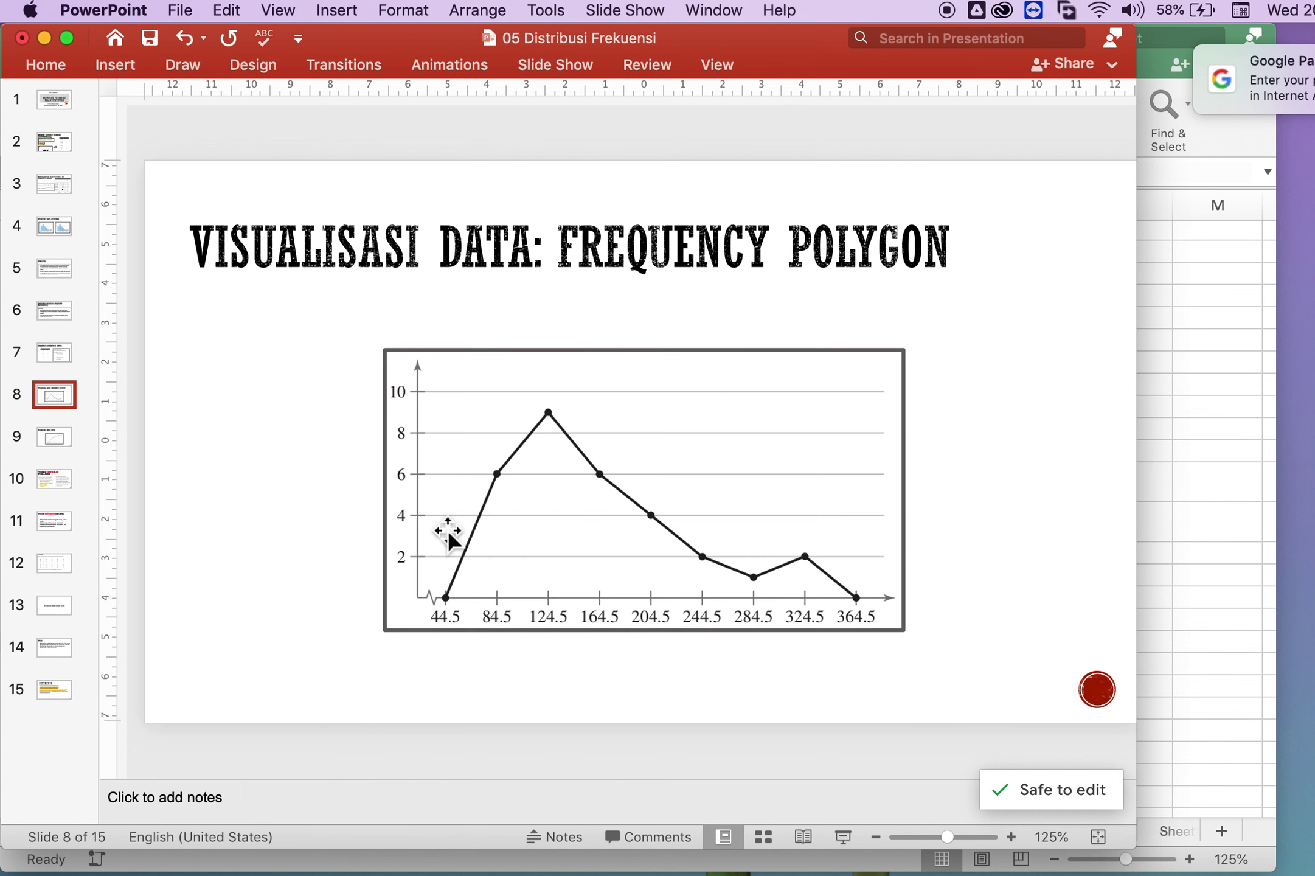
{"action": "key", "text": "Down"}
{"action": "key", "text": "Down"}
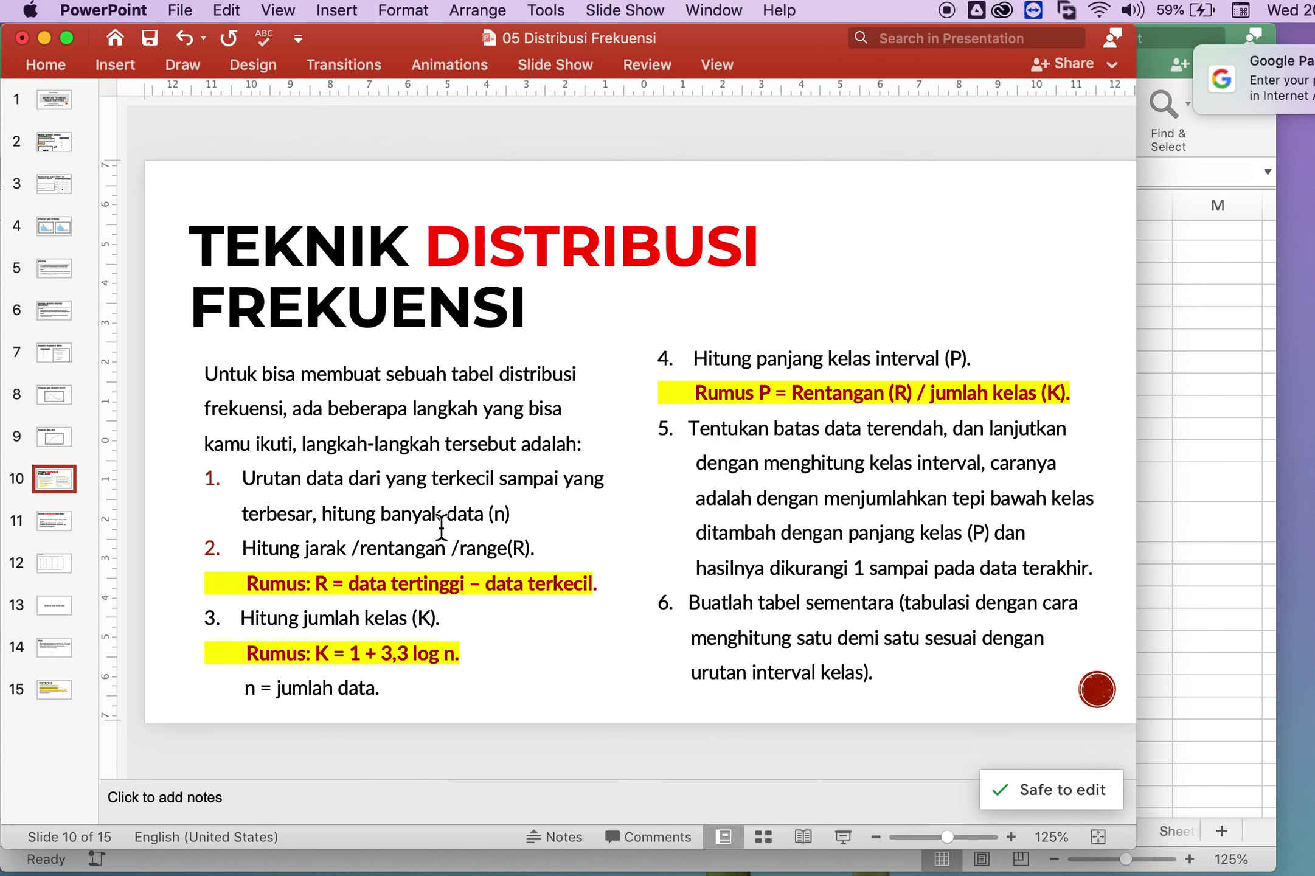
{"action": "key", "text": "super+z"}
{"action": "key", "text": "super+z"}
{"action": "key", "text": "super+z"}
{"action": "key", "text": "super+z"}
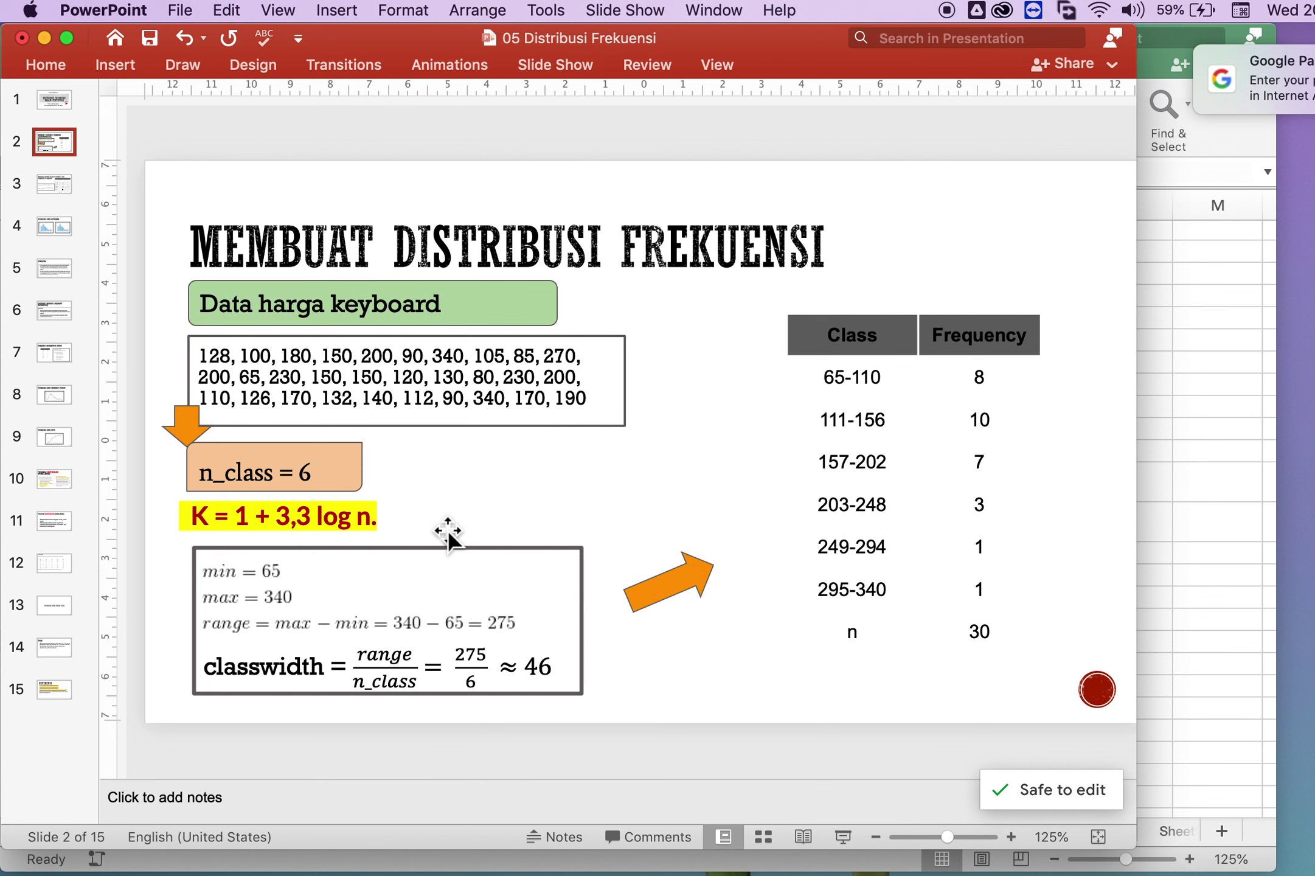
{"action": "key", "text": "Down"}
{"action": "key", "text": "Down"}
{"action": "key", "text": "Down"}
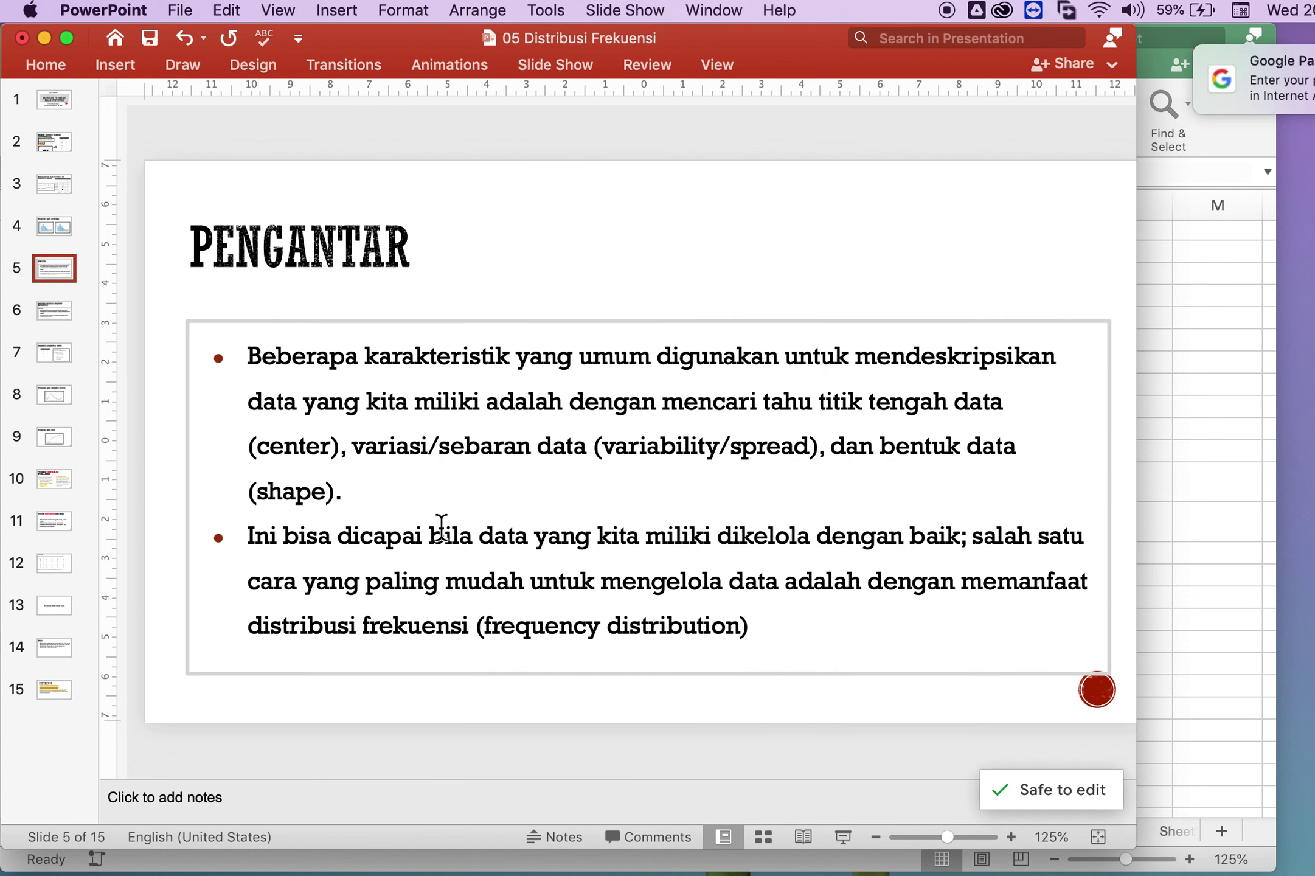
{"action": "key", "text": "Up"}
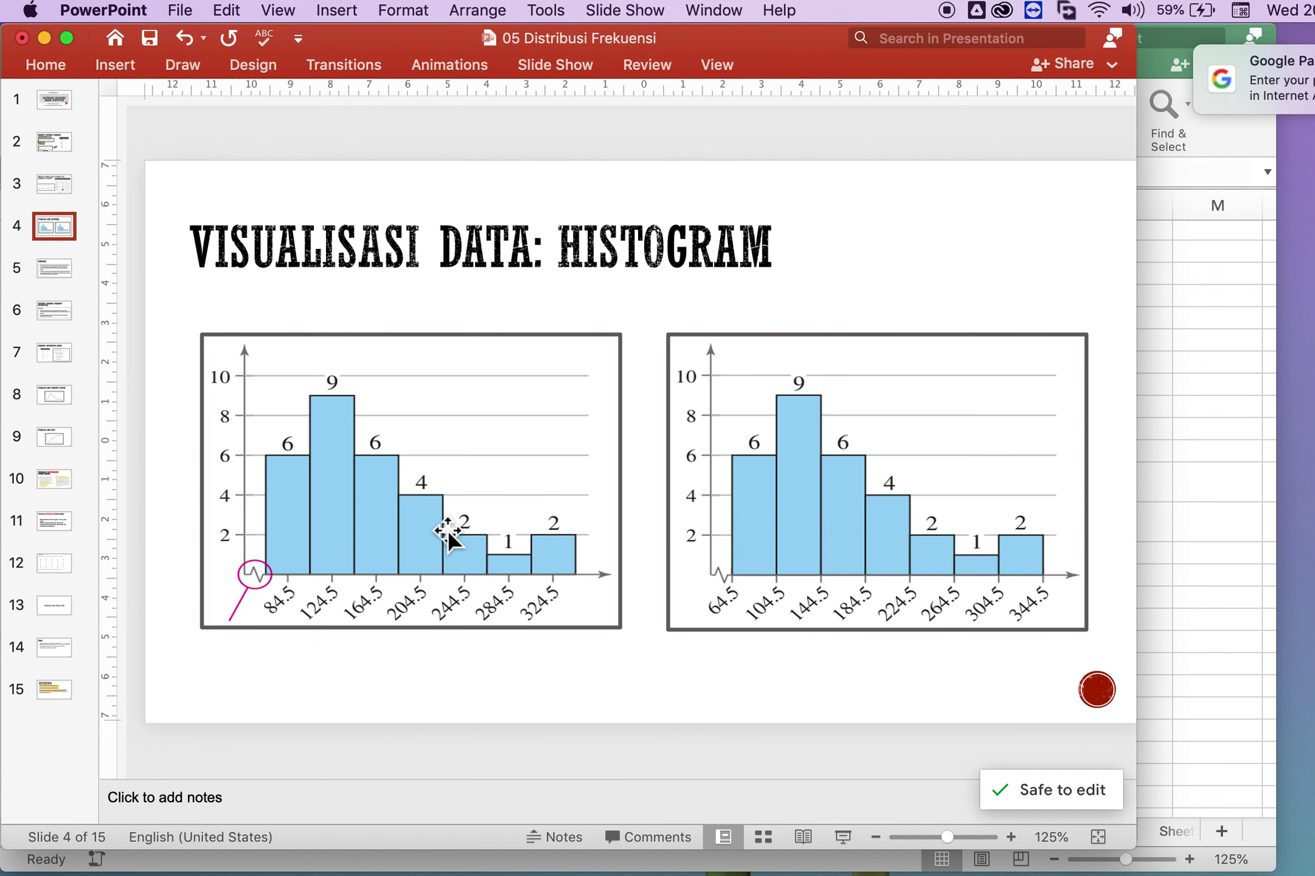
{"action": "key", "text": "Down"}
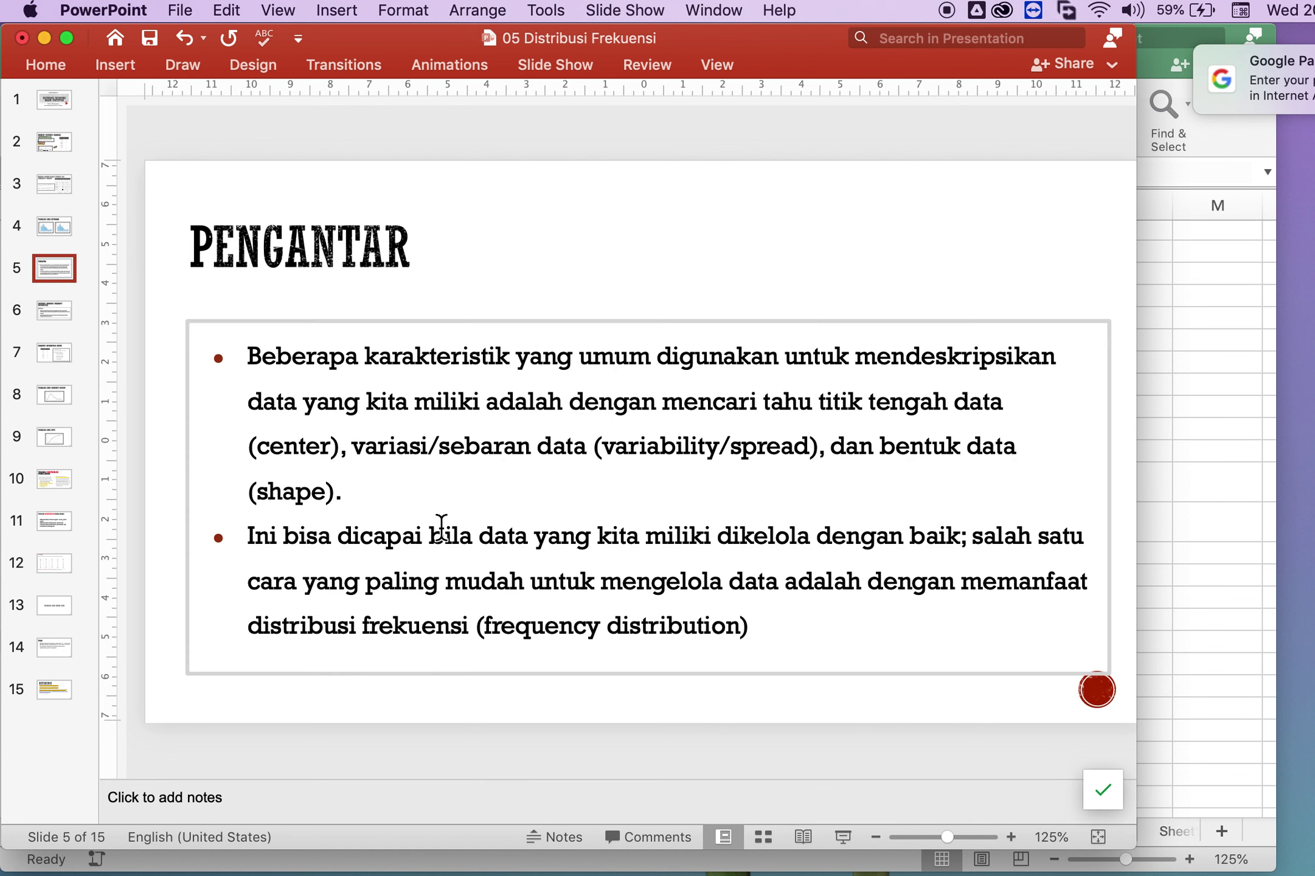
{"action": "key", "text": "Down"}
{"action": "key", "text": "Down"}
{"action": "key", "text": "Down"}
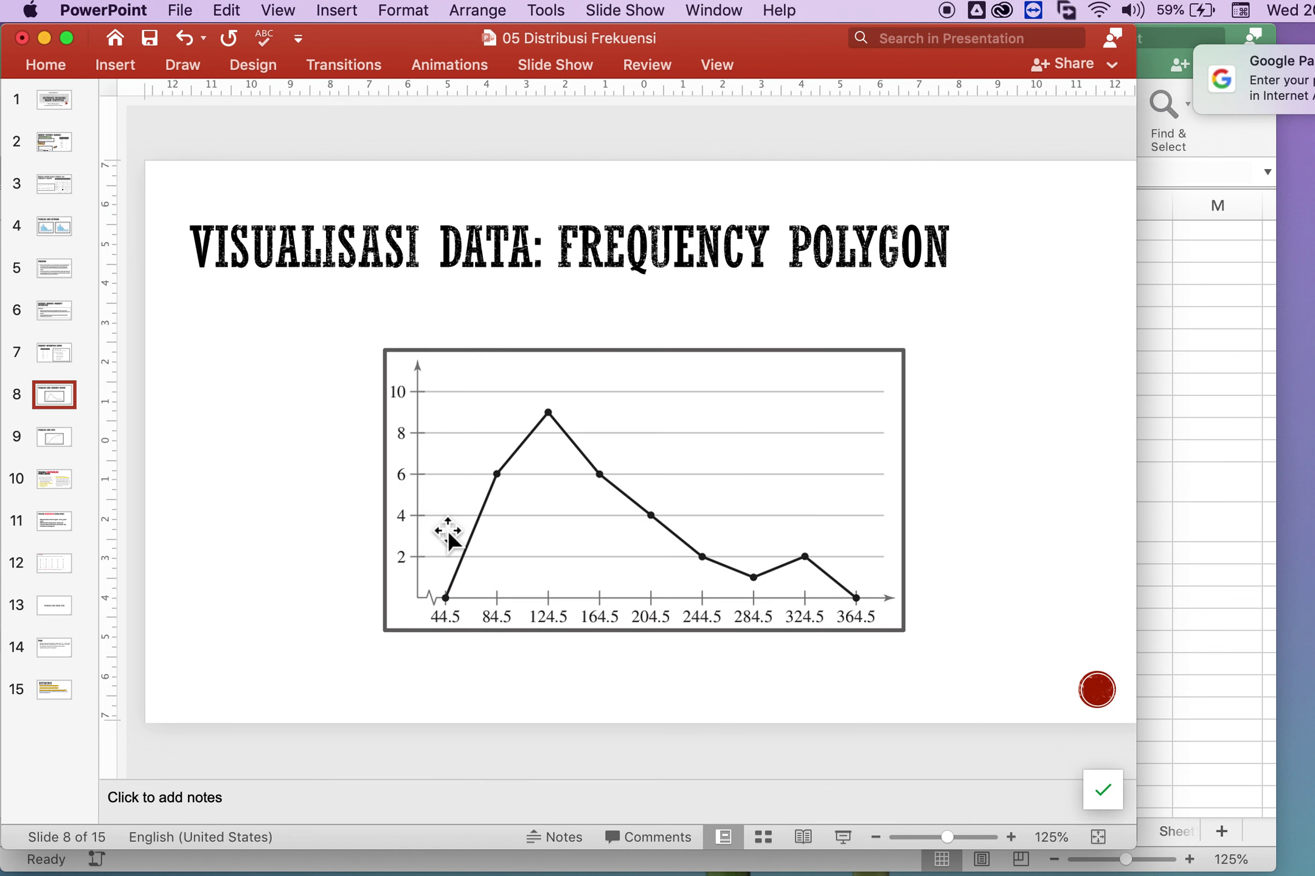
{"action": "key", "text": "super+Tab"}
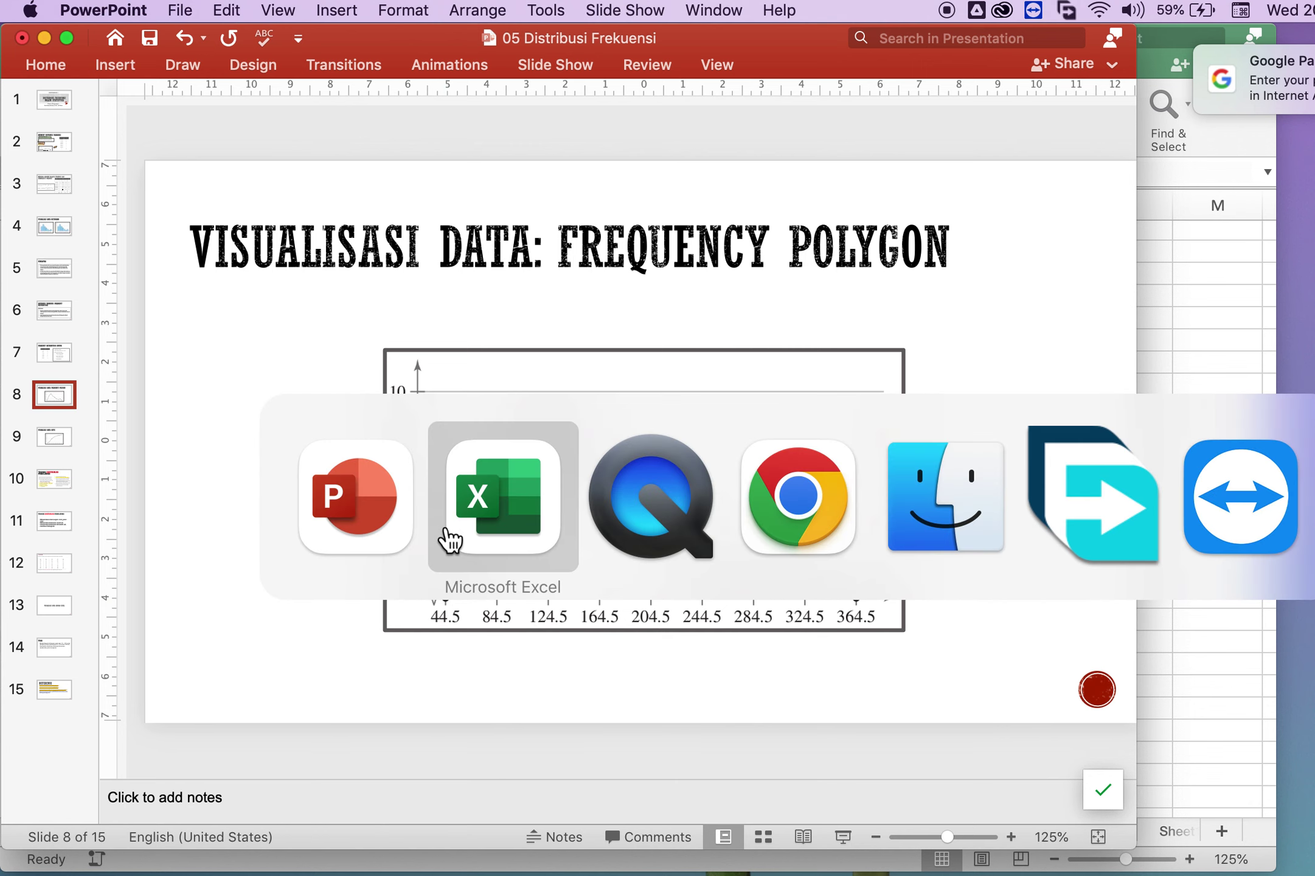
Copy the Frequency and mp values from E16:F23 and paste them as values only at B77.
{"action": "left_click", "coordinate": [450, 538]}
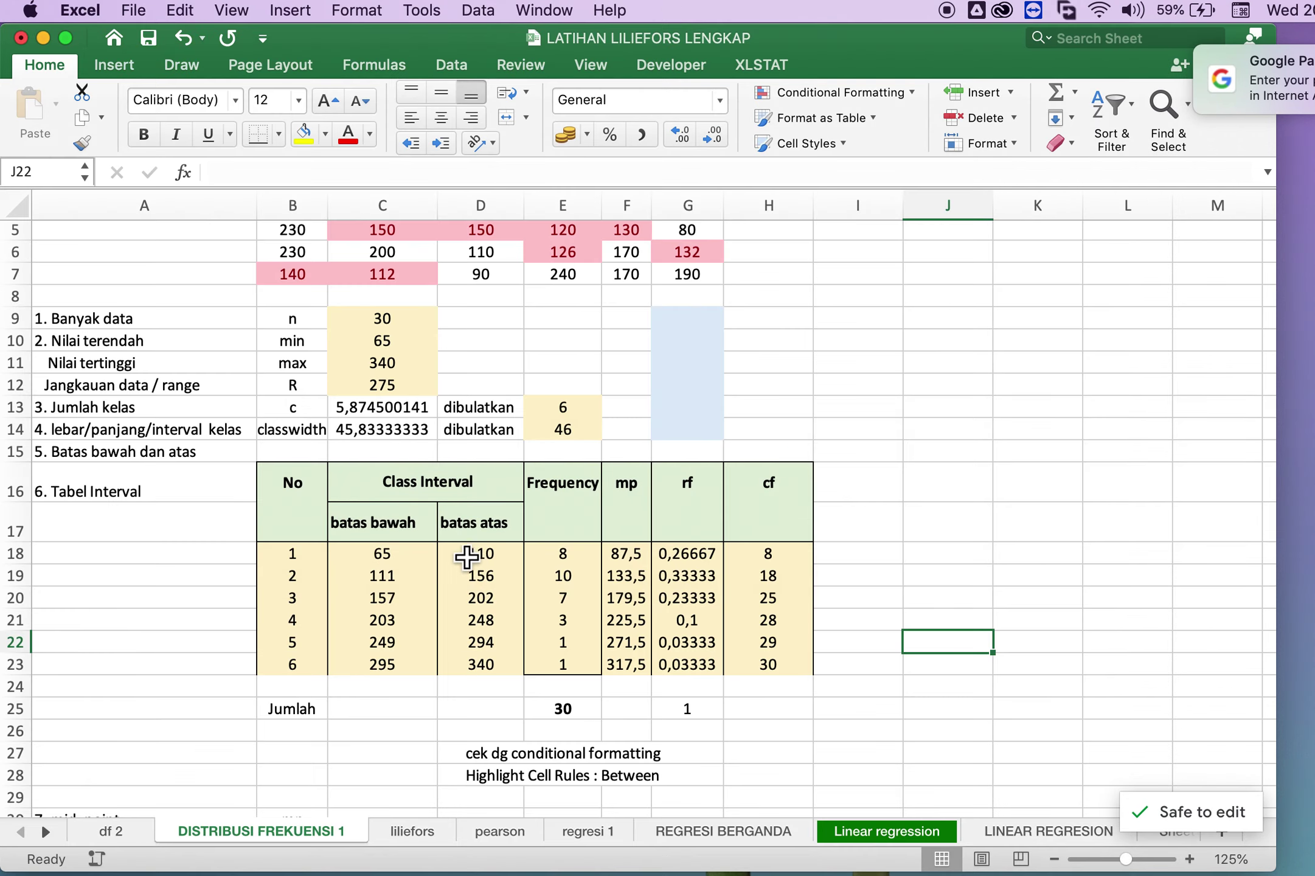
{"action": "left_click_drag", "start_coordinate": [572, 502], "coordinate": [637, 672]}
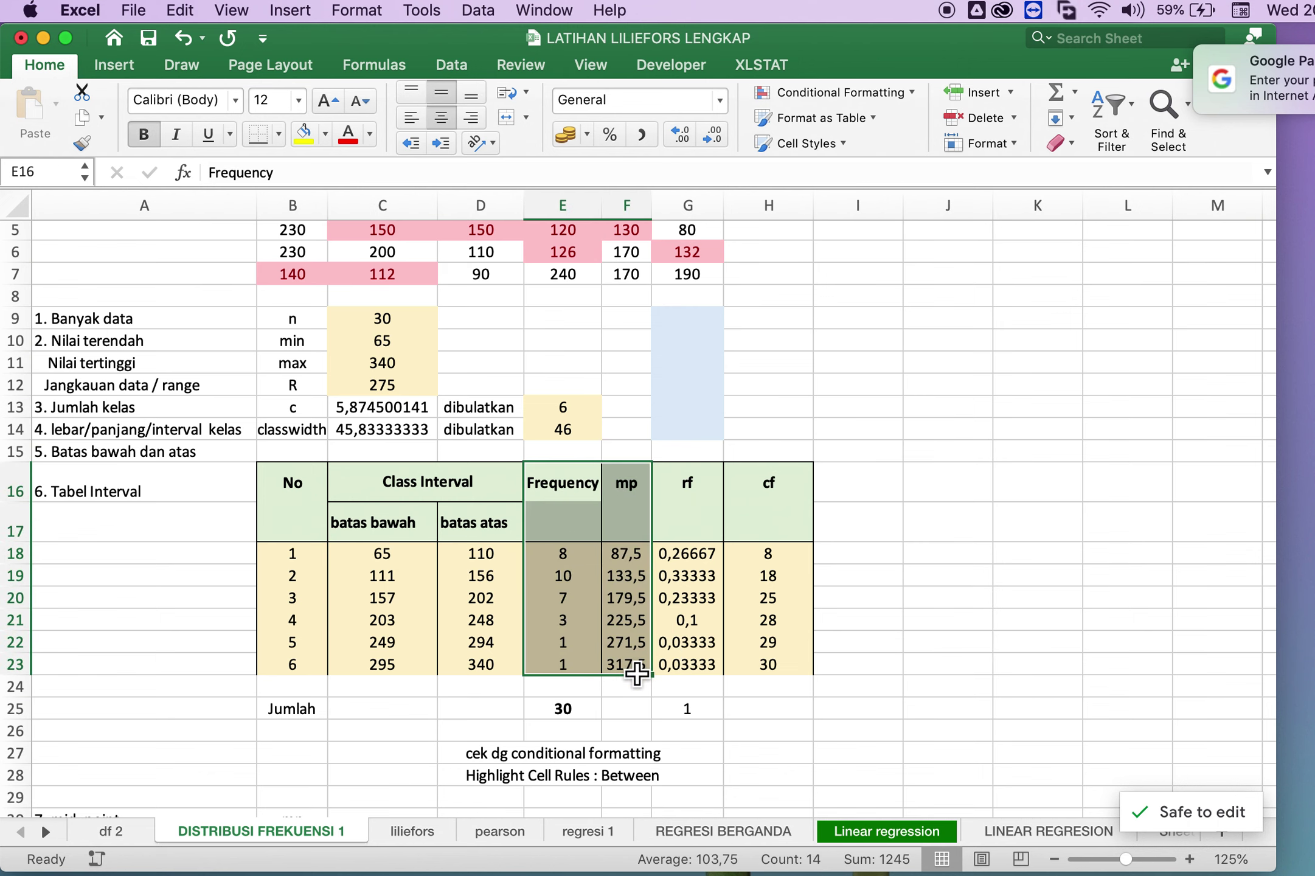
{"action": "key", "text": "super+c"}
{"action": "scroll", "coordinate": [631, 666], "scroll_direction": "down", "scroll_amount": 2}
{"action": "scroll", "coordinate": [631, 666], "scroll_direction": "down", "scroll_amount": 4}
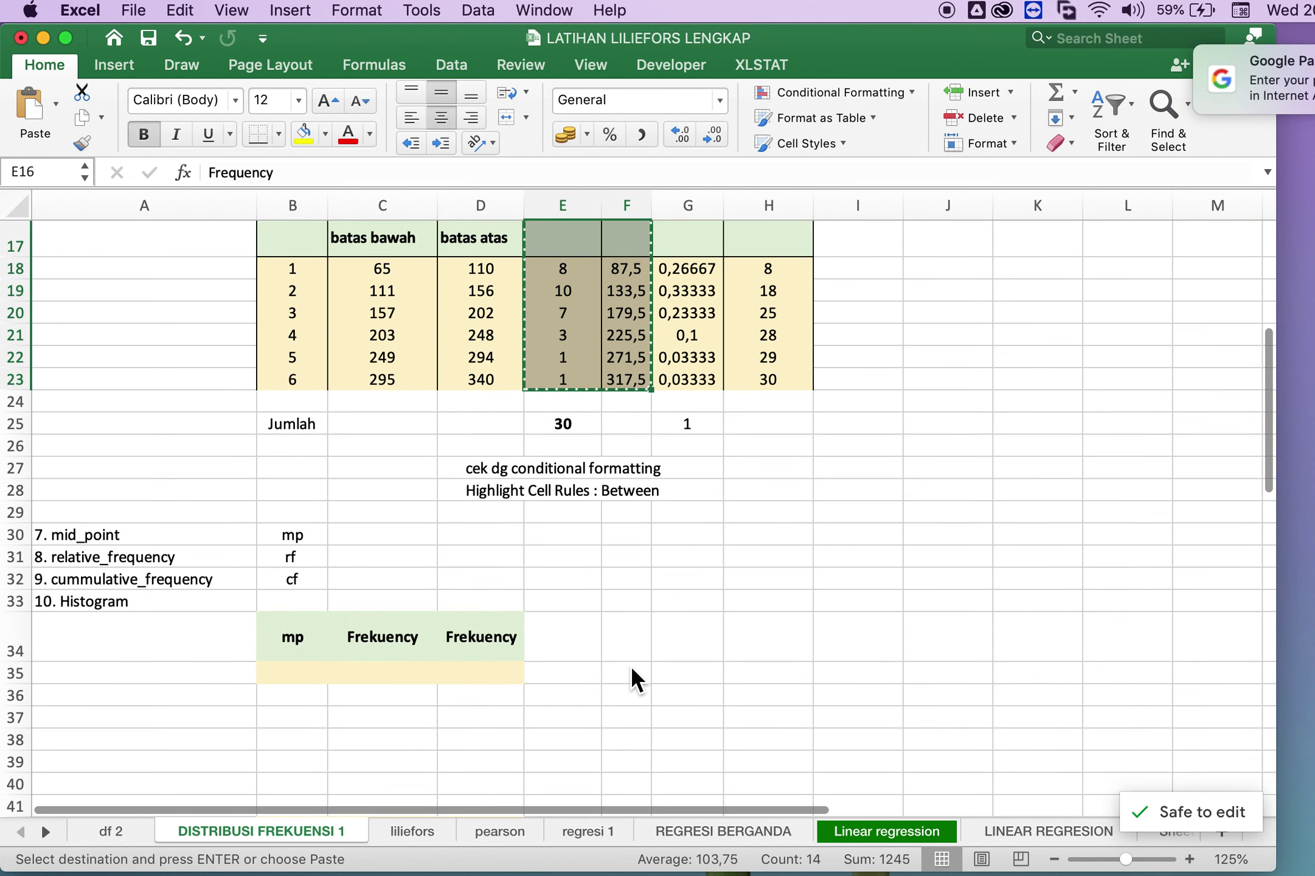
{"action": "scroll", "coordinate": [629, 664], "scroll_direction": "down", "scroll_amount": 4}
{"action": "scroll", "coordinate": [633, 664], "scroll_direction": "down", "scroll_amount": 3}
{"action": "scroll", "coordinate": [634, 664], "scroll_direction": "down", "scroll_amount": 3}
{"action": "scroll", "coordinate": [637, 663], "scroll_direction": "down", "scroll_amount": 7}
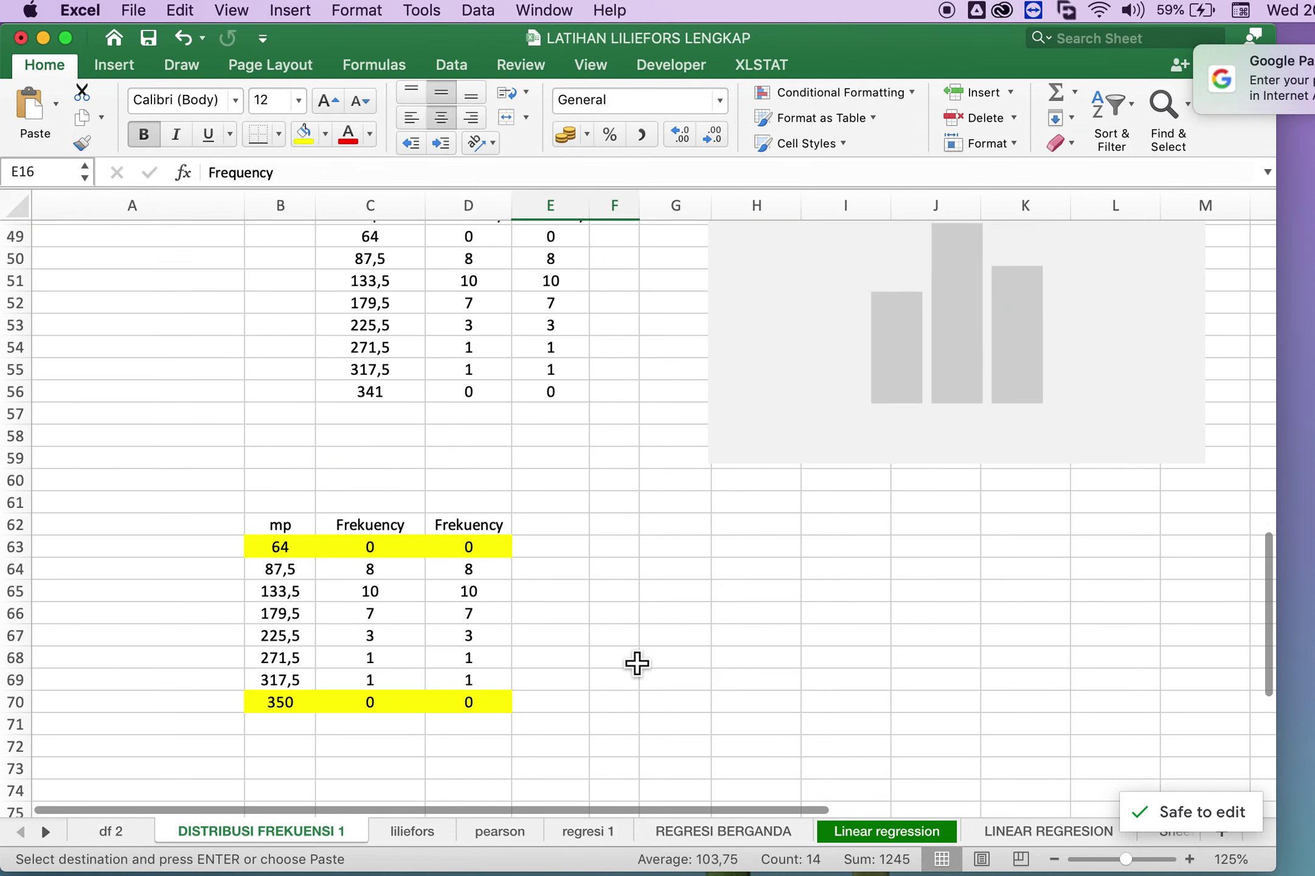
{"action": "scroll", "coordinate": [636, 663], "scroll_direction": "down", "scroll_amount": 5}
{"action": "scroll", "coordinate": [636, 663], "scroll_direction": "down", "scroll_amount": 3}
{"action": "scroll", "coordinate": [636, 663], "scroll_direction": "down", "scroll_amount": 1}
{"action": "scroll", "coordinate": [636, 663], "scroll_direction": "up", "scroll_amount": 1}
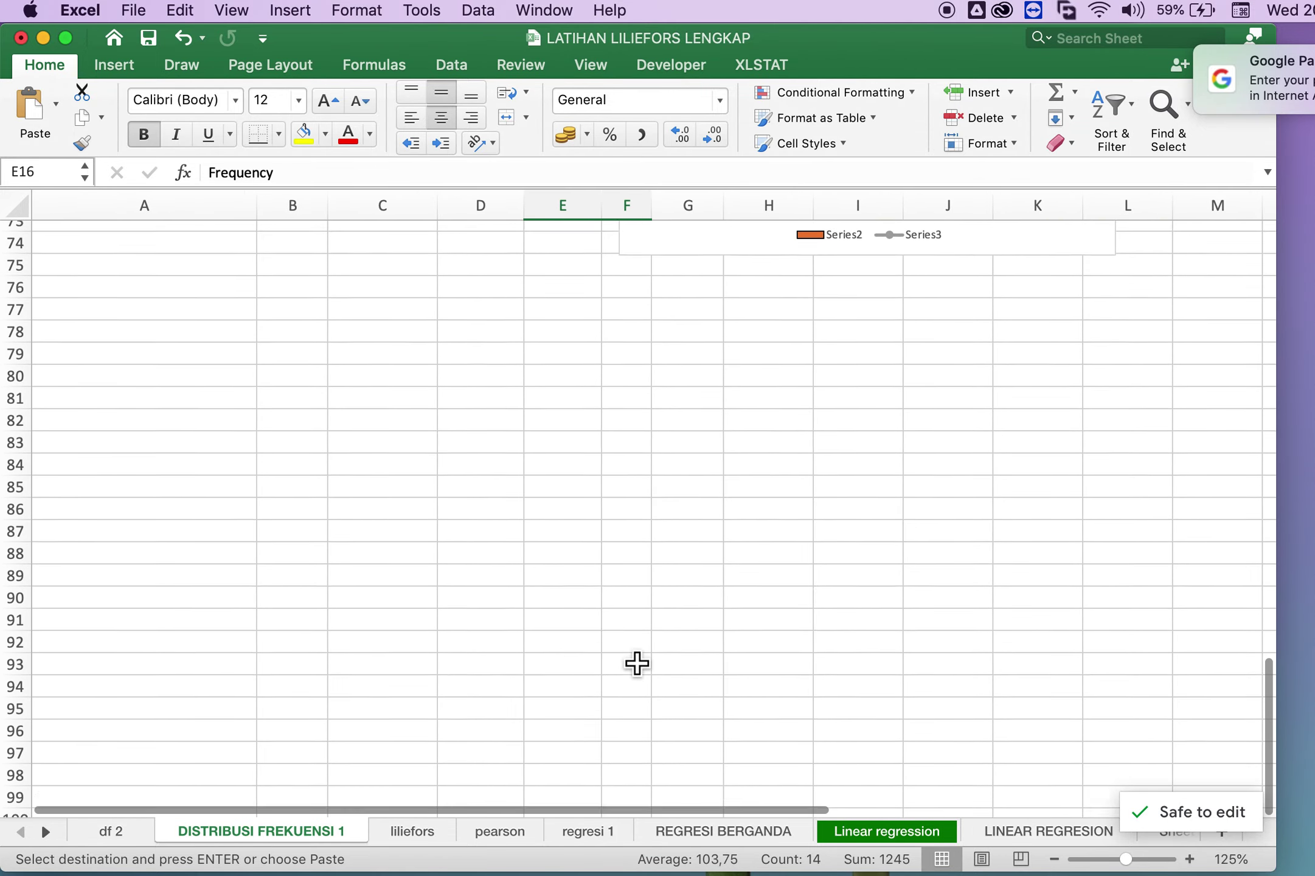
{"action": "scroll", "coordinate": [637, 663], "scroll_direction": "up", "scroll_amount": 2}
{"action": "scroll", "coordinate": [481, 502], "scroll_direction": "down", "scroll_amount": 4}
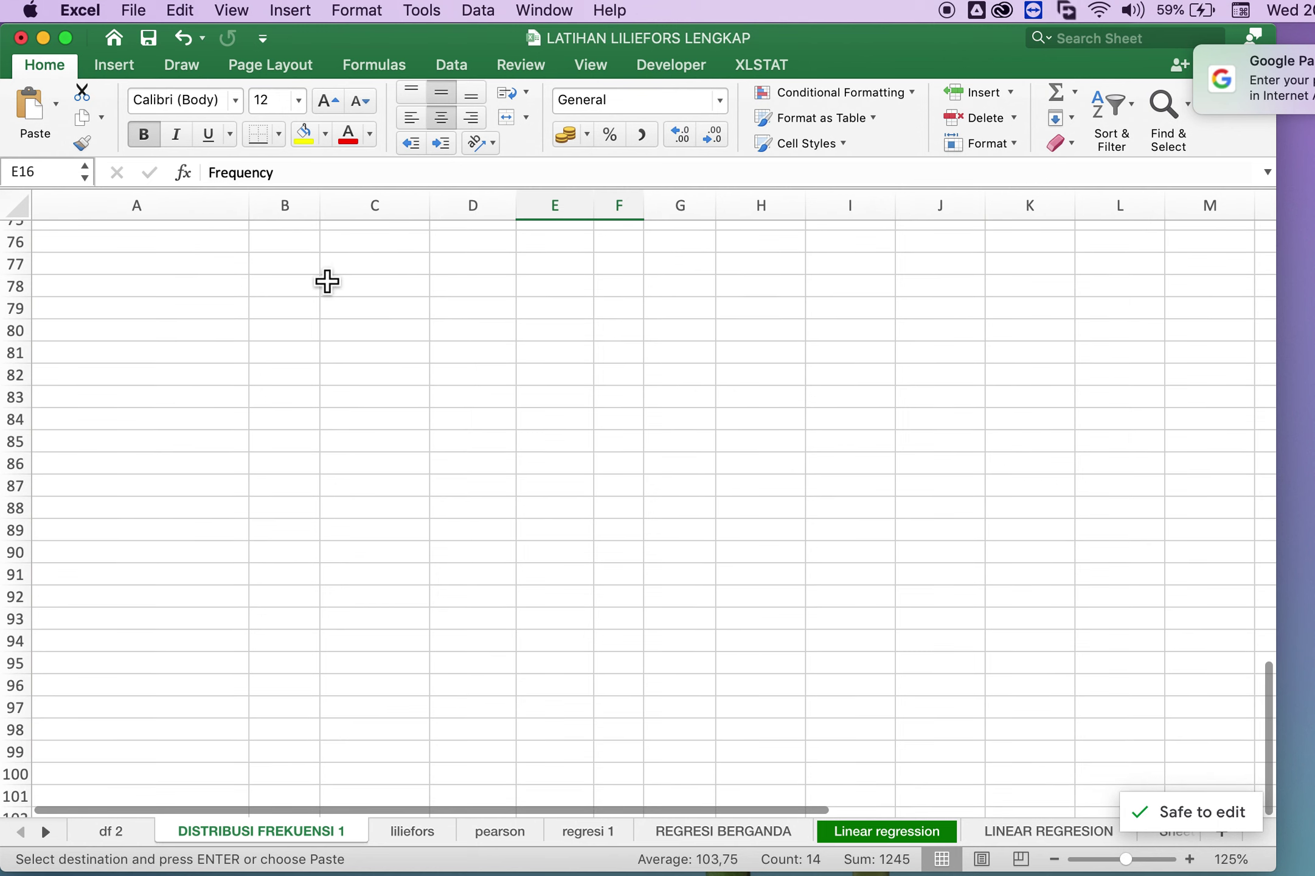
{"action": "left_click", "coordinate": [299, 270]}
{"action": "right_click", "coordinate": [295, 266]}
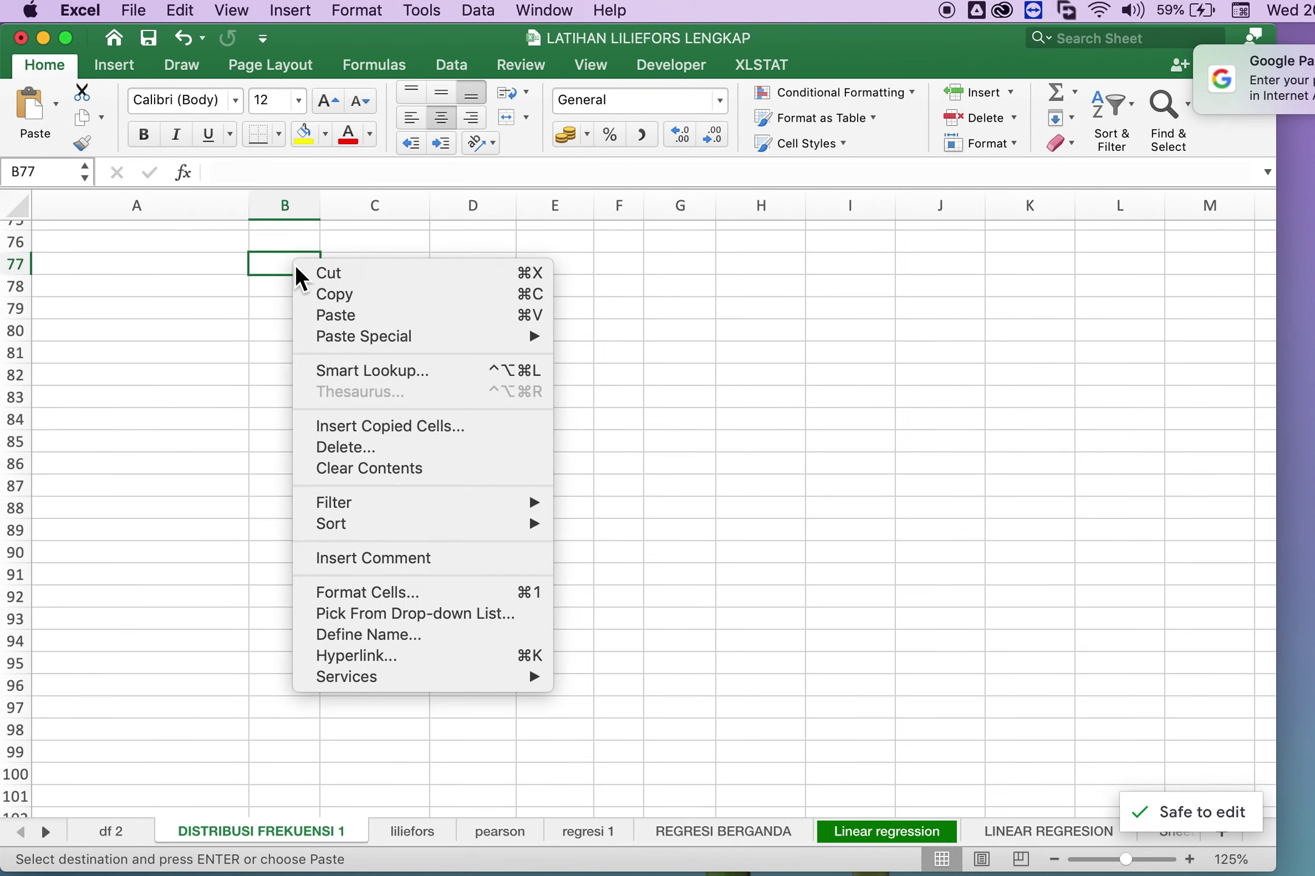
{"action": "mouse_move", "coordinate": [364, 336]}
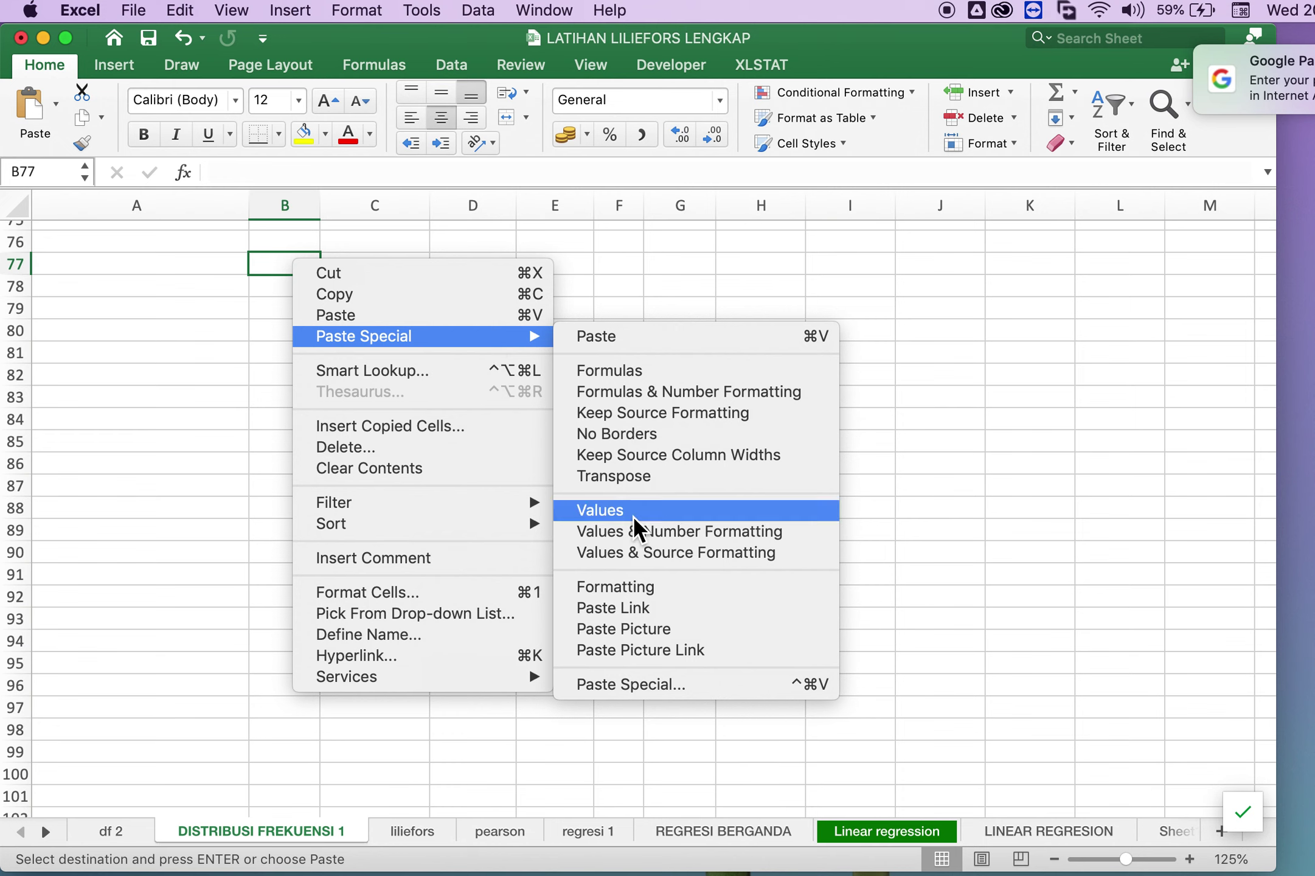
{"action": "left_click", "coordinate": [635, 516]}
Move the Frequency column to D after the mp values and duplicate it into column E.
{"action": "scroll", "coordinate": [353, 366], "scroll_direction": "up", "scroll_amount": 2}
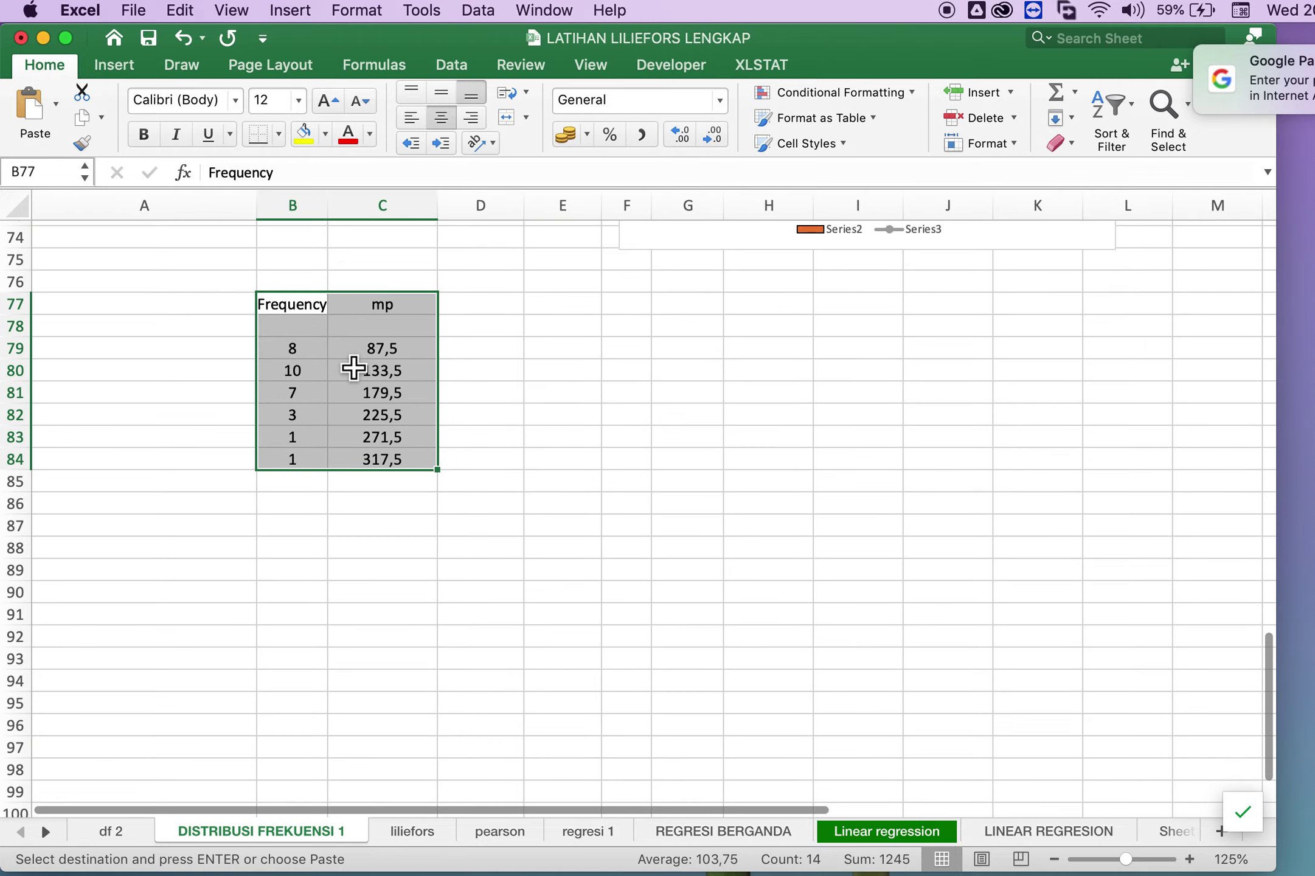
{"action": "left_click", "coordinate": [361, 370]}
{"action": "left_click", "coordinate": [315, 315]}
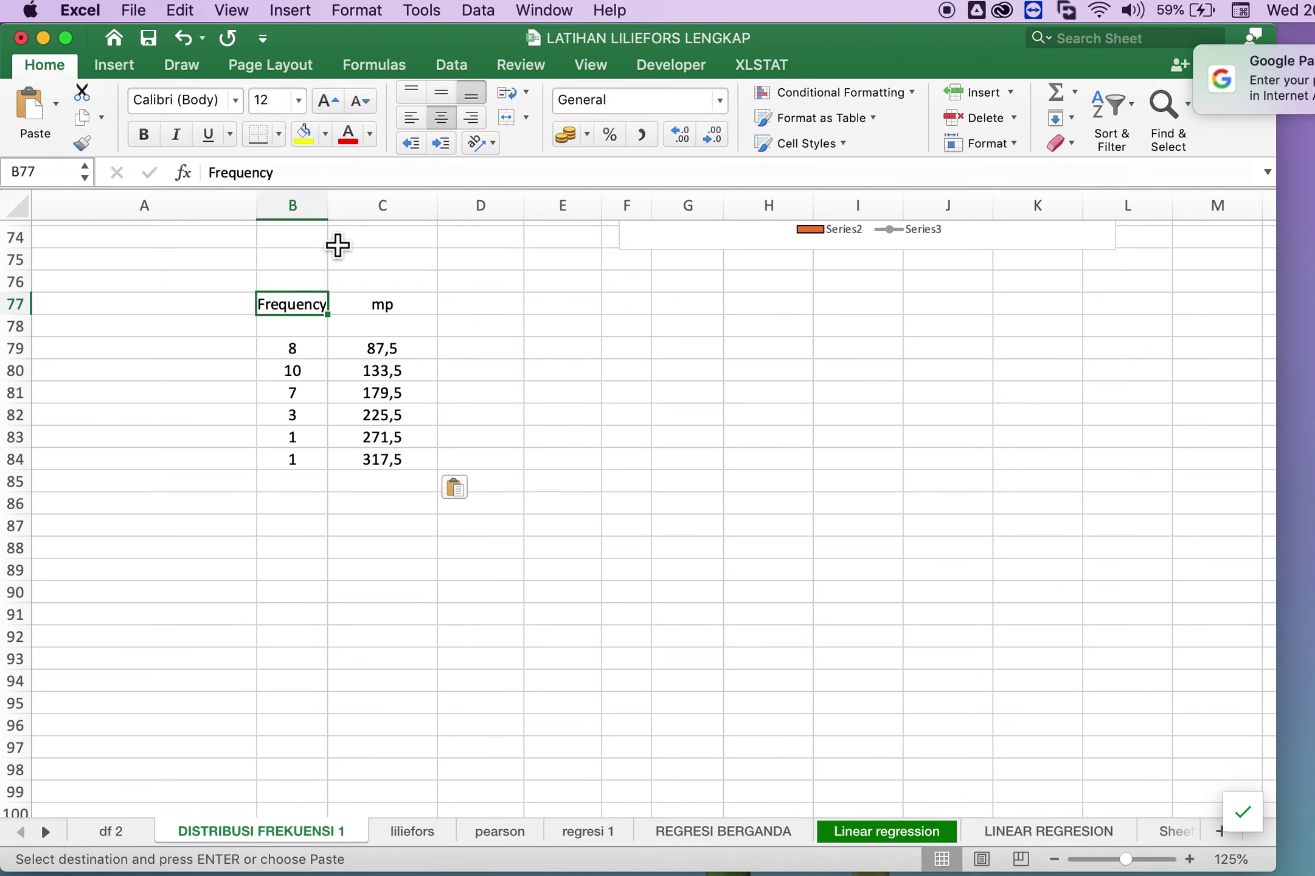
{"action": "left_click_drag", "start_coordinate": [329, 206], "coordinate": [342, 214]}
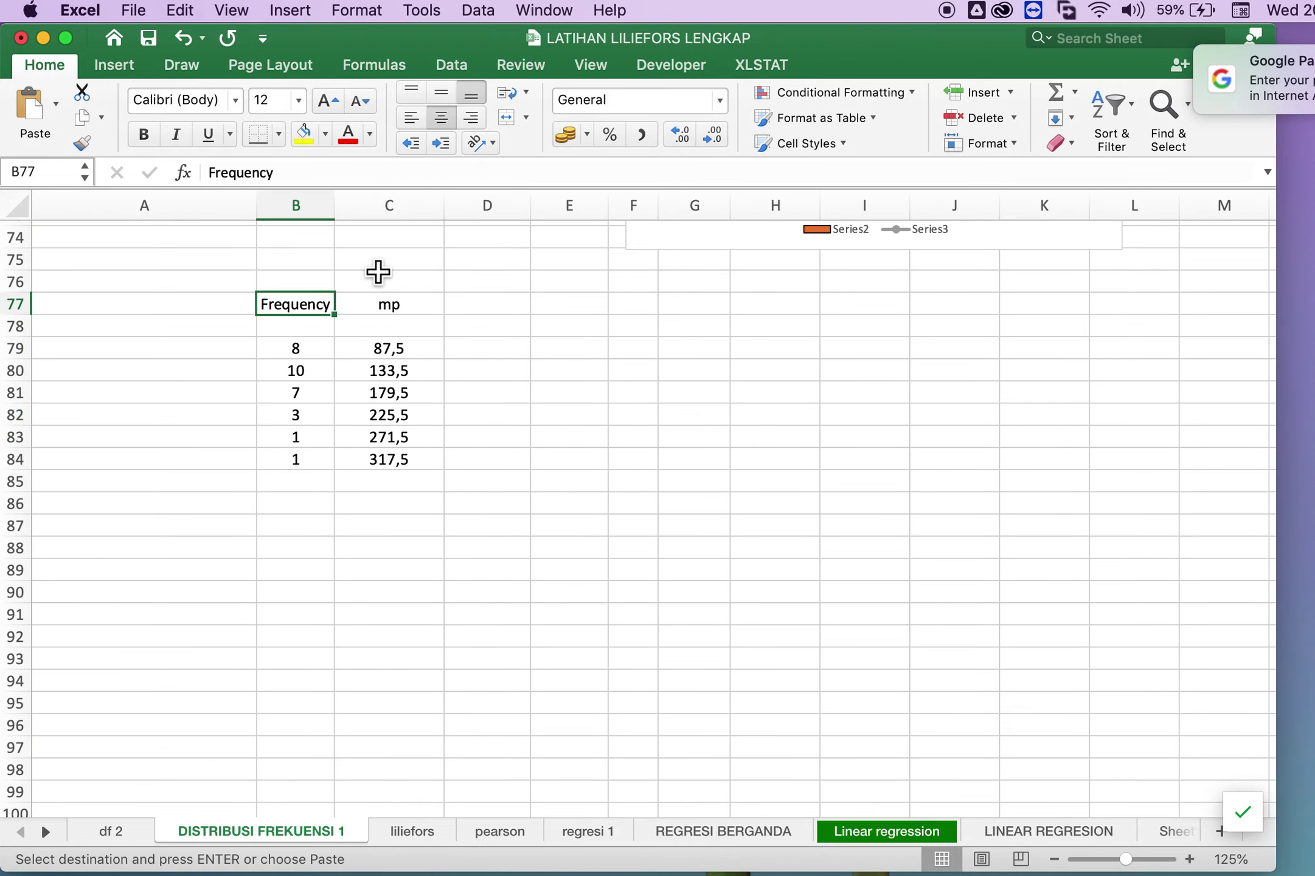
{"action": "left_click_drag", "start_coordinate": [329, 305], "coordinate": [317, 458]}
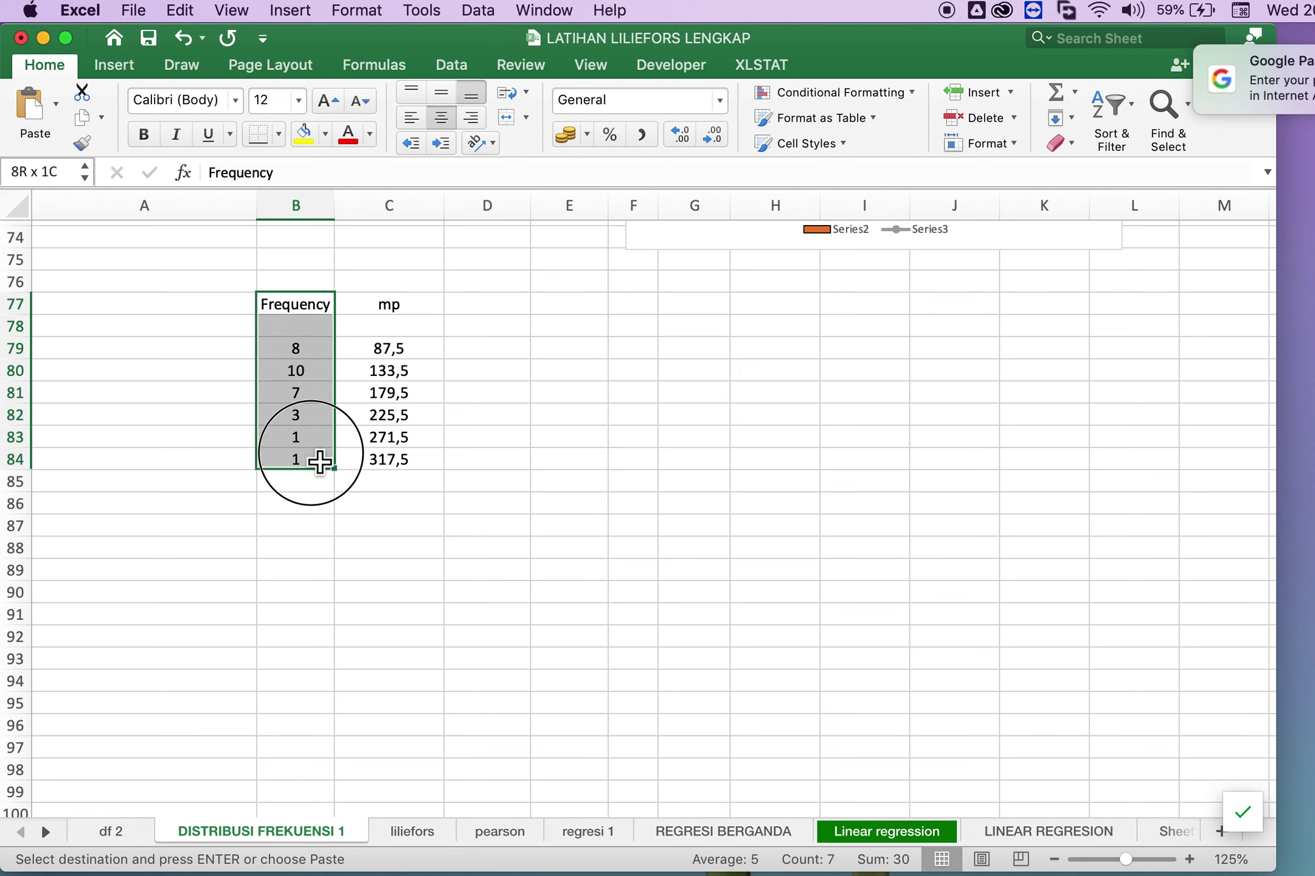
{"action": "left_click_drag", "start_coordinate": [323, 301], "coordinate": [505, 303]}
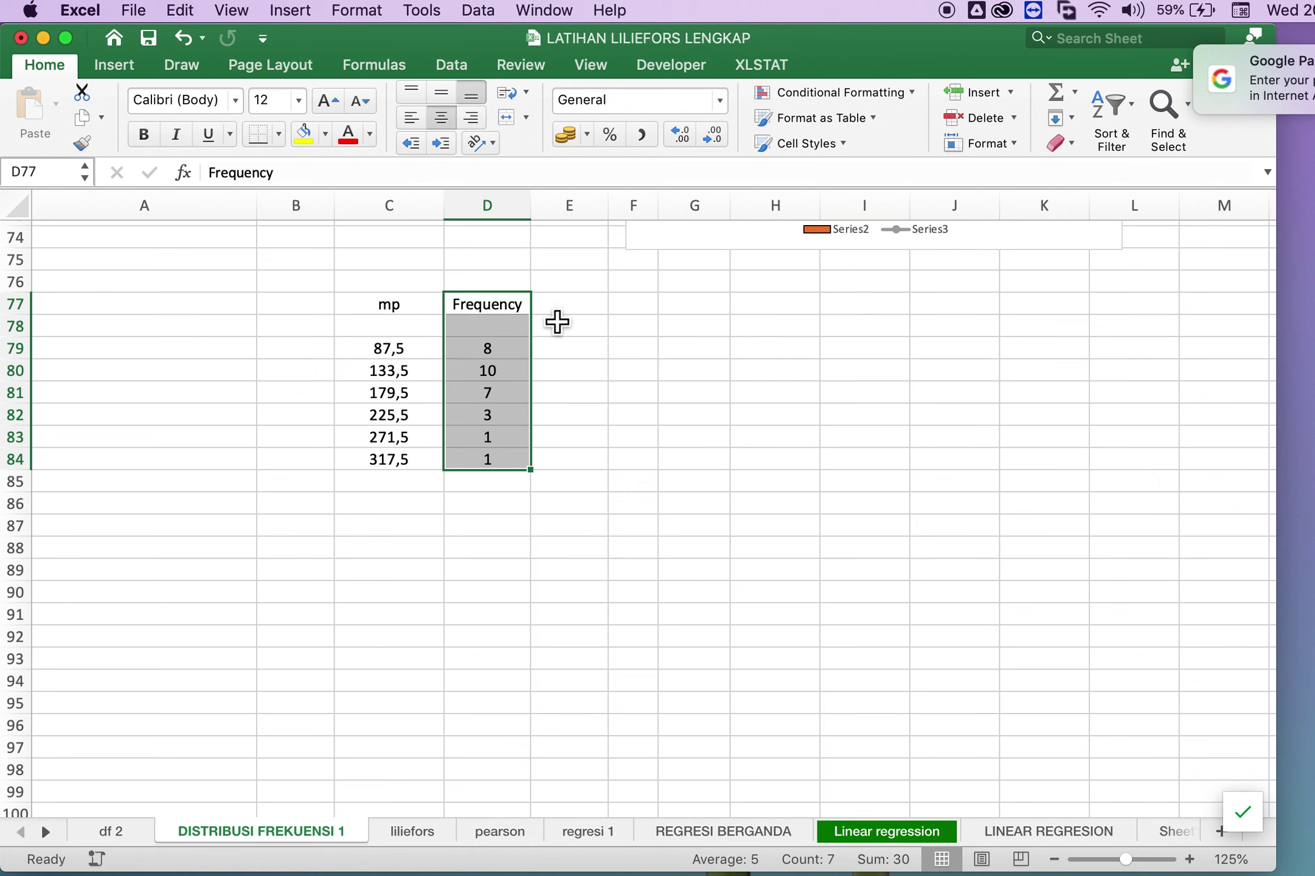
{"action": "key", "text": "super+c"}
{"action": "left_click", "coordinate": [582, 309]}
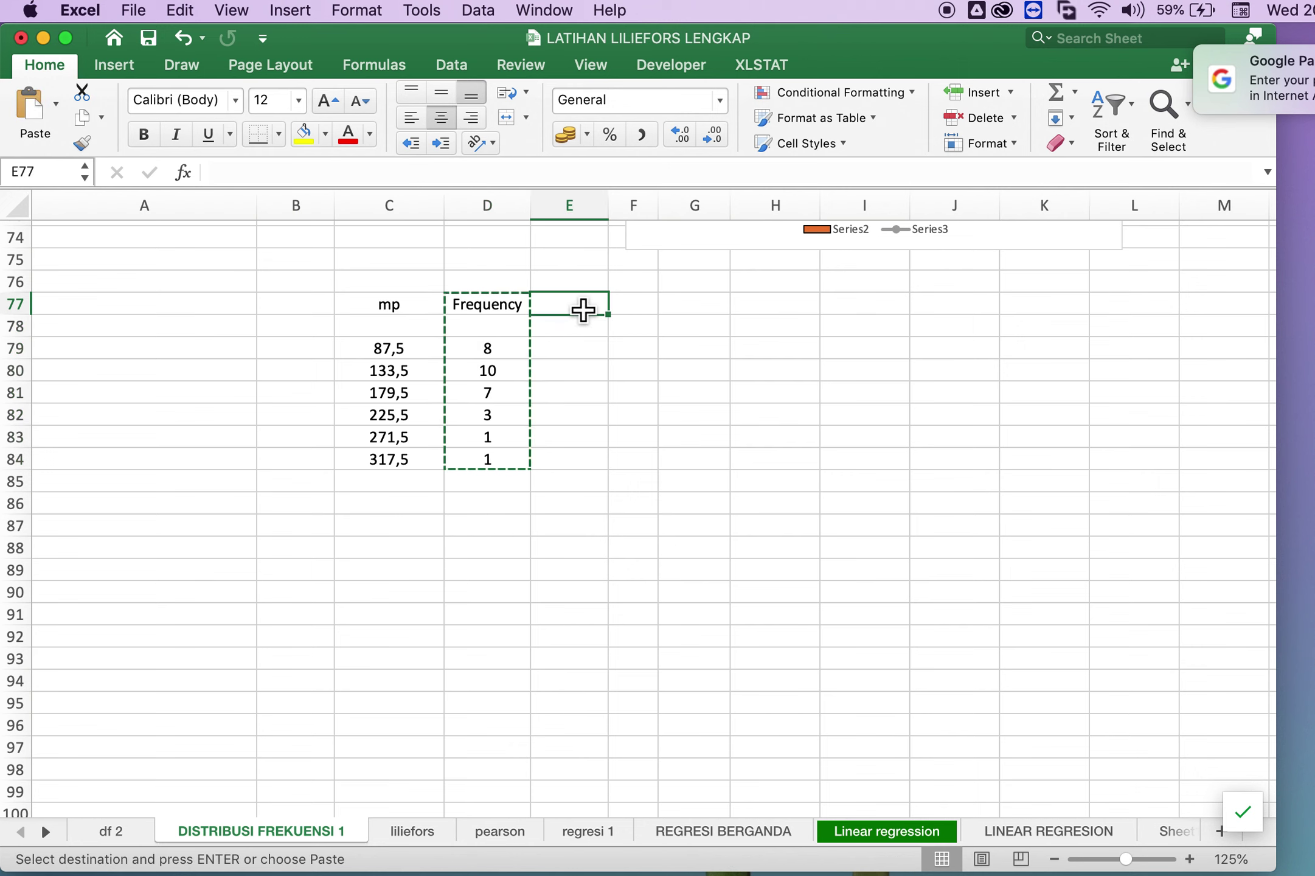
{"action": "right_click", "coordinate": [583, 309]}
{"action": "left_click", "coordinate": [627, 348]}
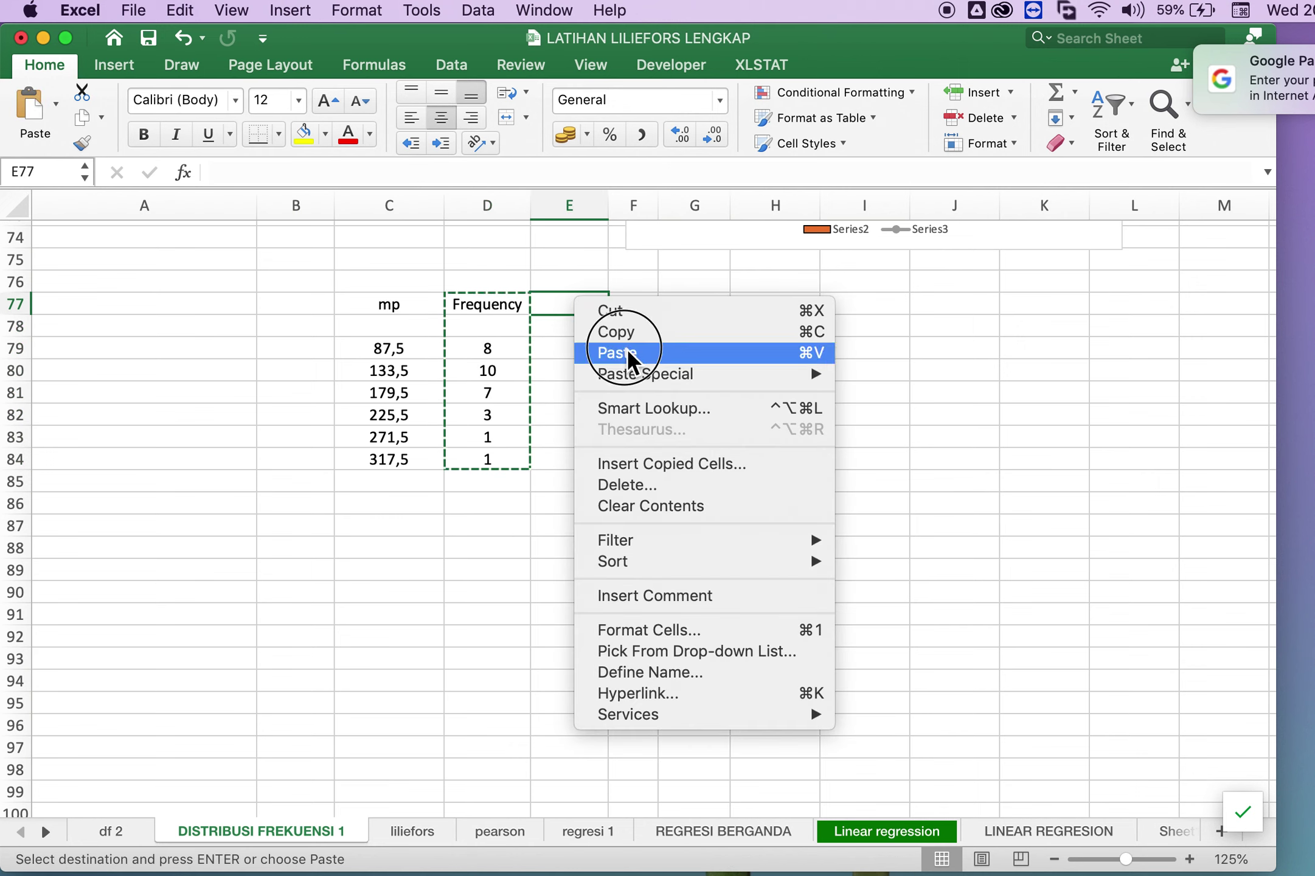
{"action": "left_click", "coordinate": [648, 374]}
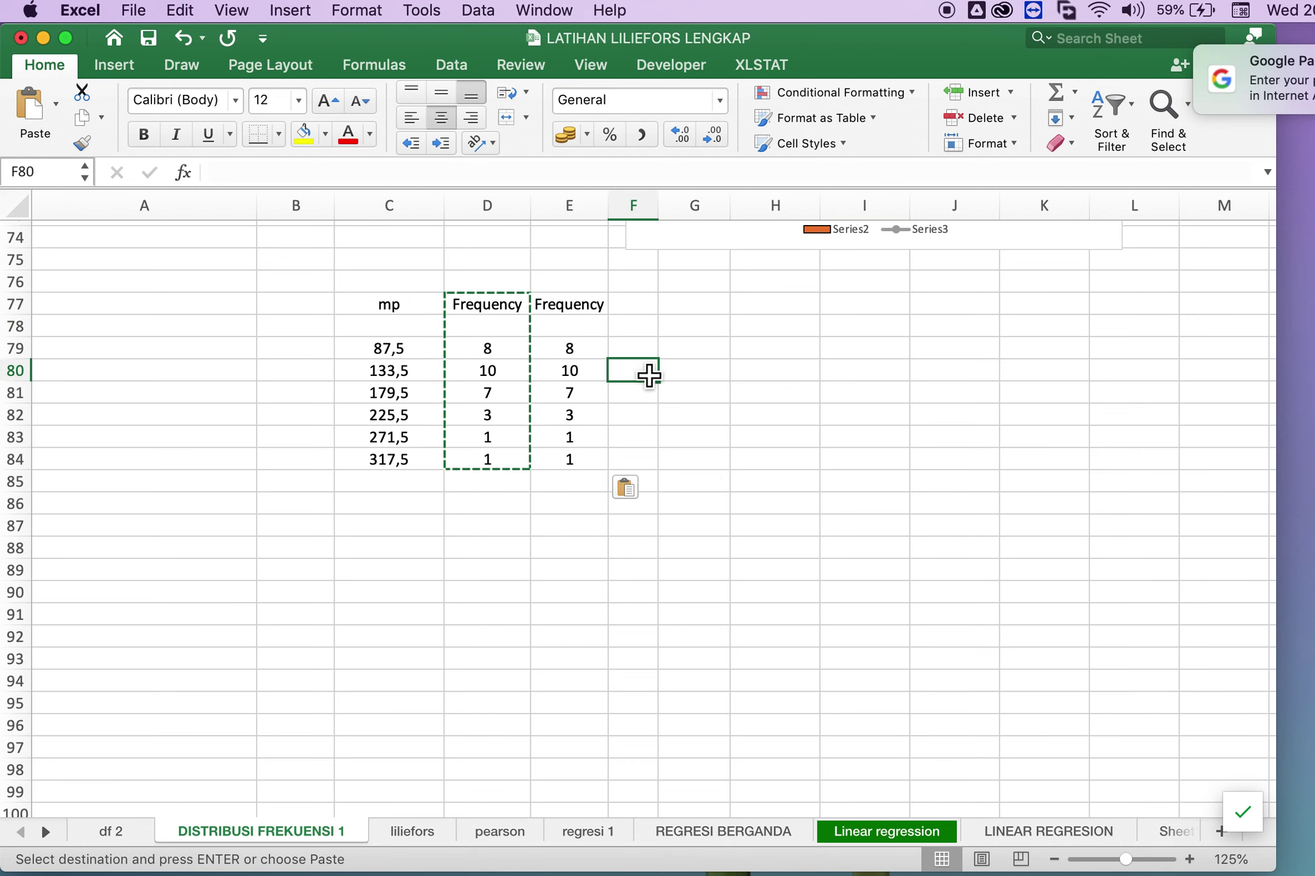
{"action": "mouse_move", "coordinate": [520, 307]}
{"action": "left_mouse_down"}
{"action": "mouse_move", "coordinate": [523, 462]}
{"action": "mouse_move", "coordinate": [599, 478]}
{"action": "left_mouse_up"}
{"action": "left_click", "coordinate": [717, 446]}
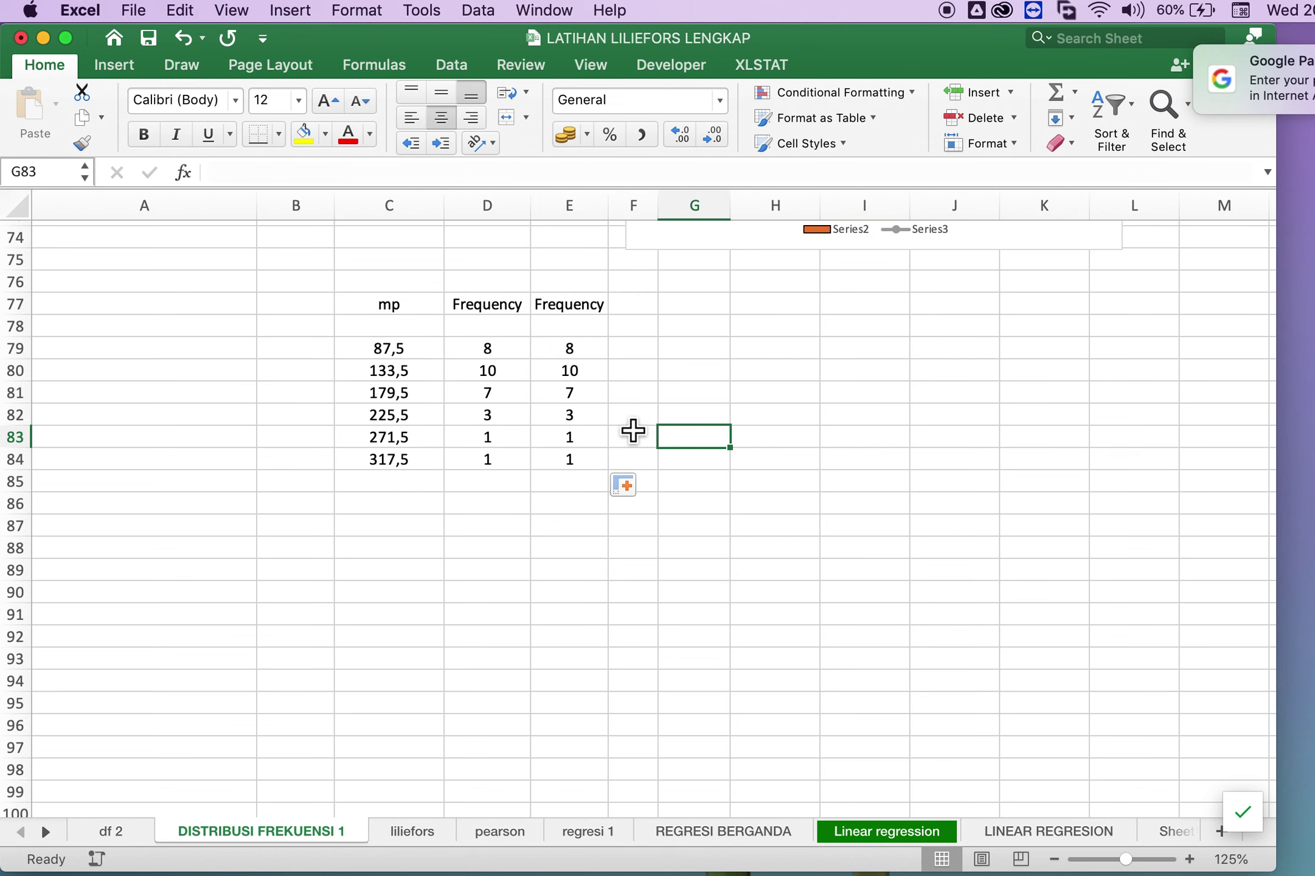
{"action": "left_click", "coordinate": [427, 327]}
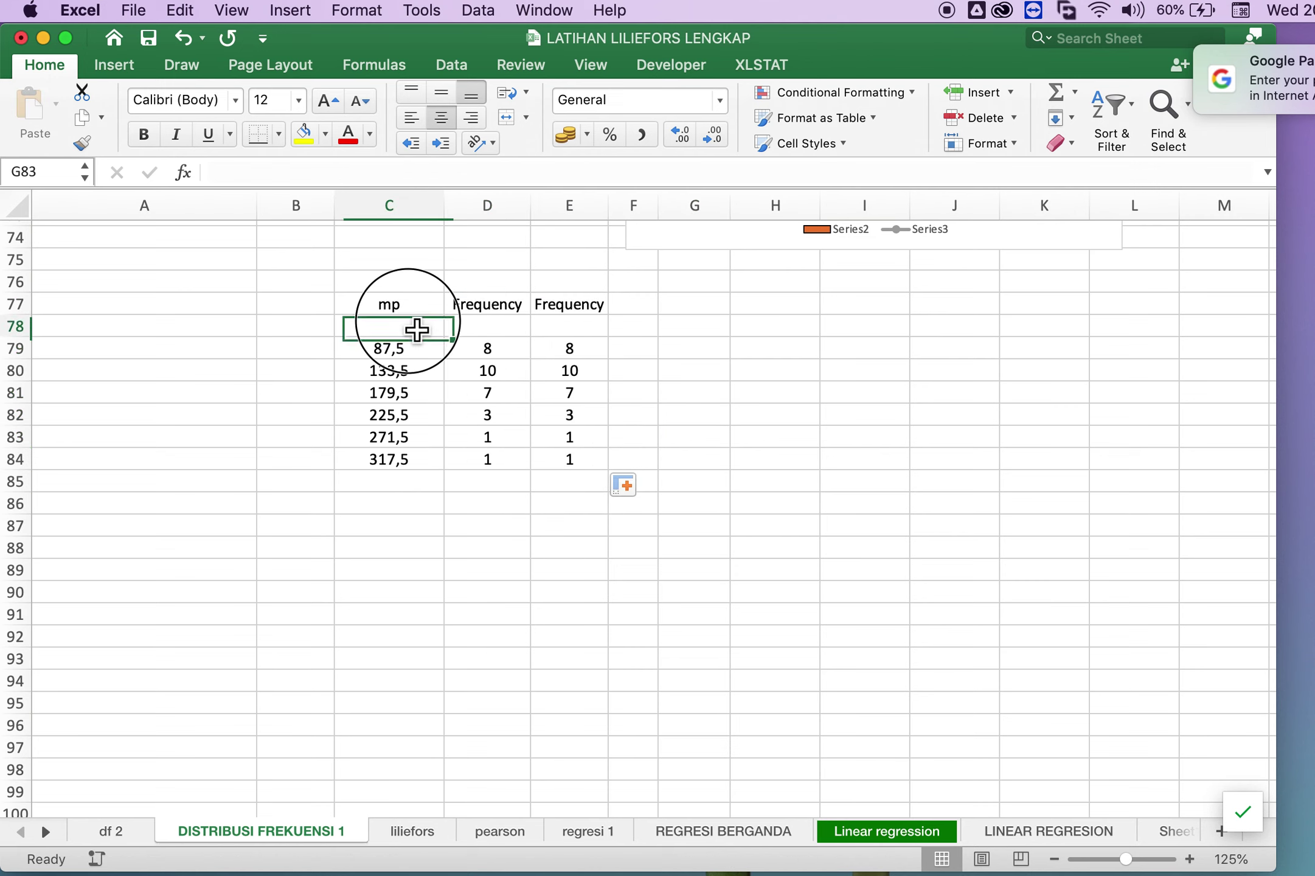
{"action": "scroll", "coordinate": [417, 331], "scroll_direction": "up", "scroll_amount": 2}
{"action": "scroll", "coordinate": [417, 330], "scroll_direction": "up", "scroll_amount": 5}
{"action": "scroll", "coordinate": [417, 330], "scroll_direction": "up", "scroll_amount": 4}
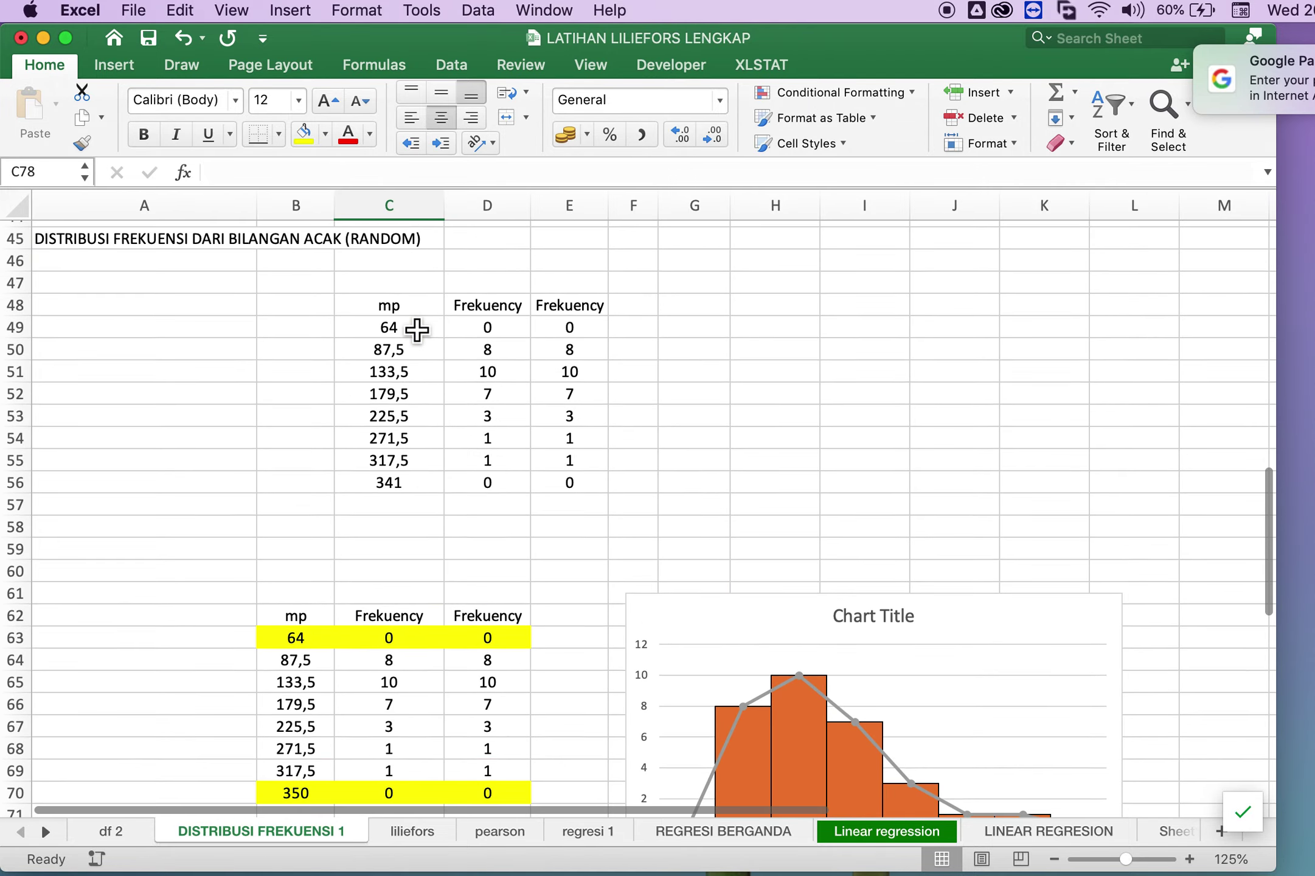
{"action": "scroll", "coordinate": [417, 330], "scroll_direction": "up", "scroll_amount": 5}
{"action": "scroll", "coordinate": [417, 330], "scroll_direction": "up", "scroll_amount": 5}
{"action": "scroll", "coordinate": [417, 330], "scroll_direction": "up", "scroll_amount": 3}
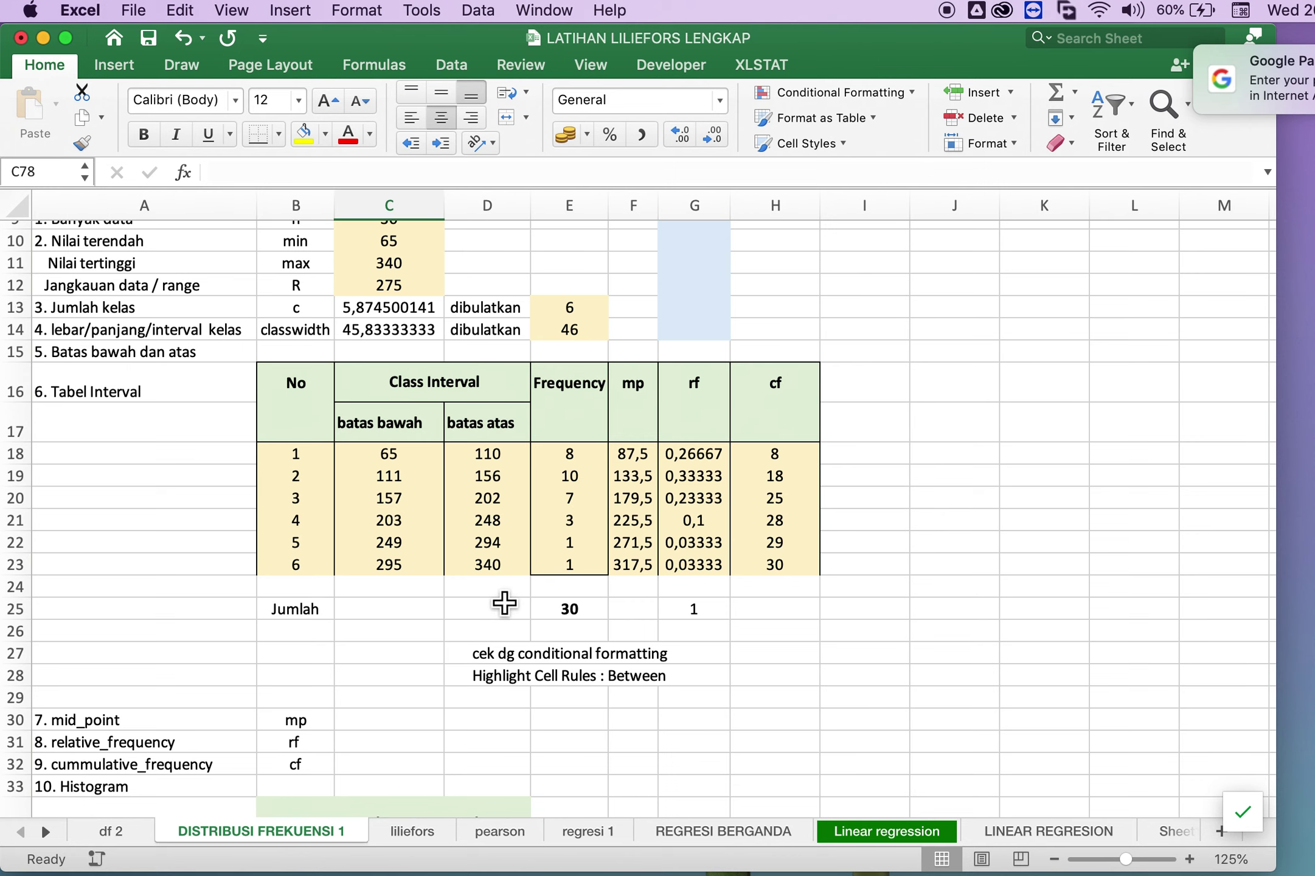
{"action": "scroll", "coordinate": [505, 602], "scroll_direction": "down", "scroll_amount": 3}
{"action": "scroll", "coordinate": [504, 603], "scroll_direction": "down", "scroll_amount": 10}
{"action": "scroll", "coordinate": [504, 602], "scroll_direction": "down", "scroll_amount": 1}
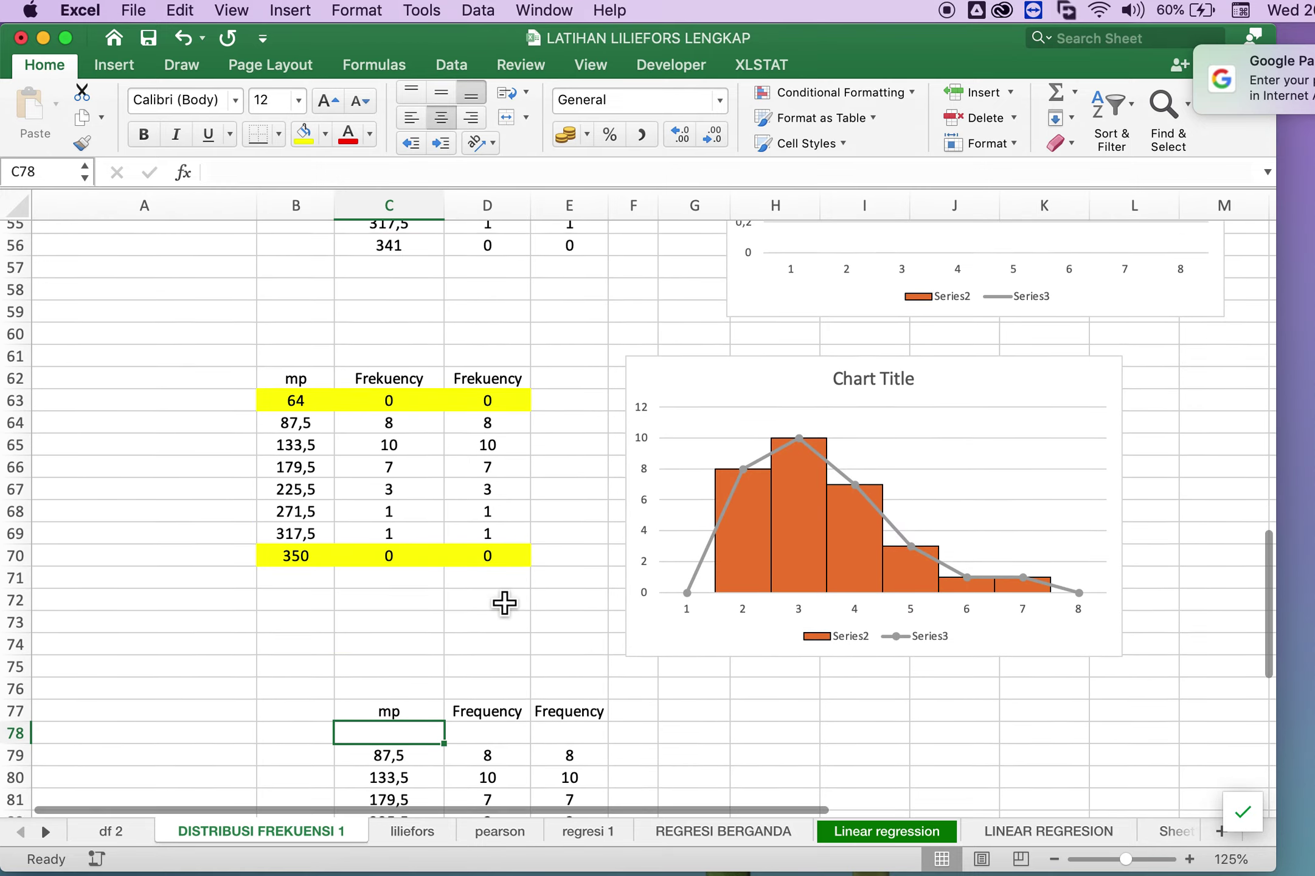
{"action": "scroll", "coordinate": [504, 602], "scroll_direction": "down", "scroll_amount": 2}
{"action": "scroll", "coordinate": [504, 602], "scroll_direction": "down", "scroll_amount": 6}
{"action": "scroll", "coordinate": [505, 602], "scroll_direction": "up", "scroll_amount": 2}
Add midpoints 64 in C78 and 341 in C85 at both ends of the table.
{"action": "scroll", "coordinate": [505, 602], "scroll_direction": "up", "scroll_amount": 1}
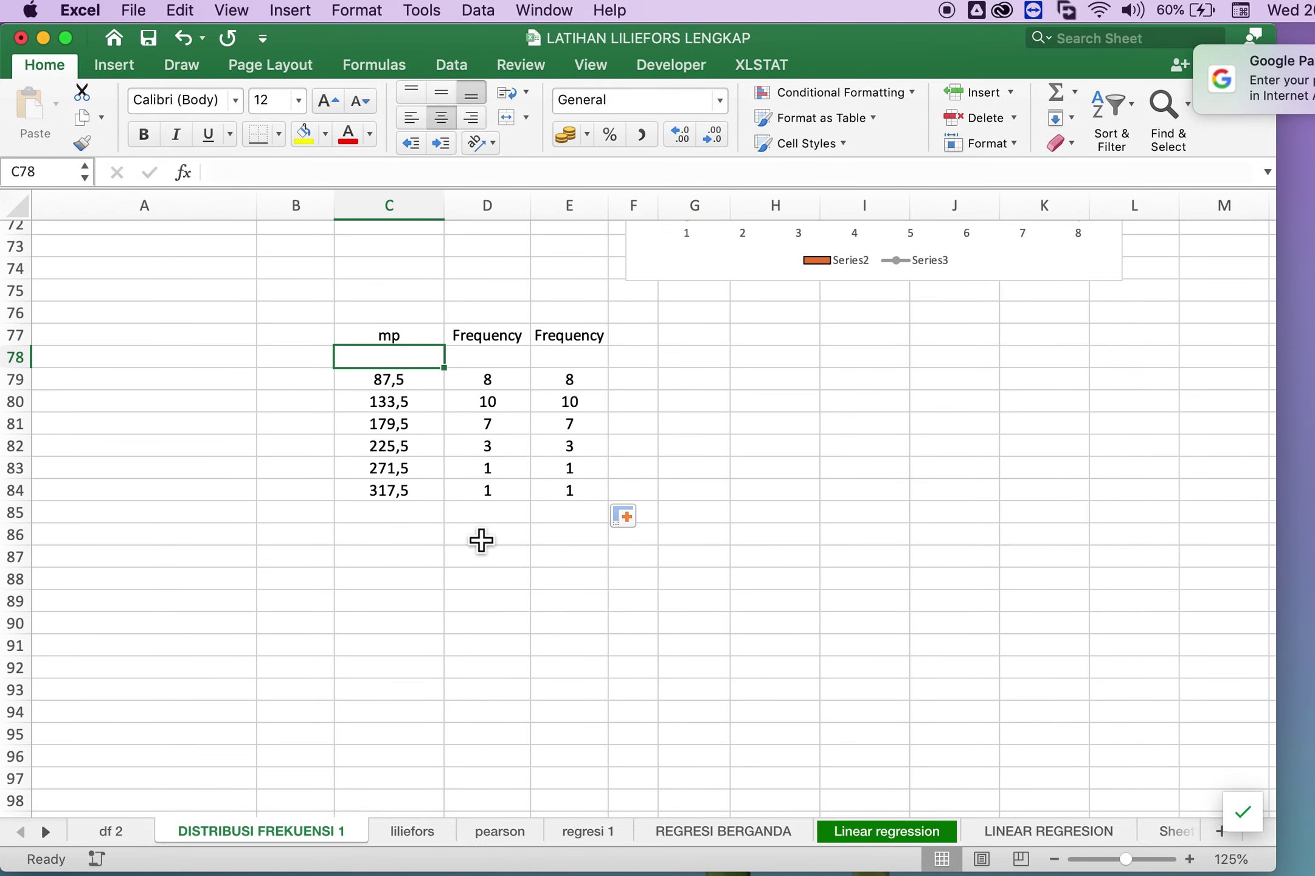
{"action": "type", "text": "64"}
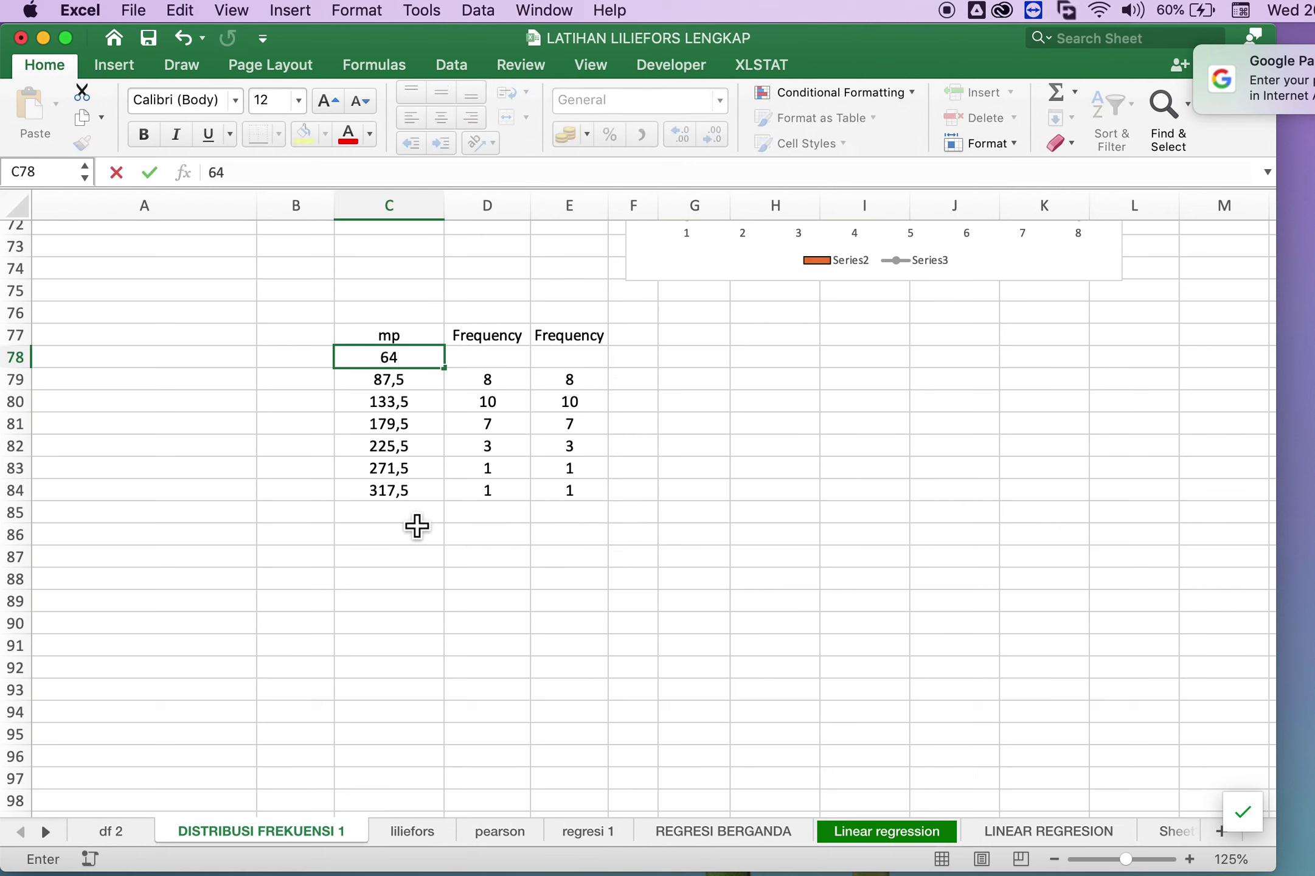
{"action": "left_click", "coordinate": [414, 518]}
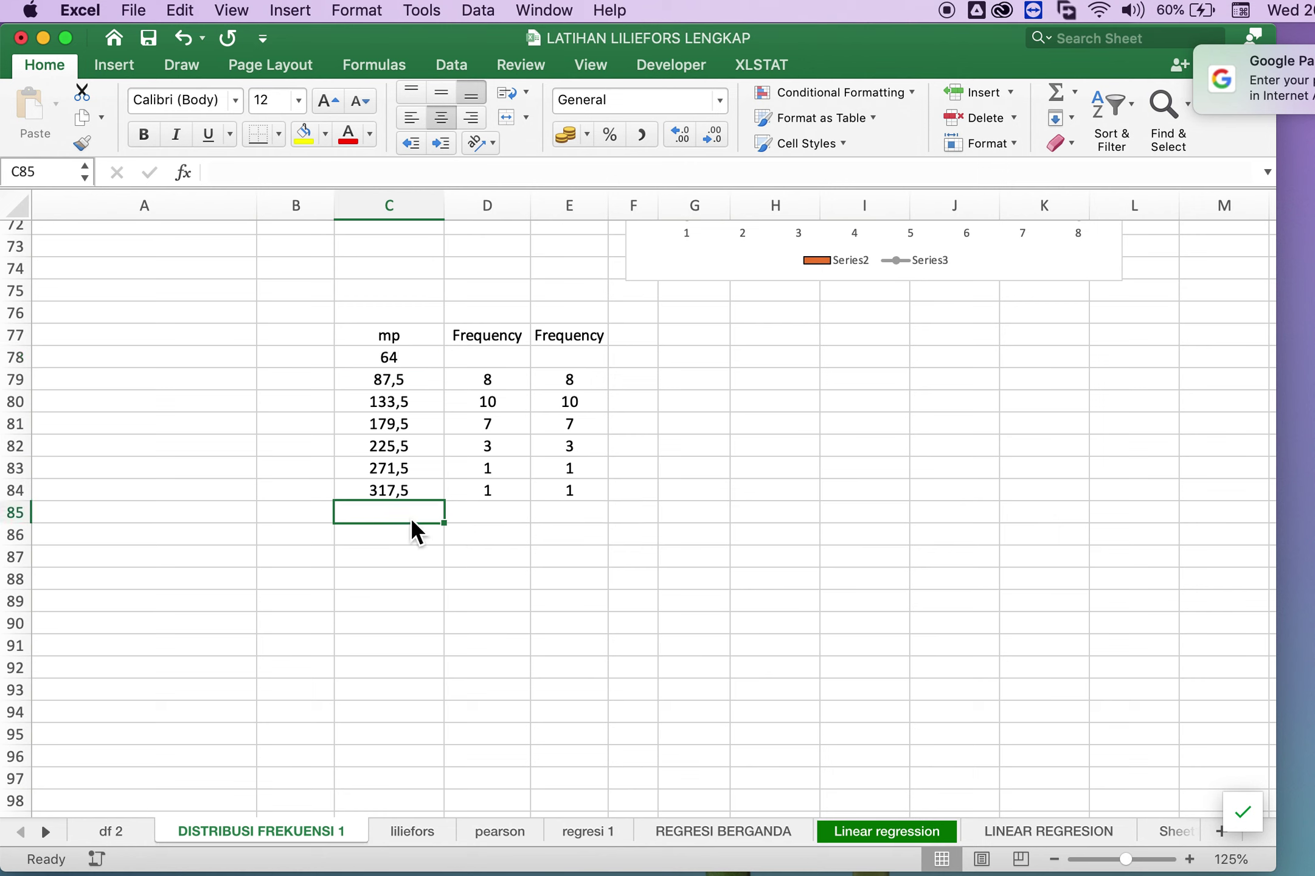
{"action": "type", "text": "341"}
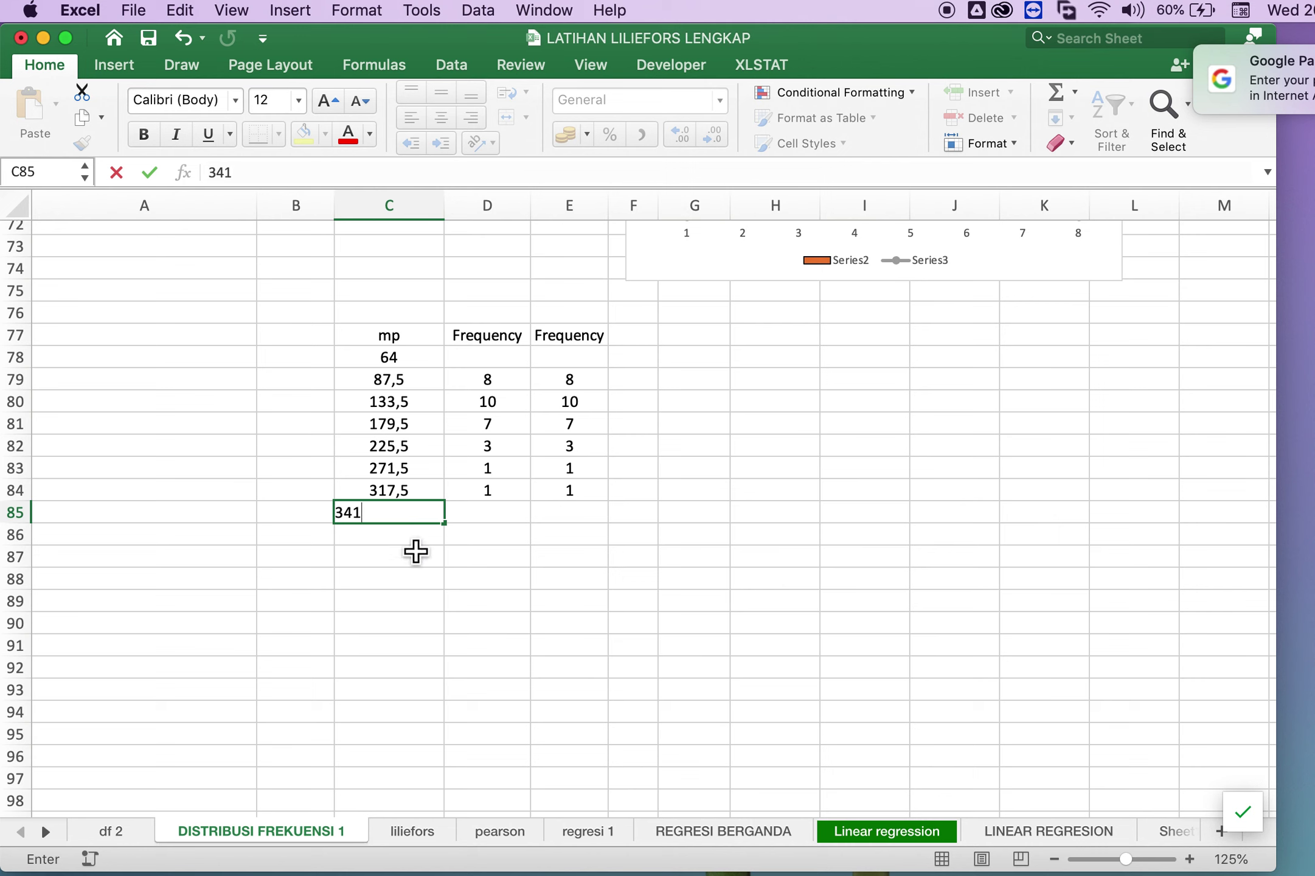
{"action": "left_click", "coordinate": [393, 581]}
Shade rows C78:E78 and C85:E85 of the table yellow.
{"action": "left_click", "coordinate": [406, 363]}
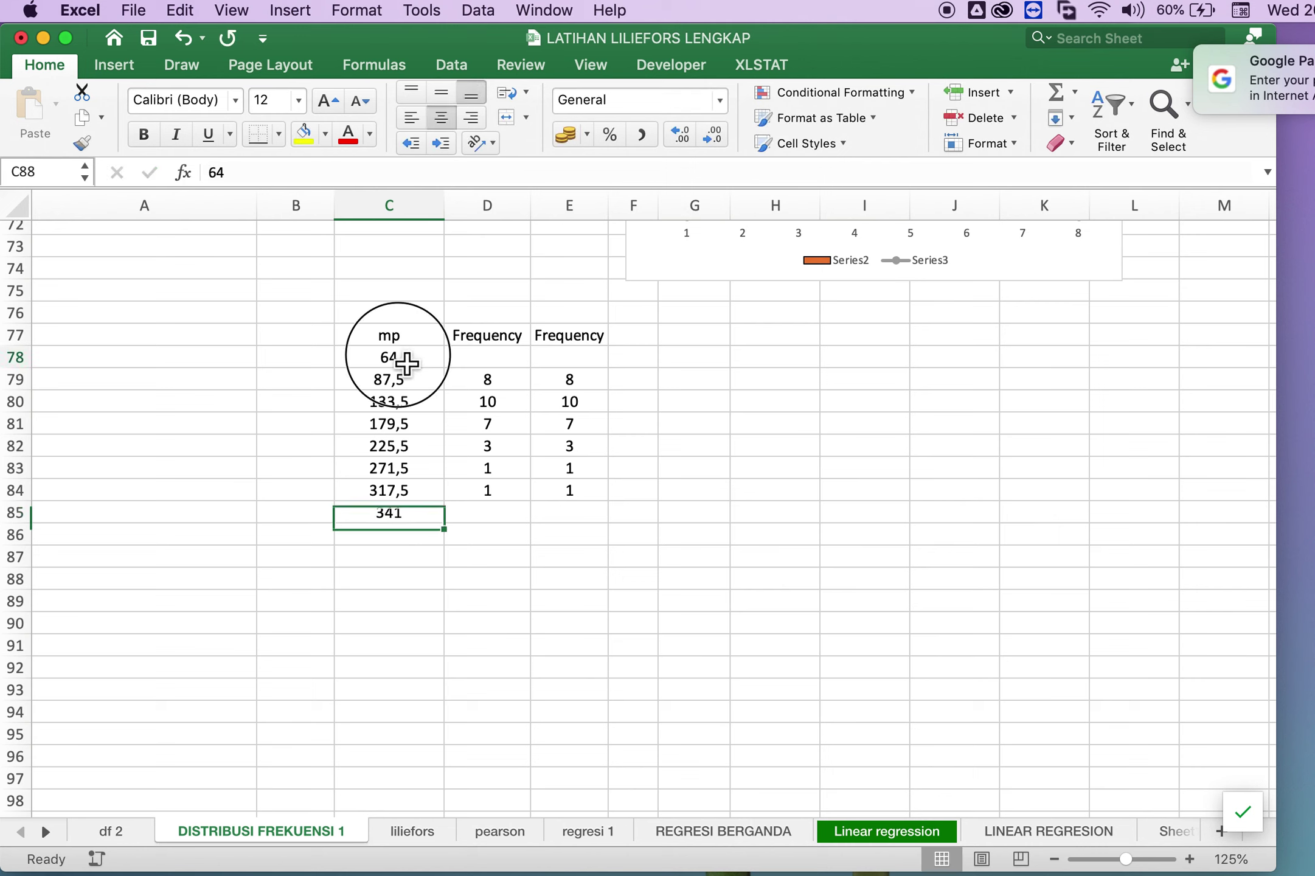
{"action": "left_click_drag", "start_coordinate": [406, 363], "coordinate": [561, 365]}
{"action": "left_click", "coordinate": [304, 134]}
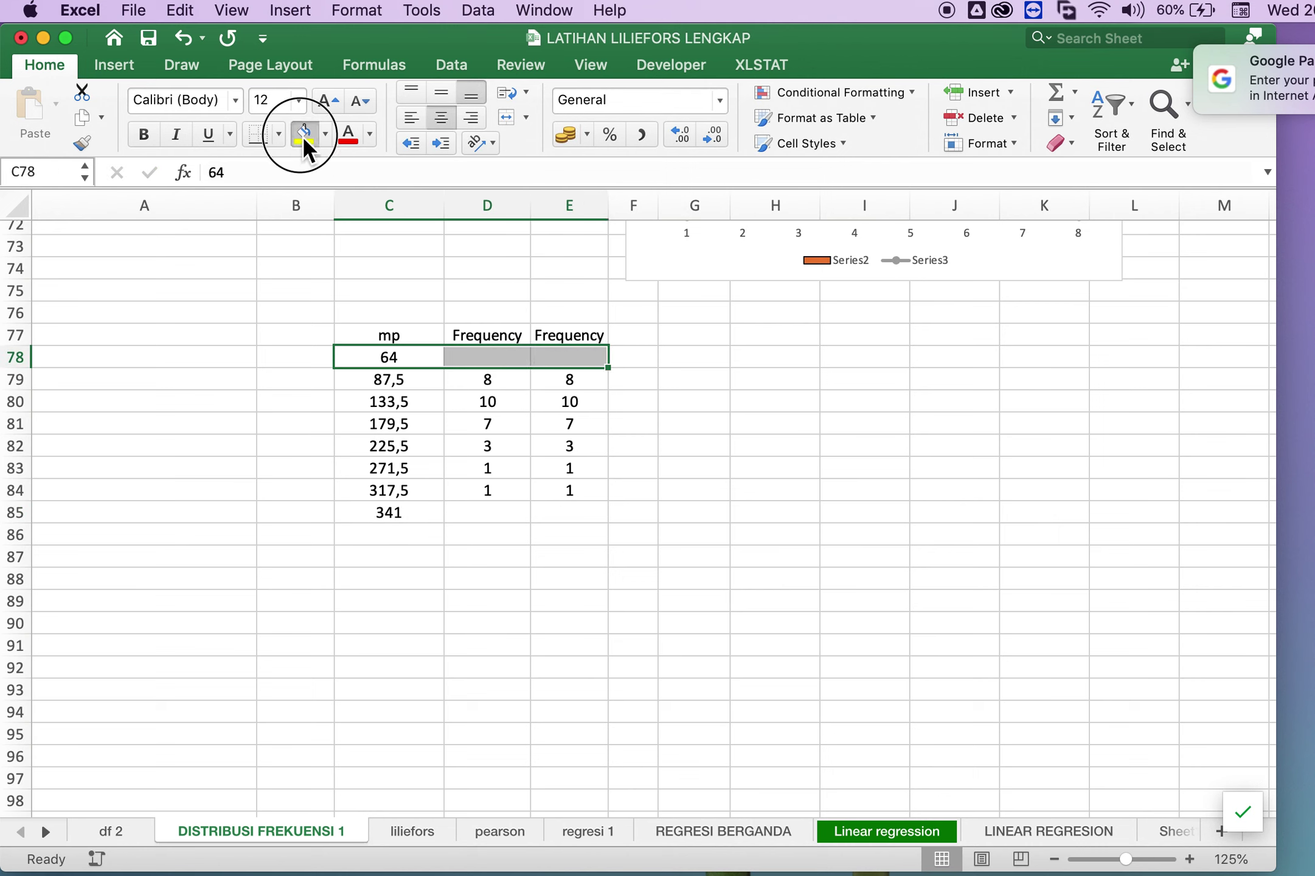
{"action": "left_click", "coordinate": [441, 513]}
{"action": "left_click_drag", "start_coordinate": [457, 518], "coordinate": [561, 522]}
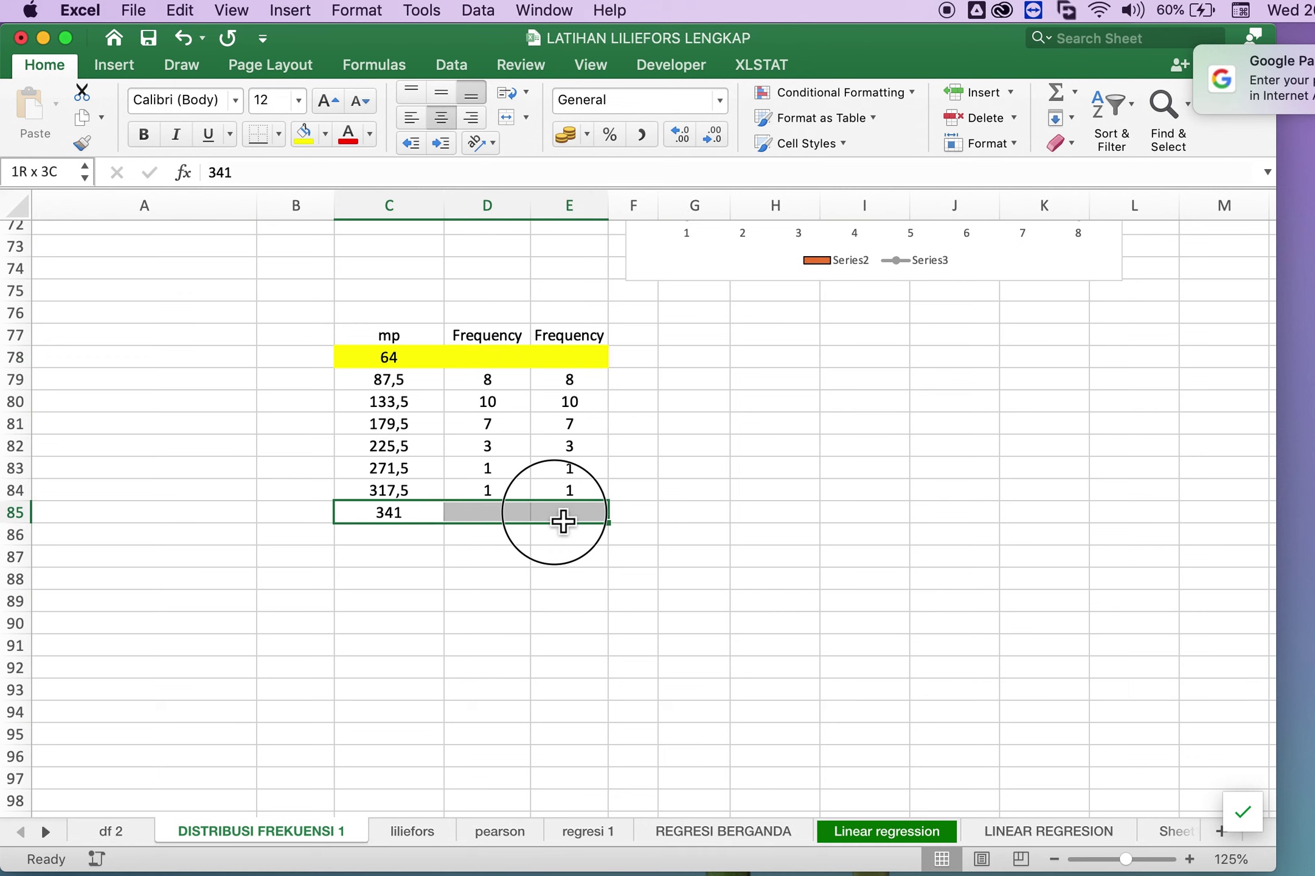
{"action": "left_click", "coordinate": [303, 134]}
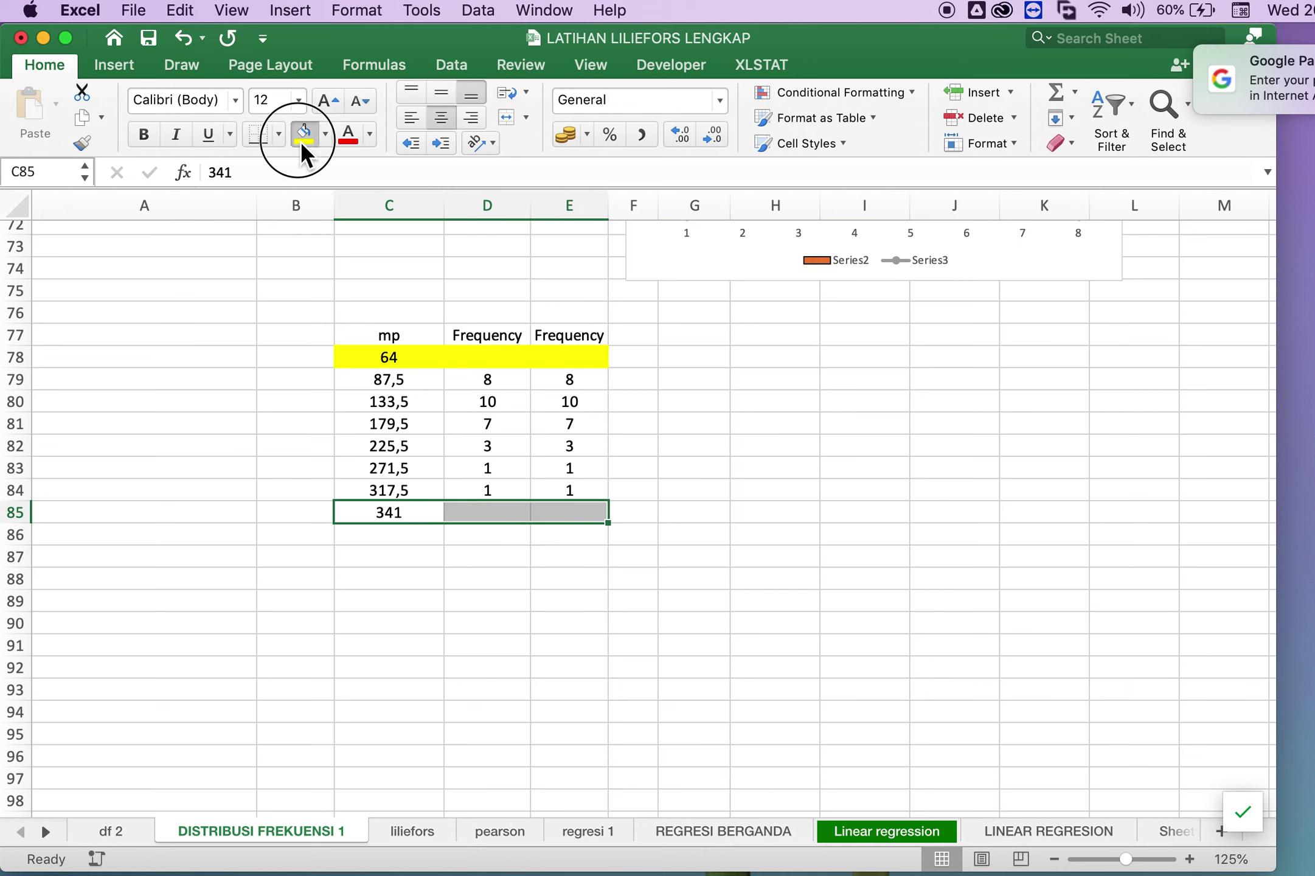
Enter 0 frequencies in D78, E78, D85 and E85, then select C78:E85.
{"action": "left_click", "coordinate": [506, 365]}
{"action": "type", "text": "0"}
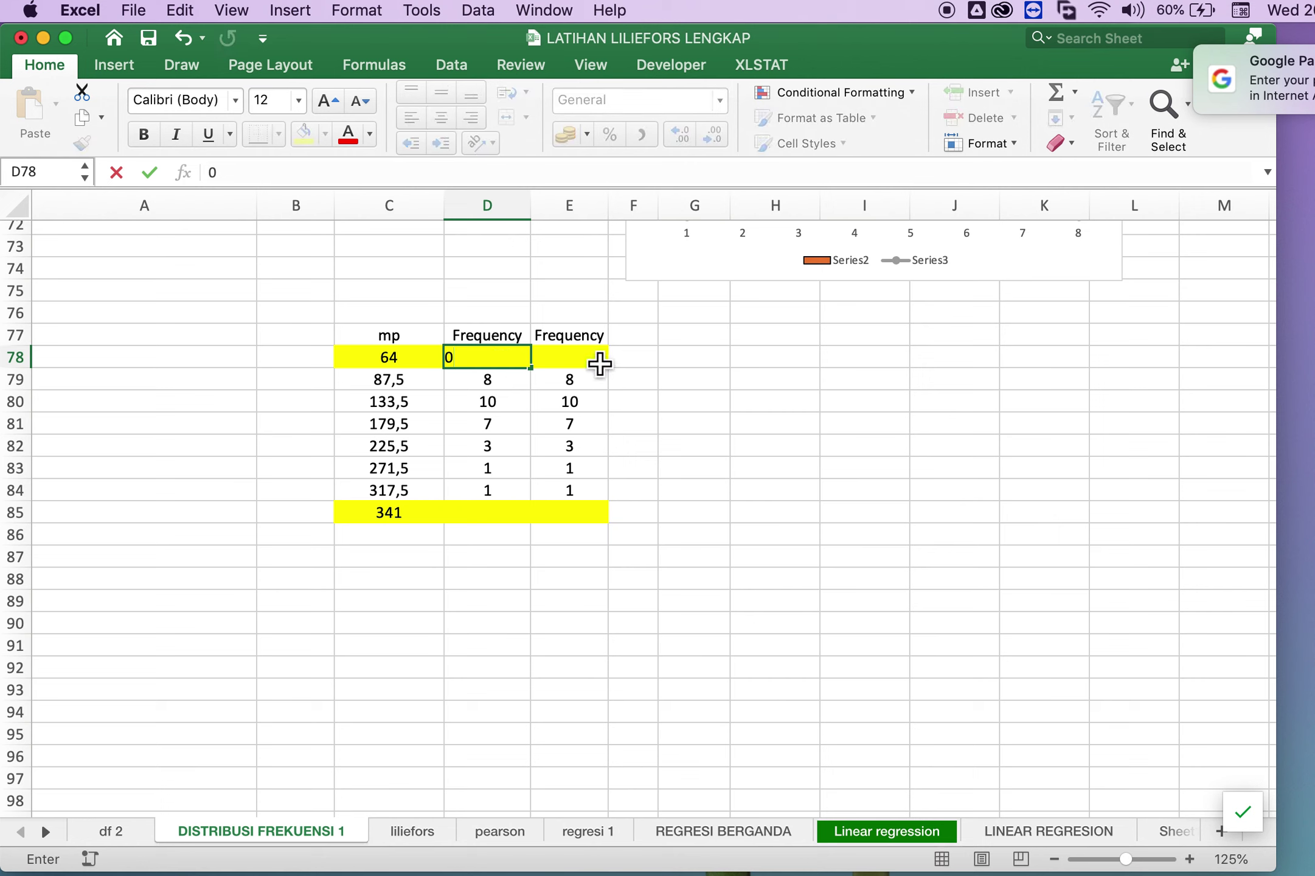
{"action": "left_click", "coordinate": [594, 358]}
{"action": "type", "text": "0"}
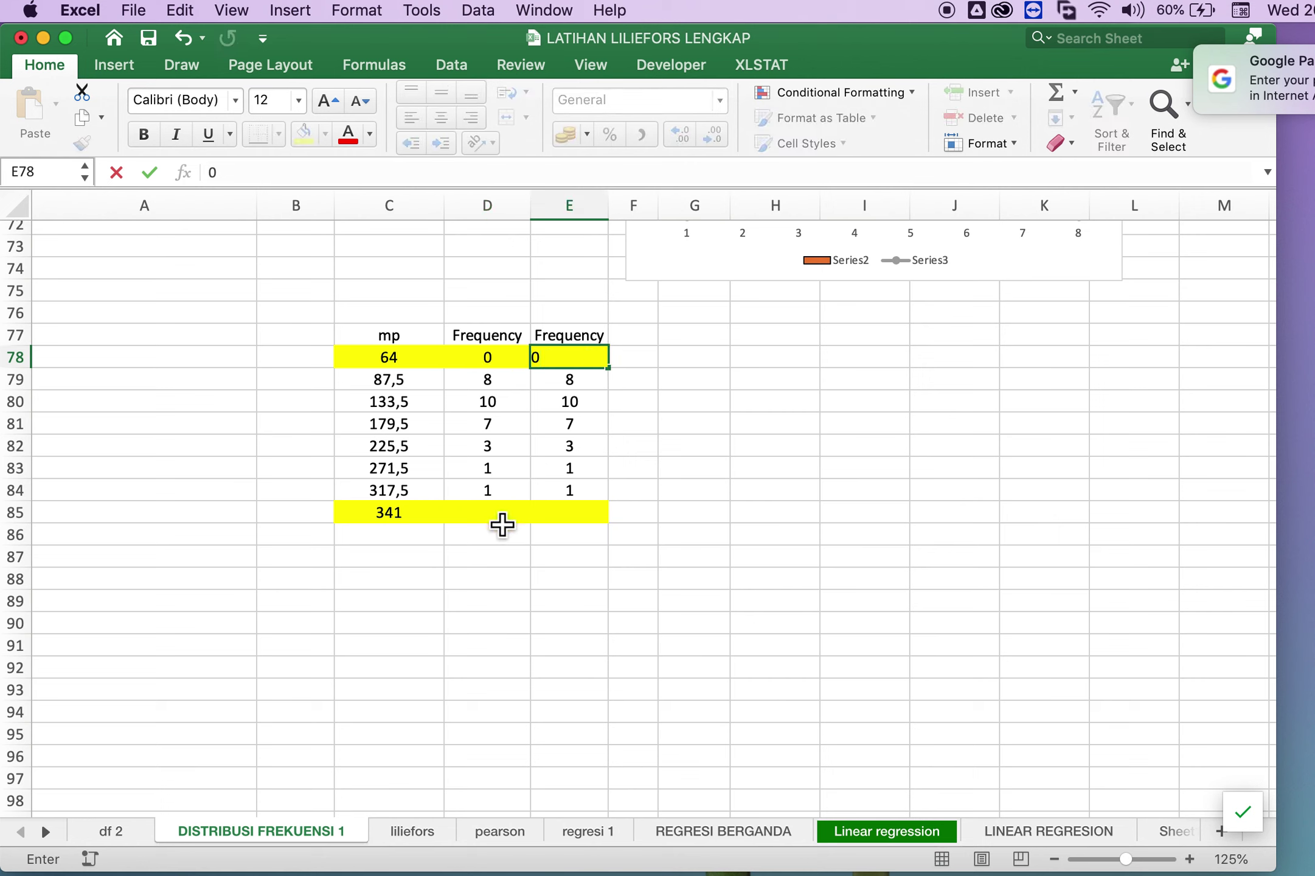
{"action": "left_click", "coordinate": [498, 518]}
{"action": "type", "text": "0"}
{"action": "left_click", "coordinate": [580, 522]}
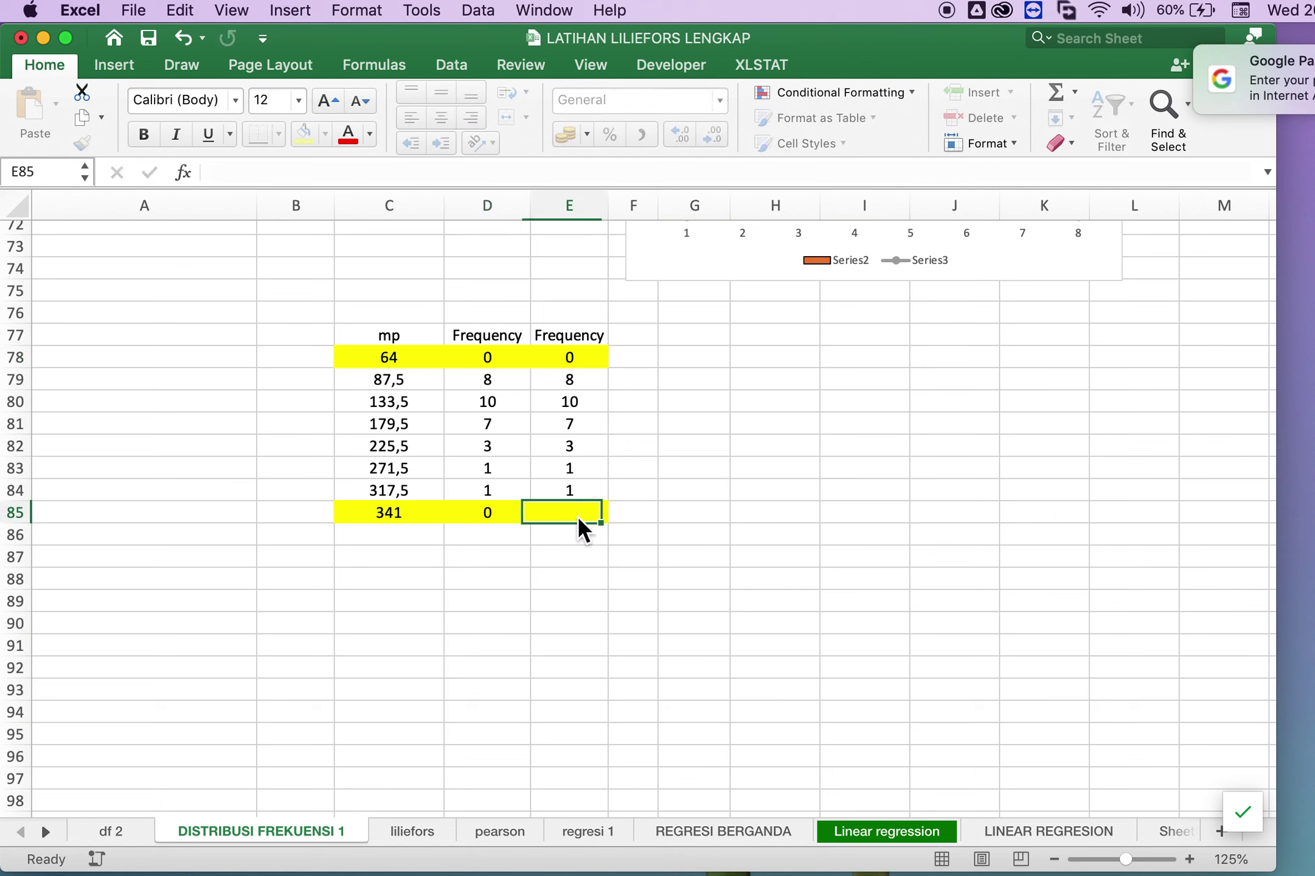
{"action": "type", "text": "0"}
{"action": "left_click", "coordinate": [680, 411]}
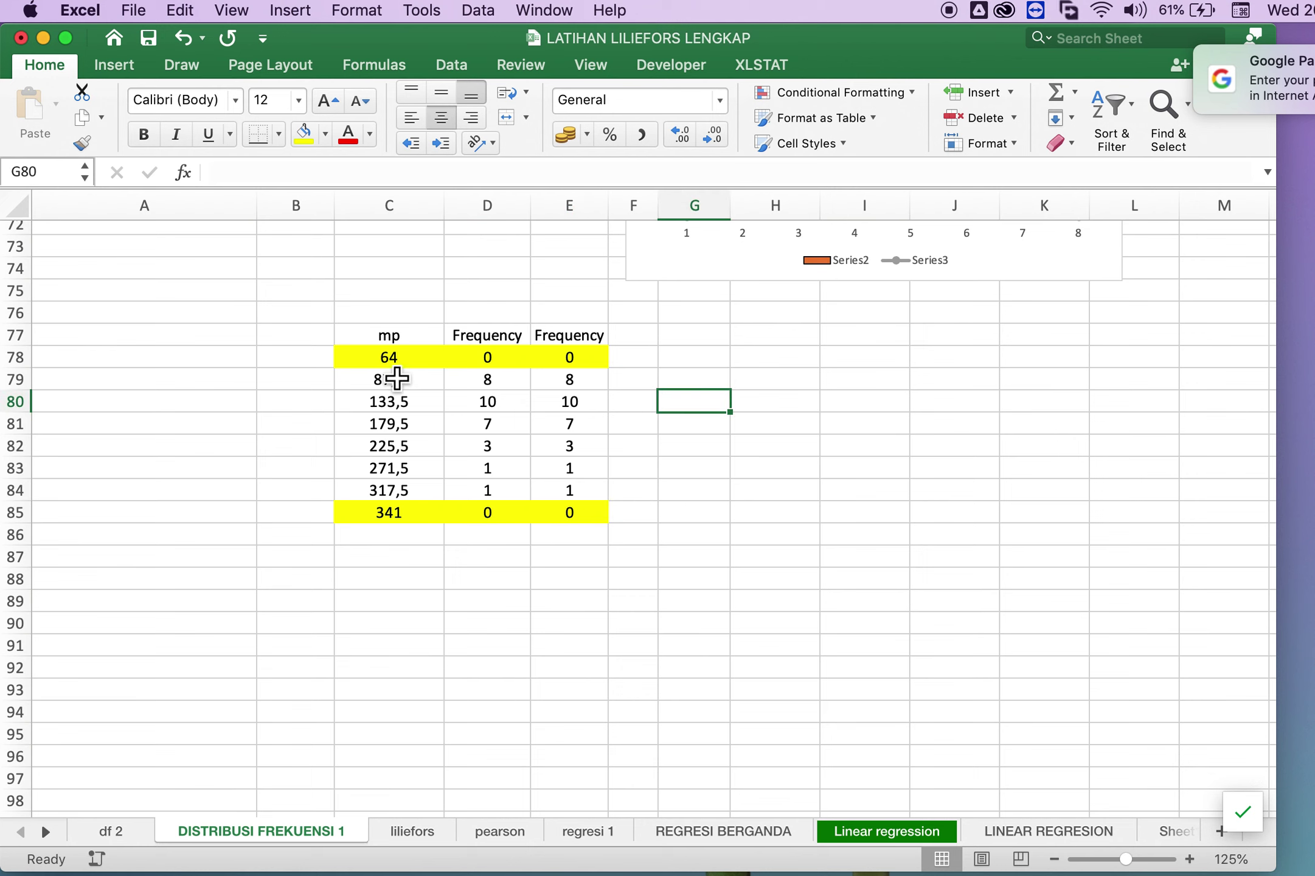
{"action": "left_click_drag", "start_coordinate": [389, 359], "coordinate": [587, 515]}
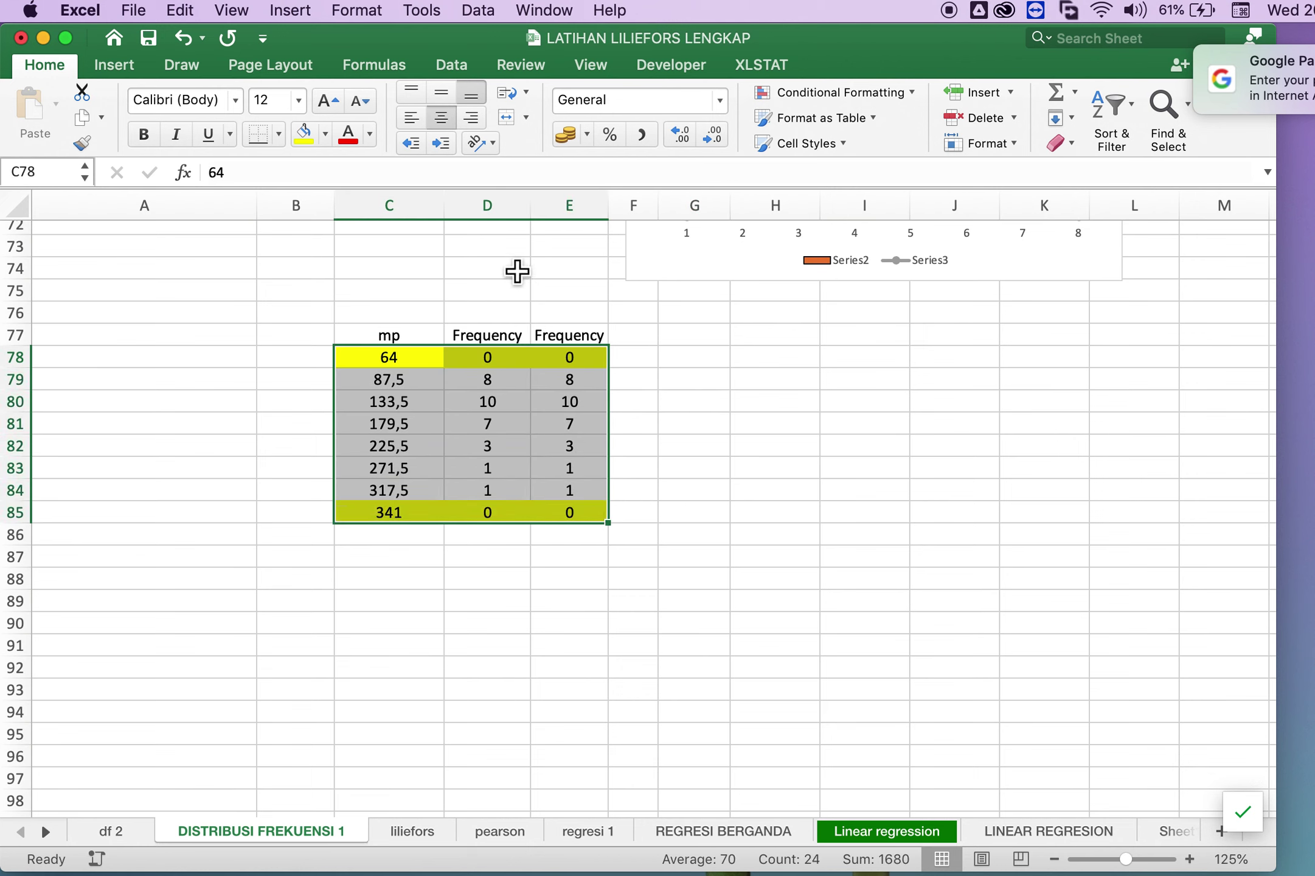
Insert a 2-D Clustered Column chart of the C77:E85 table and place it beside the table.
{"action": "left_click", "coordinate": [106, 67]}
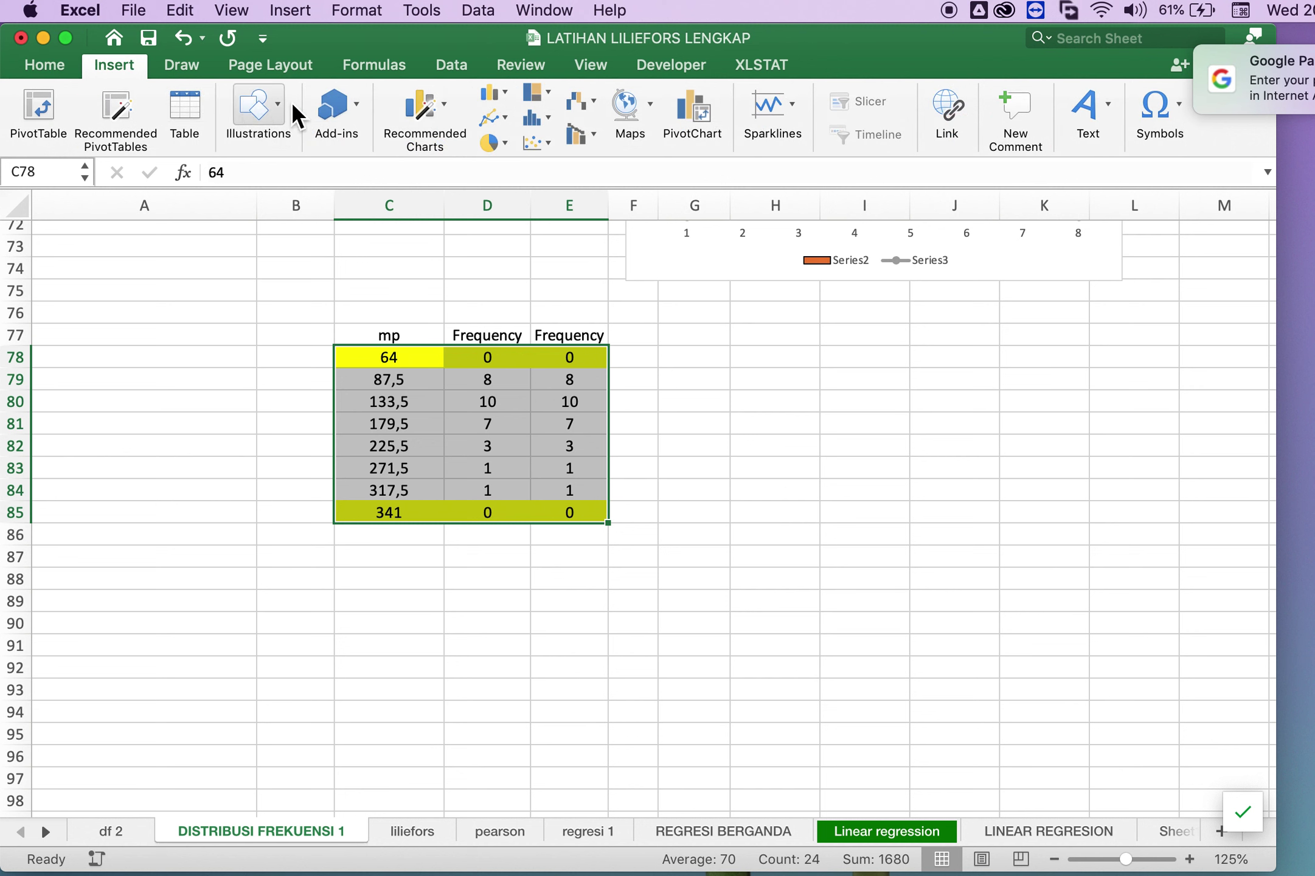
{"action": "left_click", "coordinate": [492, 94]}
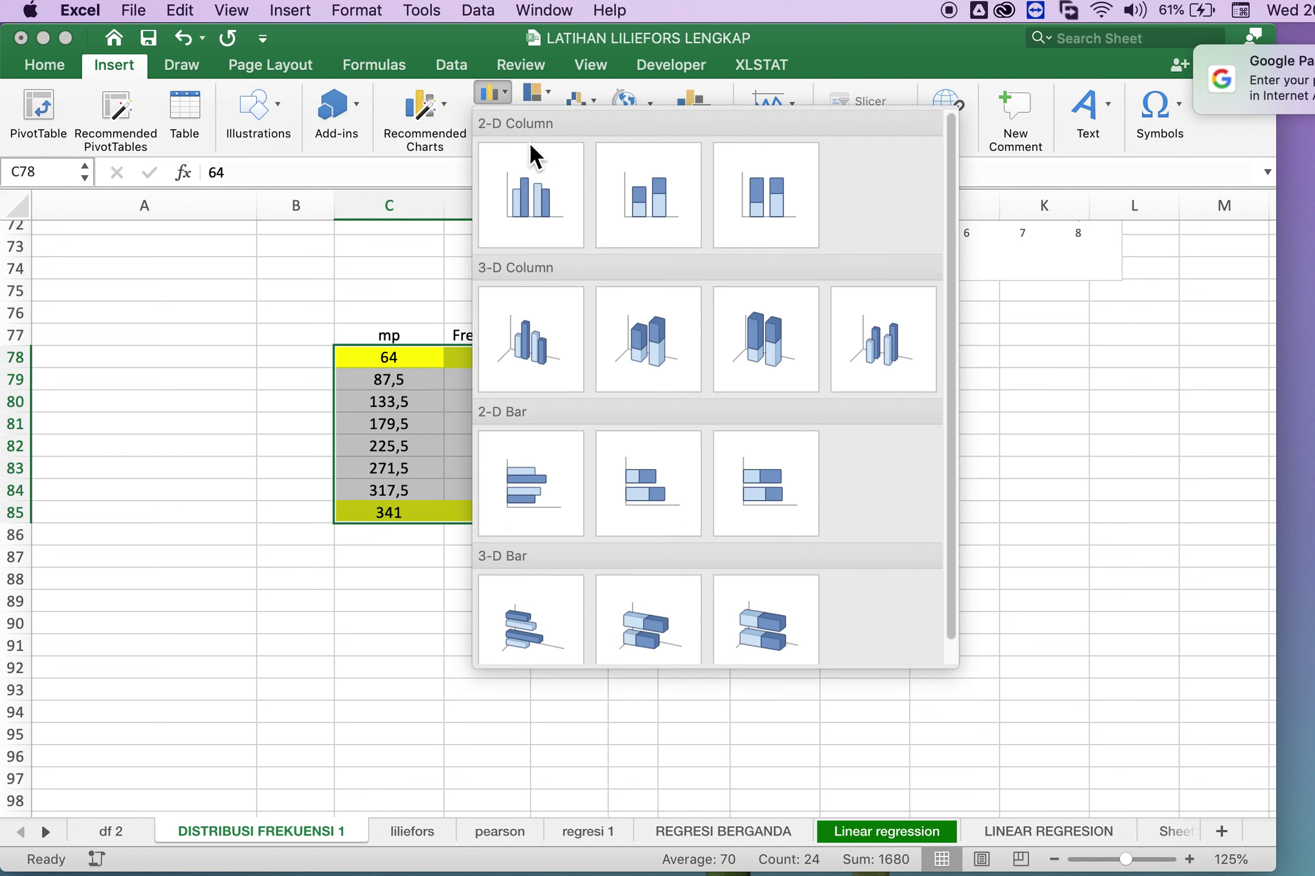
{"action": "left_click", "coordinate": [534, 210]}
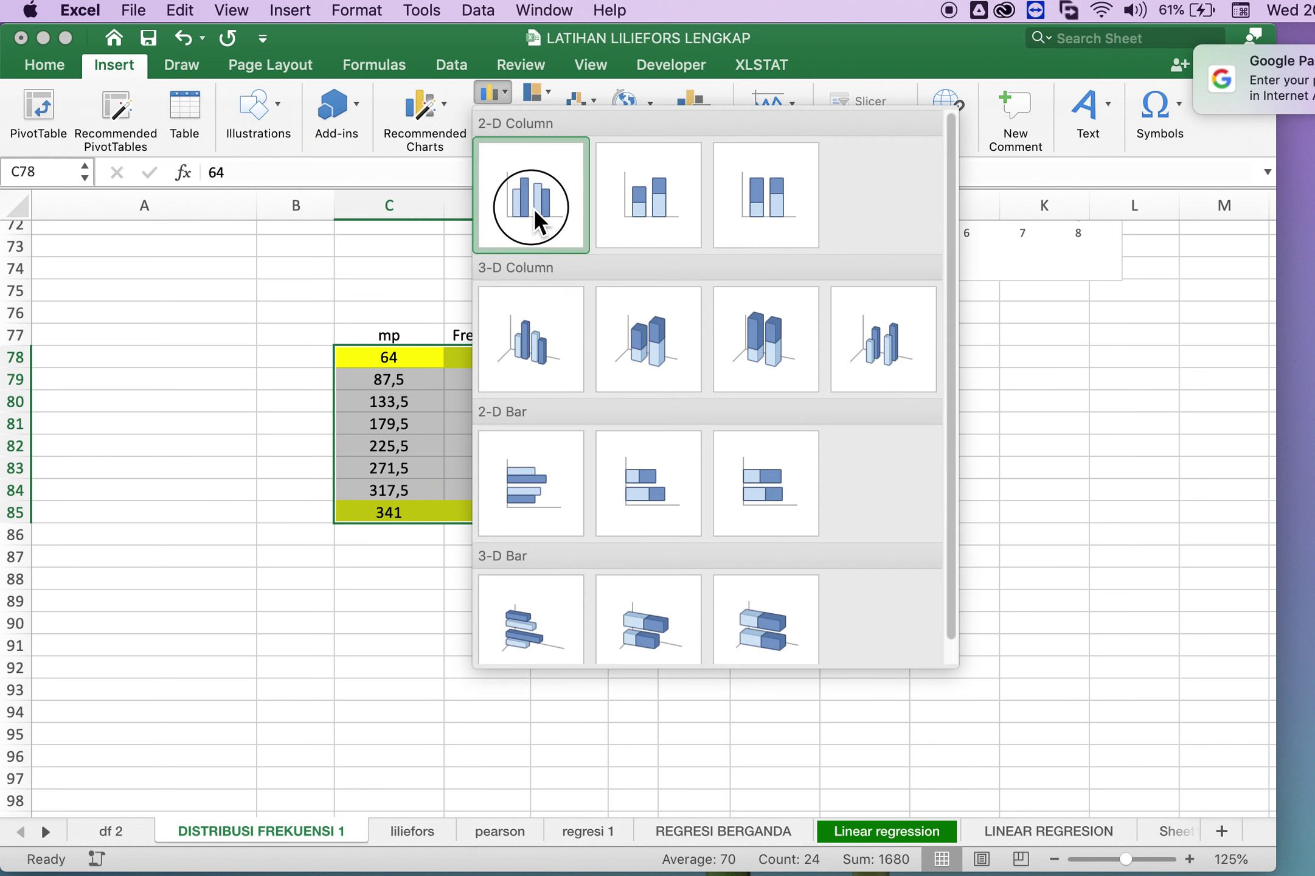
{"action": "left_click_drag", "start_coordinate": [657, 359], "coordinate": [975, 348]}
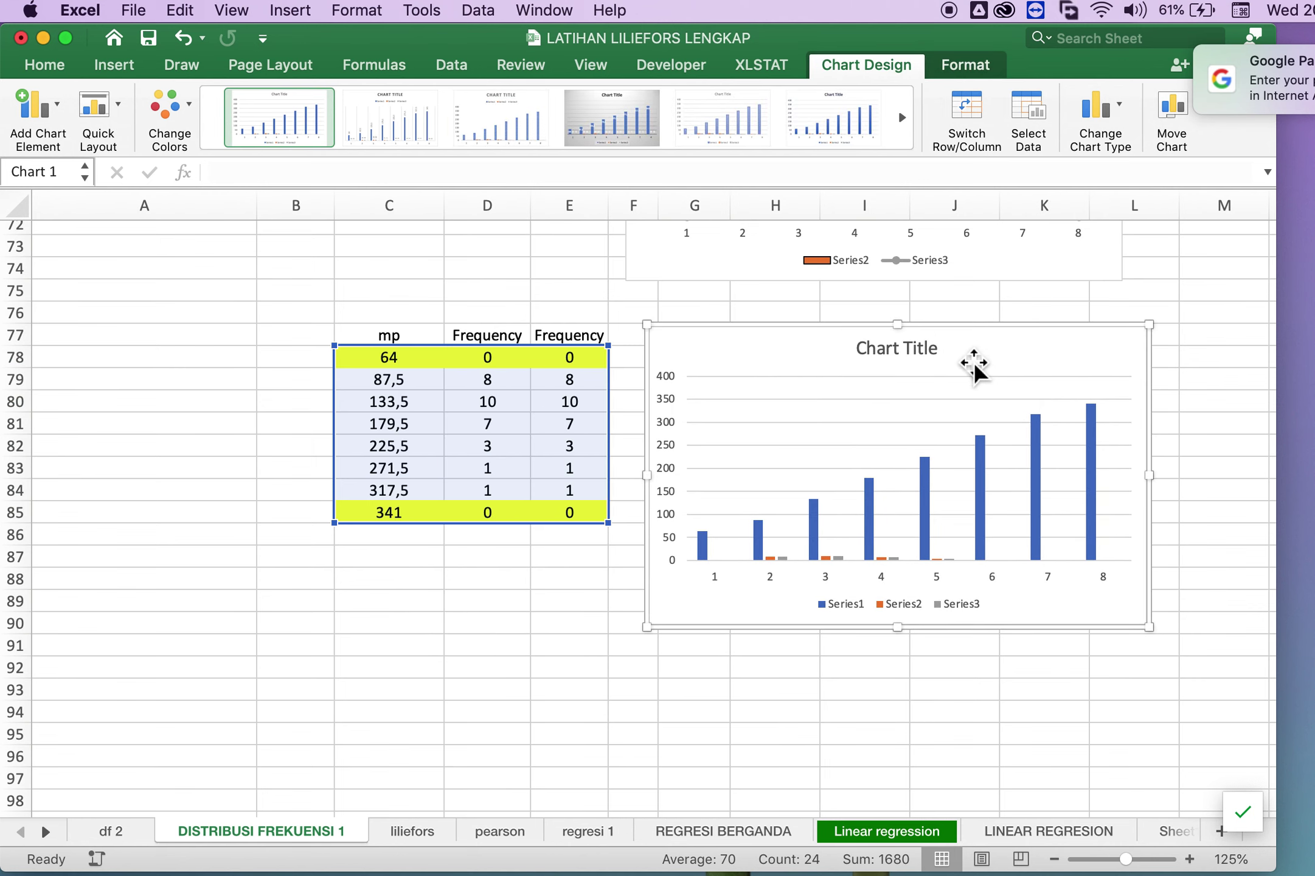
{"action": "scroll", "coordinate": [973, 365], "scroll_direction": "up", "scroll_amount": 3}
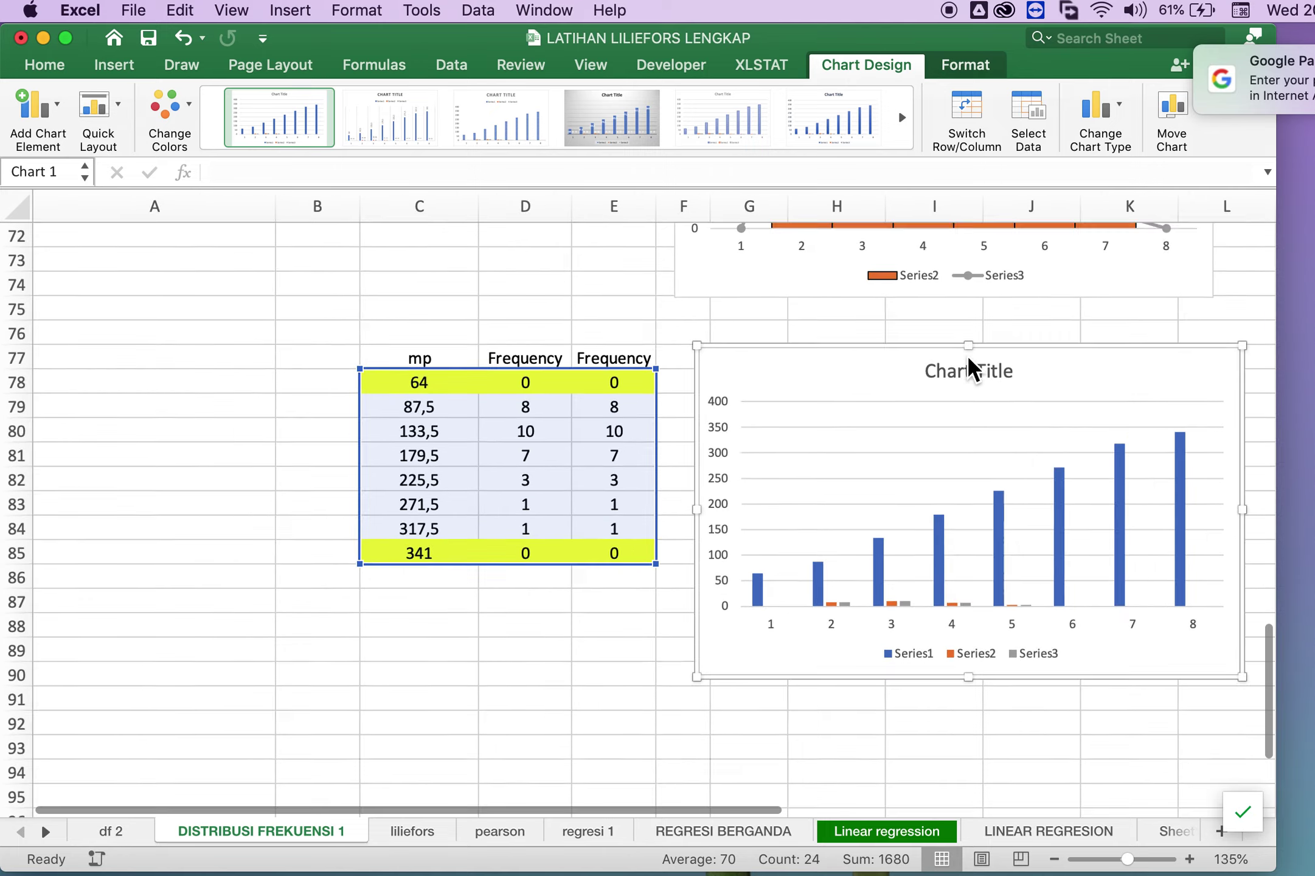
{"action": "scroll", "coordinate": [971, 367], "scroll_direction": "up", "scroll_amount": 2}
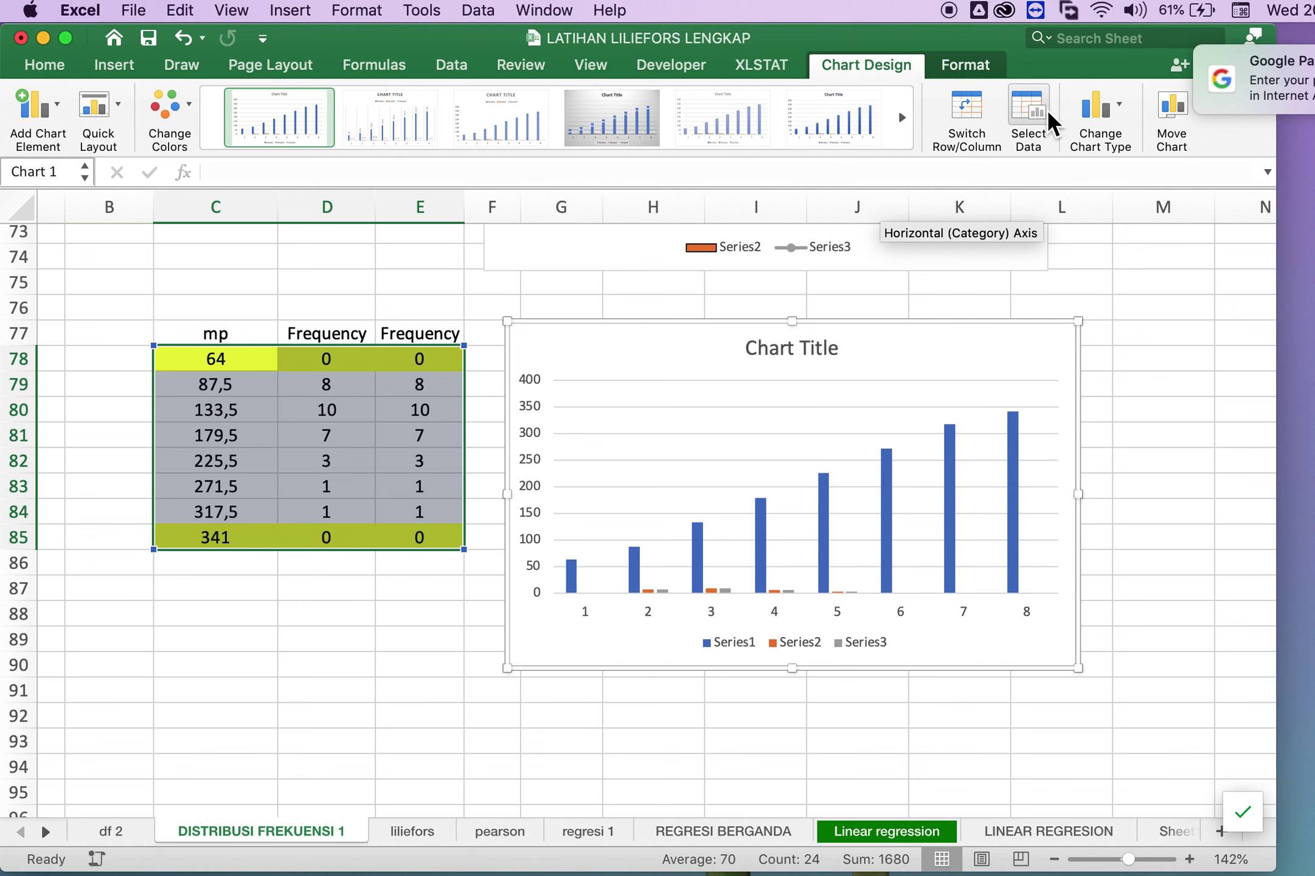
Remove the midpoint Series1 from the chart data, leaving only the D78:E85 frequency series.
{"action": "left_click", "coordinate": [1034, 131]}
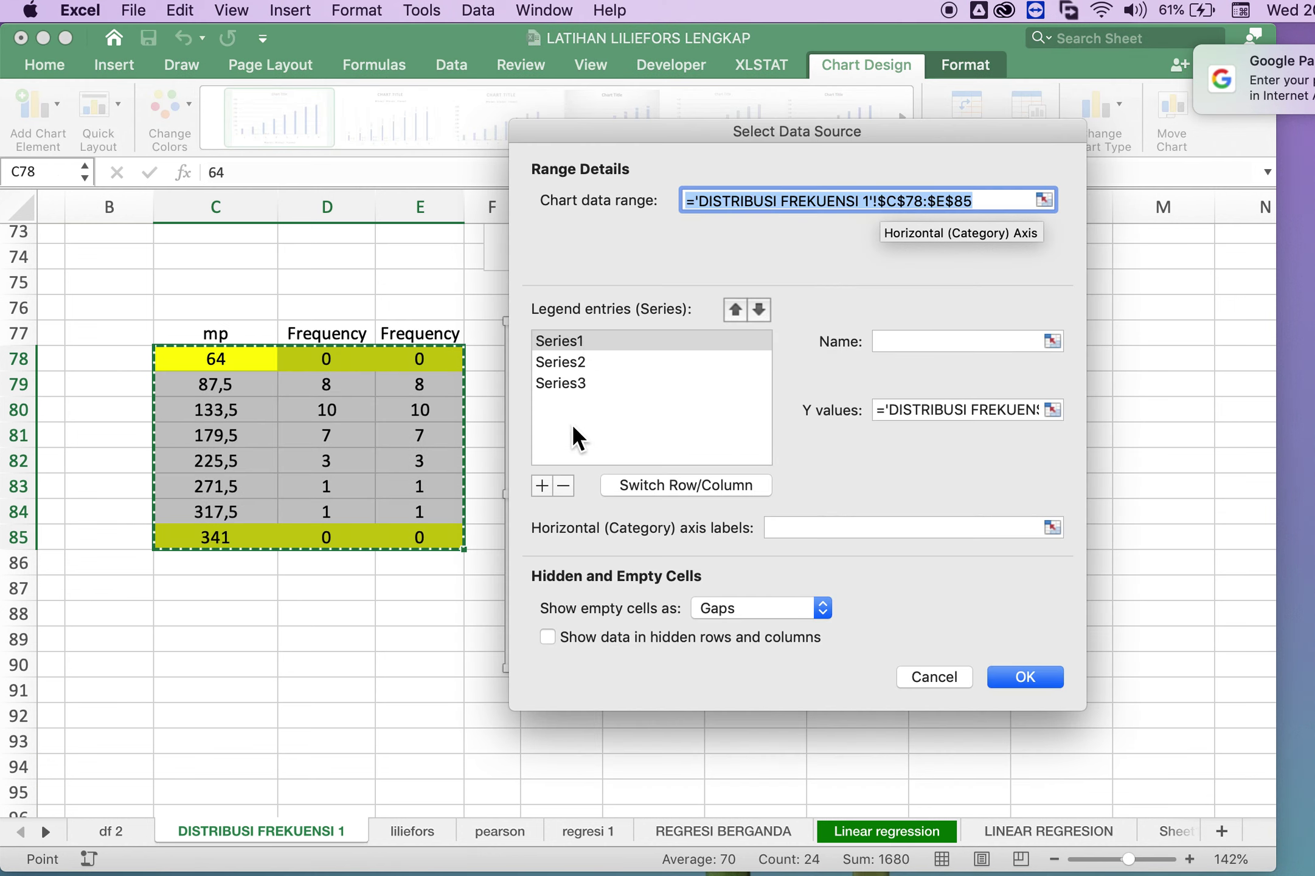
{"action": "left_click", "coordinate": [564, 485]}
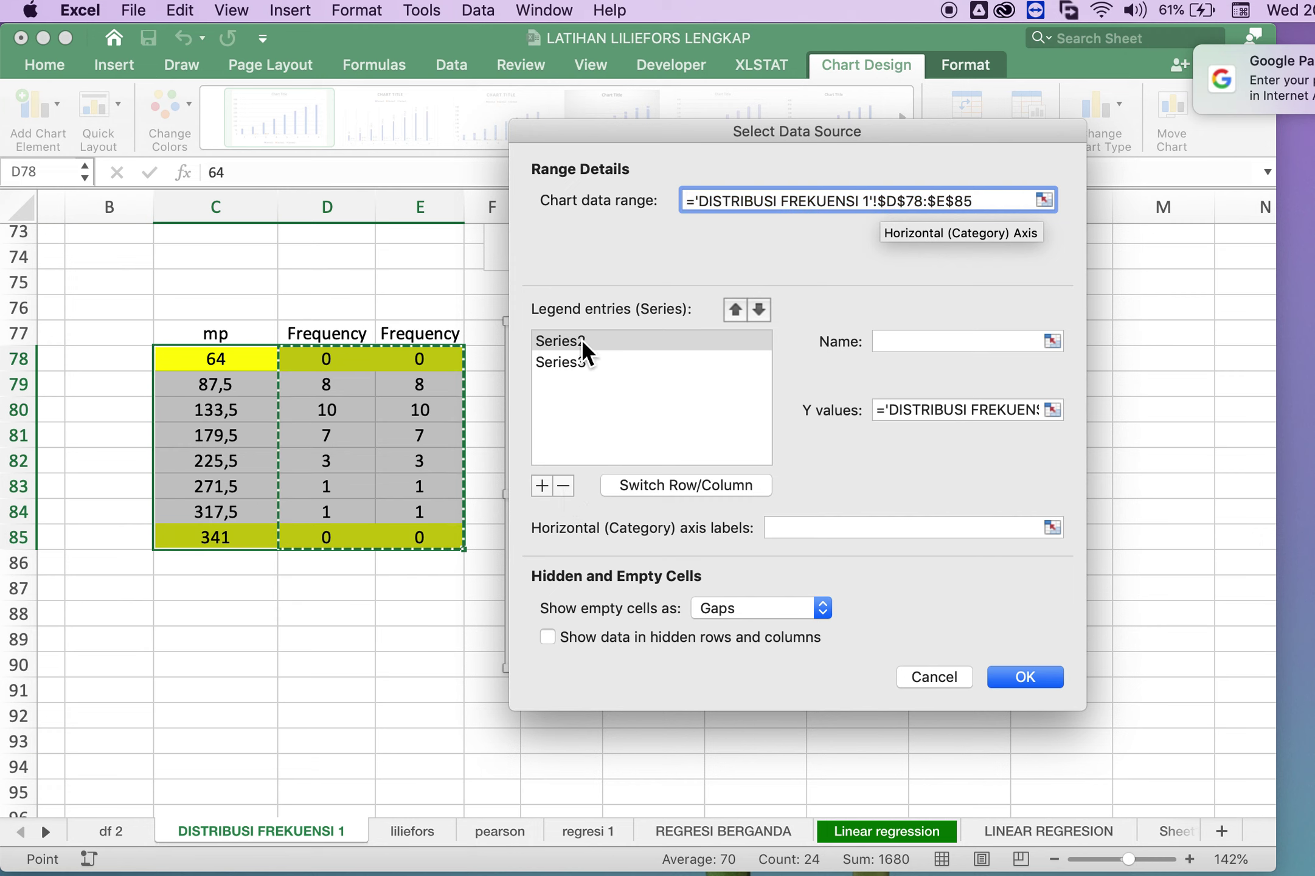
{"action": "left_click", "coordinate": [1026, 674]}
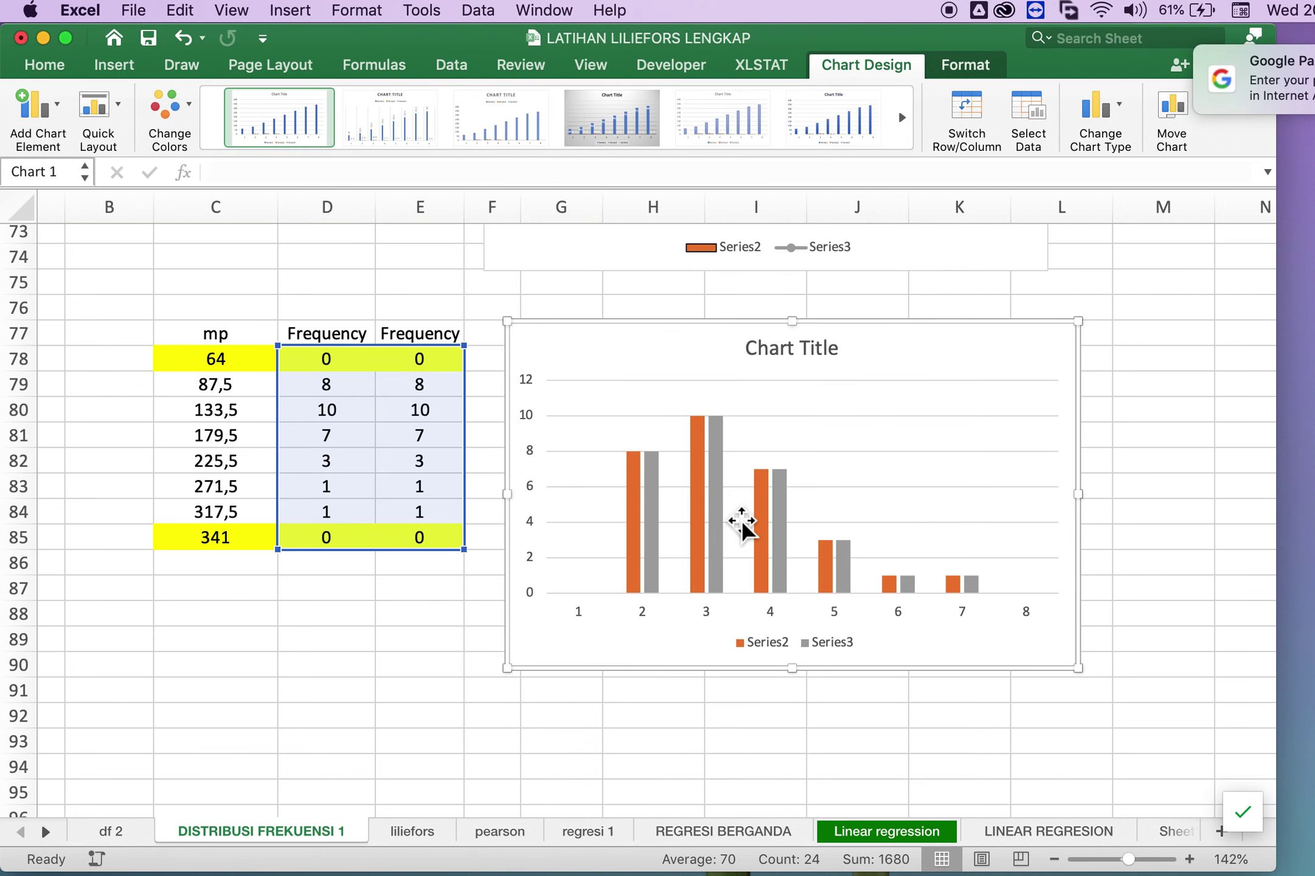
{"action": "left_click", "coordinate": [655, 487]}
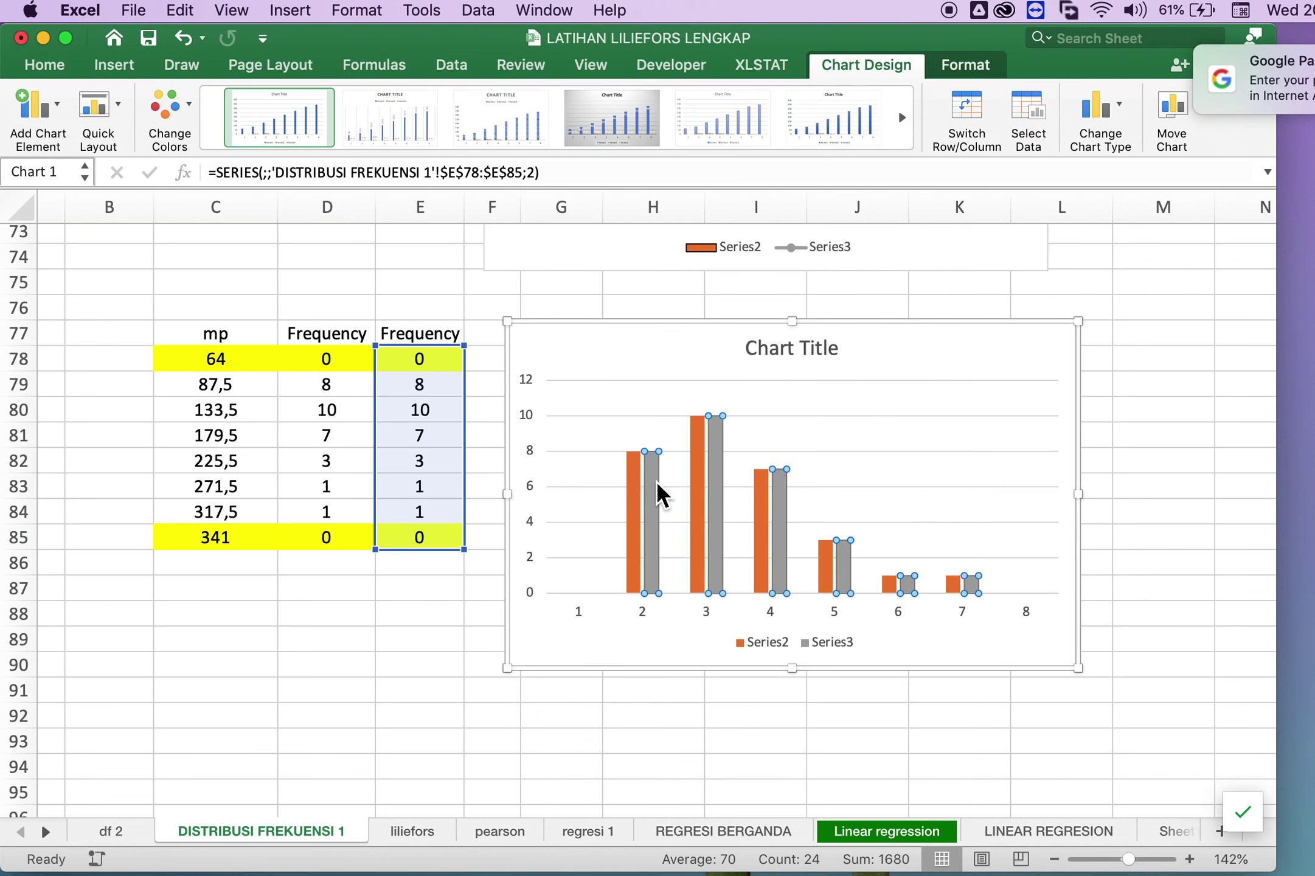
{"action": "mouse_move", "coordinate": [652, 504]}
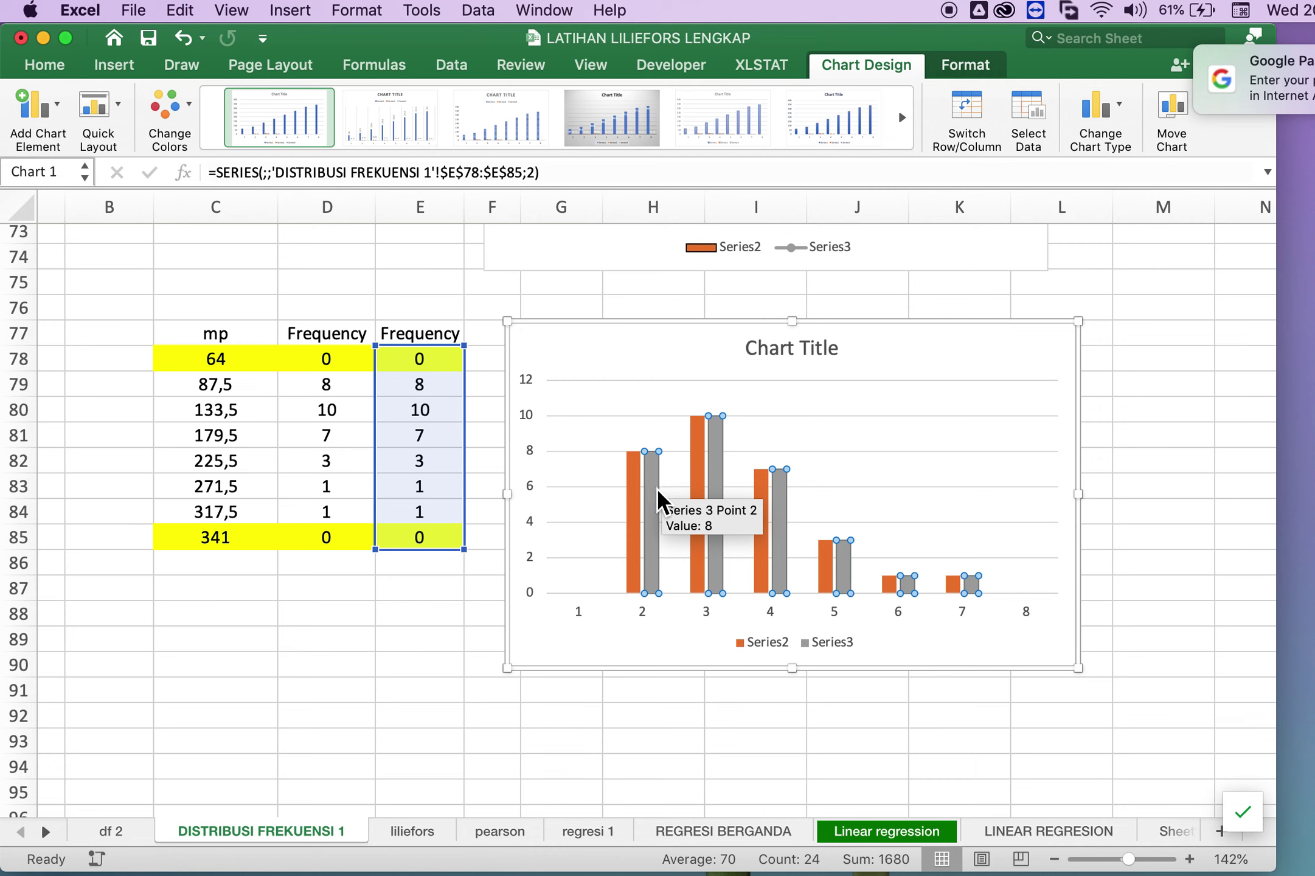
{"action": "right_click", "coordinate": [657, 498]}
{"action": "left_click", "coordinate": [661, 479]}
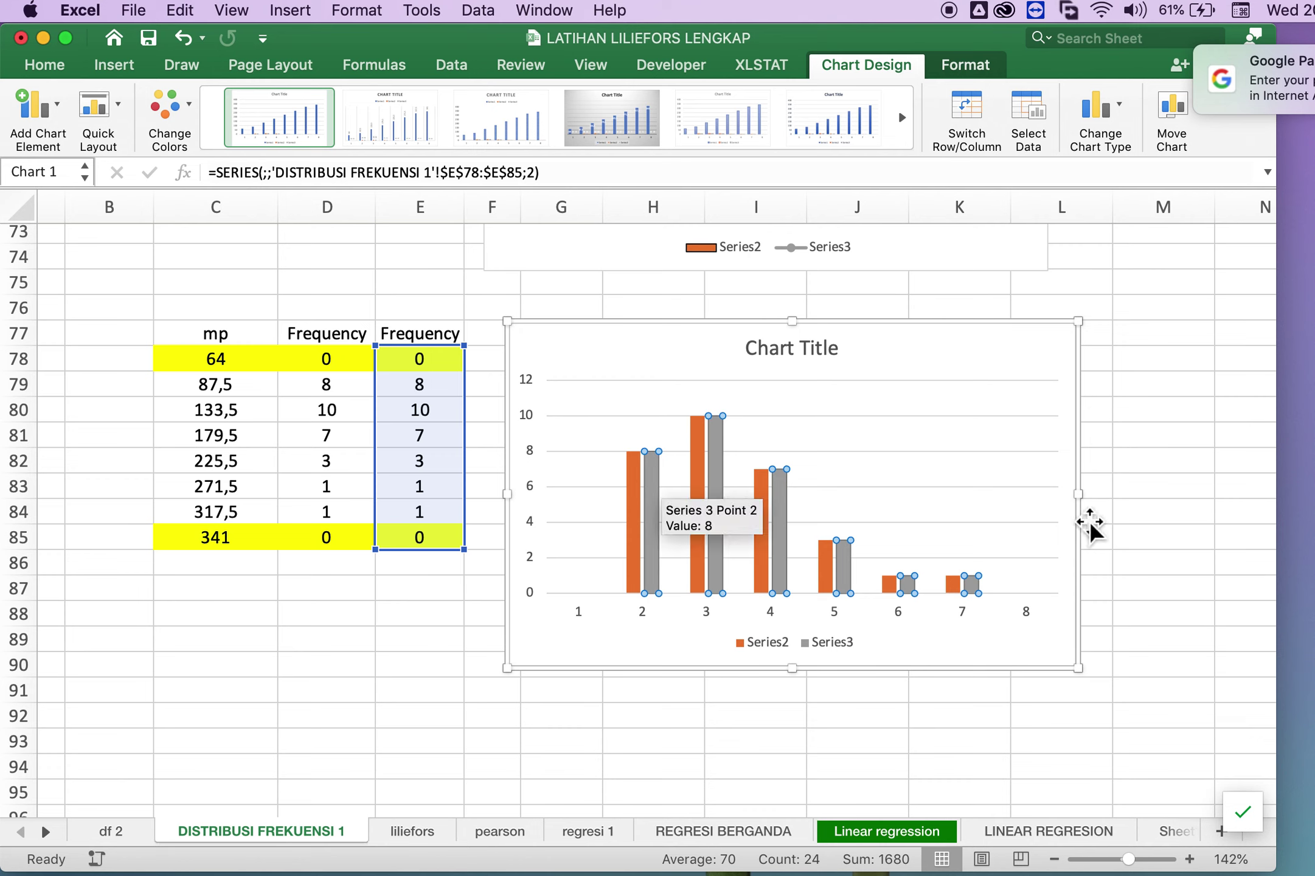
Change Series3's chart type to Line, drawn over the orange Series2 columns.
{"action": "left_click", "coordinate": [1127, 117]}
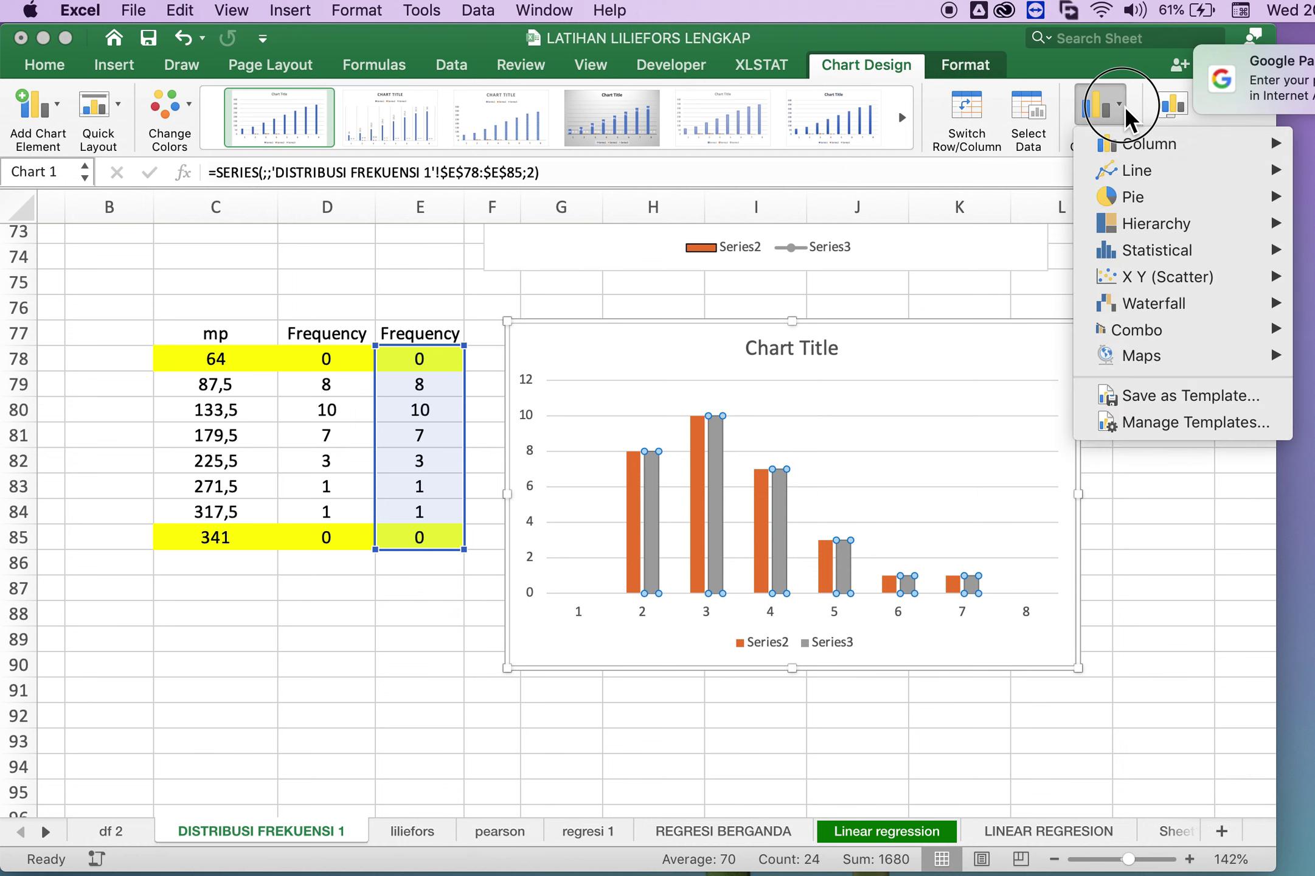
{"action": "mouse_move", "coordinate": [1136, 170]}
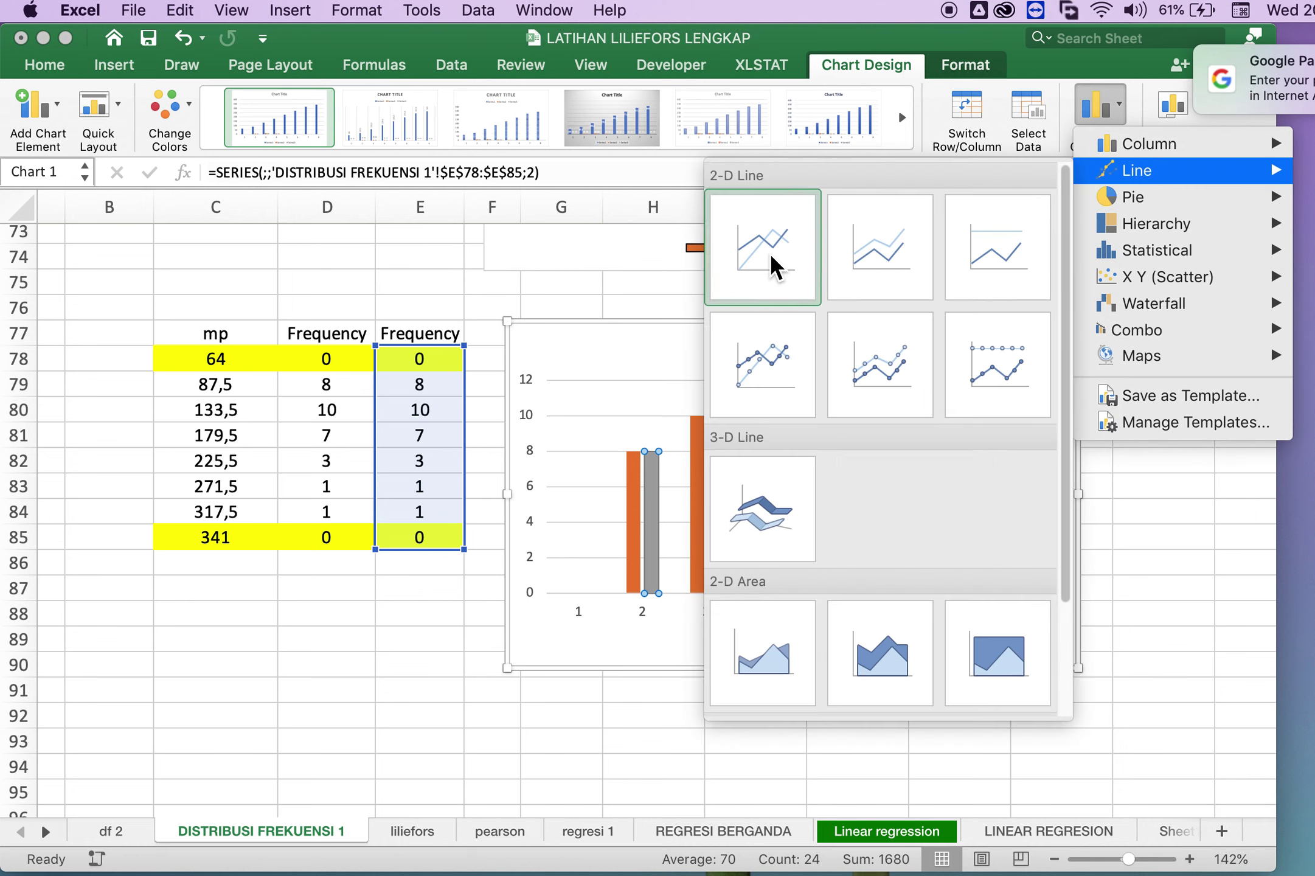
{"action": "left_click", "coordinate": [773, 268]}
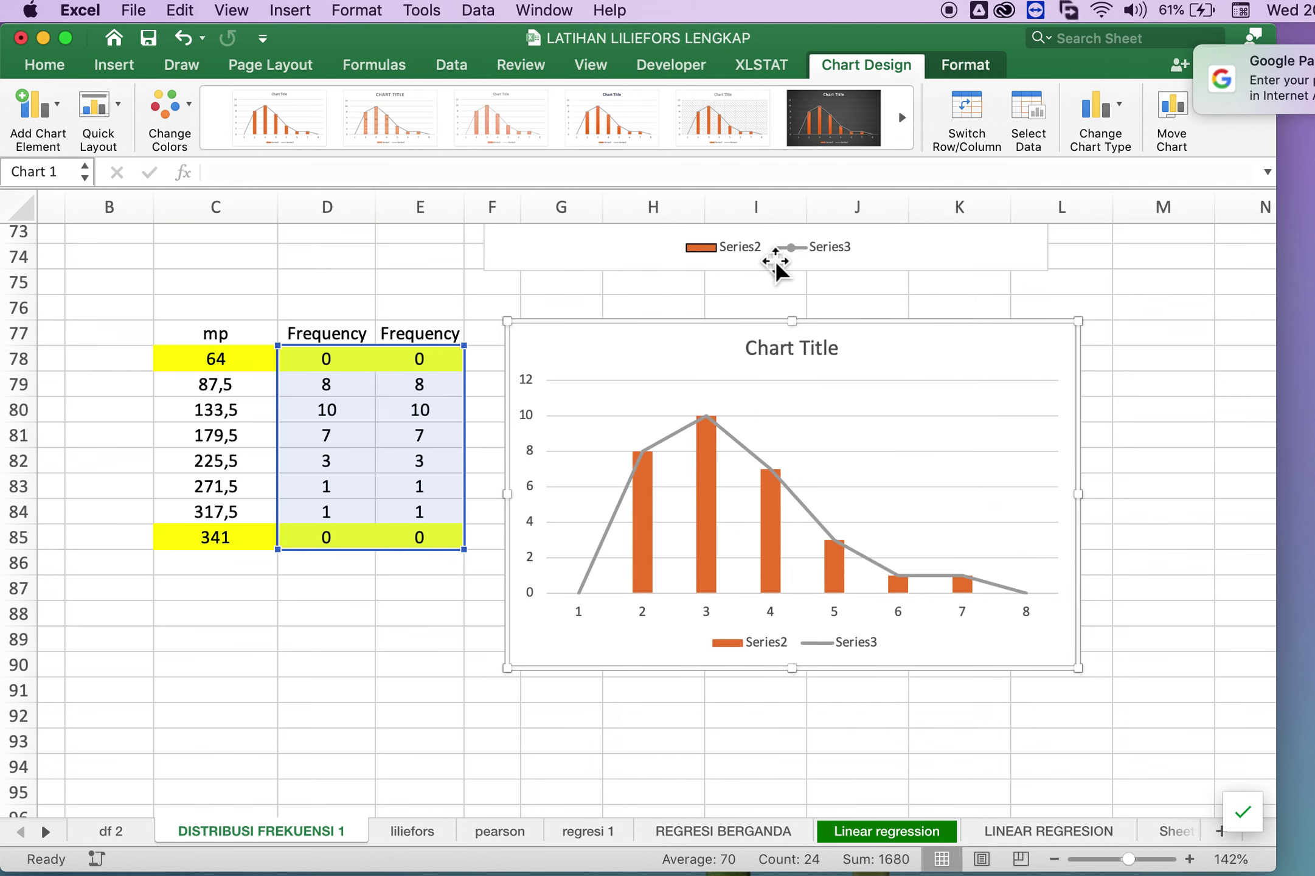
{"action": "mouse_move", "coordinate": [708, 509]}
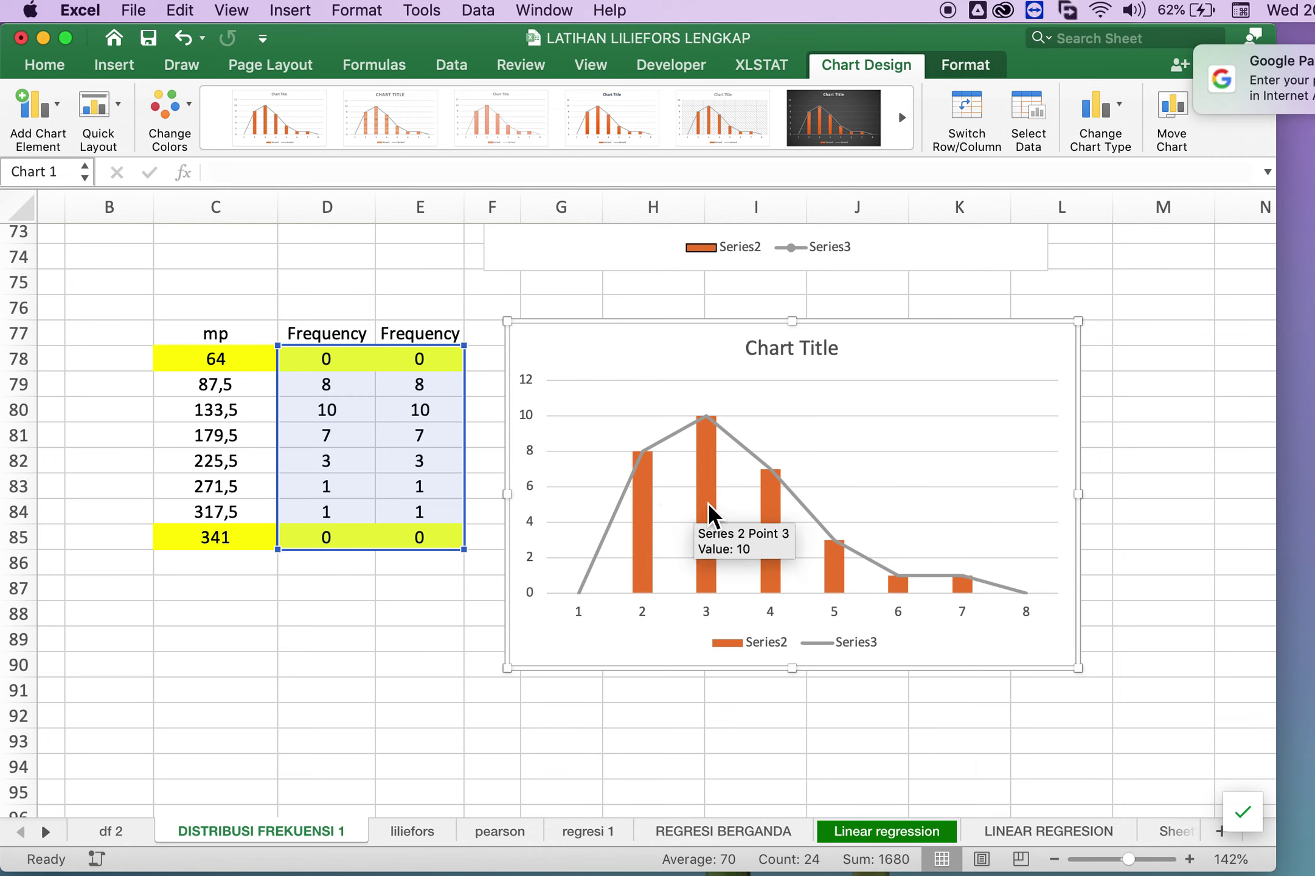
{"action": "left_click", "coordinate": [642, 500]}
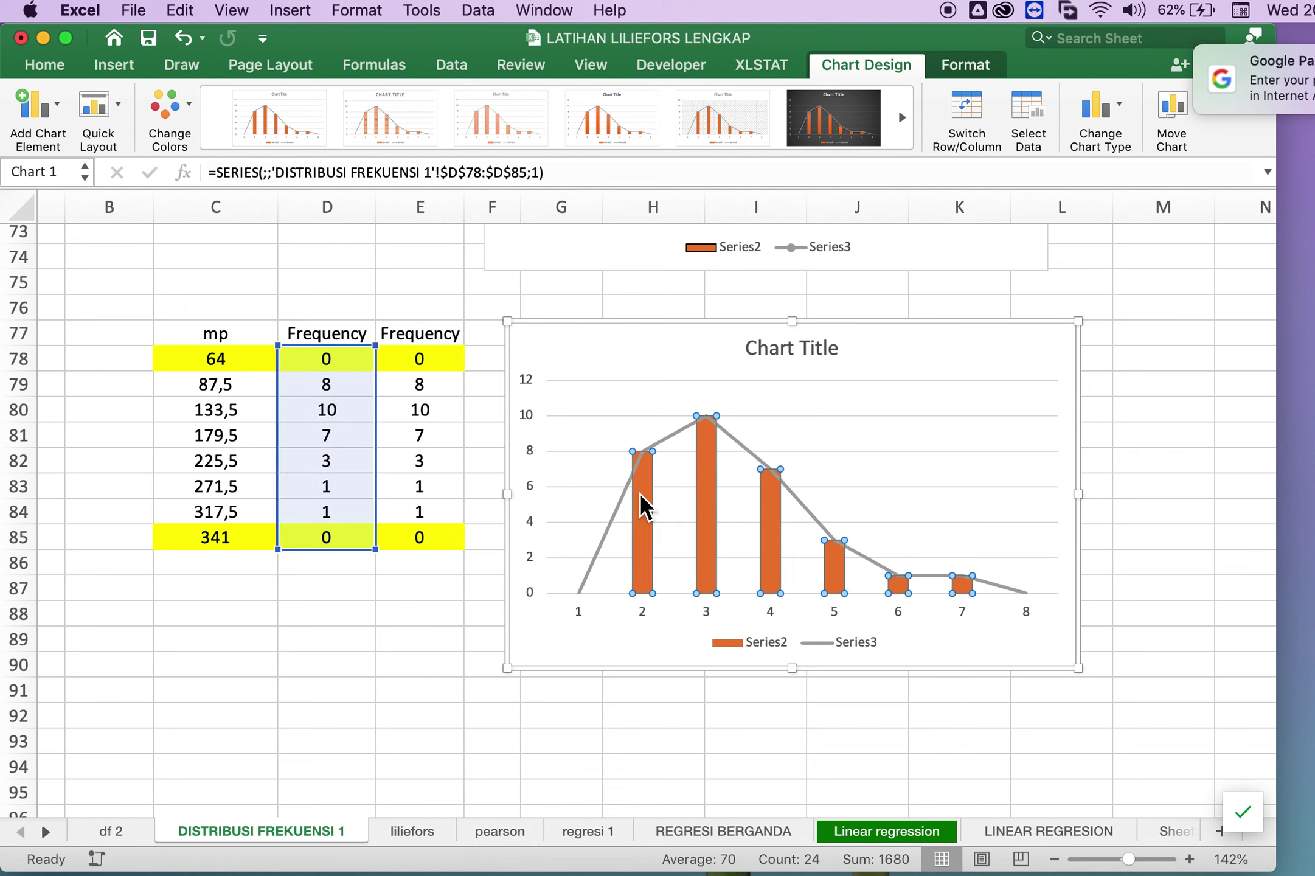
Set the orange Series2 gap width to 0% so the columns touch.
{"action": "right_click", "coordinate": [641, 495]}
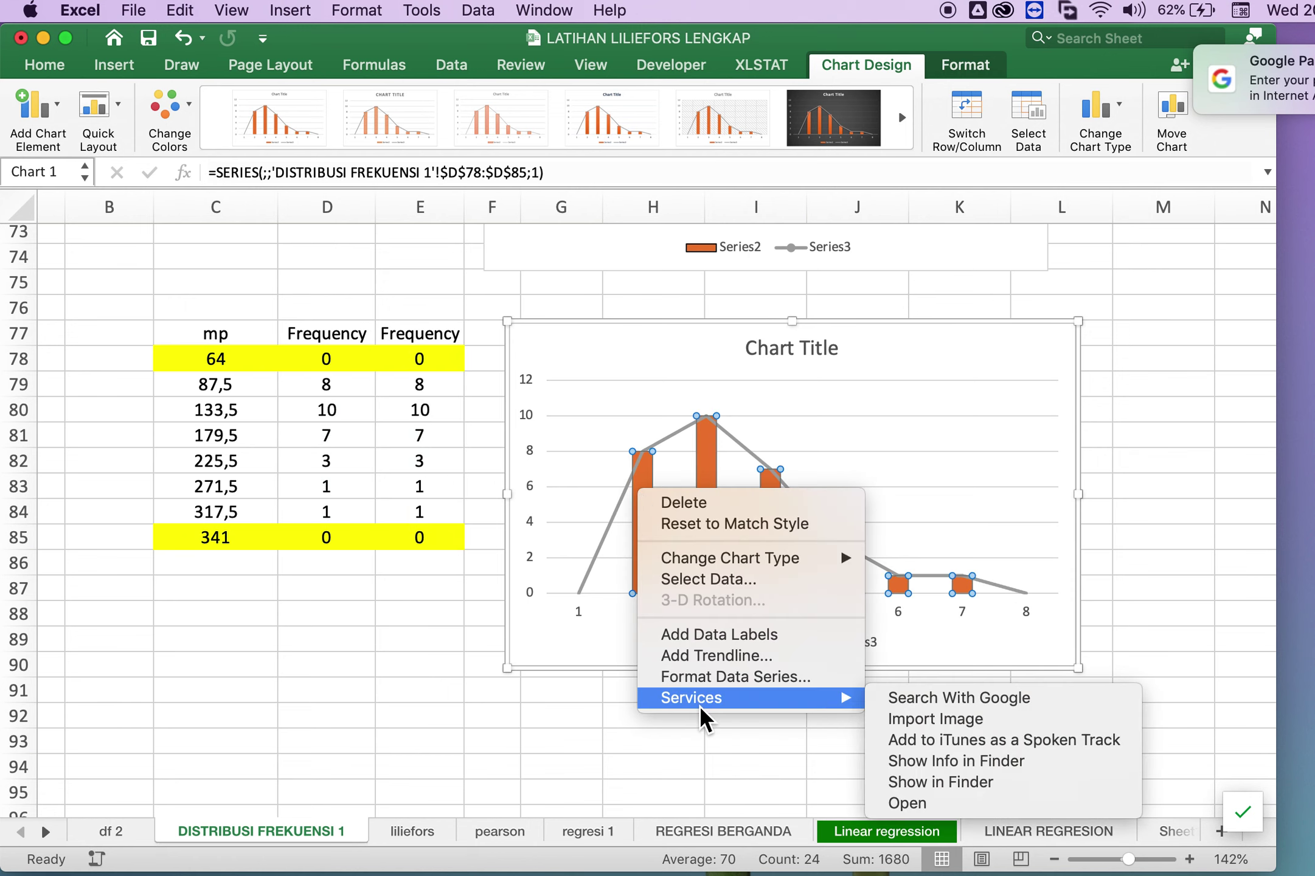
{"action": "left_click", "coordinate": [707, 677]}
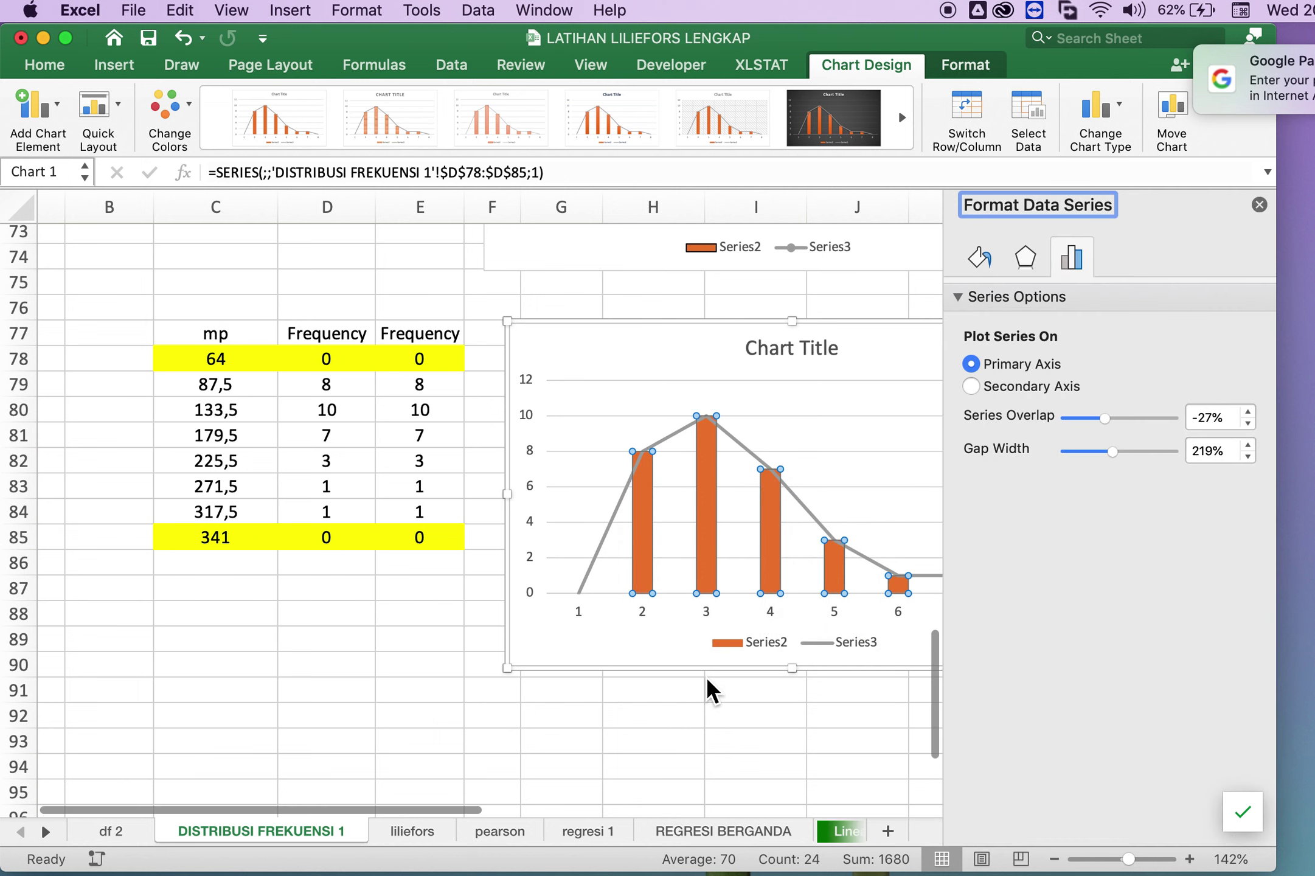
{"action": "left_click_drag", "start_coordinate": [1113, 451], "coordinate": [1065, 451]}
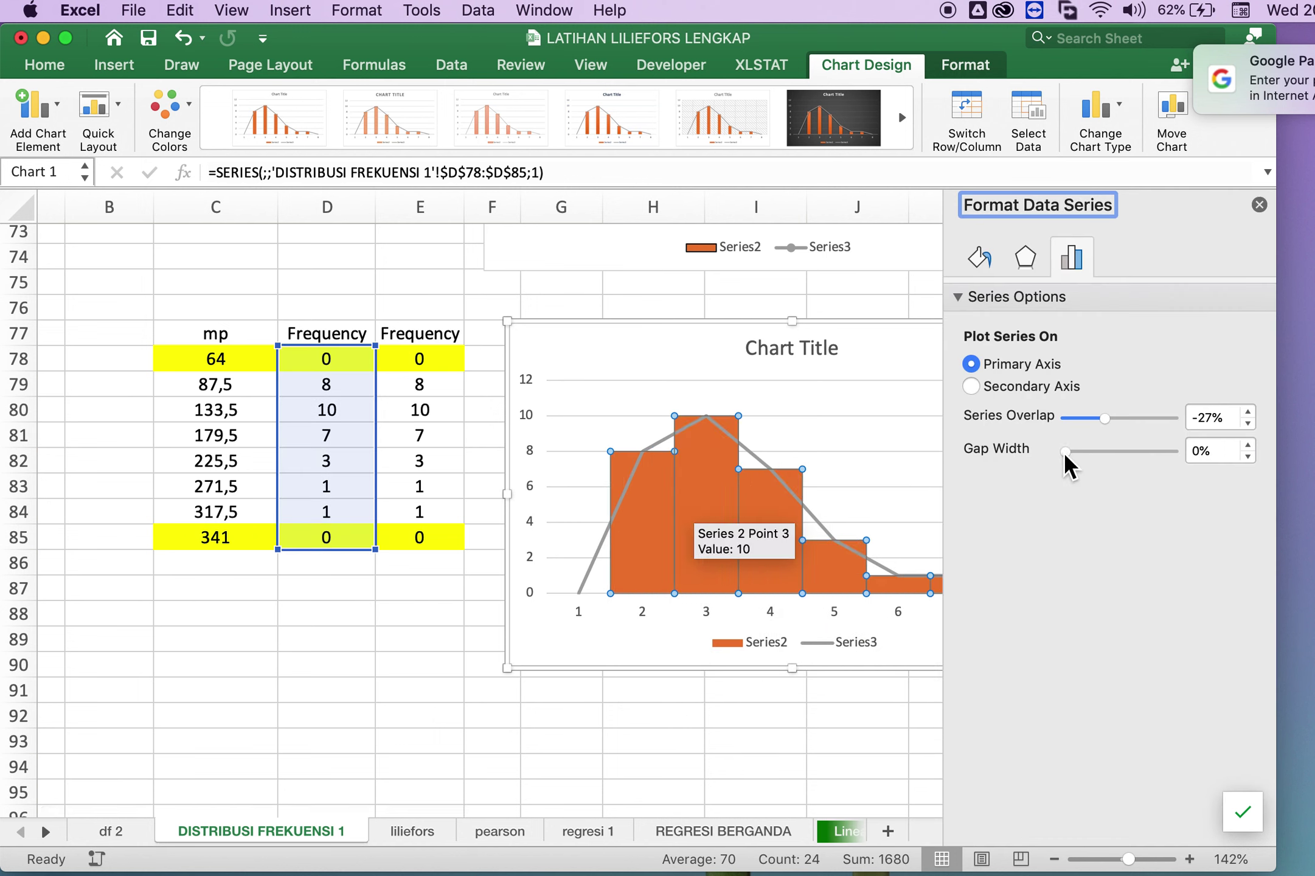
{"action": "left_click", "coordinate": [1259, 205]}
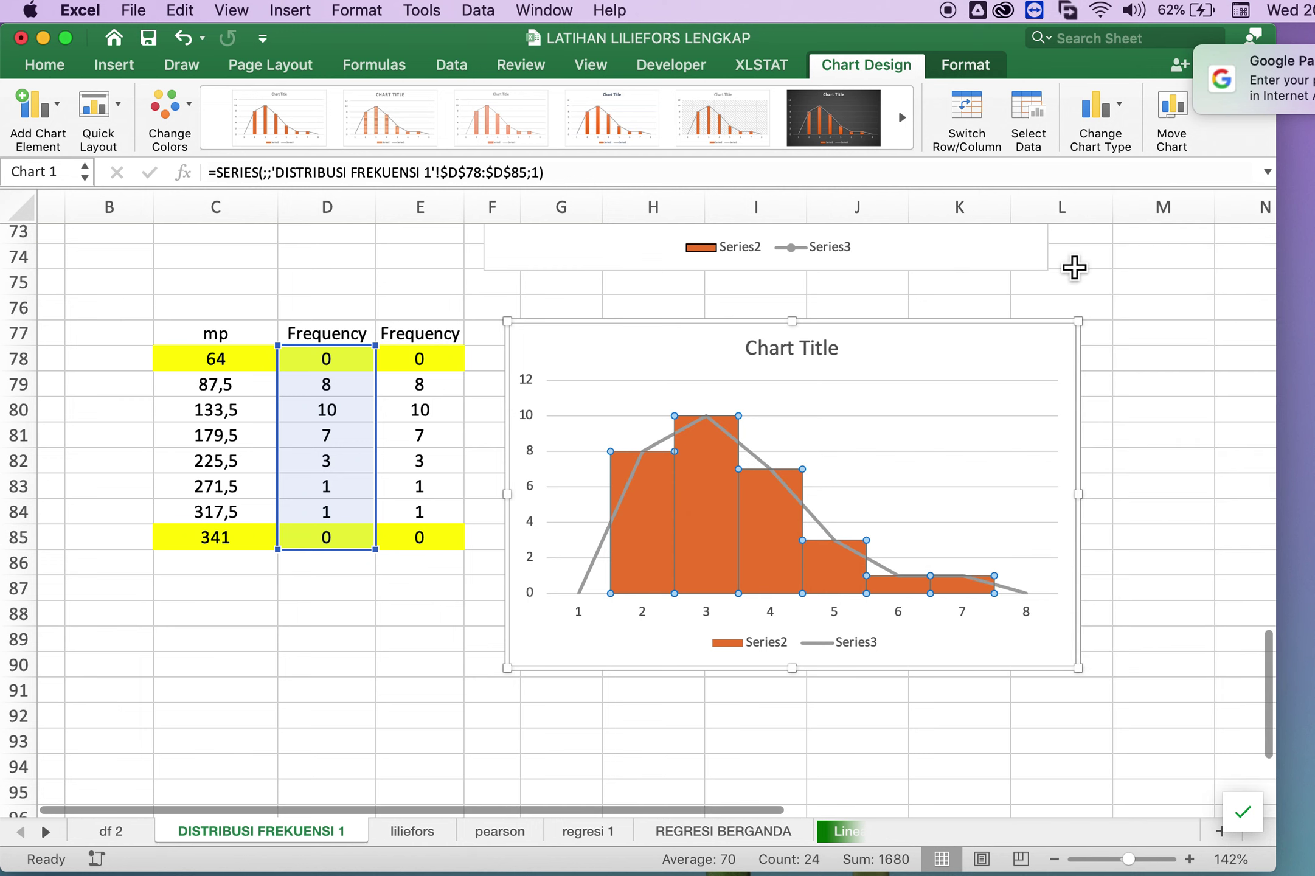
{"action": "left_click", "coordinate": [1063, 283]}
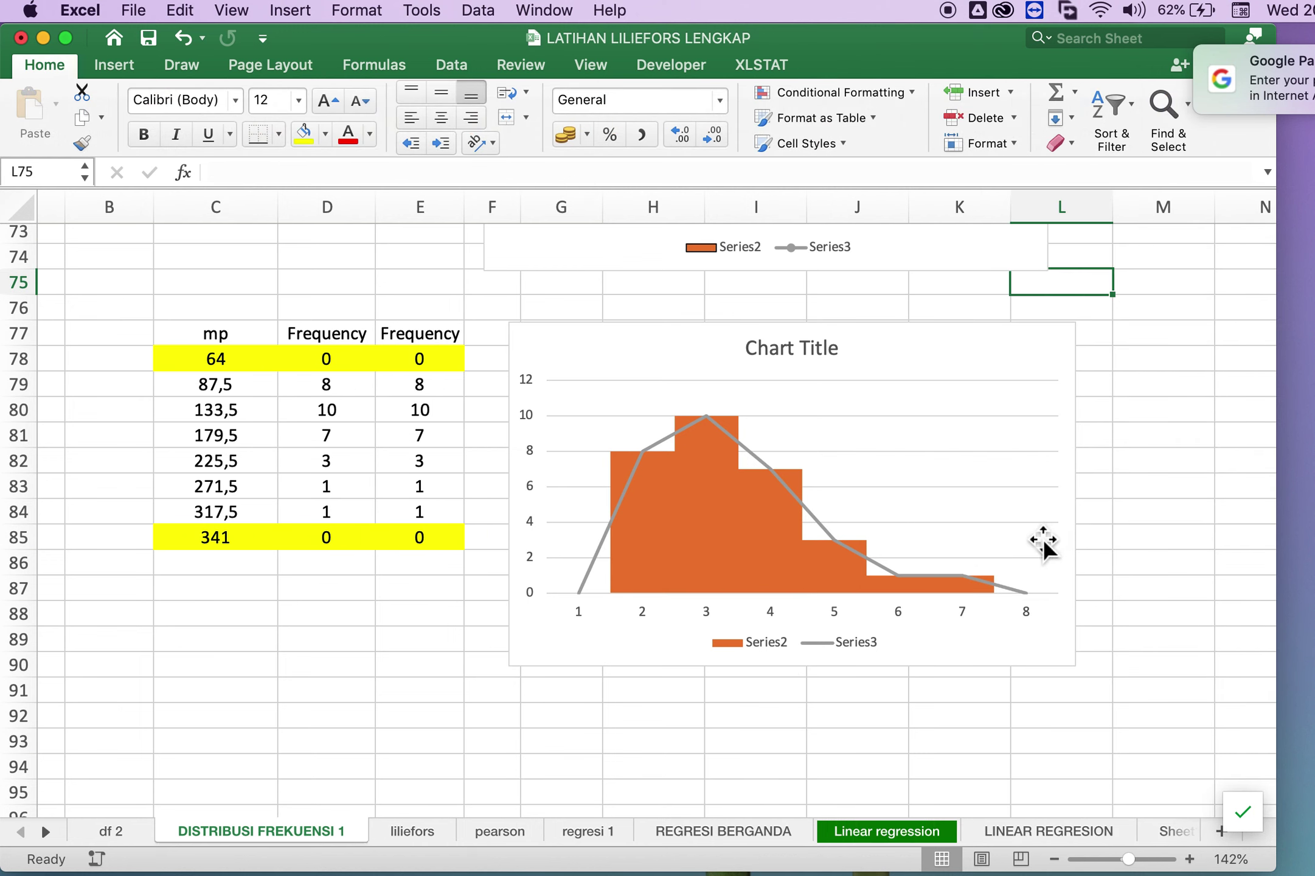
{"action": "left_click", "coordinate": [715, 474]}
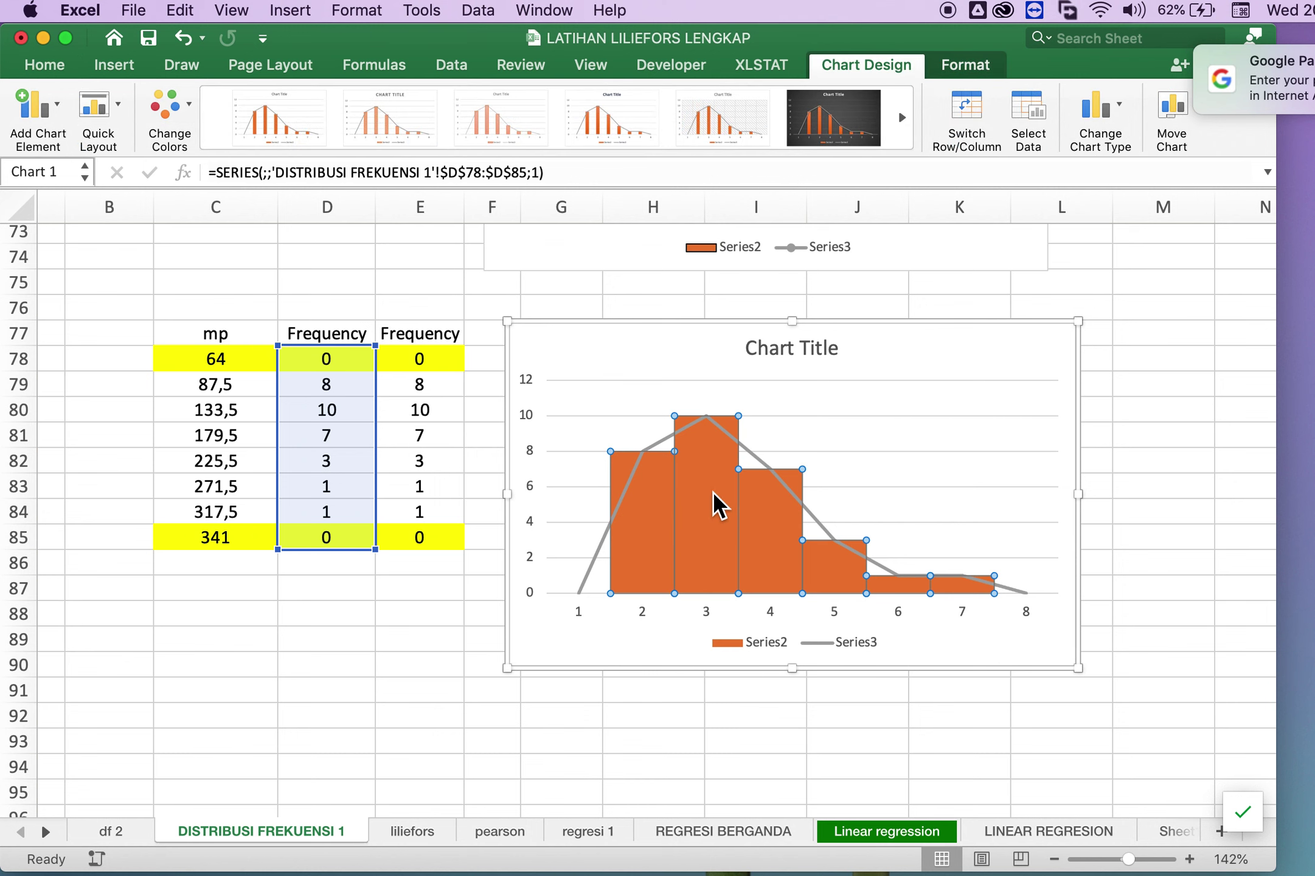
Give the orange Series2 bars a Black, Text 1 shape outline.
{"action": "left_click", "coordinate": [983, 70]}
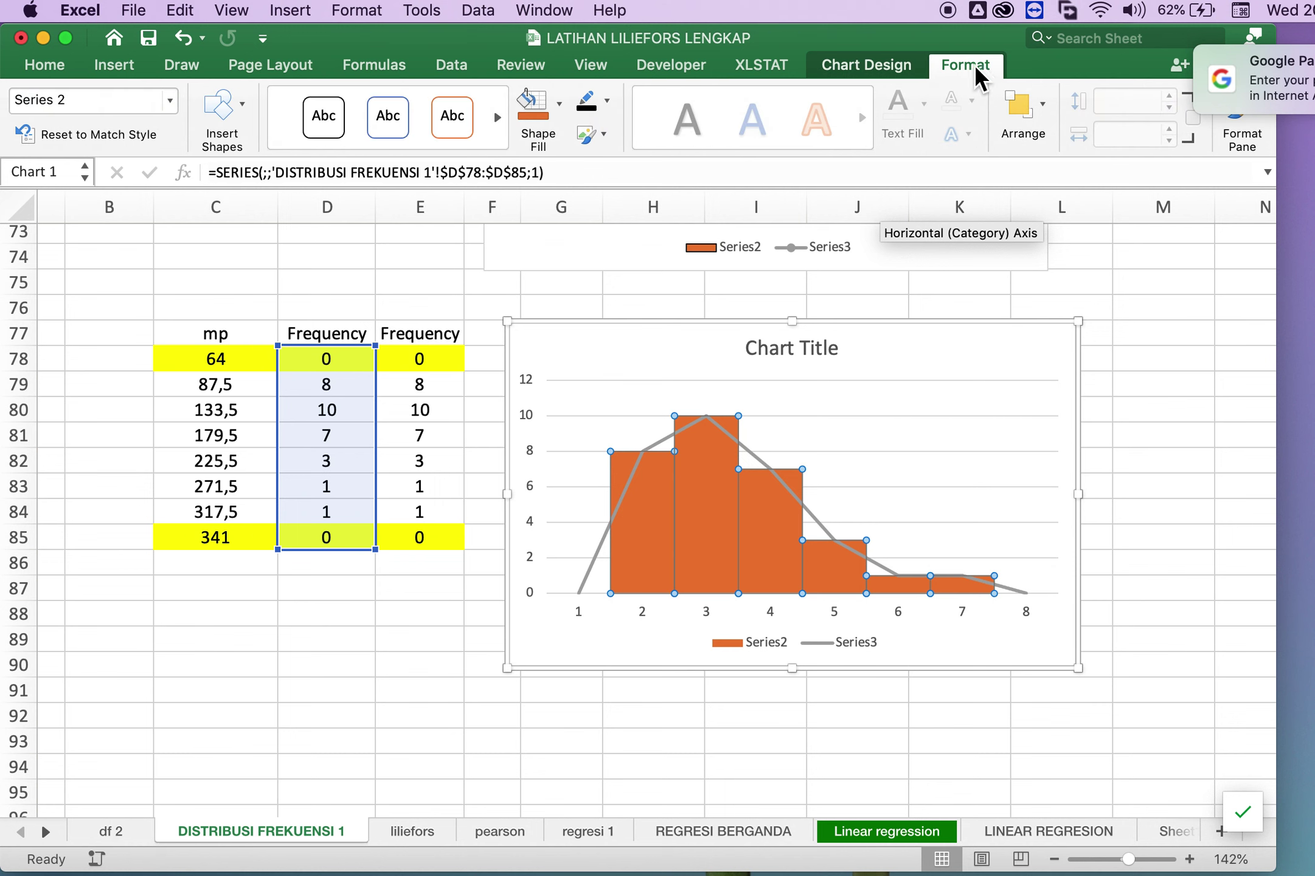
{"action": "left_click", "coordinate": [608, 101]}
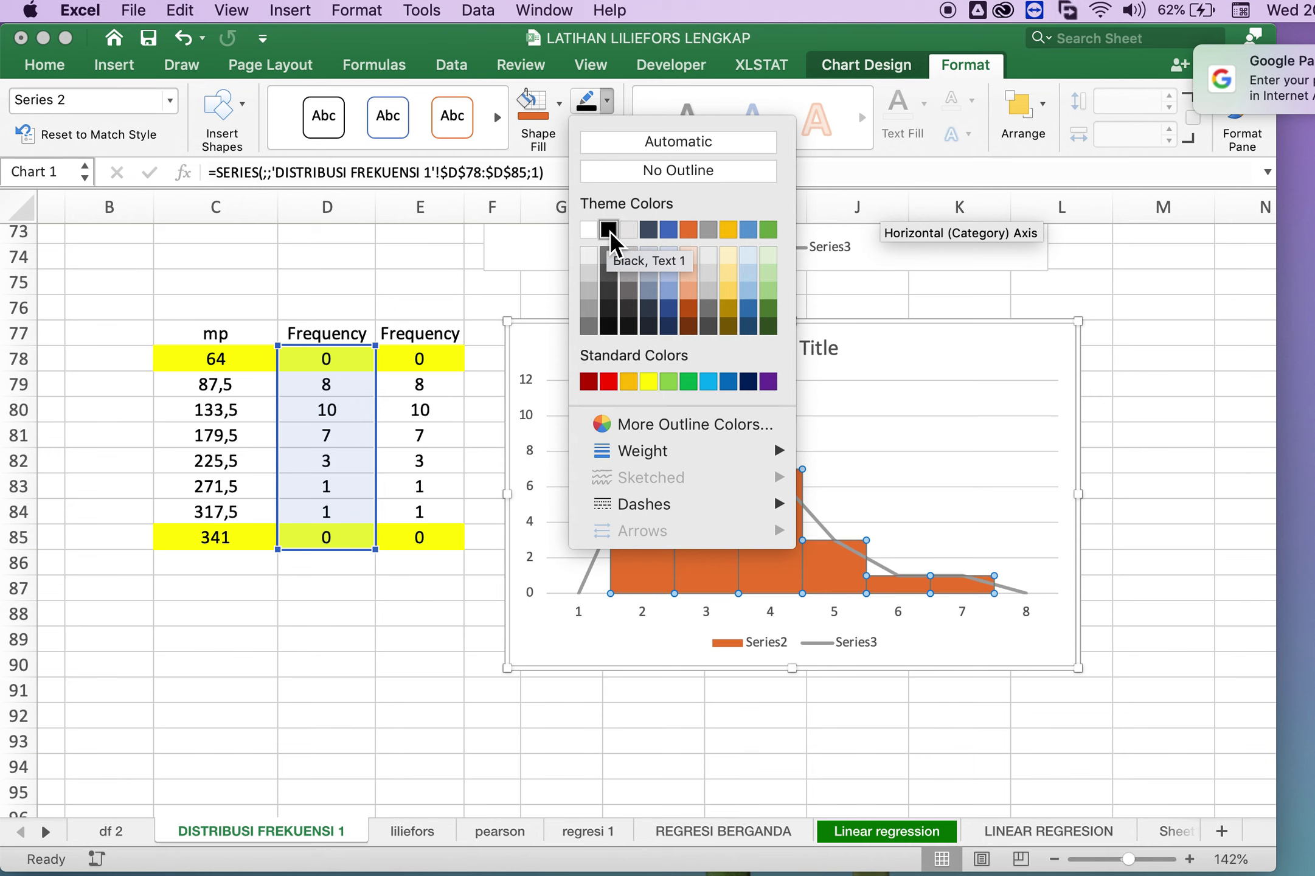
{"action": "left_click", "coordinate": [608, 230]}
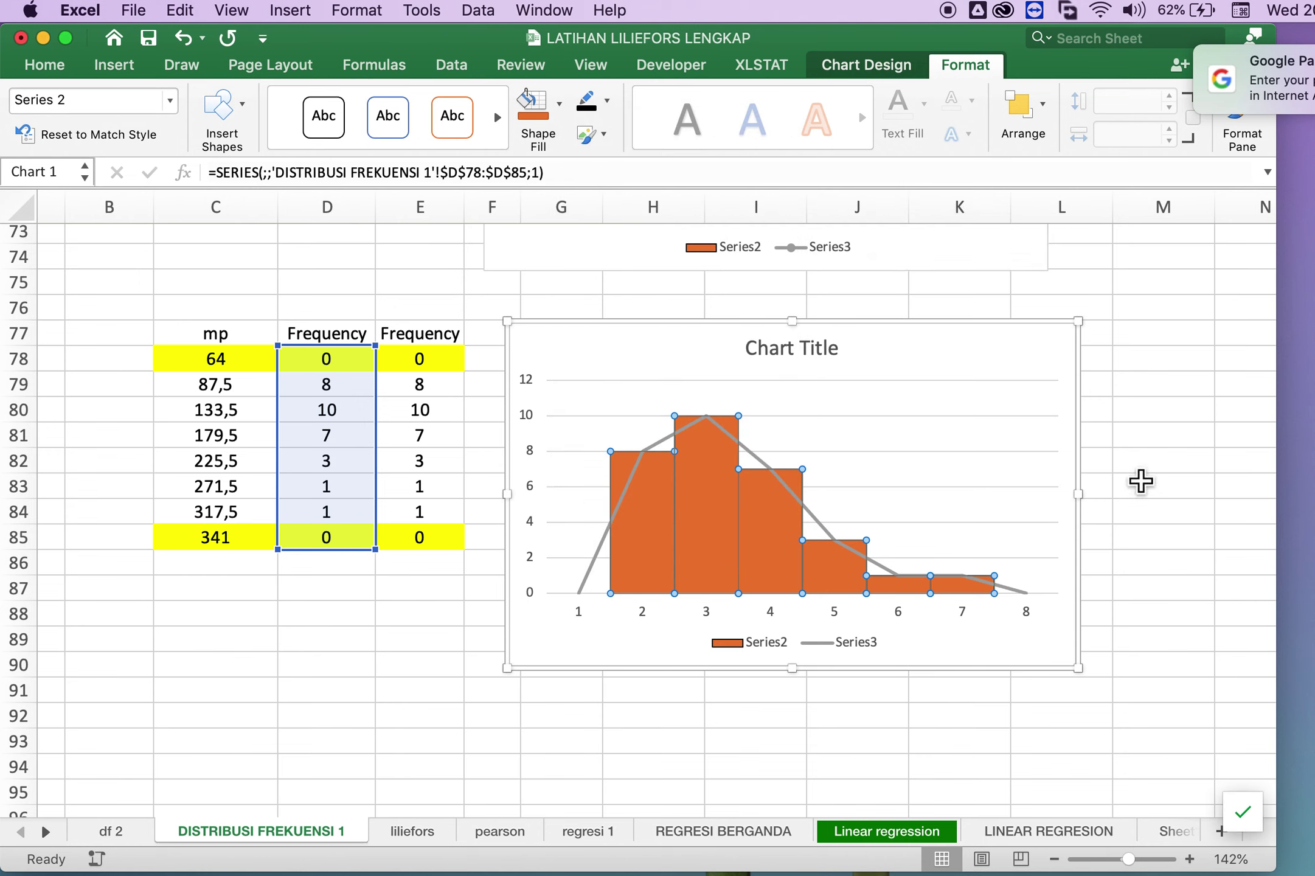
{"action": "left_click", "coordinate": [1139, 479]}
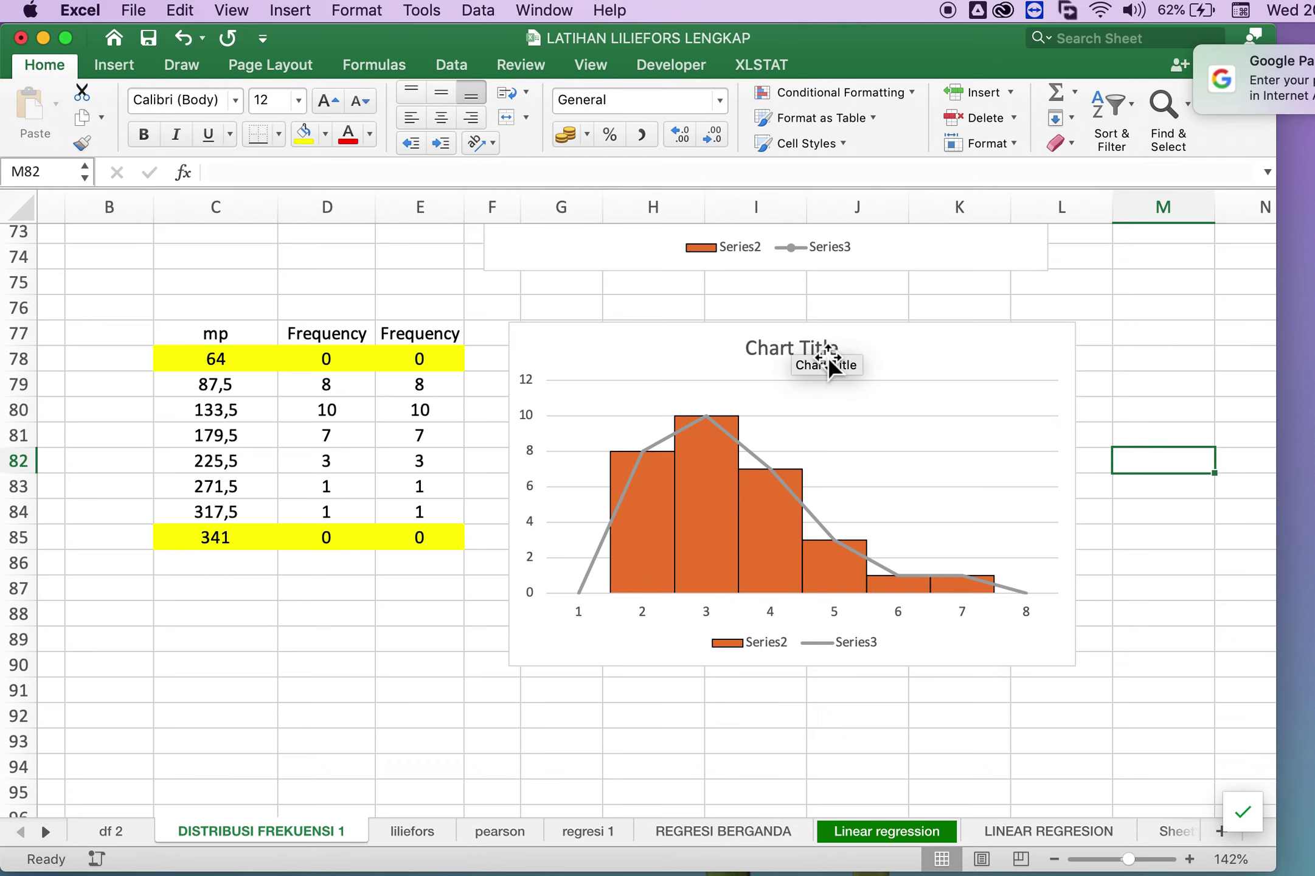
Scroll back to the top of DISTRIBUSI FREKUENSI 1 to view the price data and interval table.
{"action": "scroll", "coordinate": [829, 364], "scroll_direction": "up", "scroll_amount": 10}
{"action": "scroll", "coordinate": [829, 364], "scroll_direction": "up", "scroll_amount": 10}
{"action": "scroll", "coordinate": [829, 364], "scroll_direction": "up", "scroll_amount": 15}
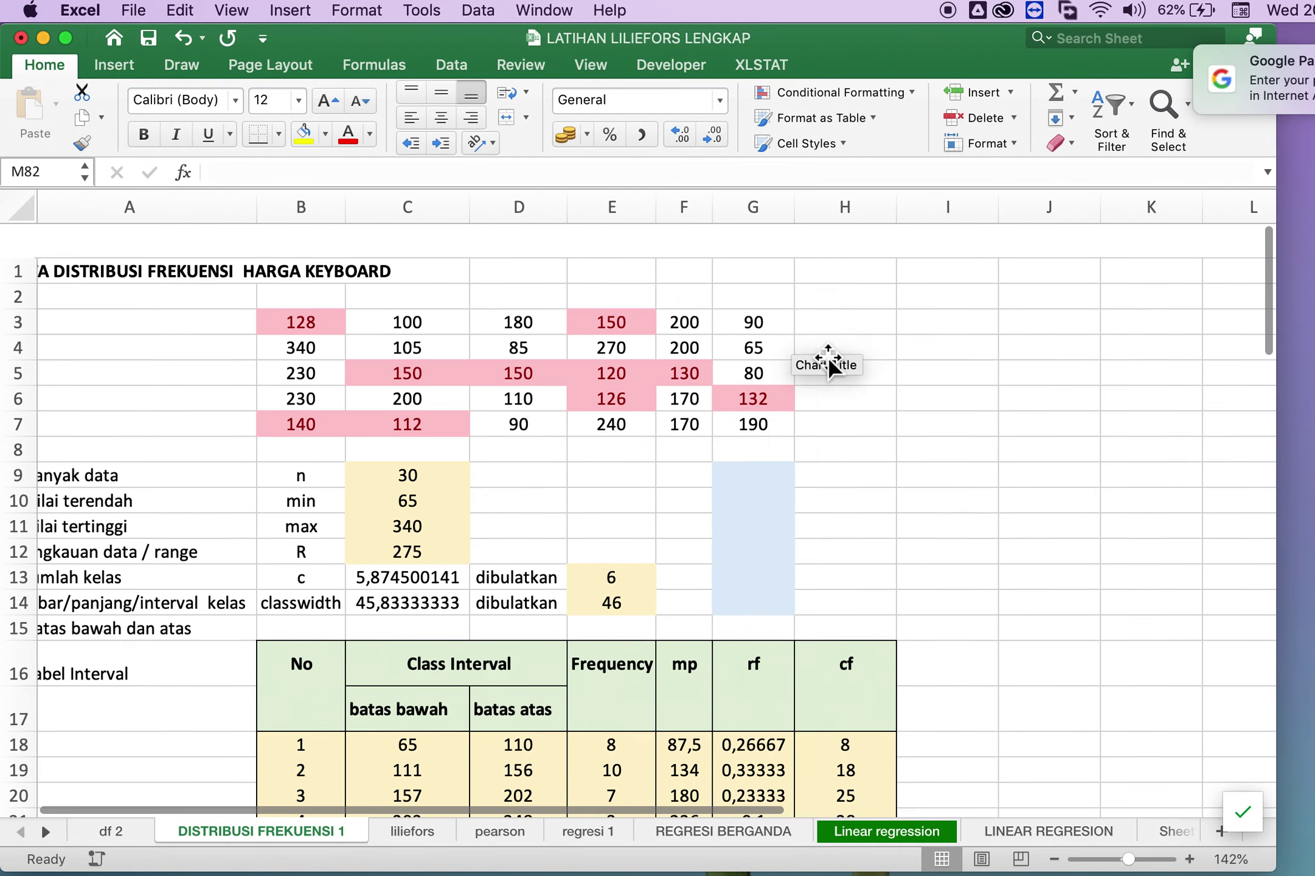